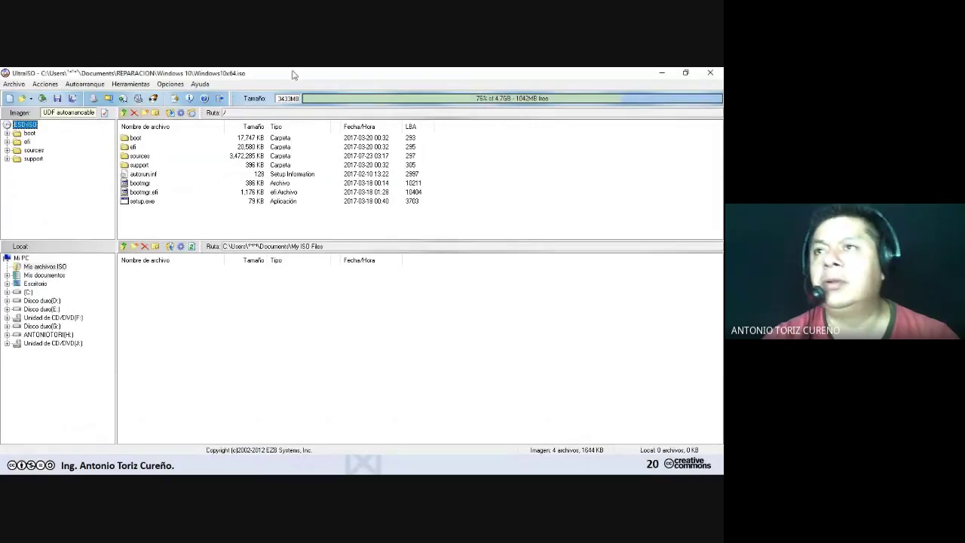
Step: Write the Windows image to the 4 GB H: drive with Grabar imagen de disco, confirming the erase
{"action": "left_click", "coordinate": [81, 84]}
{"action": "left_click", "coordinate": [102, 132]}
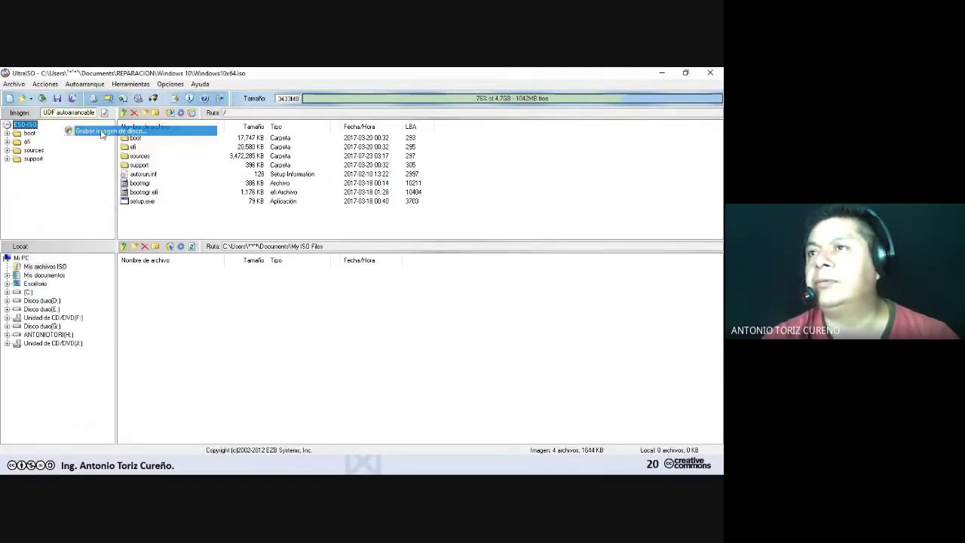
{"action": "left_click", "coordinate": [229, 344]}
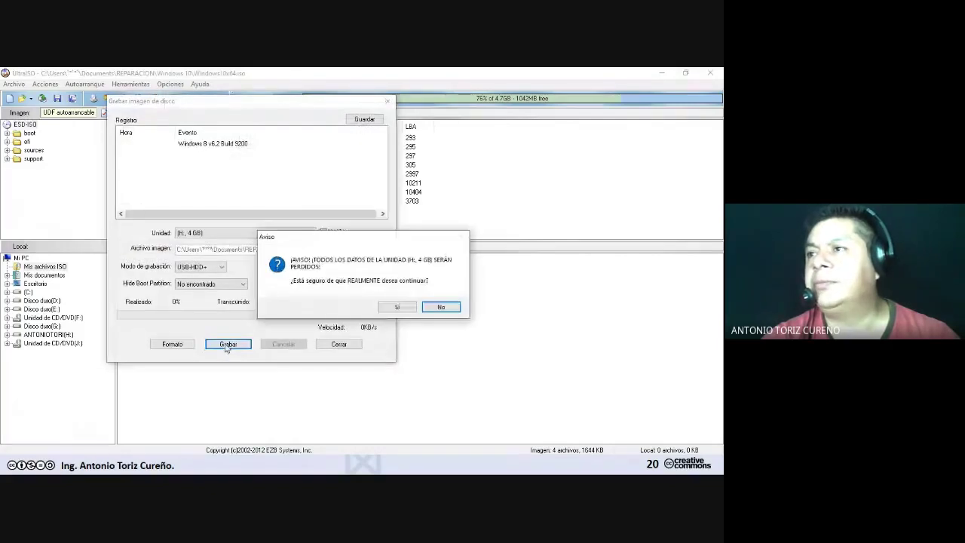
{"action": "left_click", "coordinate": [396, 308]}
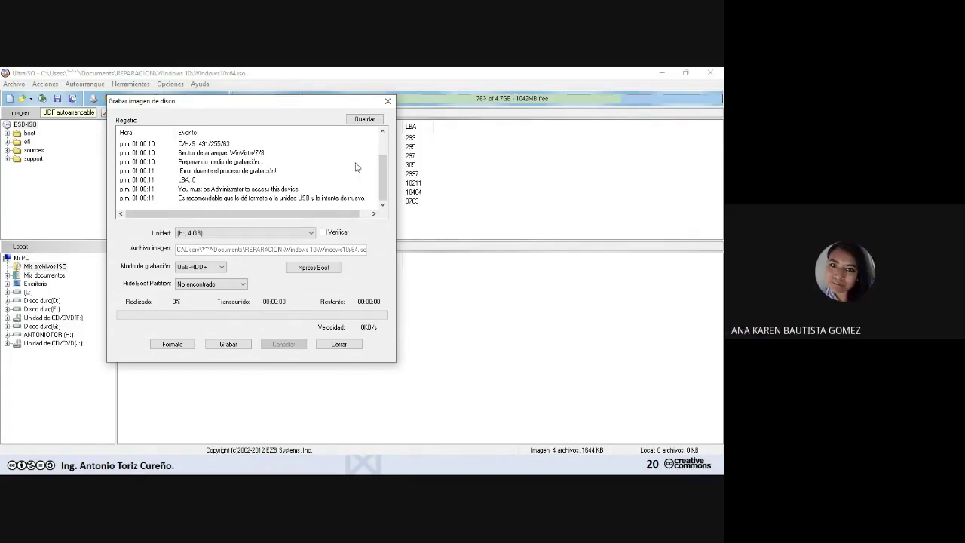
Step: Quick-format drive H: as FAT32 with 4096-byte allocation, then relaunch the image write
{"action": "left_click", "coordinate": [174, 345]}
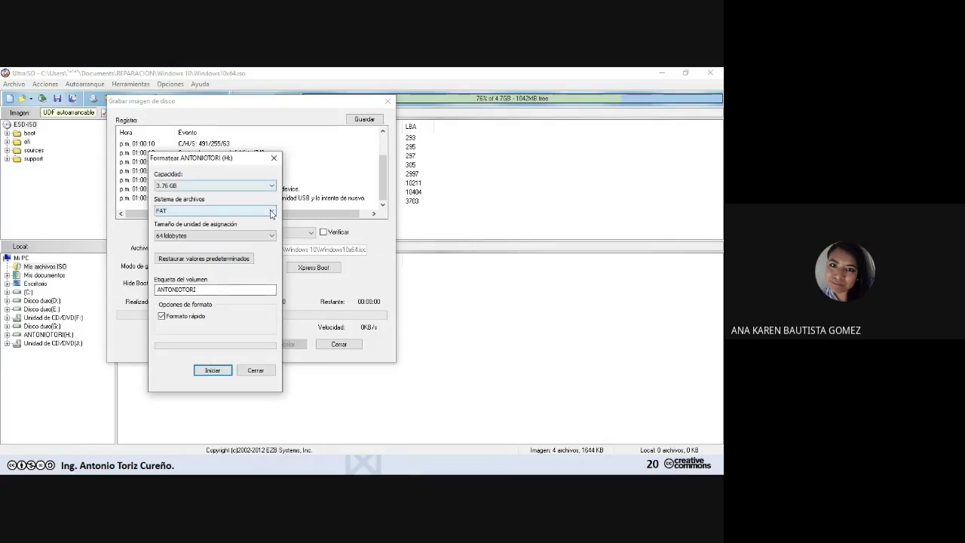
{"action": "left_click", "coordinate": [271, 211]}
{"action": "left_click", "coordinate": [240, 233]}
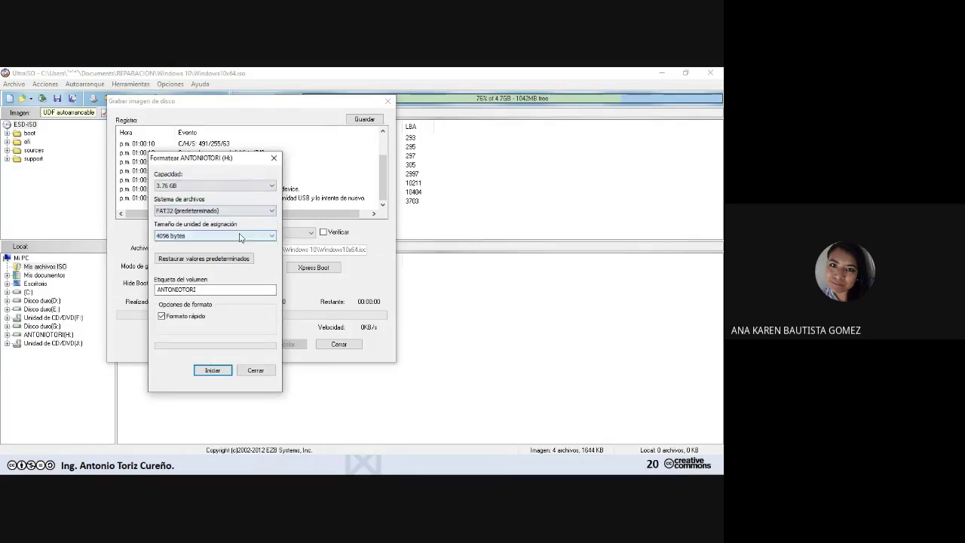
{"action": "left_click", "coordinate": [217, 372]}
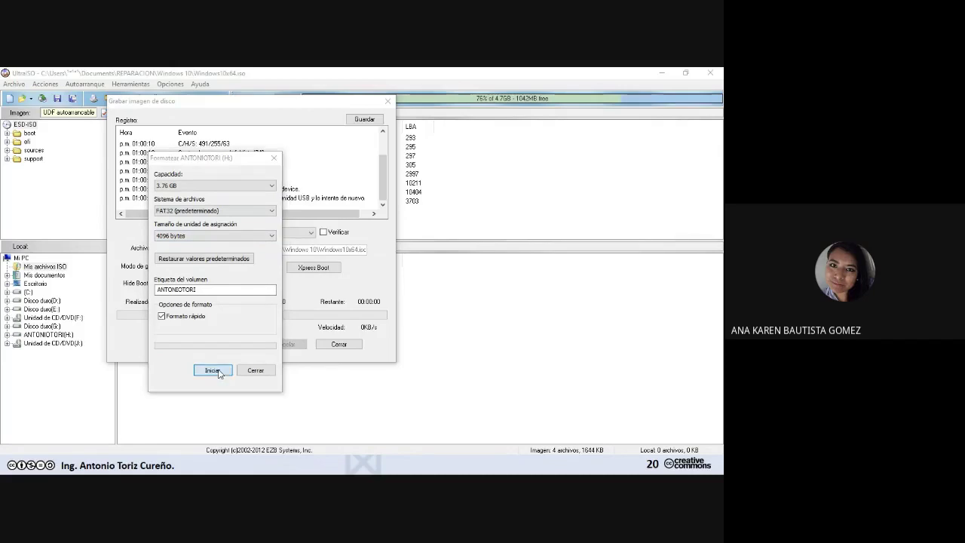
{"action": "key", "text": "Return"}
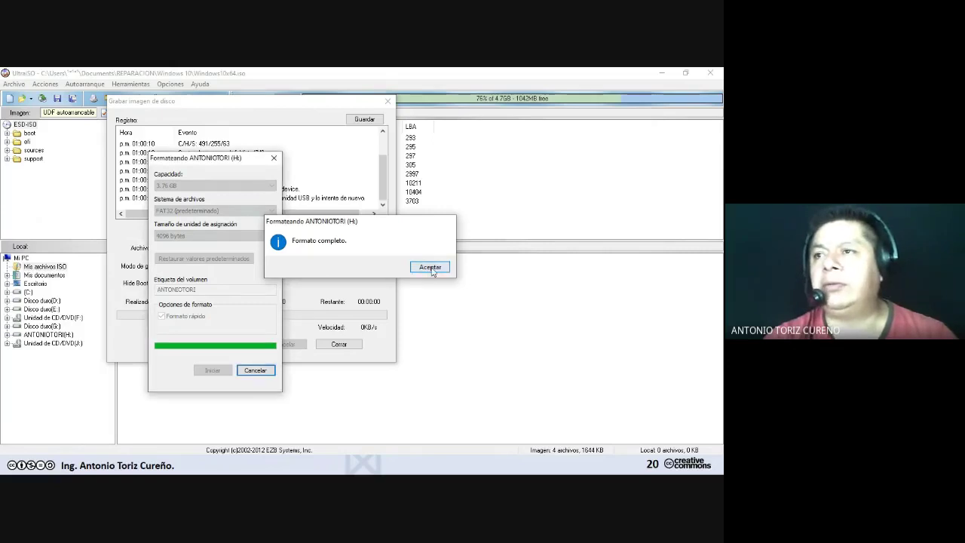
{"action": "left_click", "coordinate": [431, 267]}
{"action": "left_click", "coordinate": [254, 370]}
{"action": "left_click", "coordinate": [227, 343]}
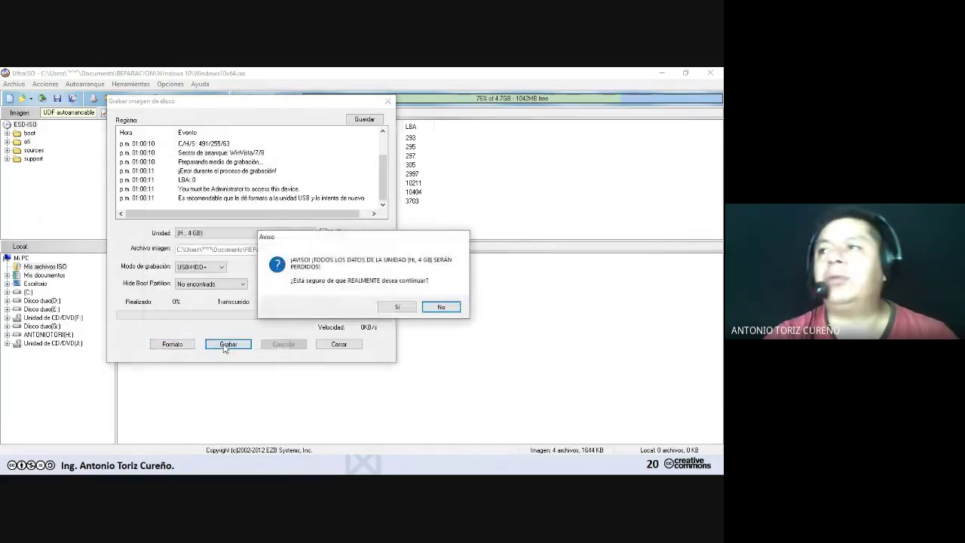
Step: Confirm erasing drive H: in the Aviso dialog and let the write run to its administrator-access error
{"action": "left_click", "coordinate": [397, 306]}
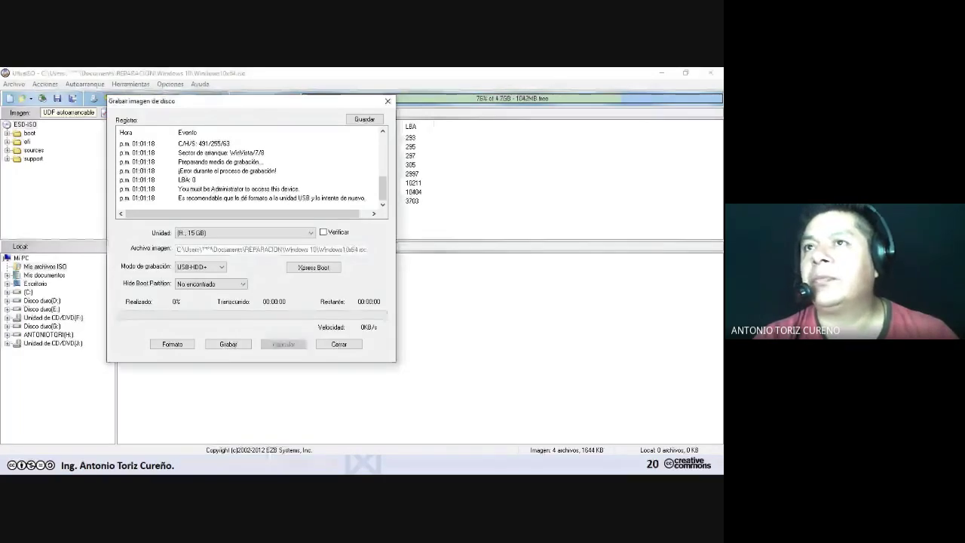
Step: Reopen Grabar imagen de disco and retry writing the image to the 15 GB H: drive
{"action": "left_click", "coordinate": [387, 101]}
{"action": "left_click", "coordinate": [86, 84]}
{"action": "left_click", "coordinate": [108, 130]}
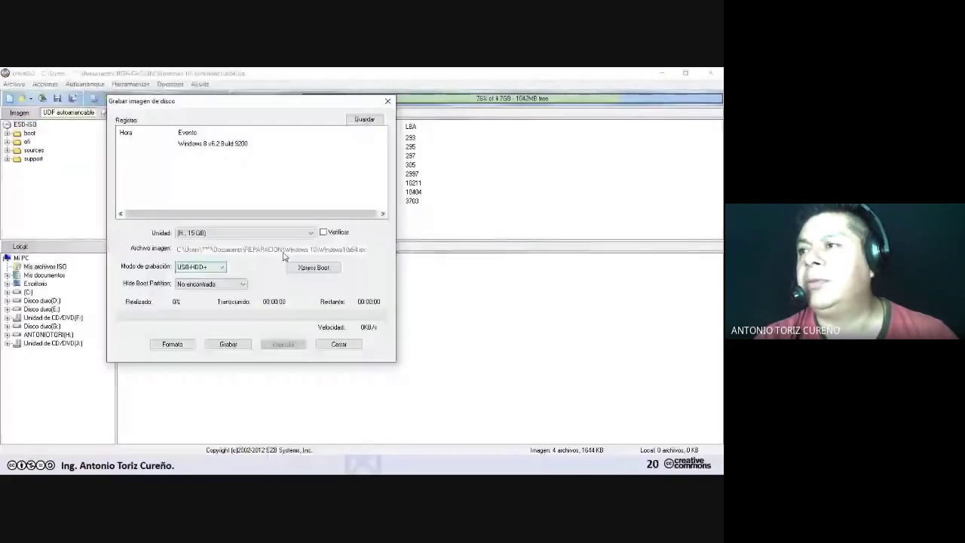
{"action": "left_click", "coordinate": [228, 344]}
{"action": "left_click", "coordinate": [404, 307]}
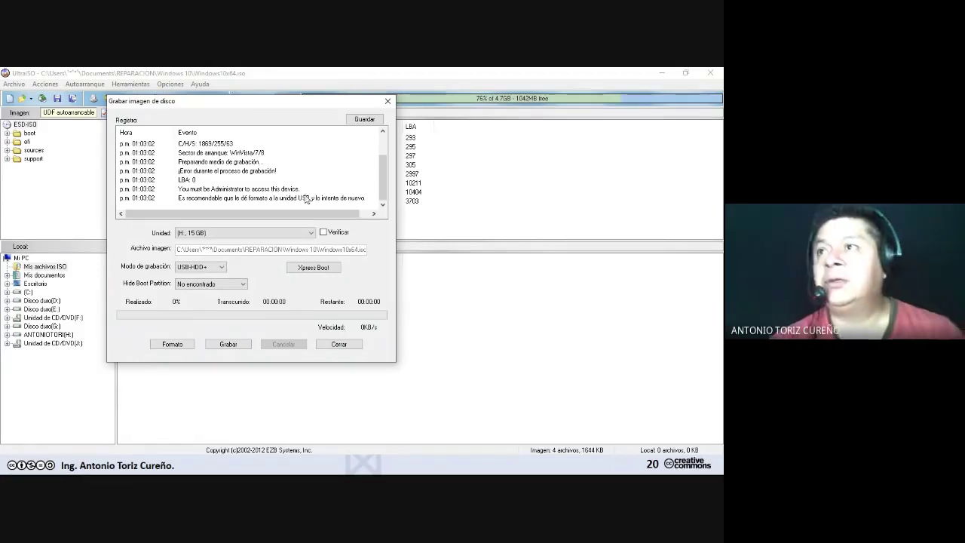
Step: Quick-format the 15 GB H: drive as FAT32 and start the image write again
{"action": "left_click", "coordinate": [176, 344]}
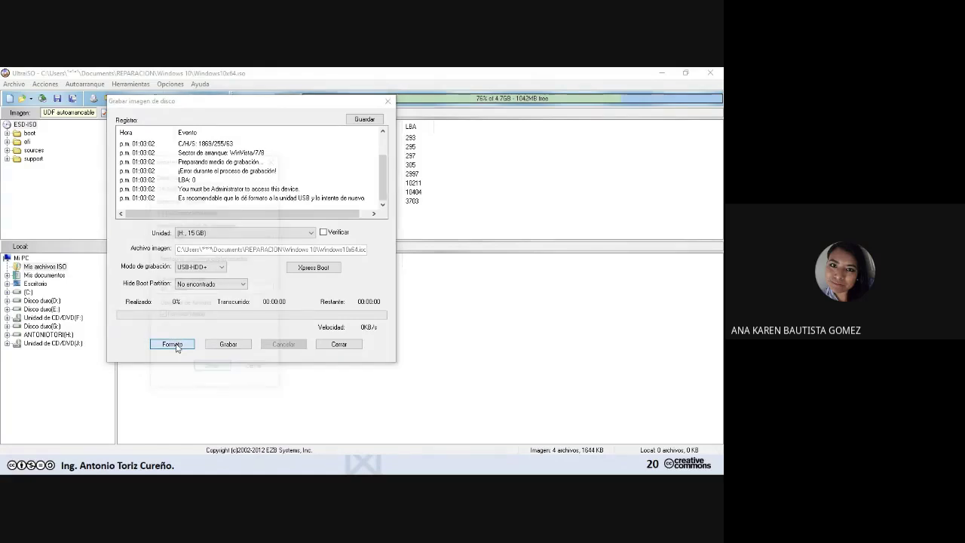
{"action": "left_click", "coordinate": [212, 370]}
{"action": "left_click", "coordinate": [415, 271]}
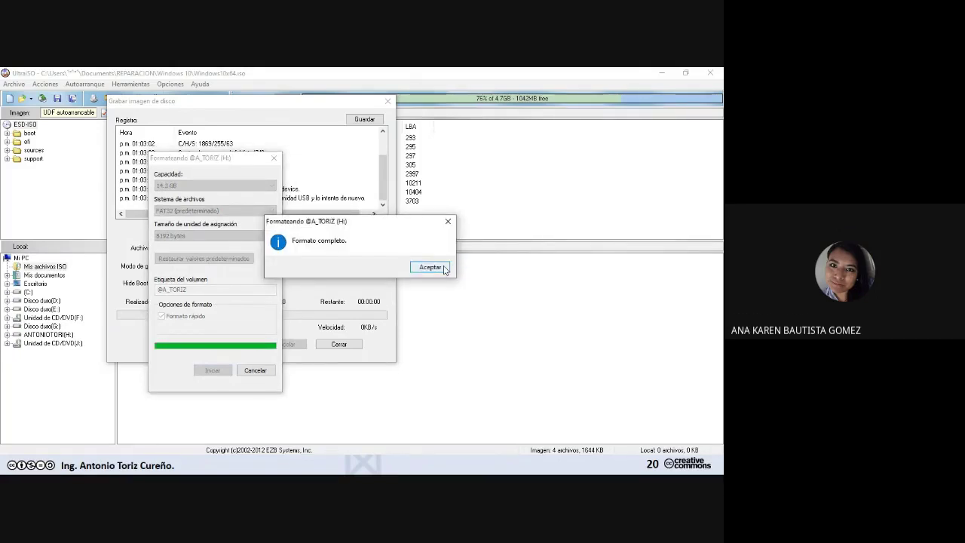
{"action": "left_click", "coordinate": [443, 269]}
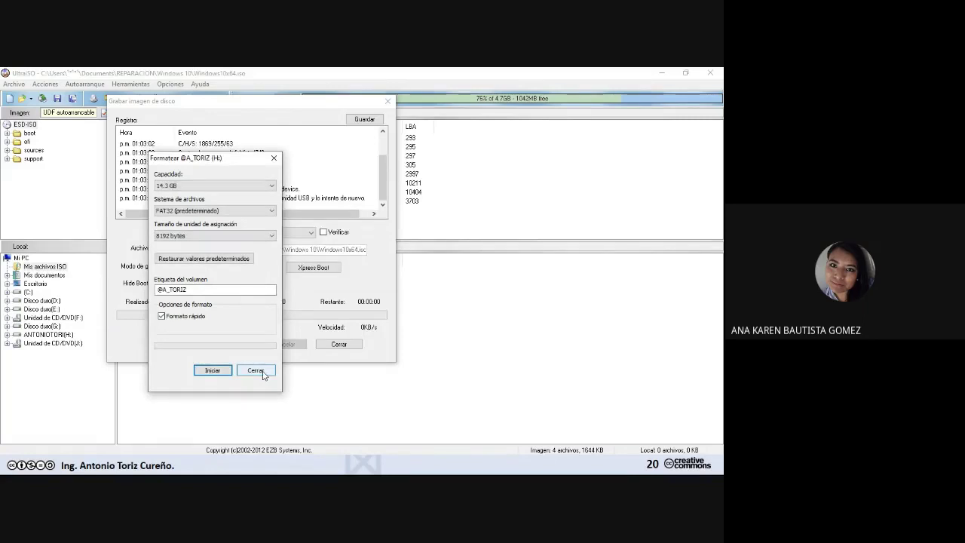
{"action": "left_click", "coordinate": [262, 373]}
{"action": "left_click", "coordinate": [228, 344]}
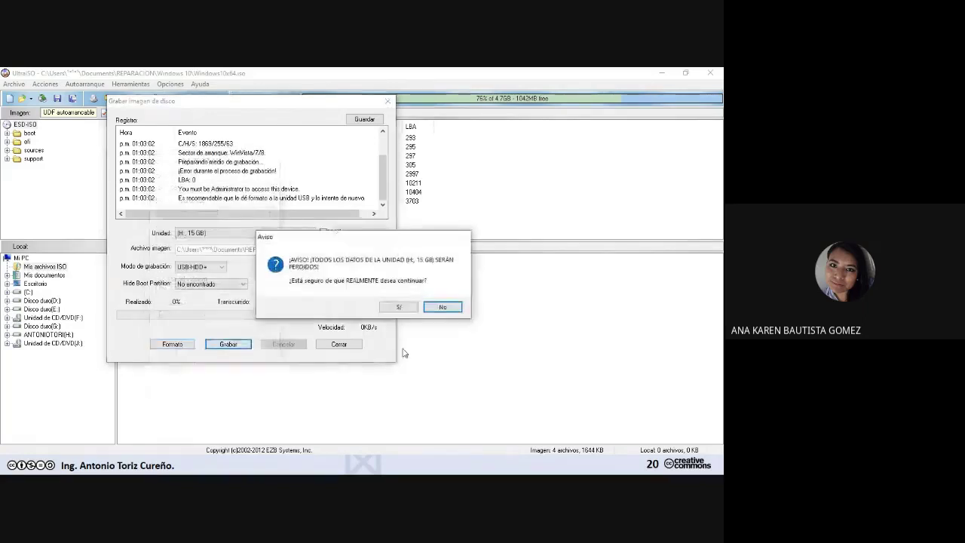
Step: Confirm overwriting the 15 GB drive, then close the write window after the administrator-access error
{"action": "left_click", "coordinate": [399, 308]}
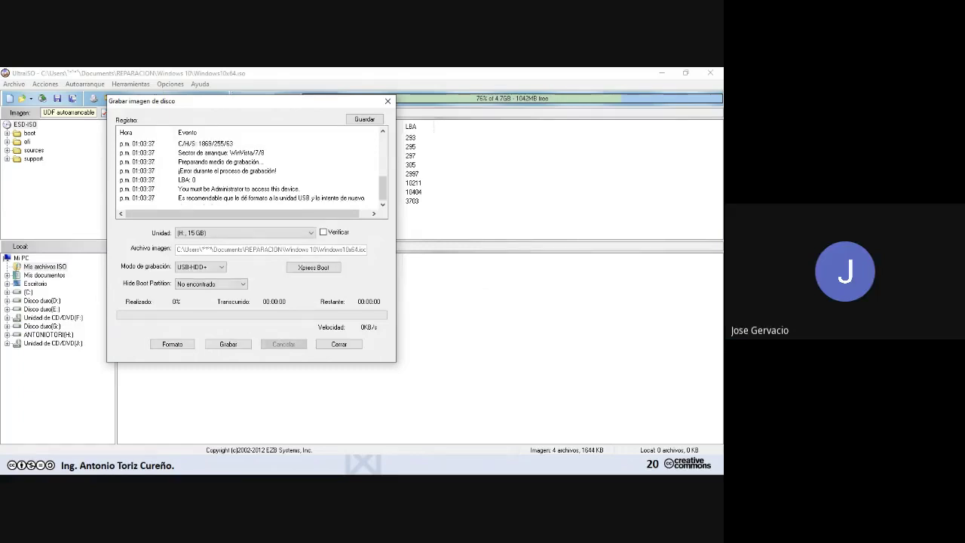
{"action": "left_click", "coordinate": [389, 103]}
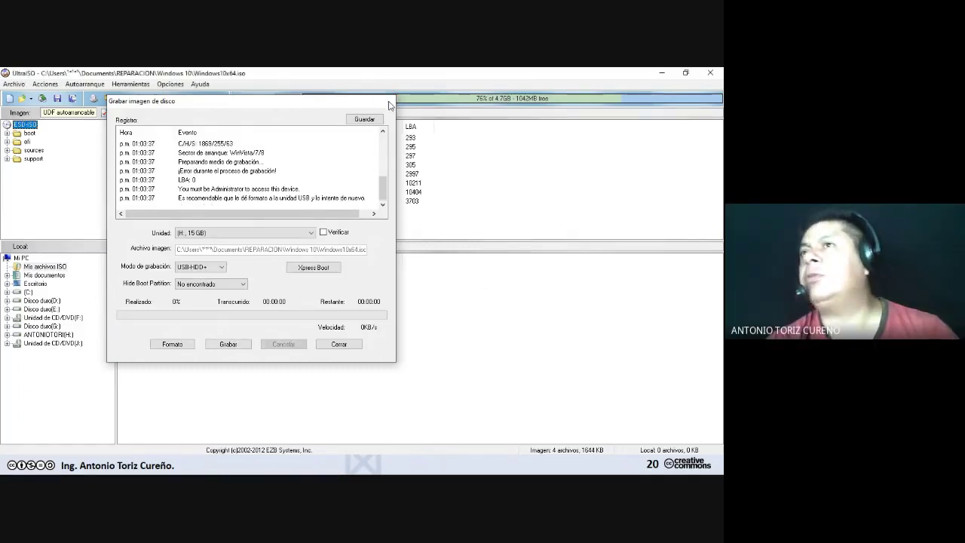
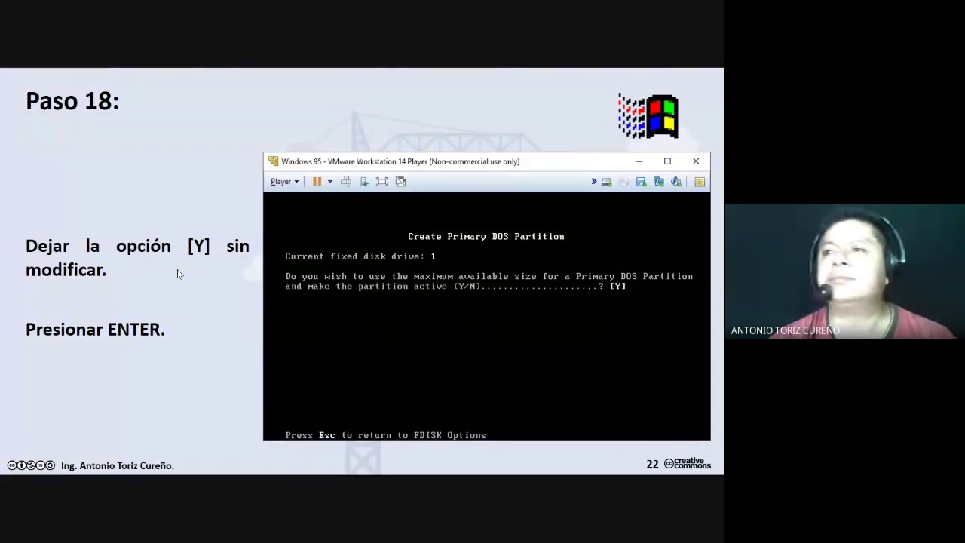
Step: Advance from Paso 18 to the Paso 19 slide warning not to restart after FDISK
{"action": "key", "text": "Right"}
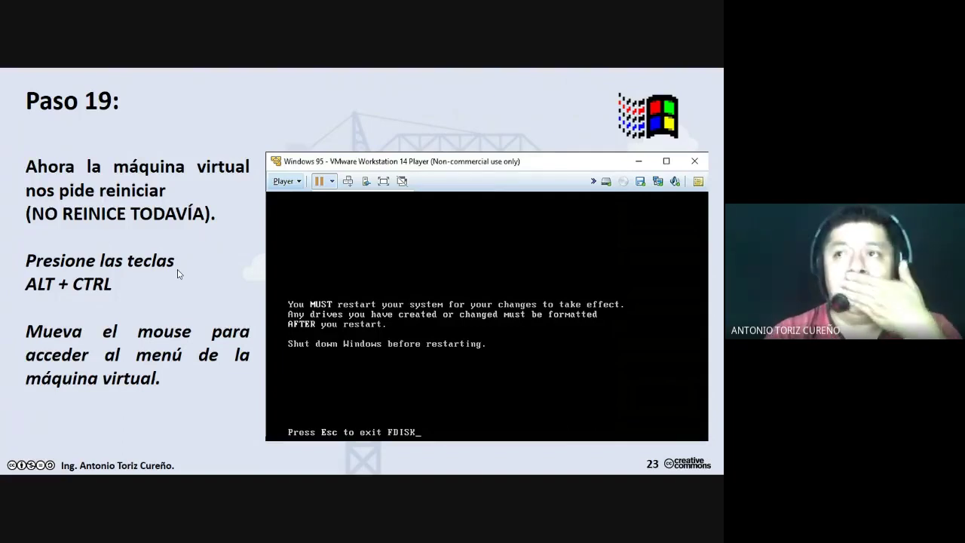
{"action": "key", "text": "Right"}
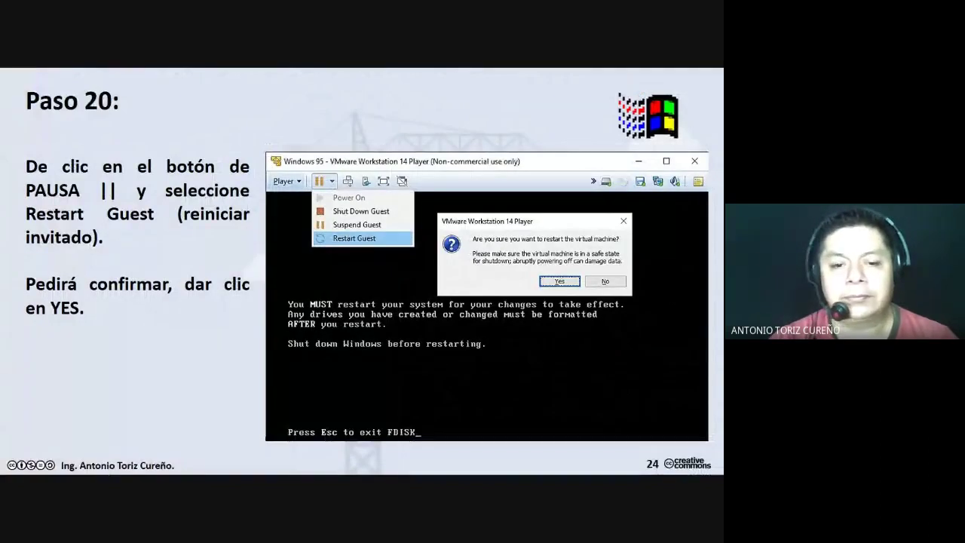
Step: Go back and forth on the Paso 21 startup-menu slide, then advance to Paso 22 on formatting C:
{"action": "key", "text": "Right"}
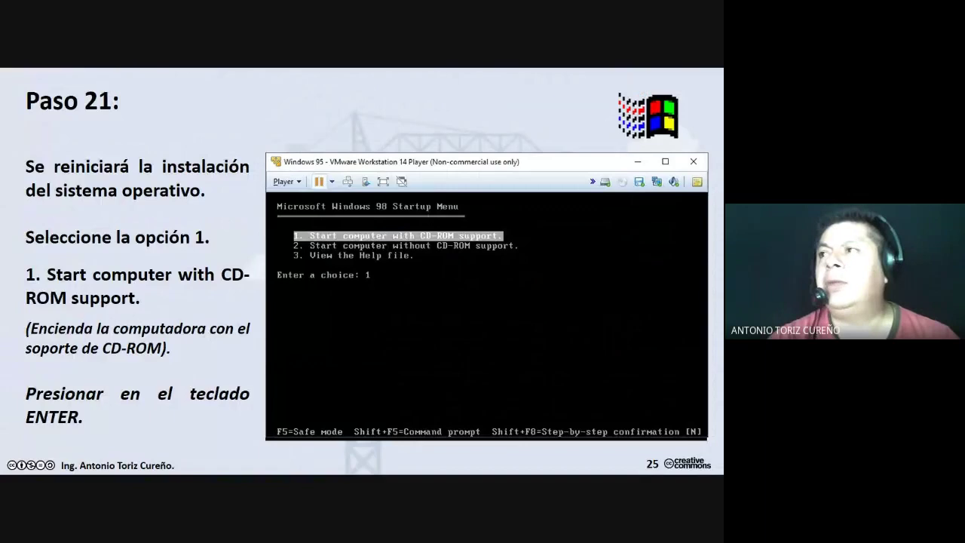
{"action": "key", "text": "Left"}
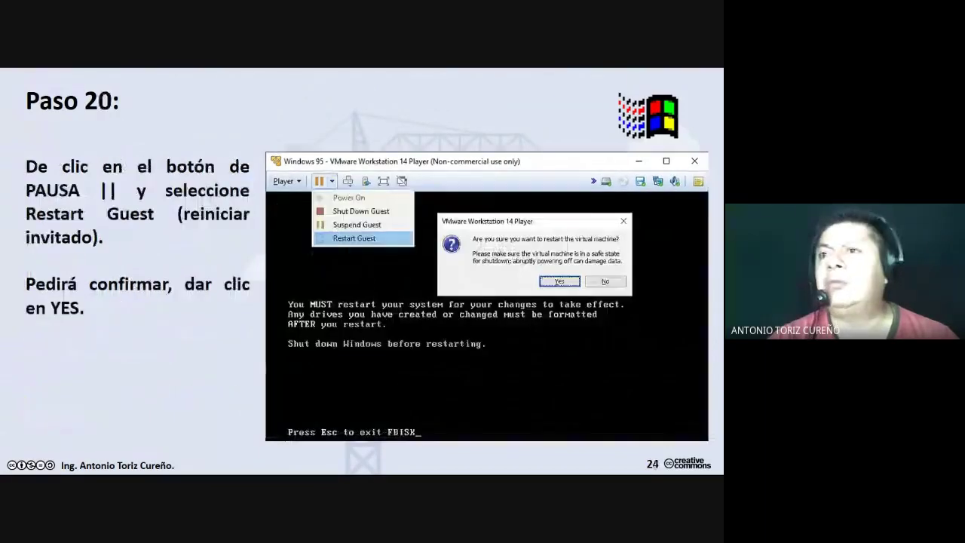
{"action": "key", "text": "Right"}
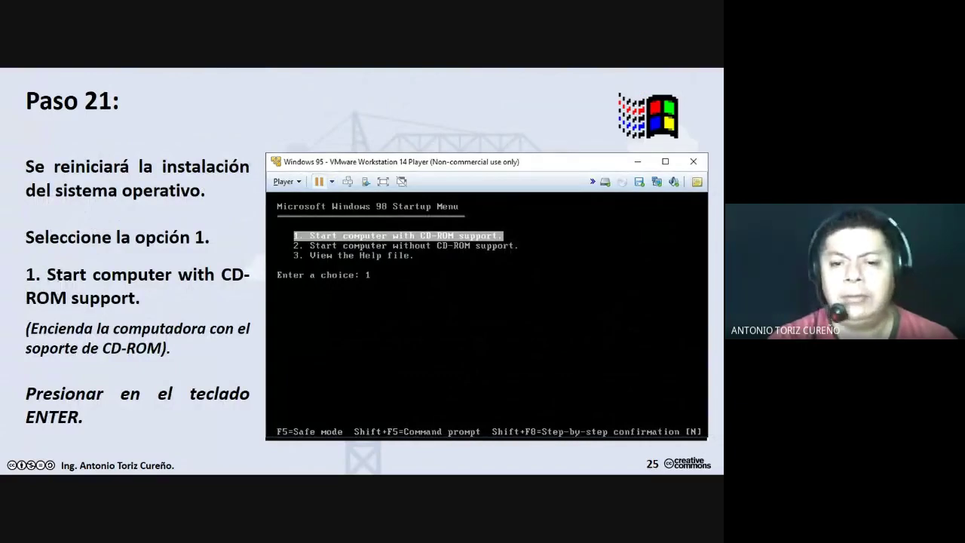
{"action": "key", "text": "ctrl+plus"}
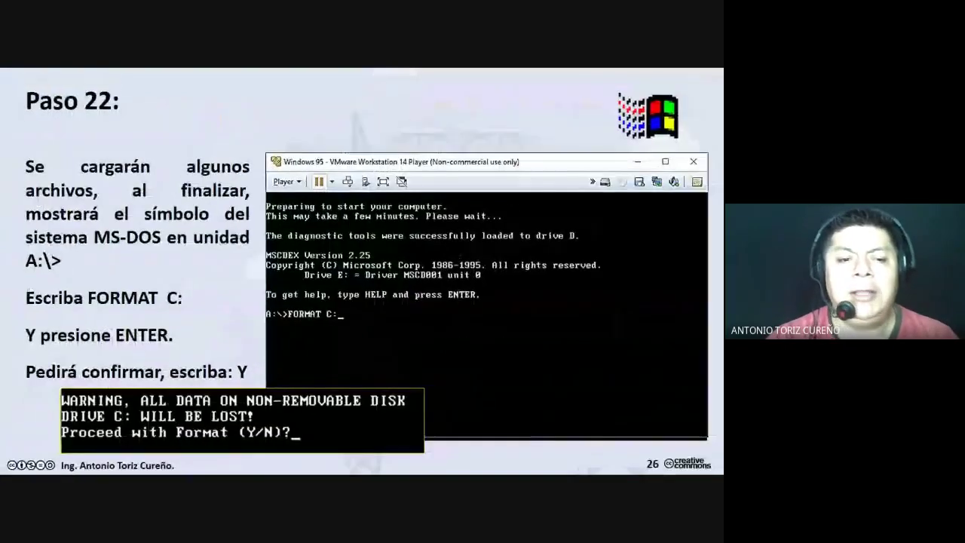
Step: Advance through Paso 23 to the Paso 24 slide on switching to the C:\> prompt
{"action": "key", "text": "Right"}
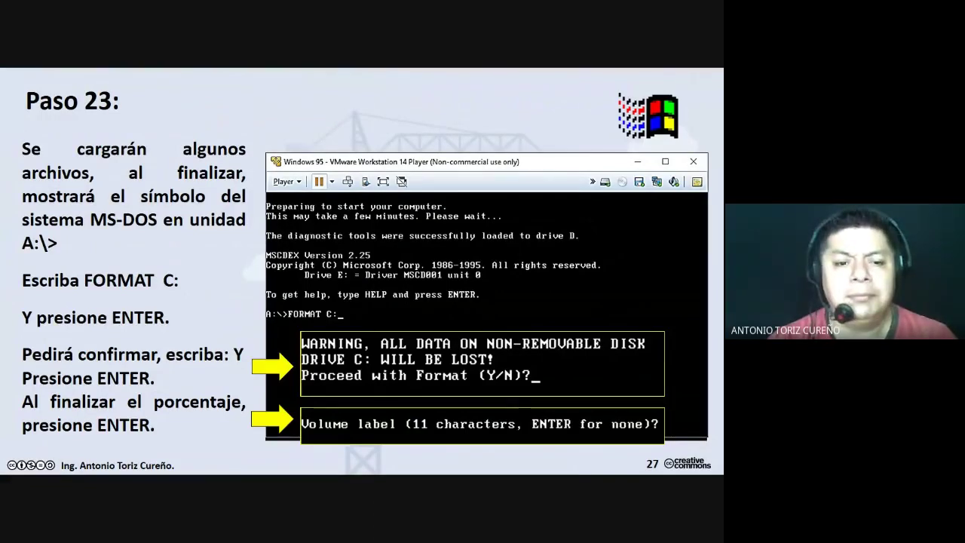
{"action": "key", "text": "Right"}
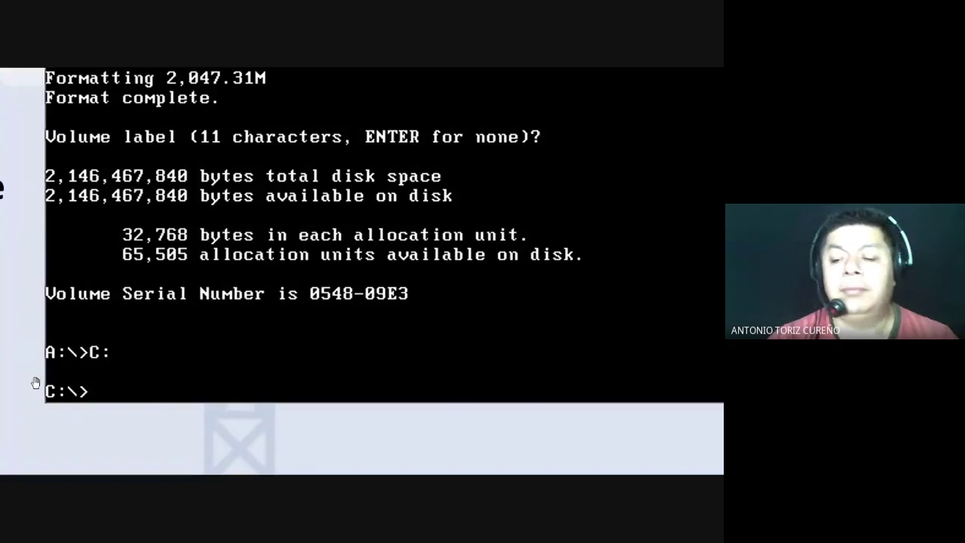
{"action": "key", "text": "Escape"}
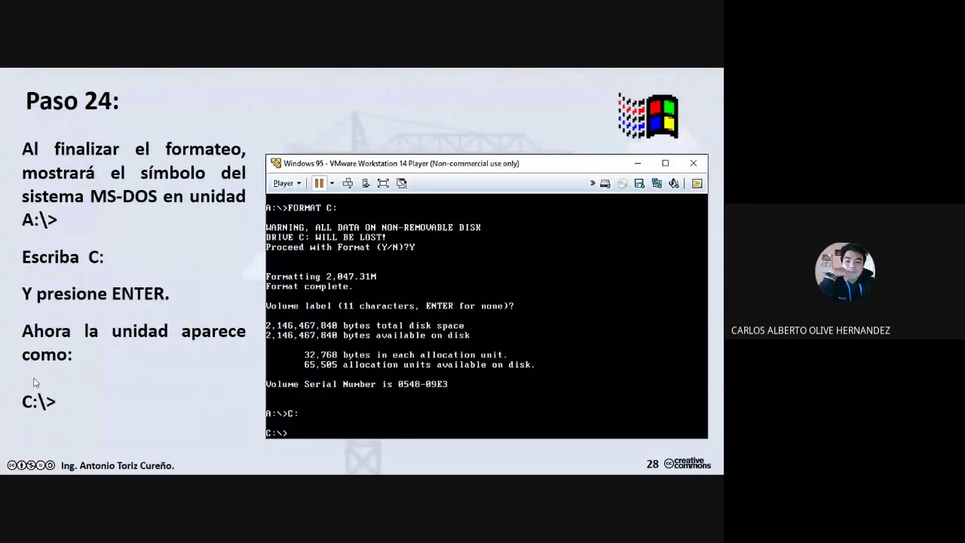
{"action": "key", "text": "Right"}
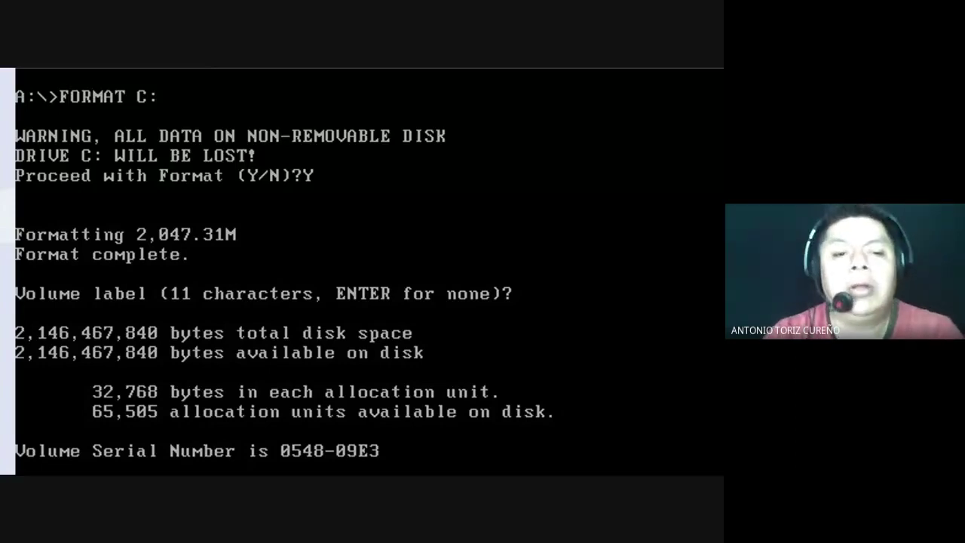
Step: Advance to the full-screen FORMAT C: output showing 2,146,467,840 bytes available
{"action": "key", "text": "Right"}
{"action": "key", "text": "Right"}
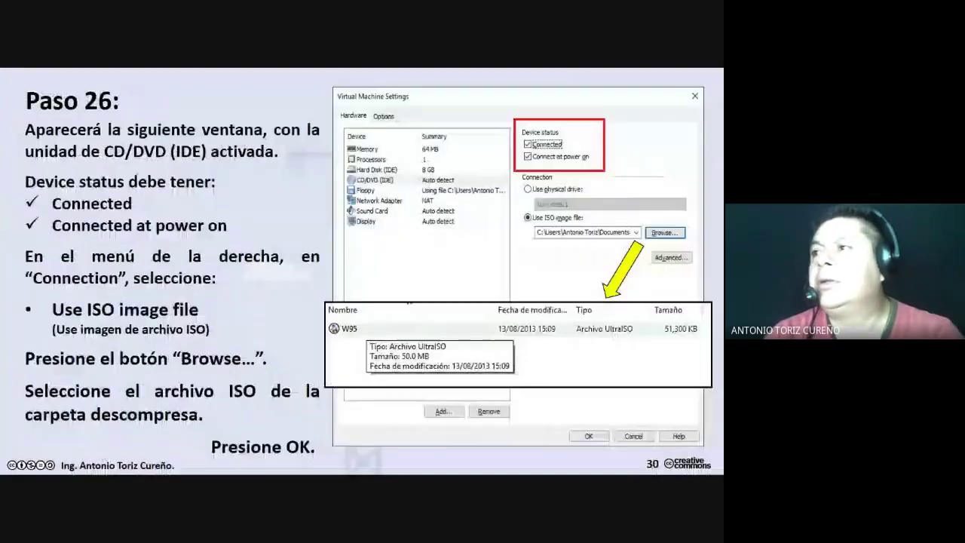
Step: Move from Paso 25 to the Paso 26 slide on attaching the W95 ISO image
{"action": "key", "text": "Left"}
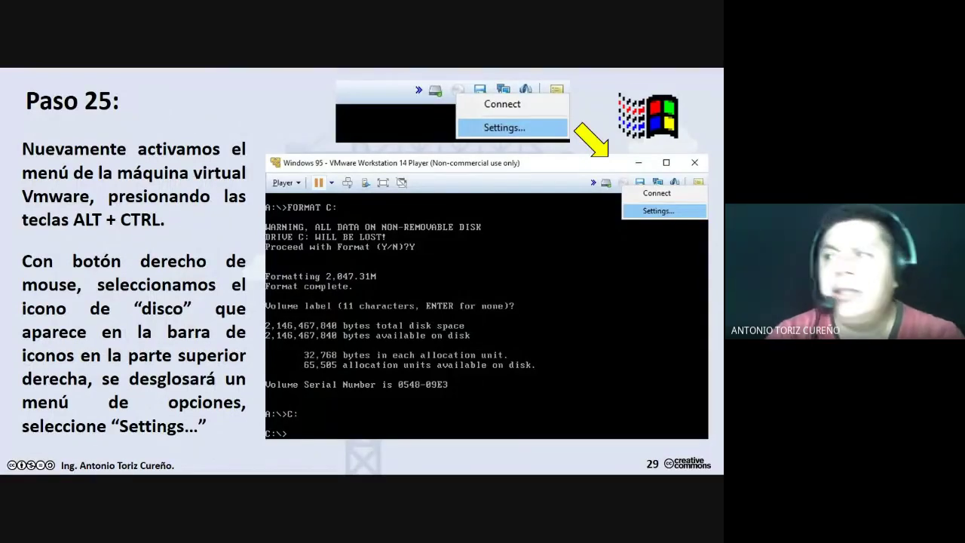
{"action": "key", "text": "Right"}
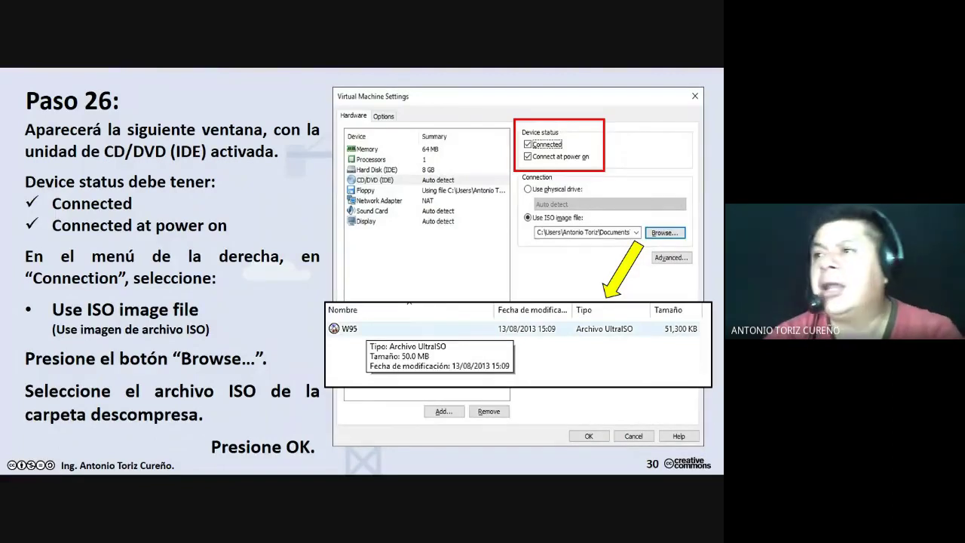
{"action": "key", "text": "Right"}
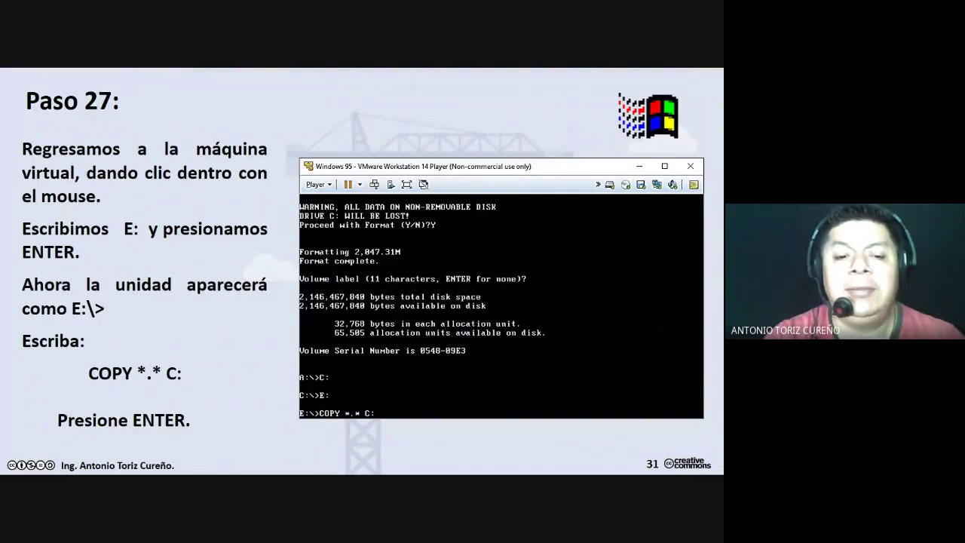
Step: Reveal all of Paso 28, then advance to the Paso 29 ScanDisk no-errors slide
{"action": "key", "text": "Right"}
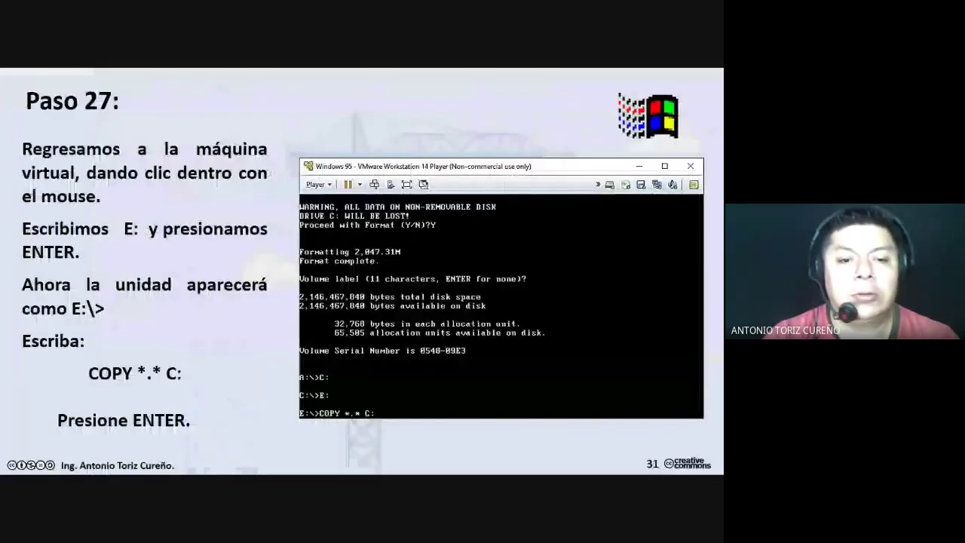
{"action": "key", "text": "Right"}
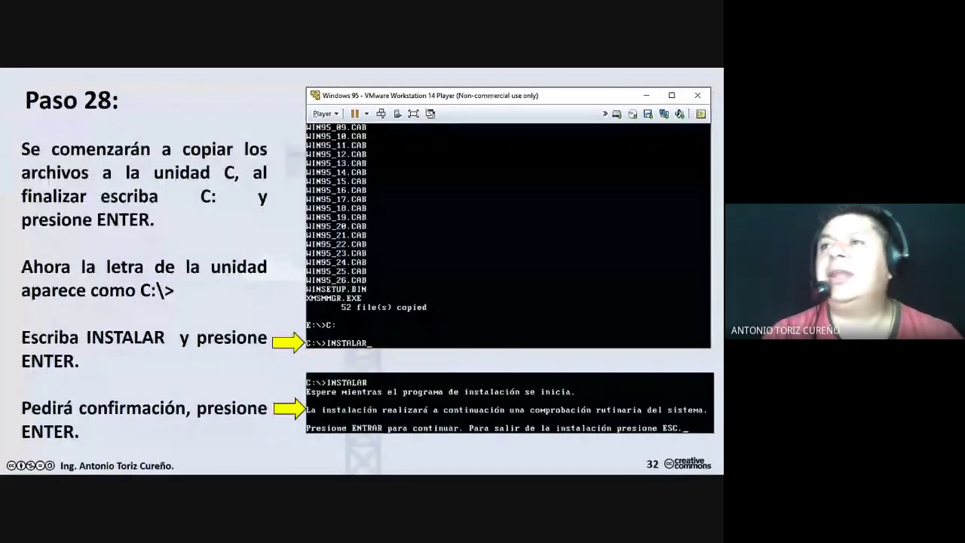
{"action": "key", "text": "Right"}
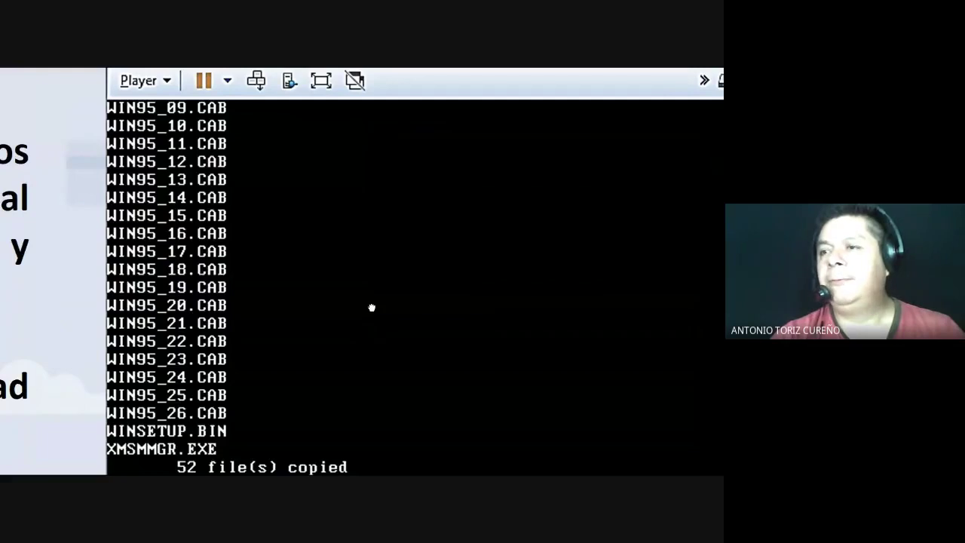
{"action": "key", "text": "Right"}
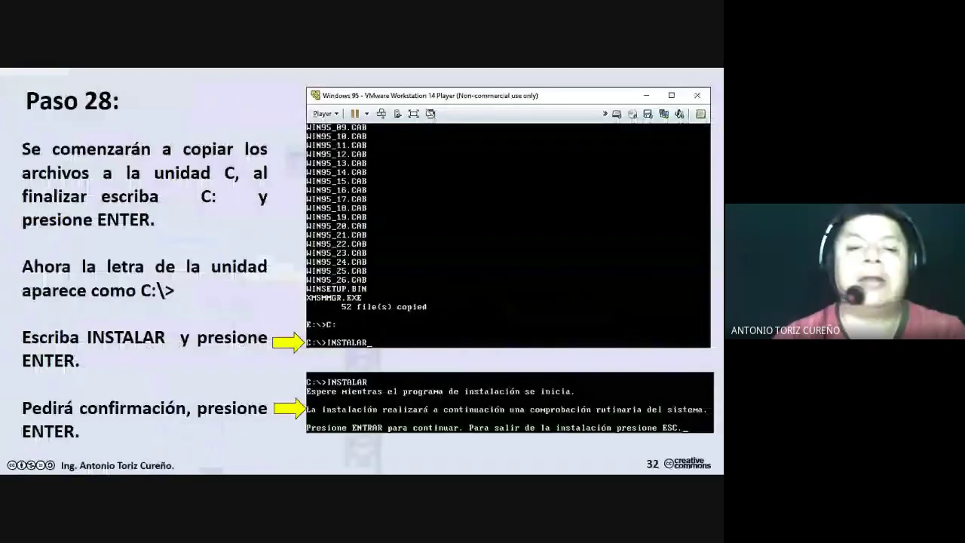
{"action": "key", "text": "Right"}
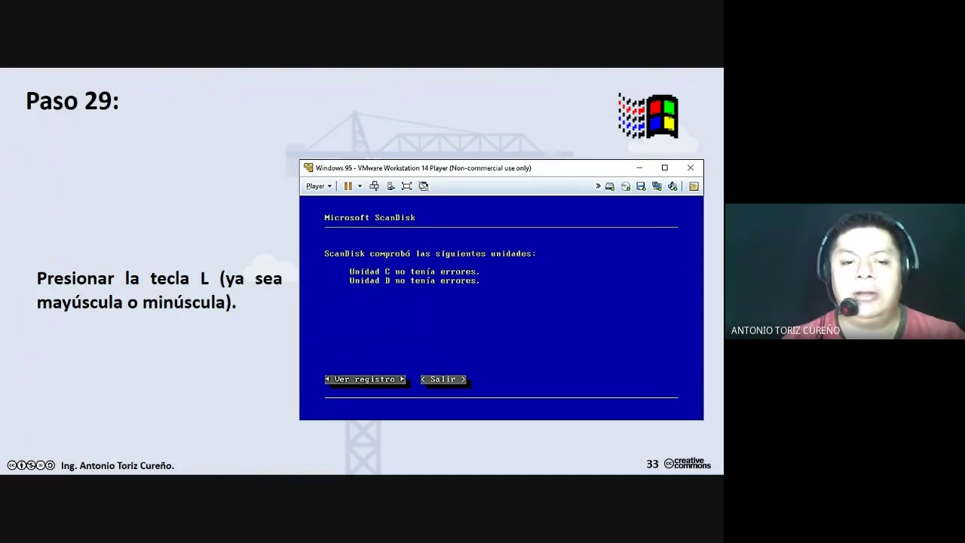
Step: Advance through the Paso 30 setup welcome and Paso 31 license slides to Paso 33
{"action": "key", "text": "Right"}
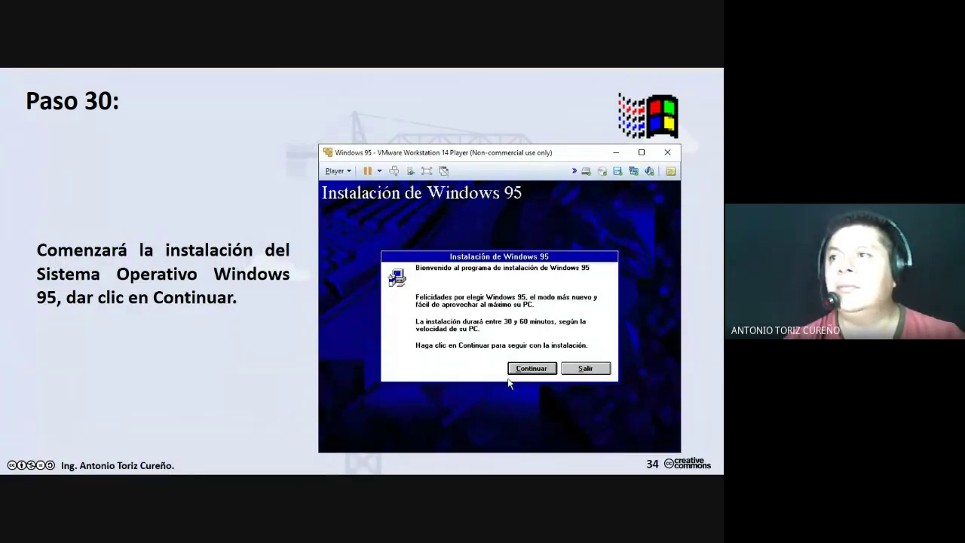
{"action": "key", "text": "Right"}
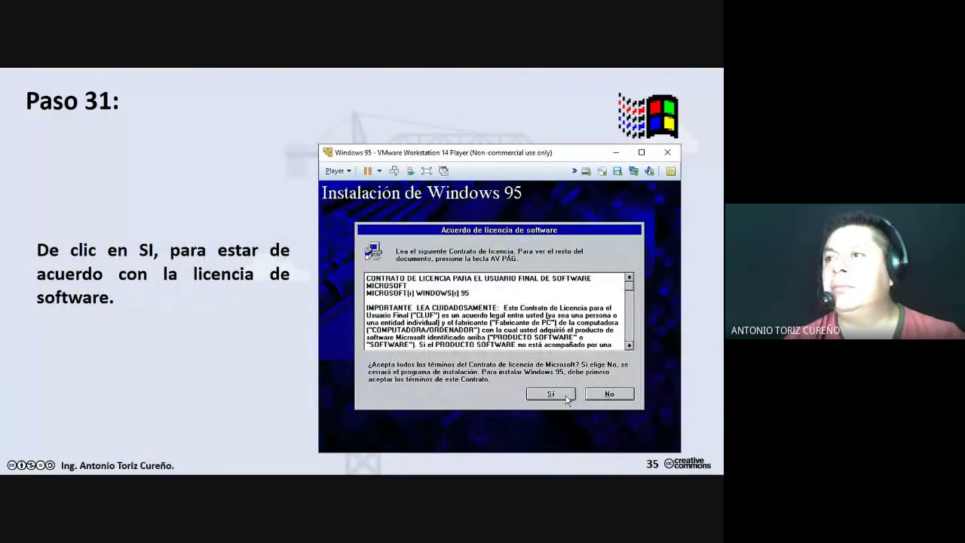
{"action": "key", "text": "Right"}
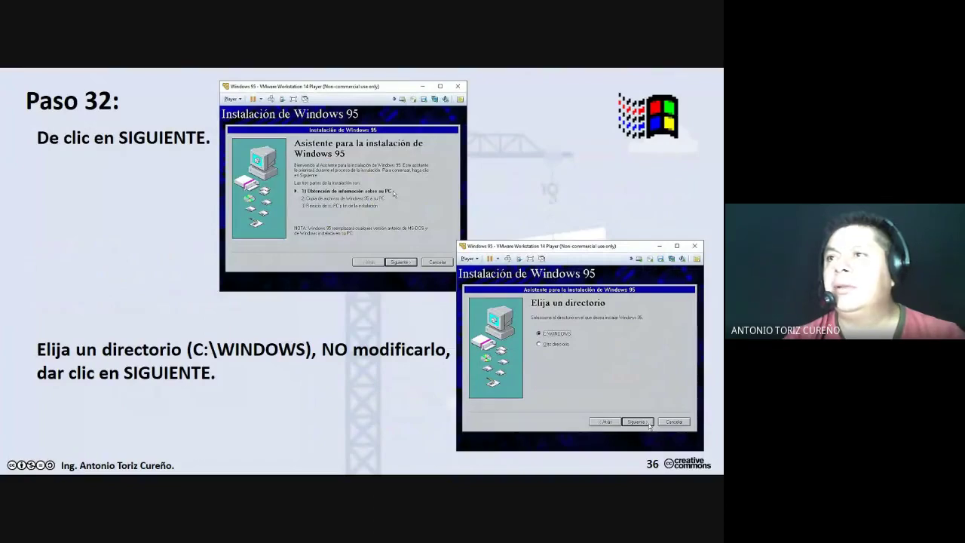
{"action": "key", "text": "Right"}
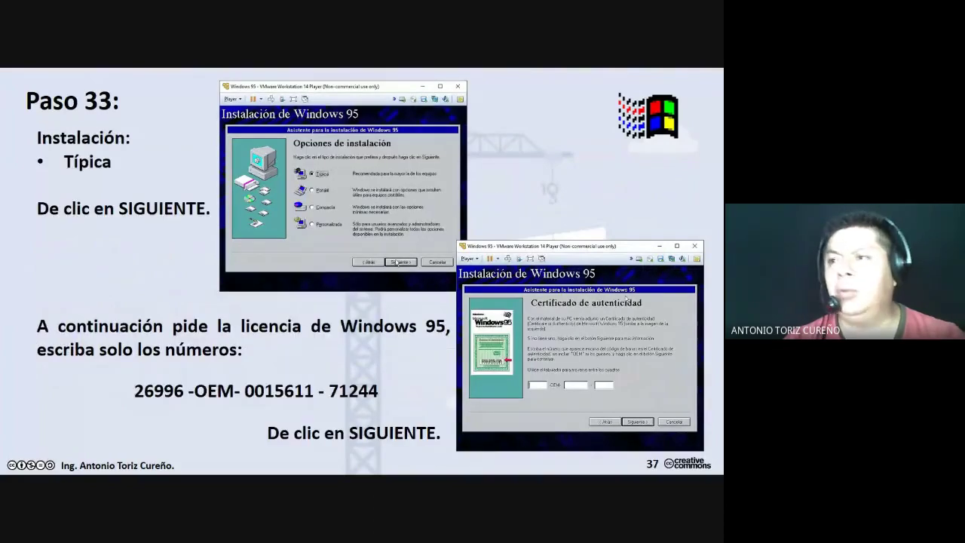
{"action": "key", "text": "Left"}
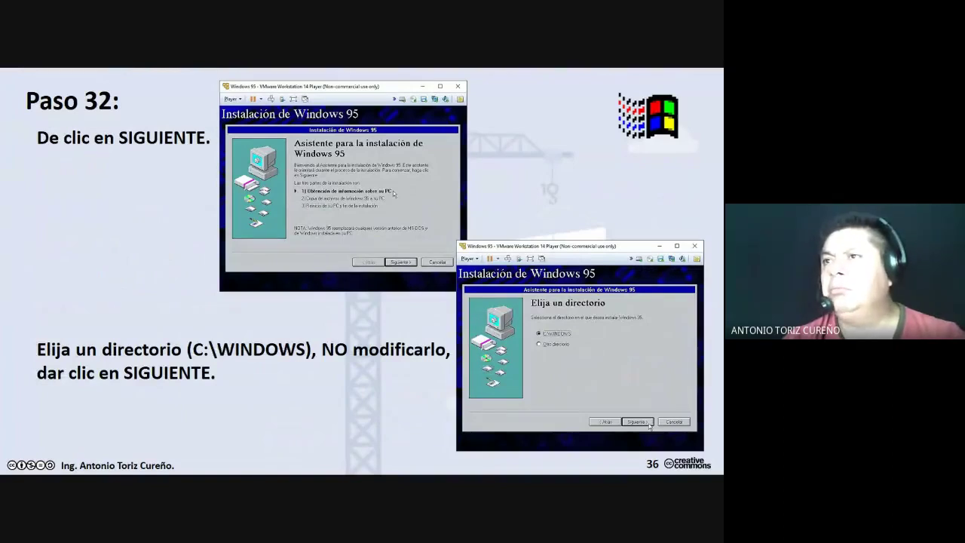
{"action": "key", "text": "Right"}
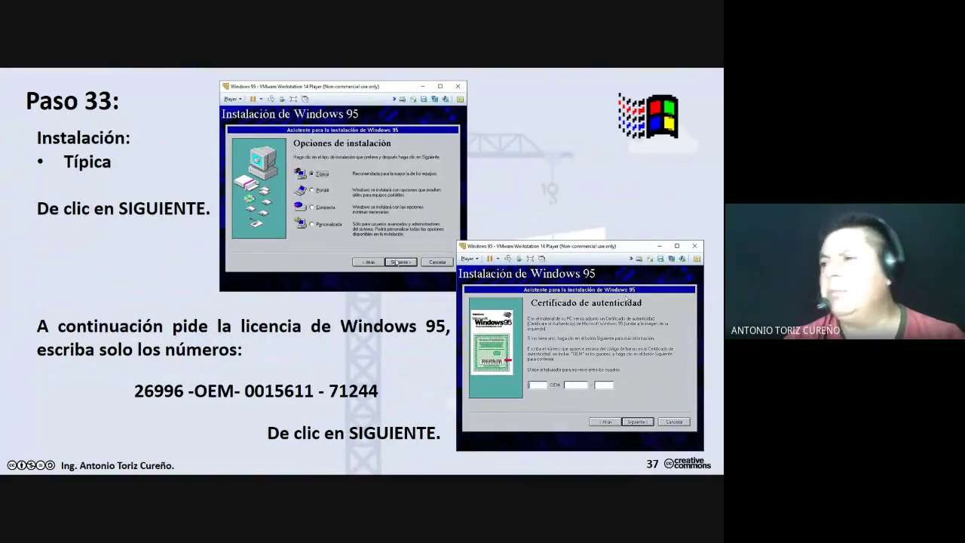
Step: Advance through Paso 34–38 to the Paso 39 first-boot slide with PC name Virtual
{"action": "key", "text": "Right"}
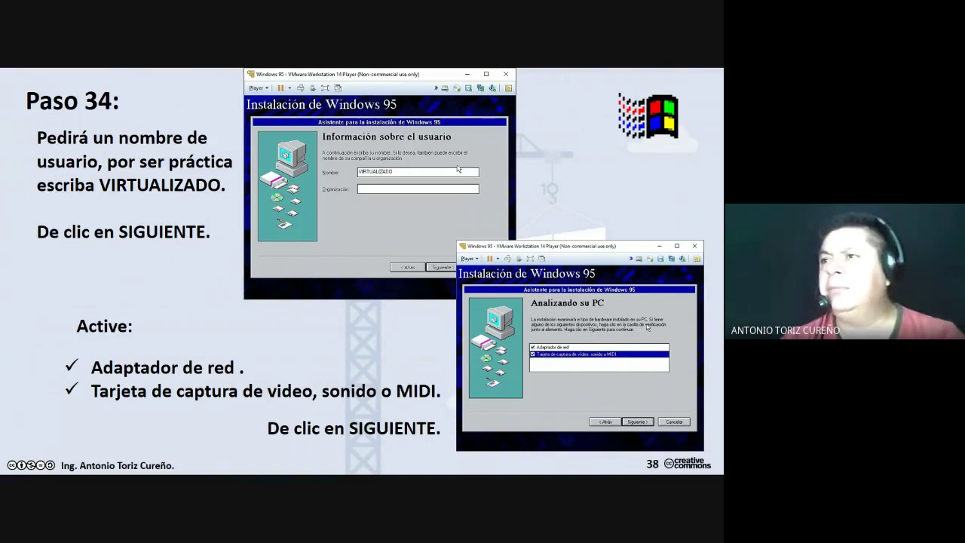
{"action": "key", "text": "Right"}
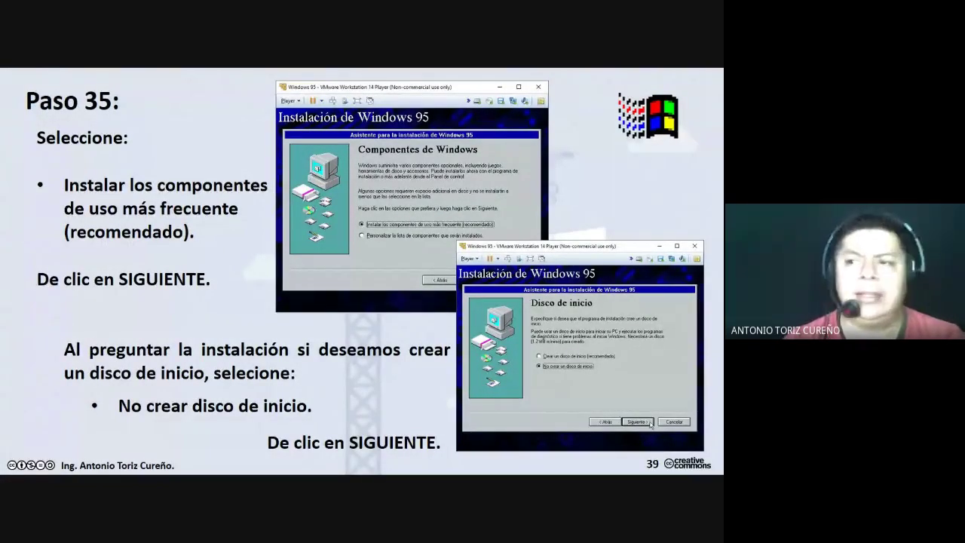
{"action": "key", "text": "Right"}
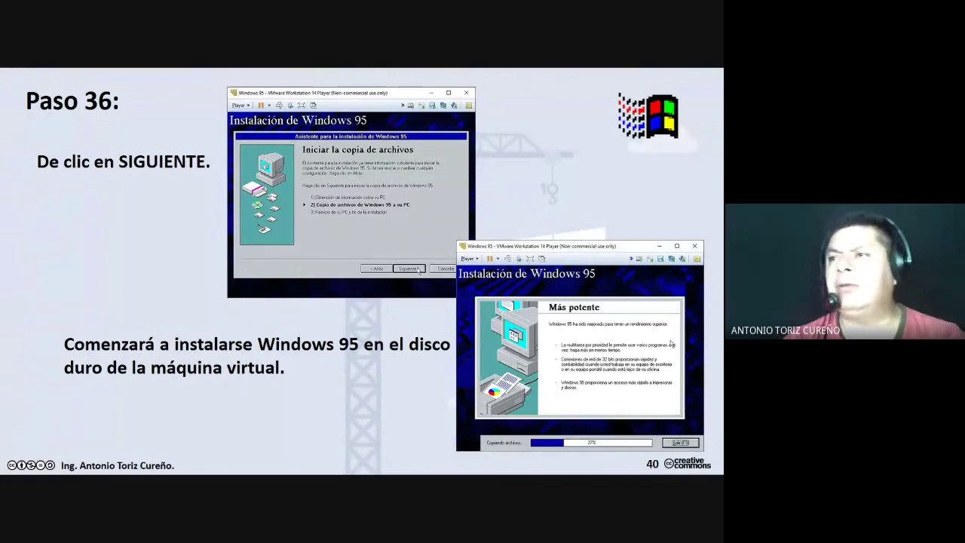
{"action": "key", "text": "Right"}
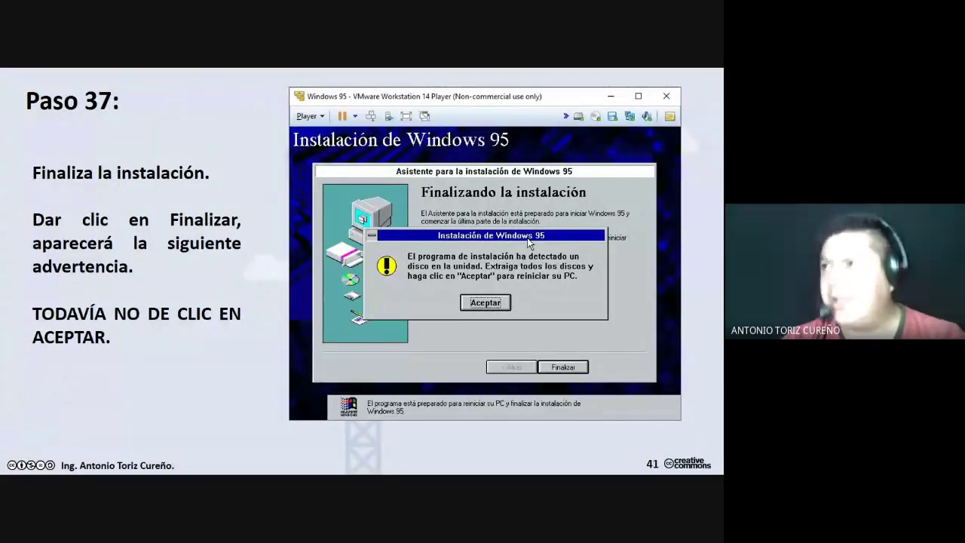
{"action": "key", "text": "Right"}
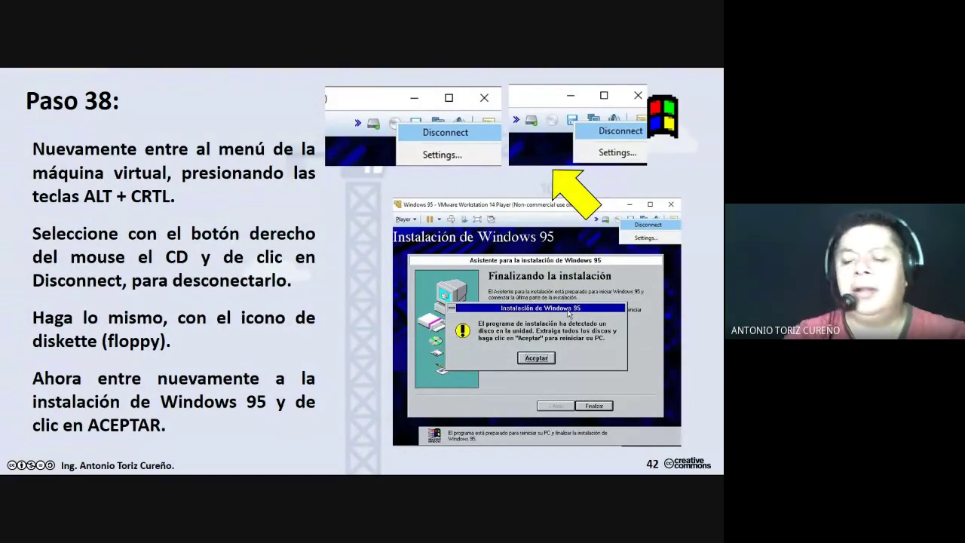
{"action": "key", "text": "Right"}
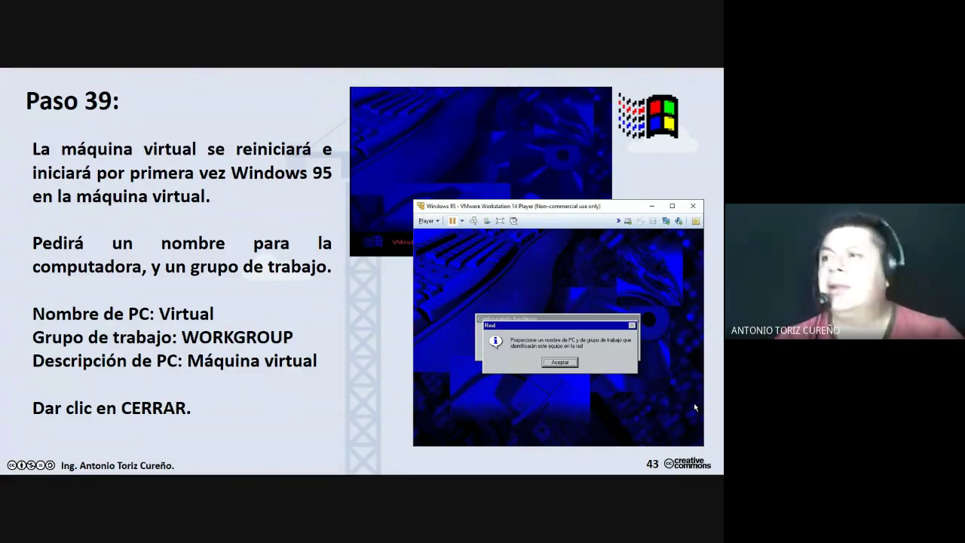
Step: Advance through Paso 40–42 to the ¡FELICIDADES! slide about the finished installation
{"action": "key", "text": "Right"}
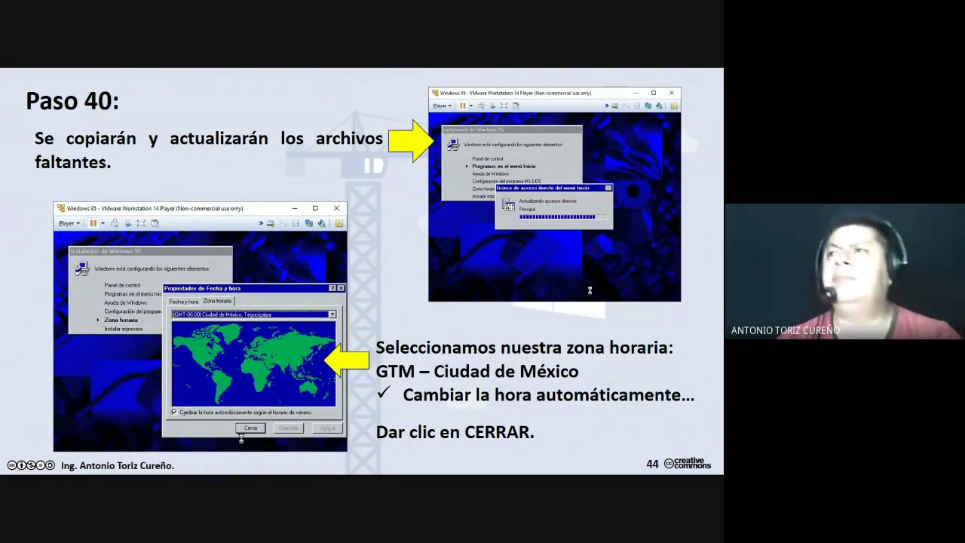
{"action": "key", "text": "Right"}
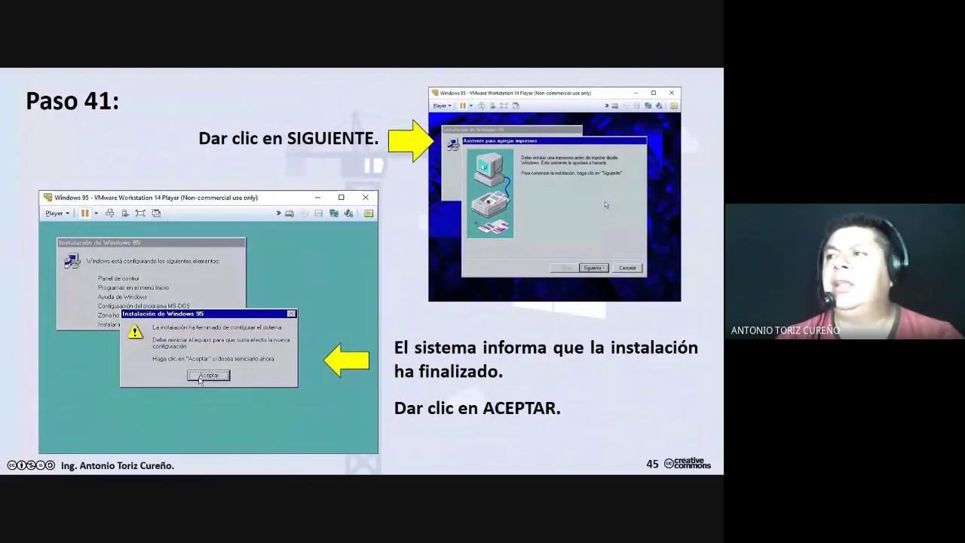
{"action": "key", "text": "Right"}
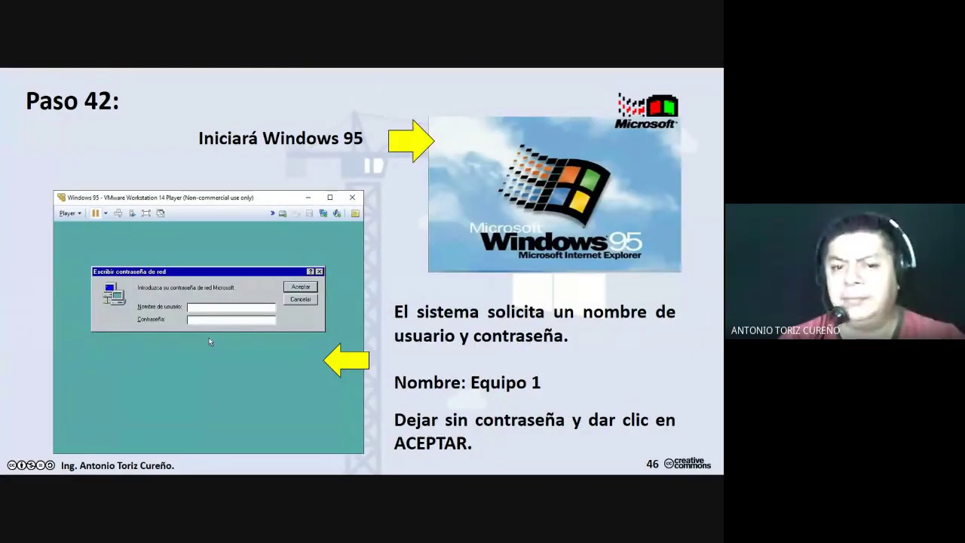
{"action": "key", "text": "Right"}
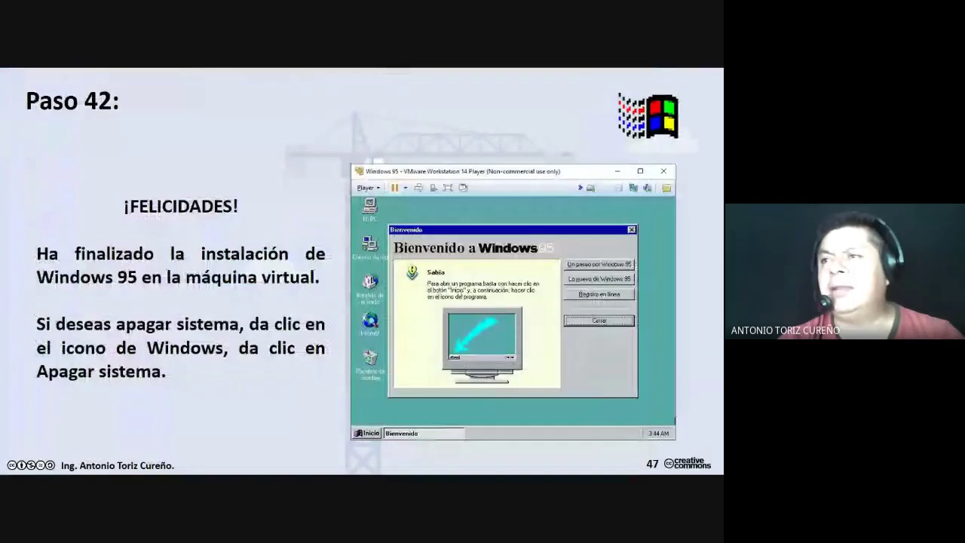
Step: Show the final slide on reopening VMware, then end the slideshow
{"action": "key", "text": "Right"}
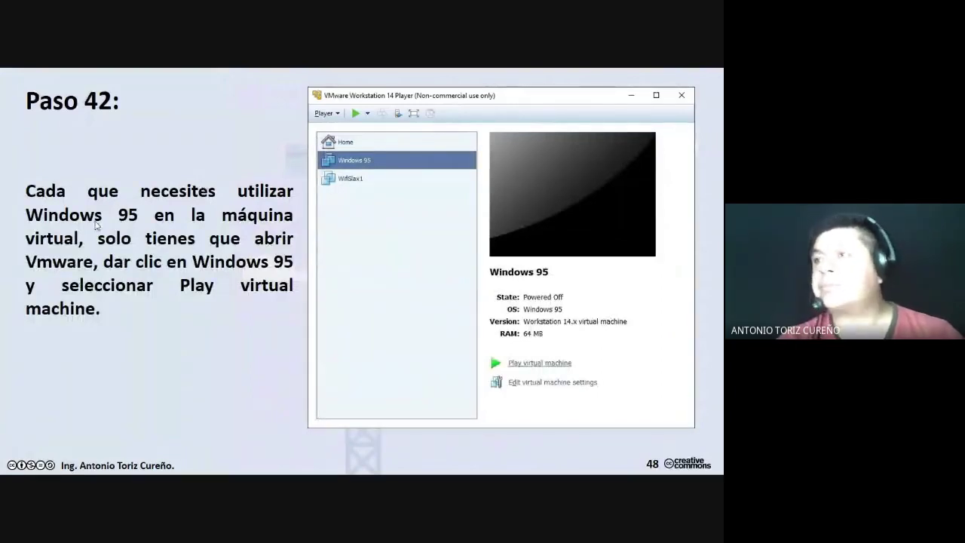
{"action": "left_click", "coordinate": [160, 254]}
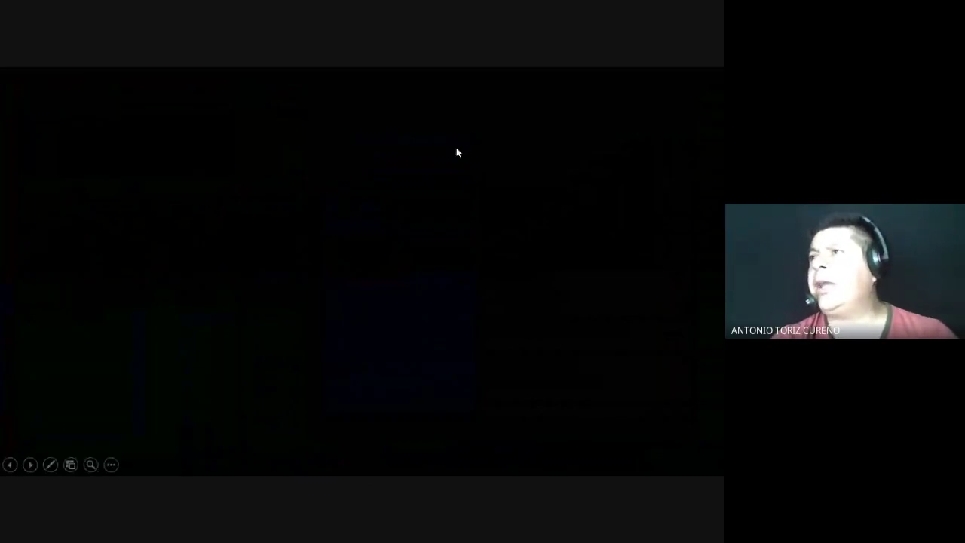
{"action": "key", "text": "Escape"}
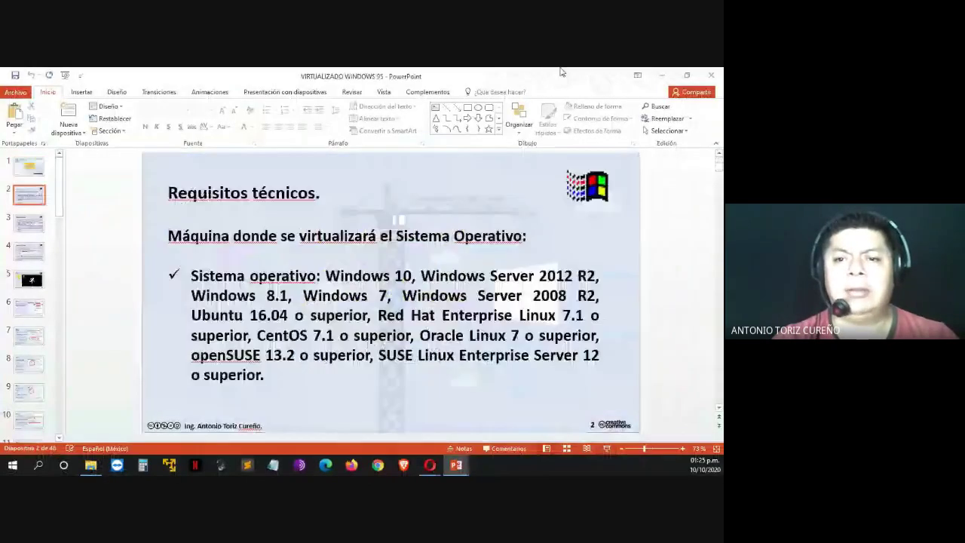
Step: Restore and minimize the PowerPoint window, then launch VMware Workstation Player from the desktop shortcut
{"action": "left_click_drag", "start_coordinate": [561, 72], "coordinate": [0, 128]}
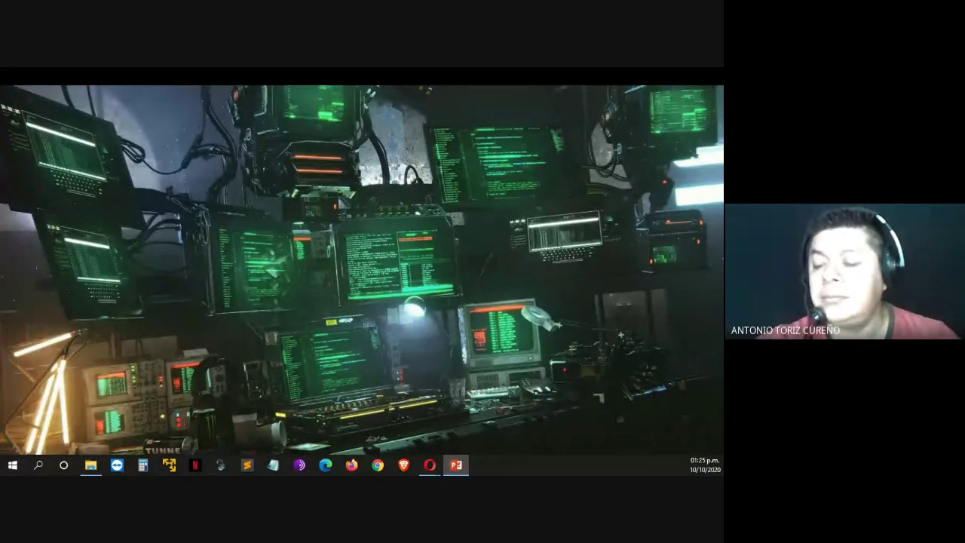
{"action": "left_click", "coordinate": [169, 465]}
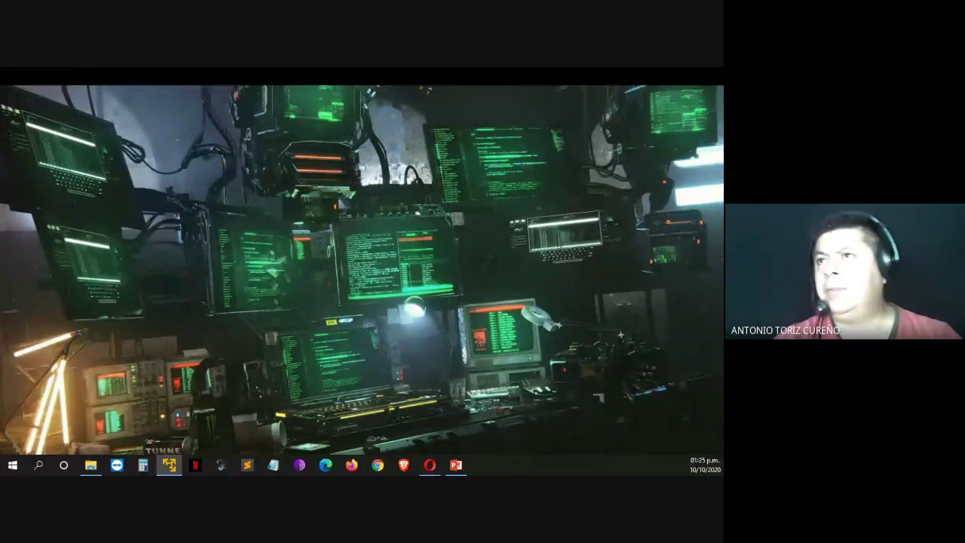
{"action": "double_click", "coordinate": [394, 89]}
Step: Power on the Windows 95 virtual machine and disconnect one of its virtual devices
{"action": "double_click", "coordinate": [51, 151]}
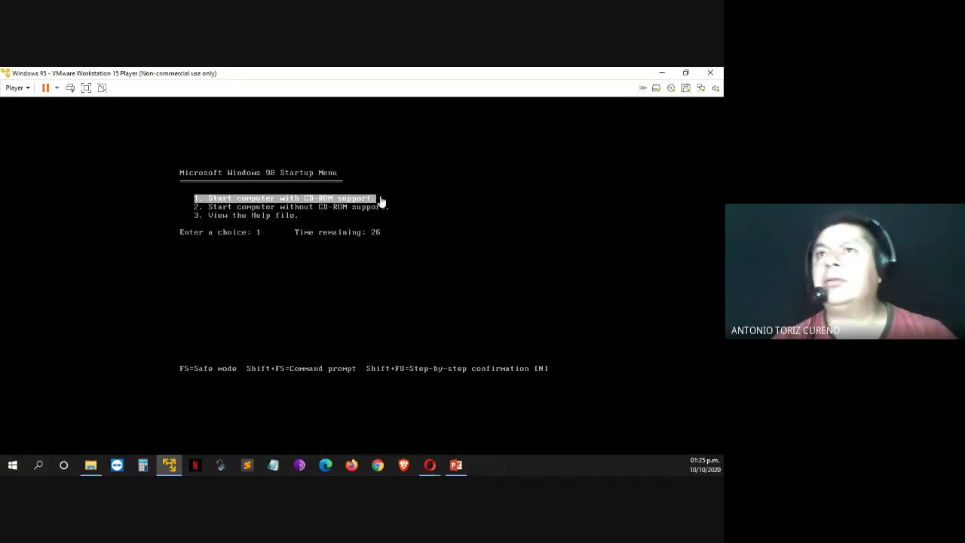
{"action": "left_click", "coordinate": [57, 88]}
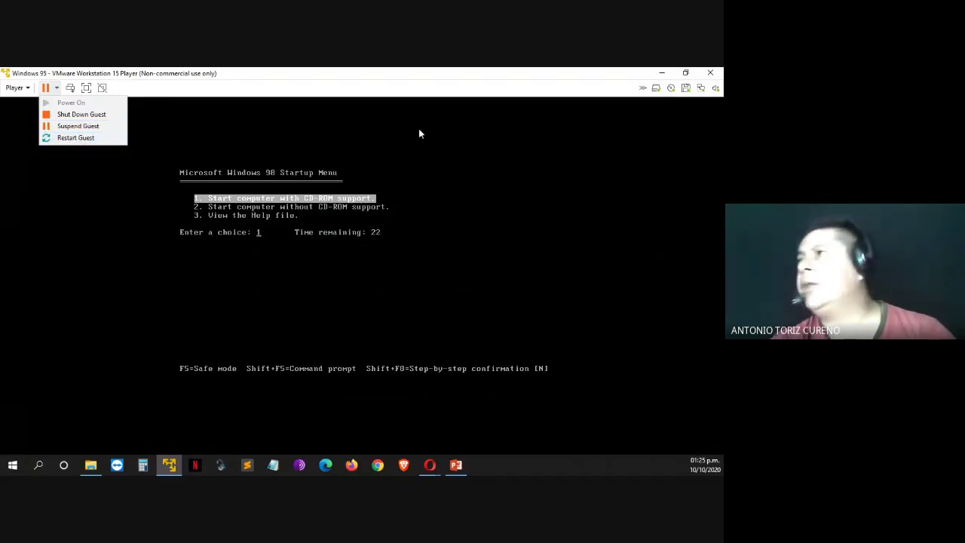
{"action": "left_click", "coordinate": [672, 87]}
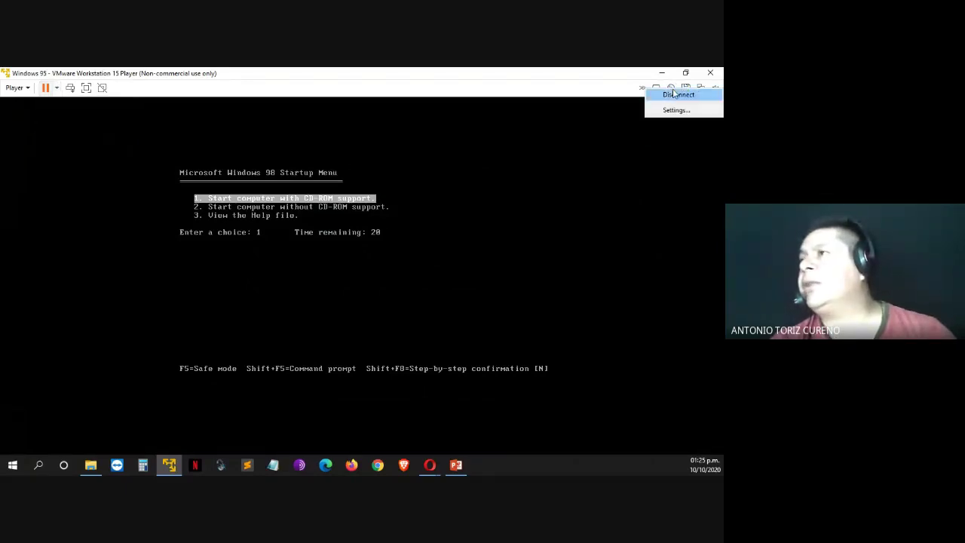
{"action": "left_click", "coordinate": [674, 95]}
{"action": "left_click", "coordinate": [686, 88]}
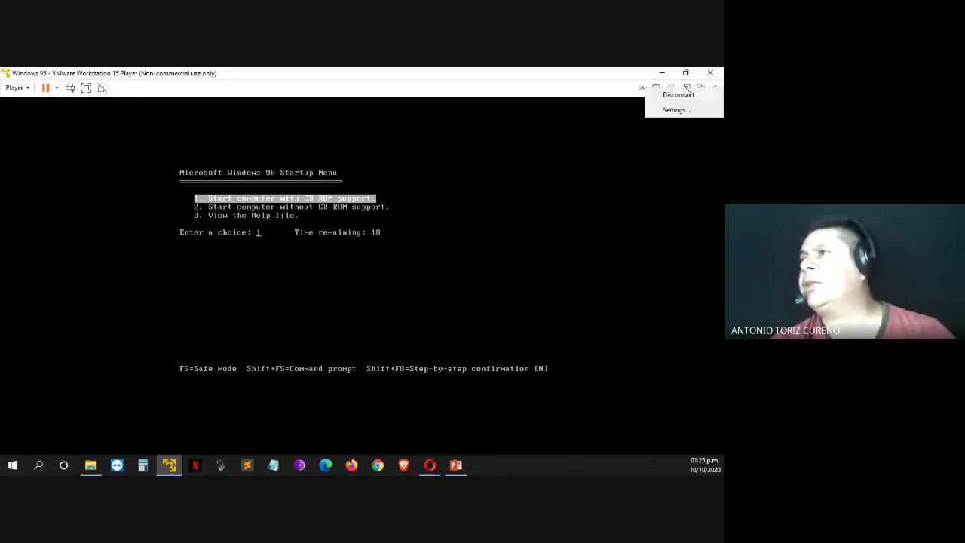
{"action": "left_click", "coordinate": [678, 95]}
Step: Restart the Windows 95 guest from the Power menu and confirm with Yes
{"action": "left_click", "coordinate": [57, 88]}
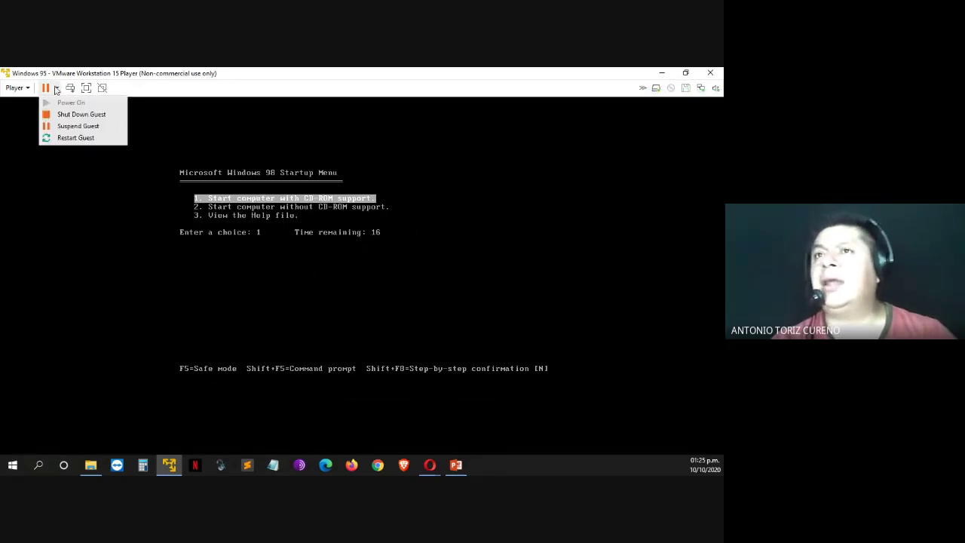
{"action": "left_click", "coordinate": [71, 139]}
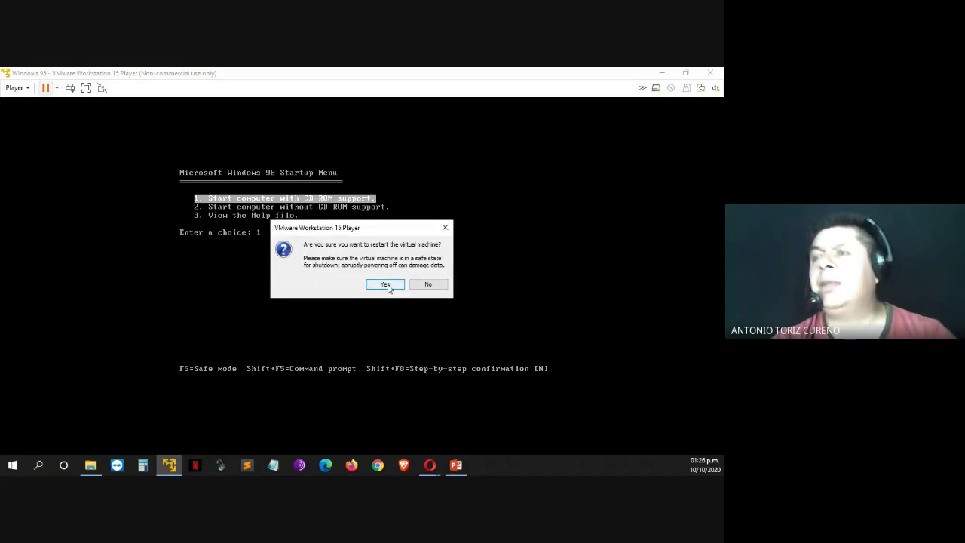
{"action": "left_click", "coordinate": [386, 284]}
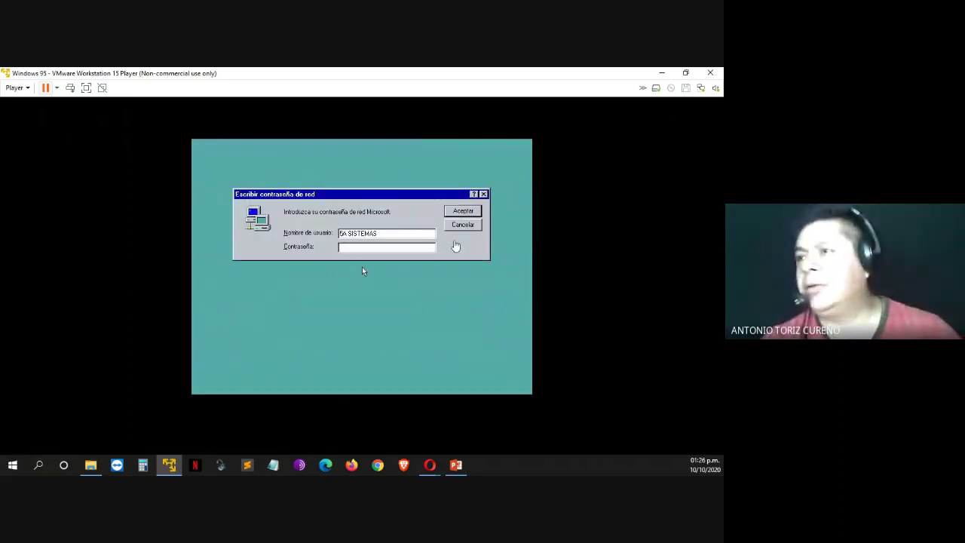
Step: Cancel the network password prompt, close the Welcome window and open the desktop shortcut menu
{"action": "left_click", "coordinate": [362, 267]}
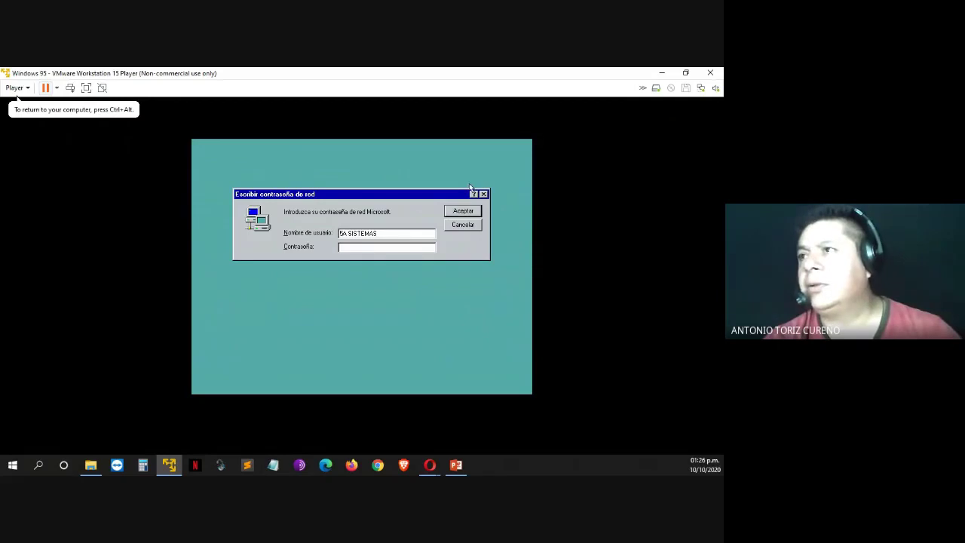
{"action": "left_click", "coordinate": [462, 224]}
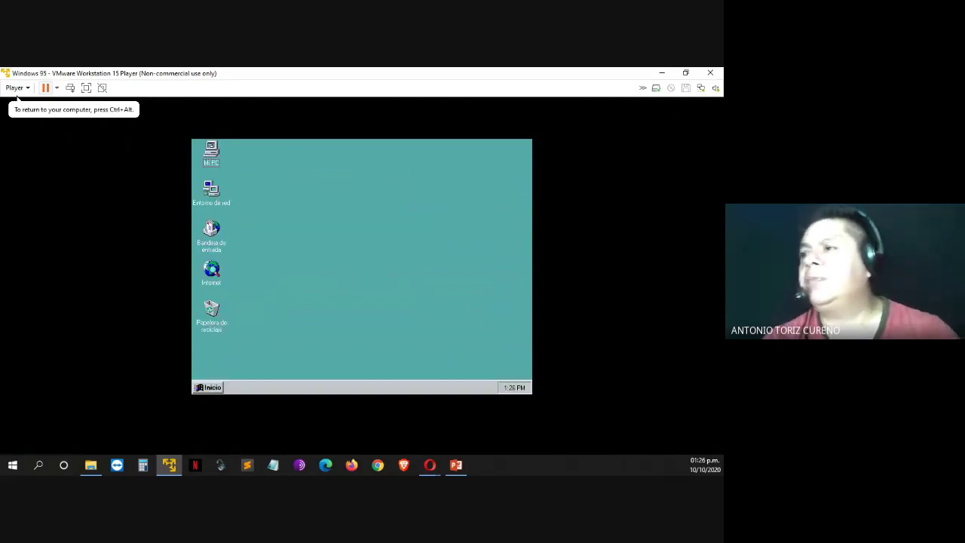
{"action": "left_click", "coordinate": [448, 314]}
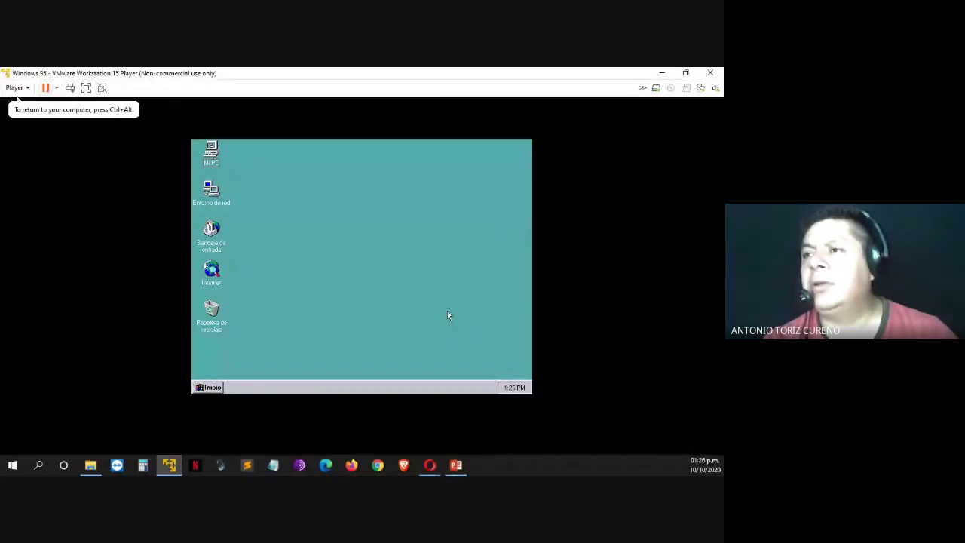
{"action": "right_click", "coordinate": [315, 147]}
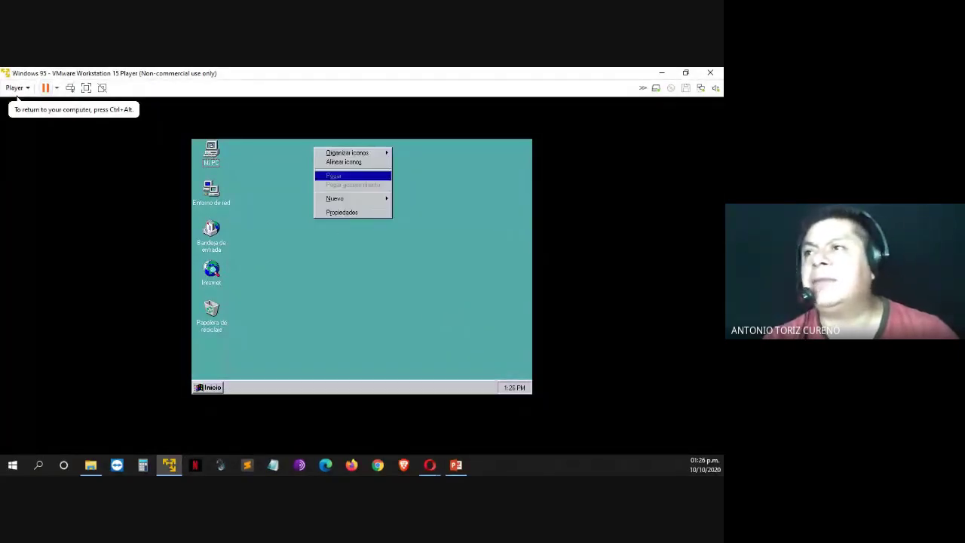
{"action": "mouse_move", "coordinate": [382, 199]}
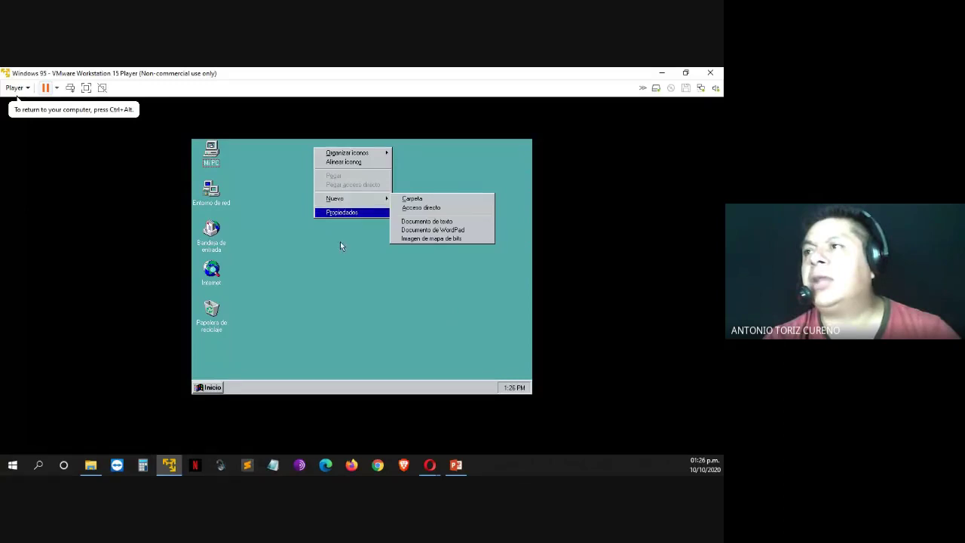
Step: Set the display Paleta de colores to Monocromo under Configuración, apply, and accept restarting
{"action": "key", "text": "Return"}
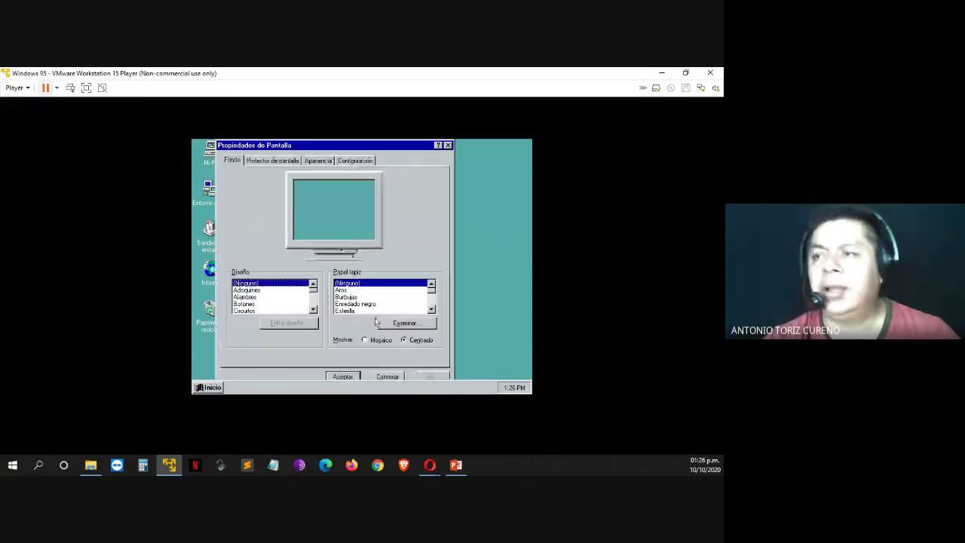
{"action": "left_click", "coordinate": [326, 157]}
{"action": "left_click", "coordinate": [365, 162]}
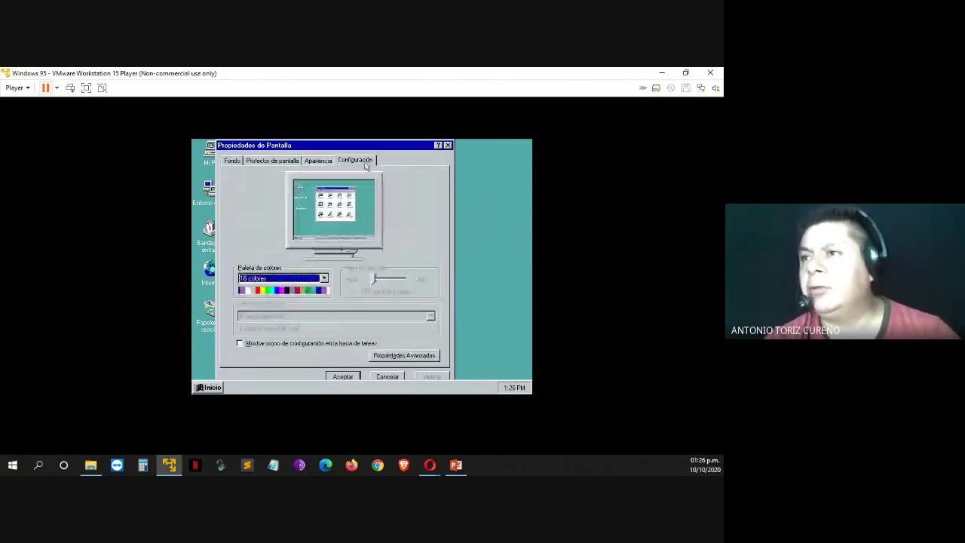
{"action": "left_click", "coordinate": [325, 279]}
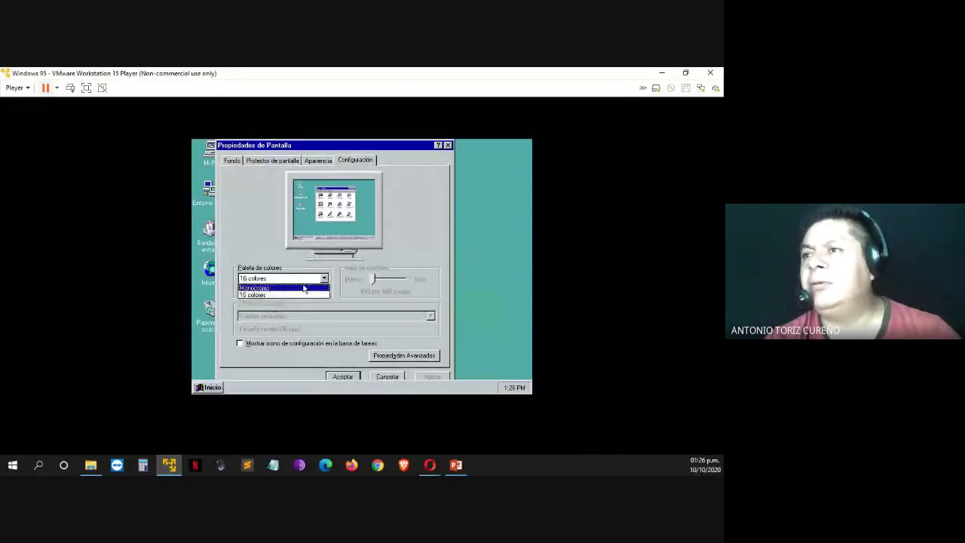
{"action": "left_click", "coordinate": [303, 288]}
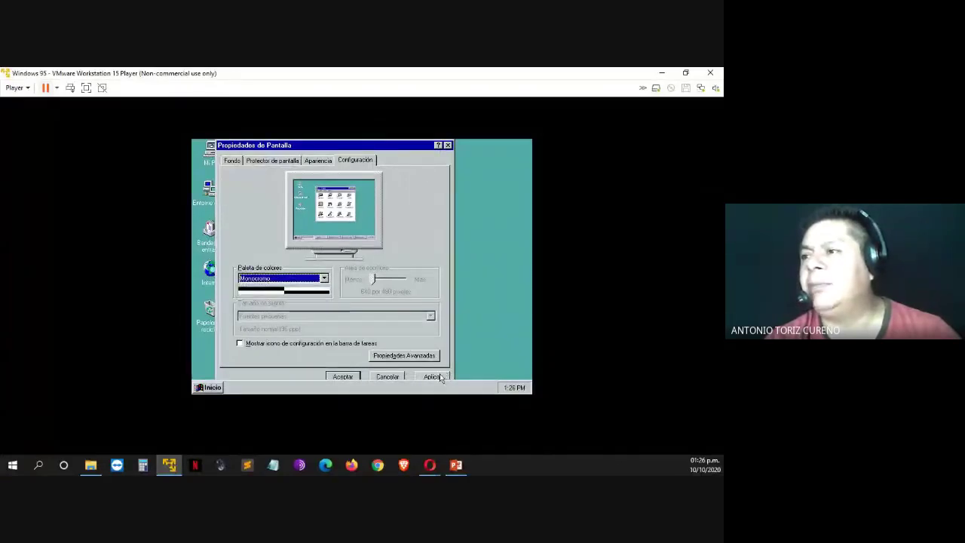
{"action": "left_click", "coordinate": [439, 377]}
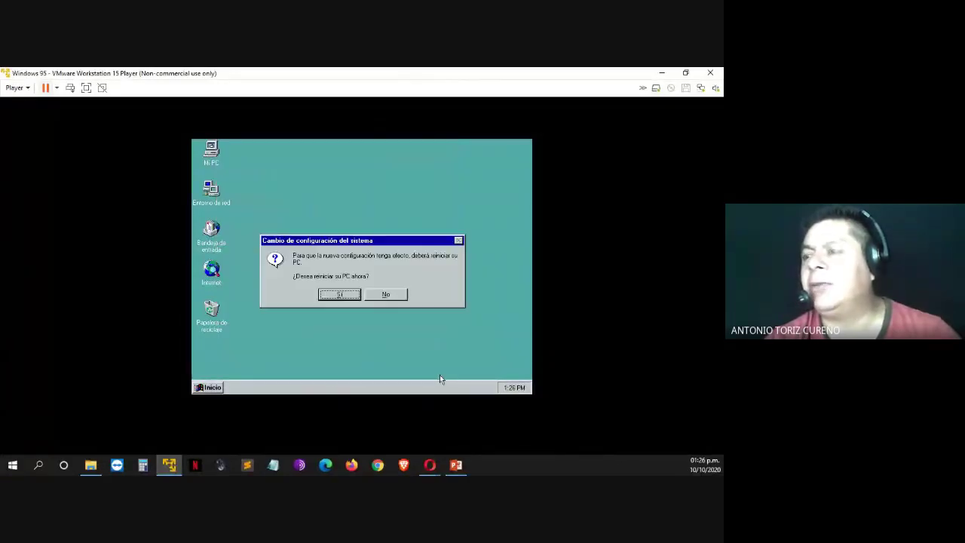
{"action": "left_click", "coordinate": [336, 294]}
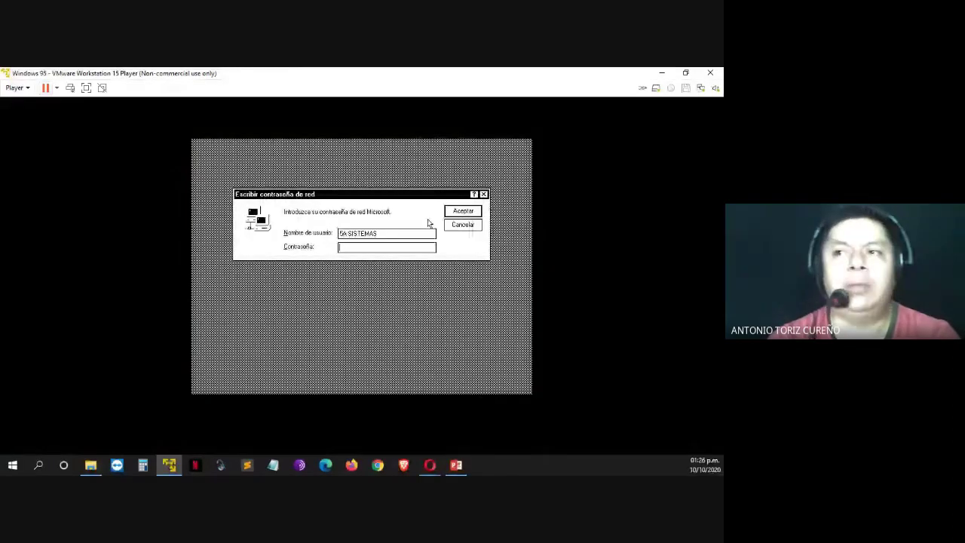
Step: Dismiss the network login, then set the display palette to 16 colores and apply it
{"action": "key", "text": "Return"}
{"action": "key", "text": "Return"}
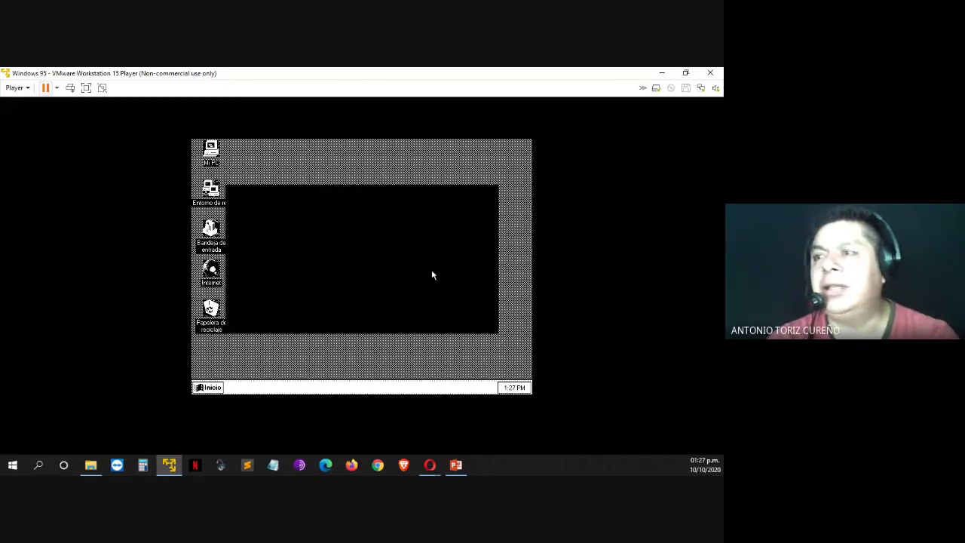
{"action": "right_click", "coordinate": [327, 173]}
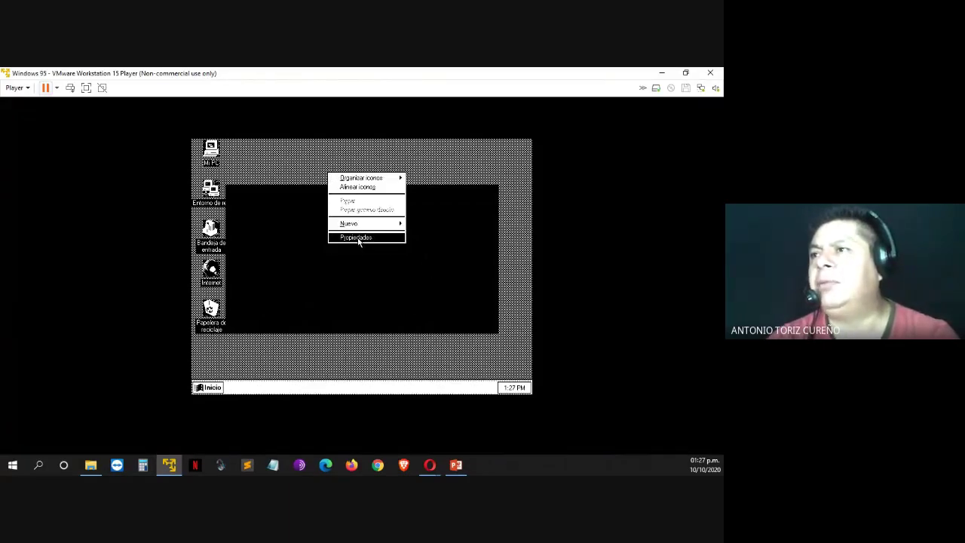
{"action": "left_click", "coordinate": [359, 239]}
{"action": "left_click", "coordinate": [364, 161]}
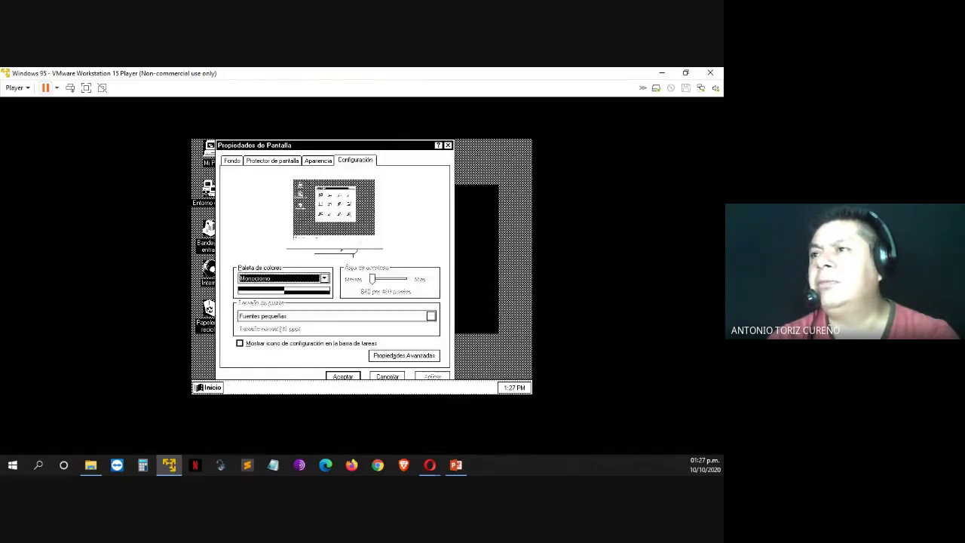
{"action": "left_click", "coordinate": [325, 279]}
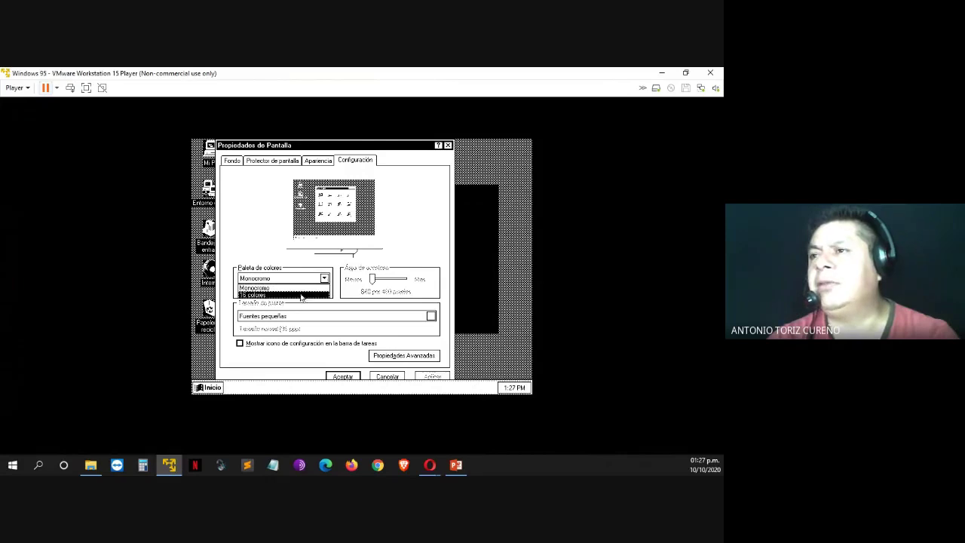
{"action": "left_click", "coordinate": [301, 294]}
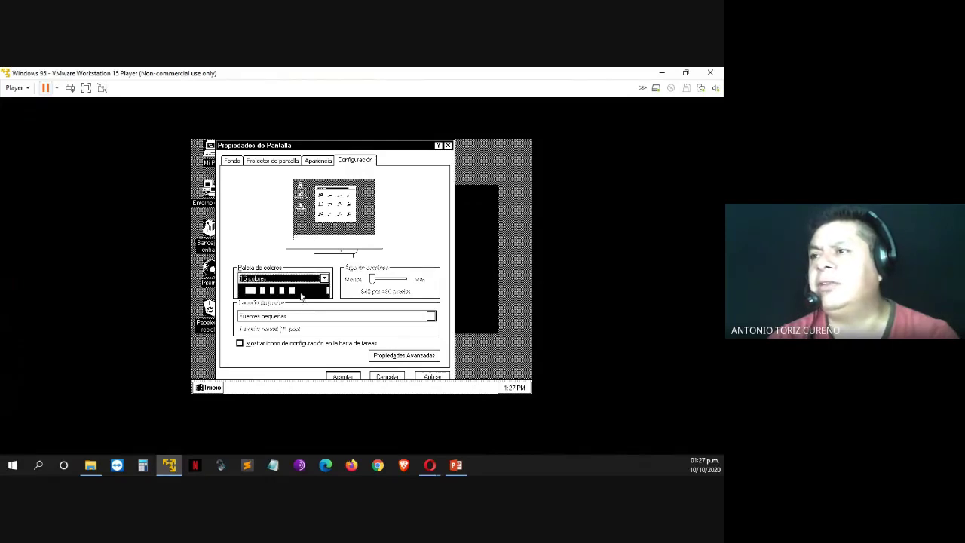
{"action": "left_click", "coordinate": [432, 377]}
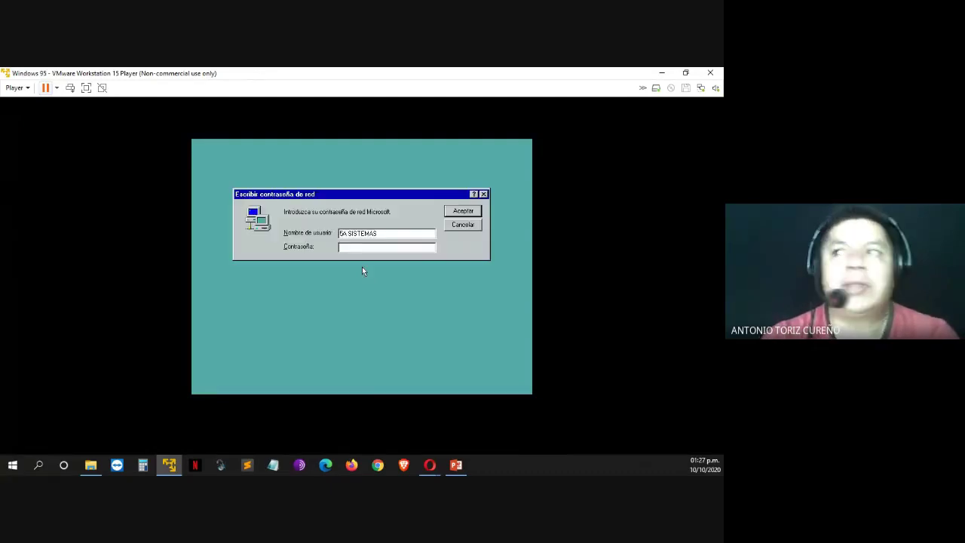
Step: Accept the network login, close Bienvenido, and shut down via Inicio > Apagar el sistema > Sí
{"action": "left_click", "coordinate": [471, 211]}
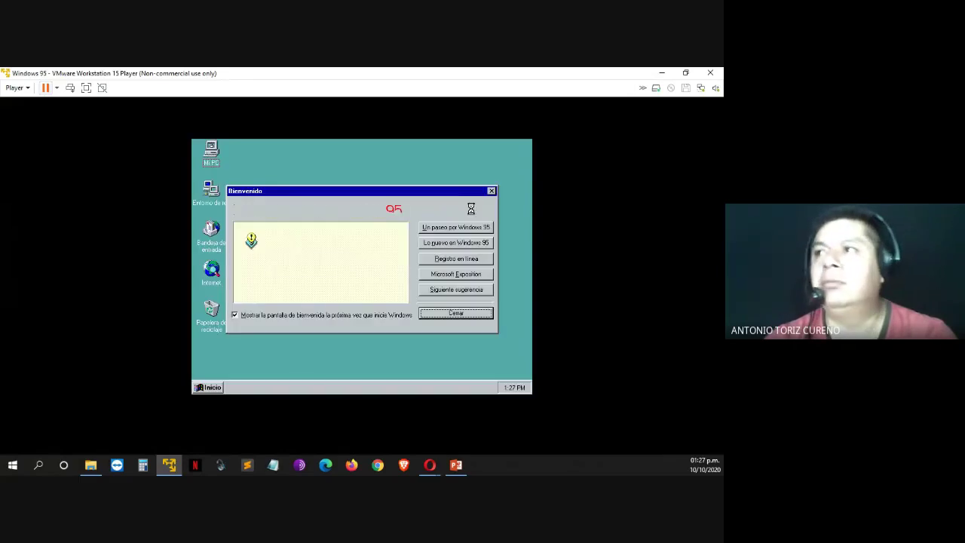
{"action": "left_click", "coordinate": [491, 190]}
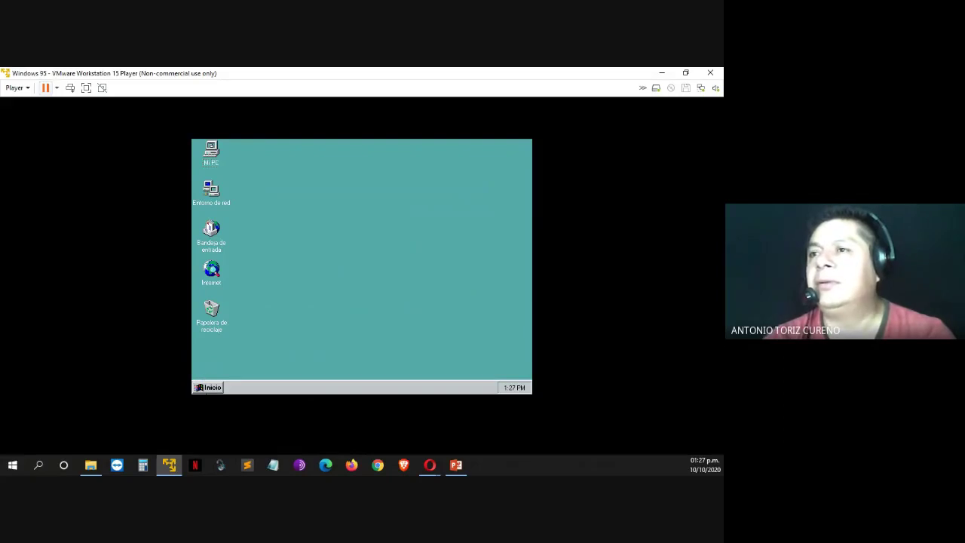
{"action": "left_click", "coordinate": [214, 388]}
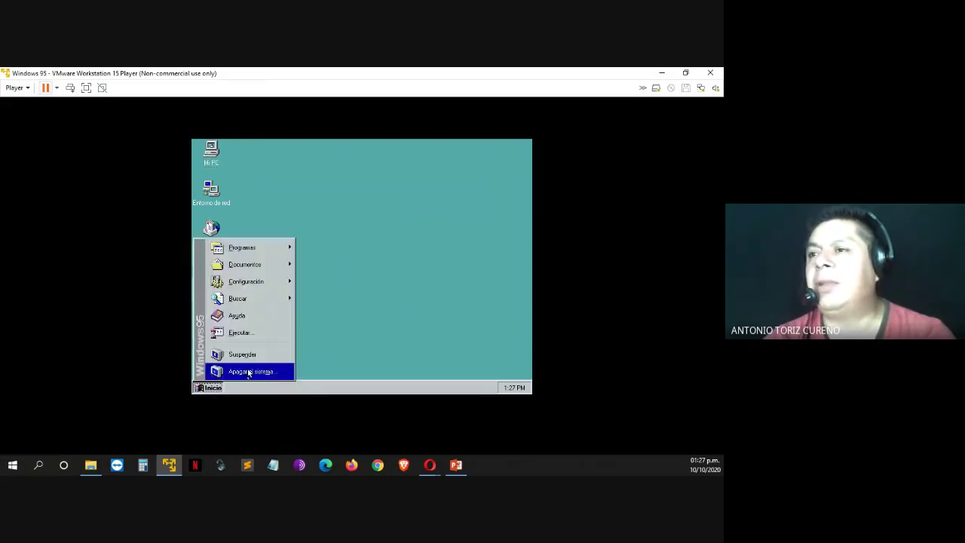
{"action": "left_click", "coordinate": [266, 373]}
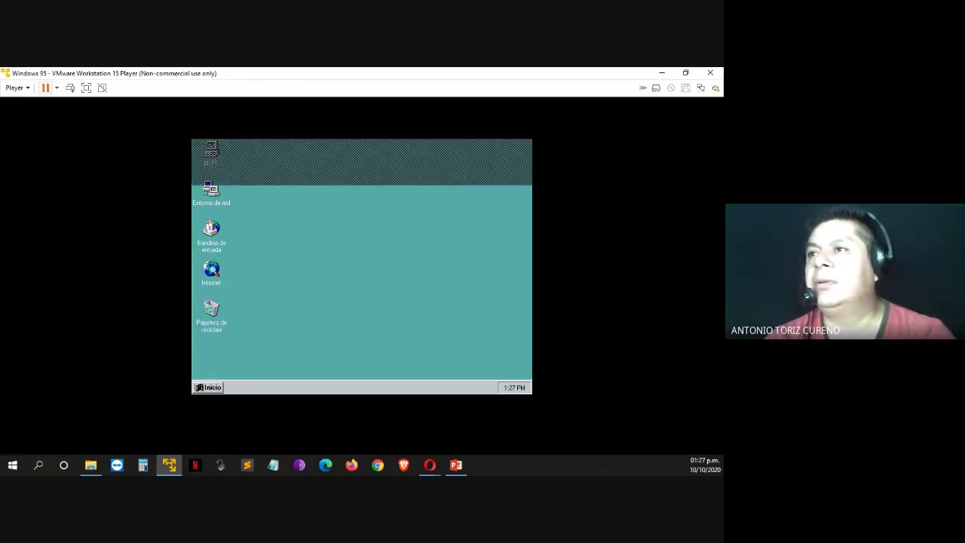
{"action": "left_click", "coordinate": [308, 307]}
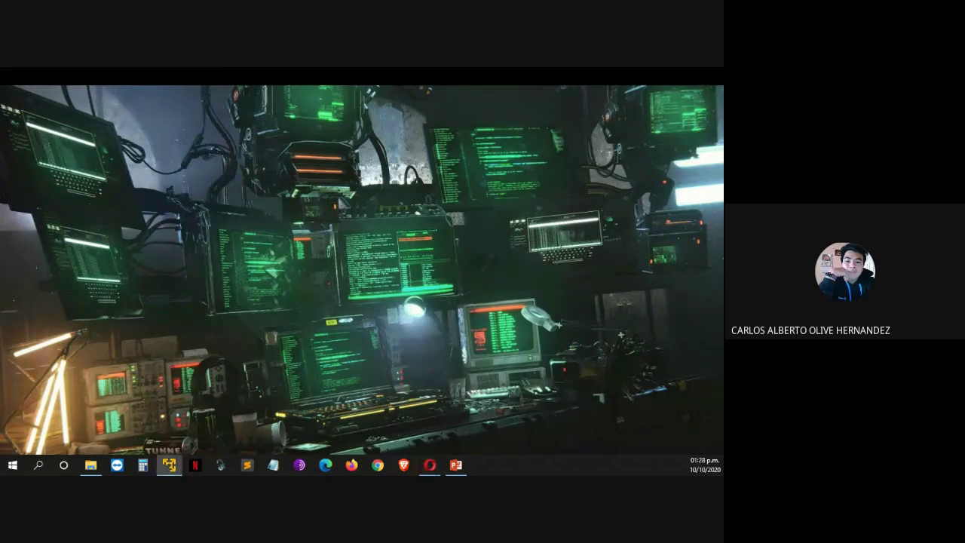
Step: Reopen and maximize the Player, then permanently delete the Windows 95 machine from disk
{"action": "left_click", "coordinate": [169, 464]}
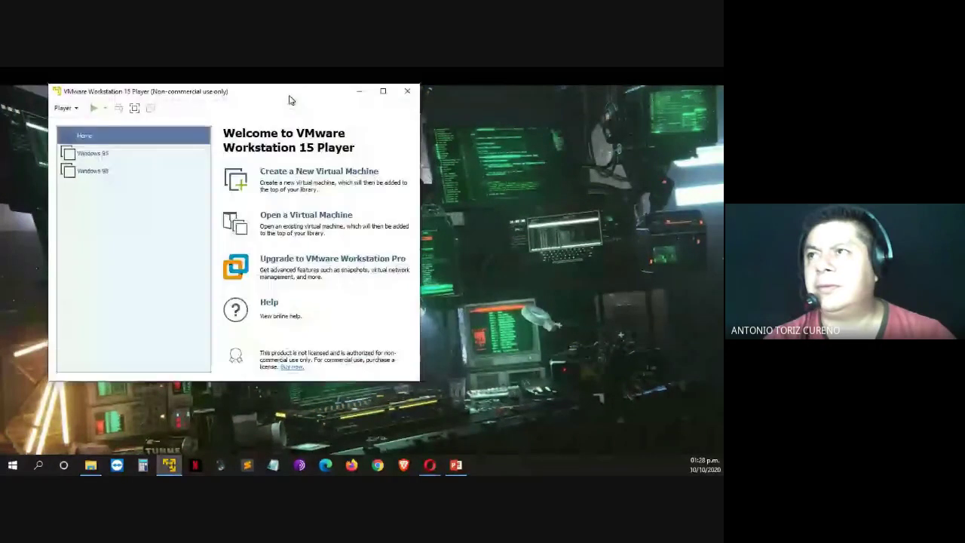
{"action": "double_click", "coordinate": [368, 84]}
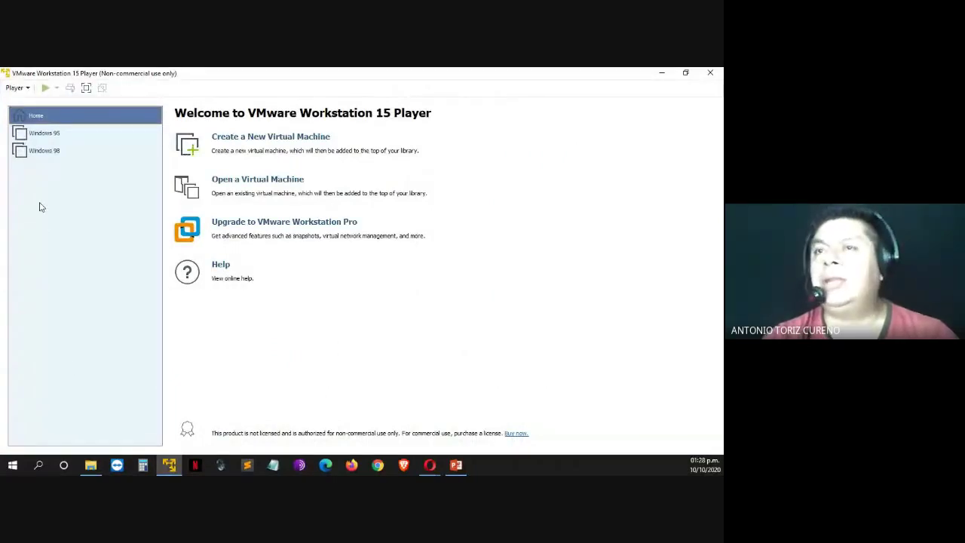
{"action": "left_click", "coordinate": [59, 136]}
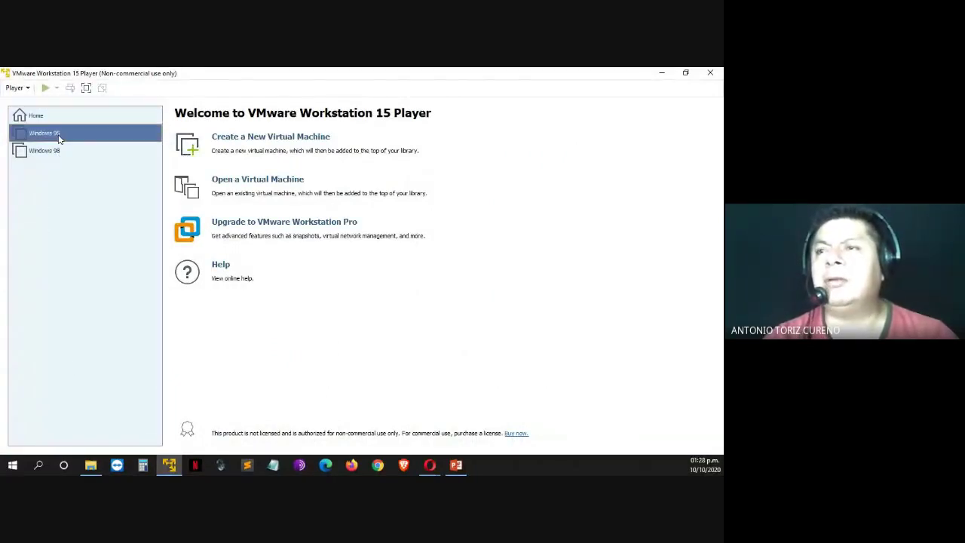
{"action": "right_click", "coordinate": [58, 137]}
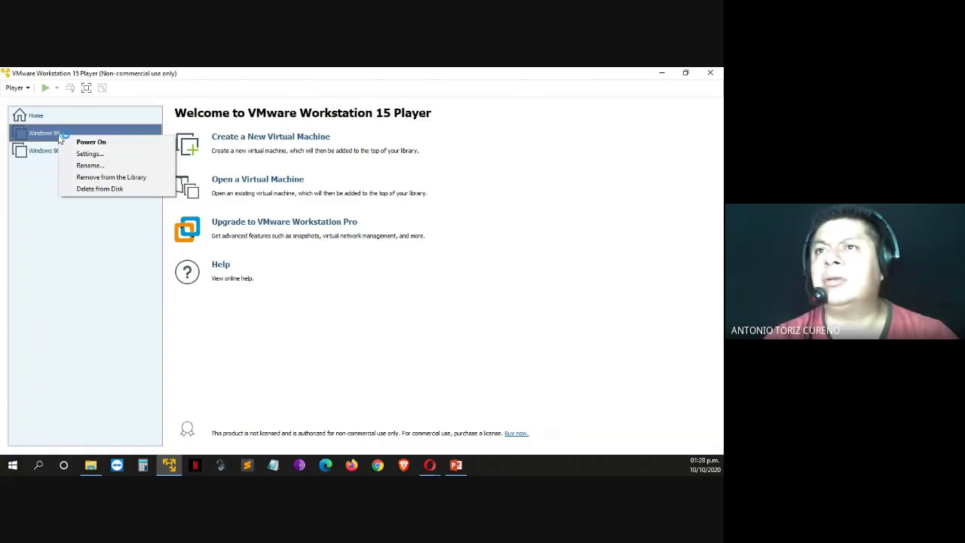
{"action": "left_click", "coordinate": [114, 189]}
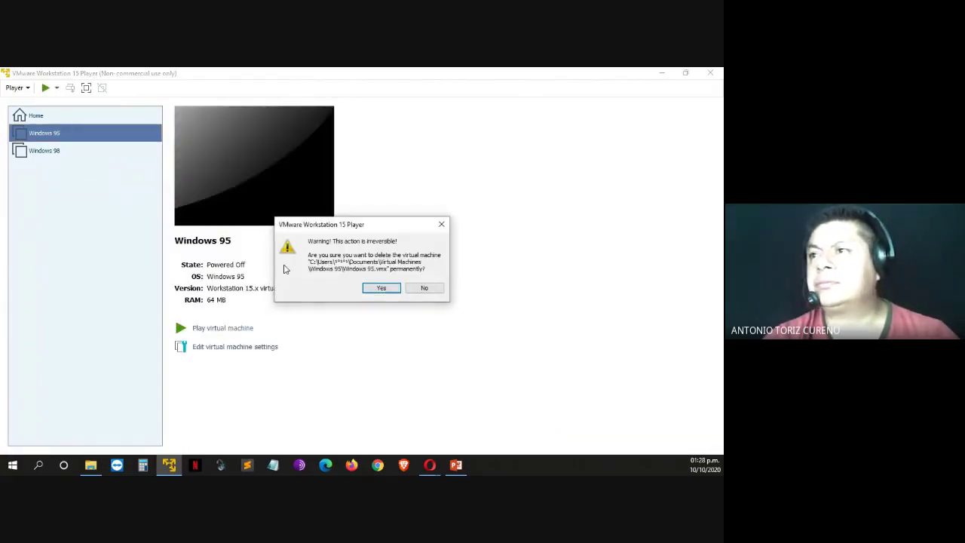
{"action": "left_click", "coordinate": [377, 288]}
Step: Delete the Windows 98 virtual machine from disk and confirm
{"action": "right_click", "coordinate": [63, 136]}
{"action": "left_click", "coordinate": [103, 189]}
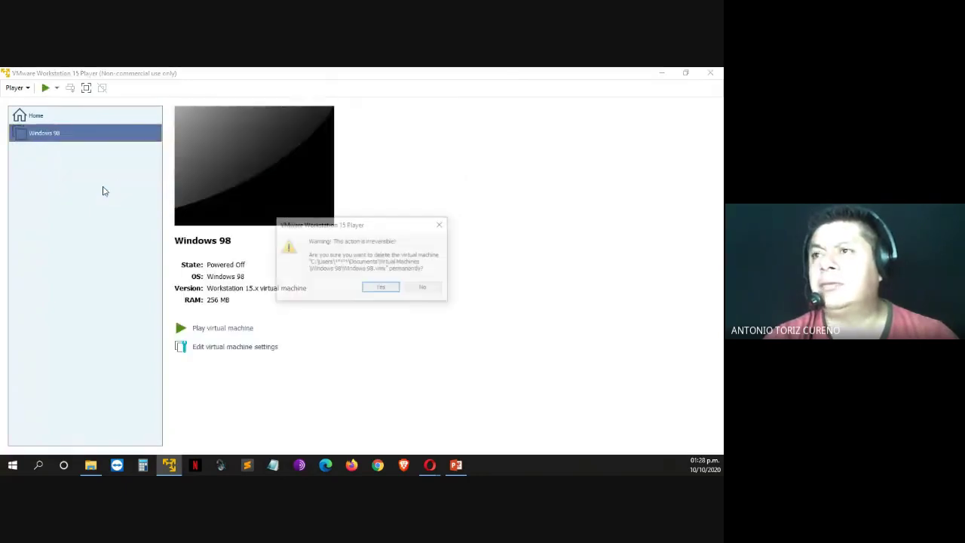
{"action": "left_click", "coordinate": [378, 290]}
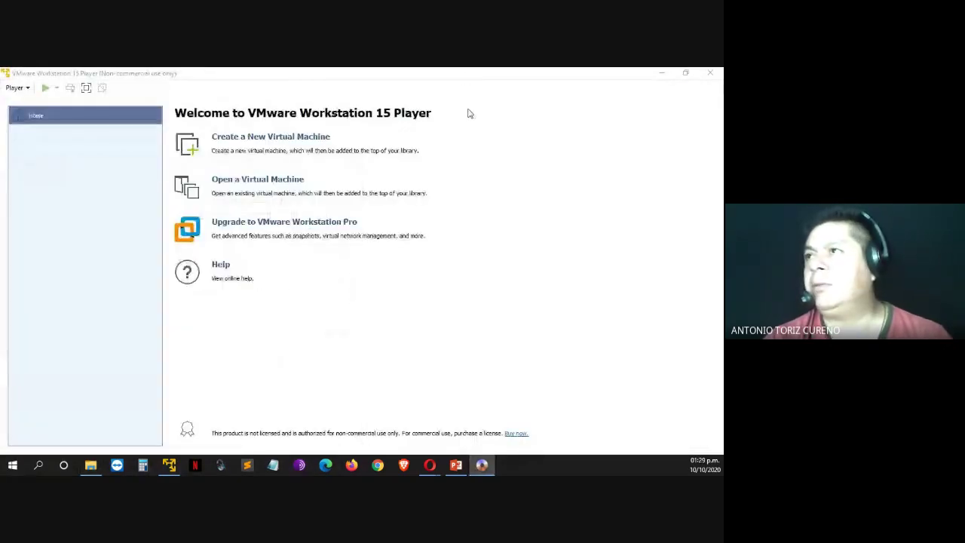
Step: Restore the Player to a smaller window, move it, and cycle programs back to the Player
{"action": "double_click", "coordinate": [464, 79]}
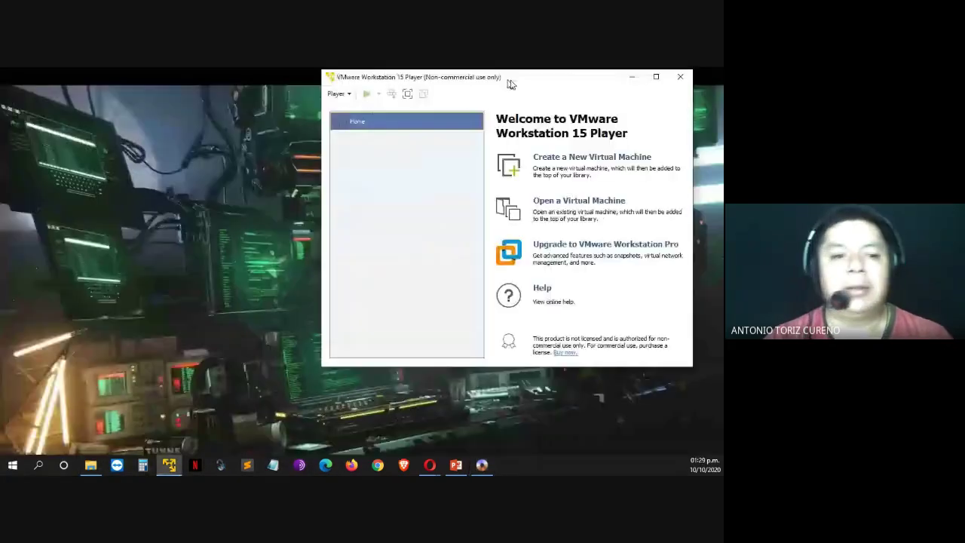
{"action": "left_click_drag", "start_coordinate": [509, 82], "coordinate": [470, 115]}
{"action": "key", "text": "alt+Tab"}
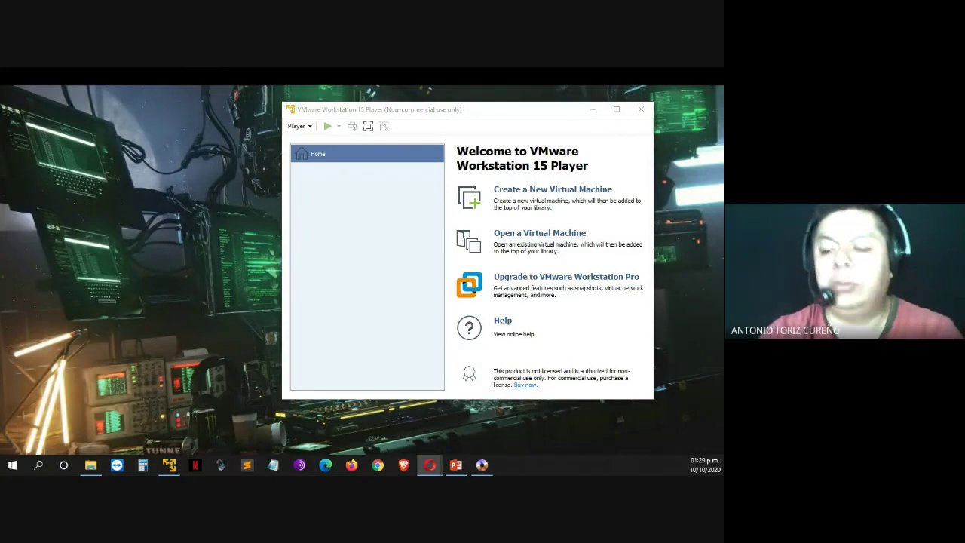
{"action": "key", "text": "alt+Tab"}
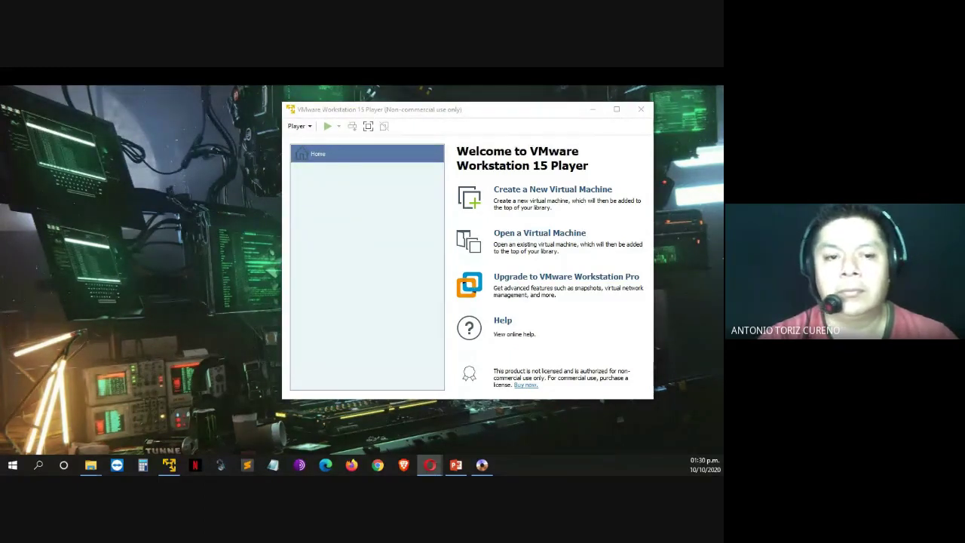
{"action": "key", "text": "alt+Tab"}
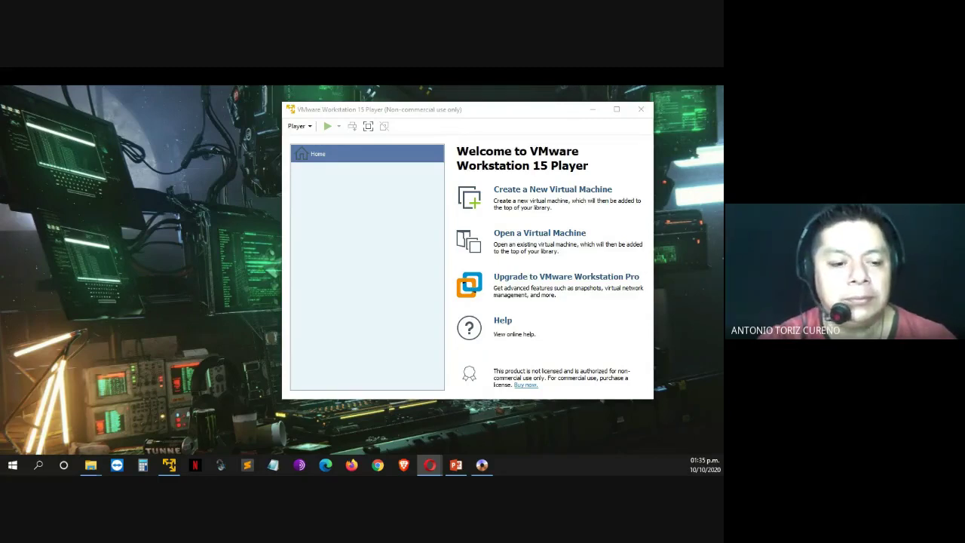
{"action": "key", "text": "super+d"}
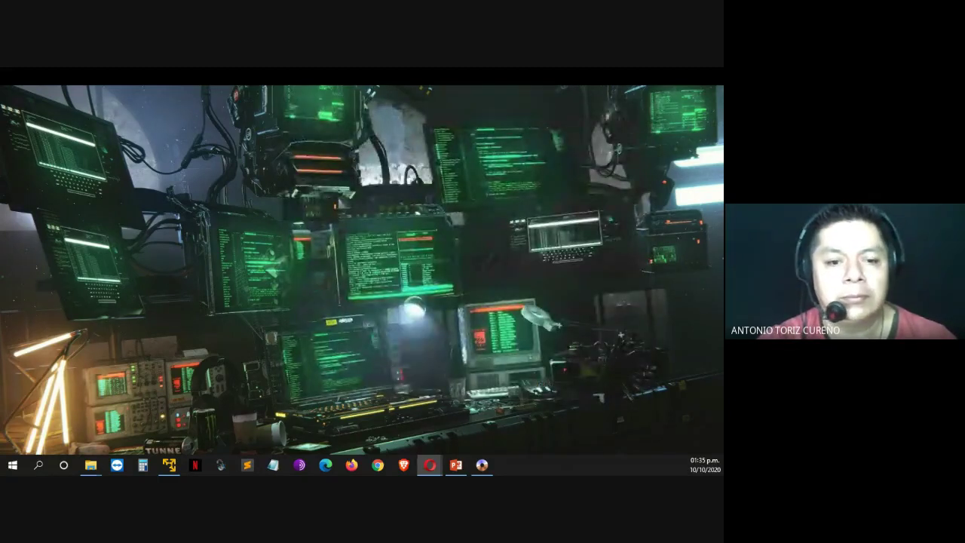
{"action": "key", "text": "super+d"}
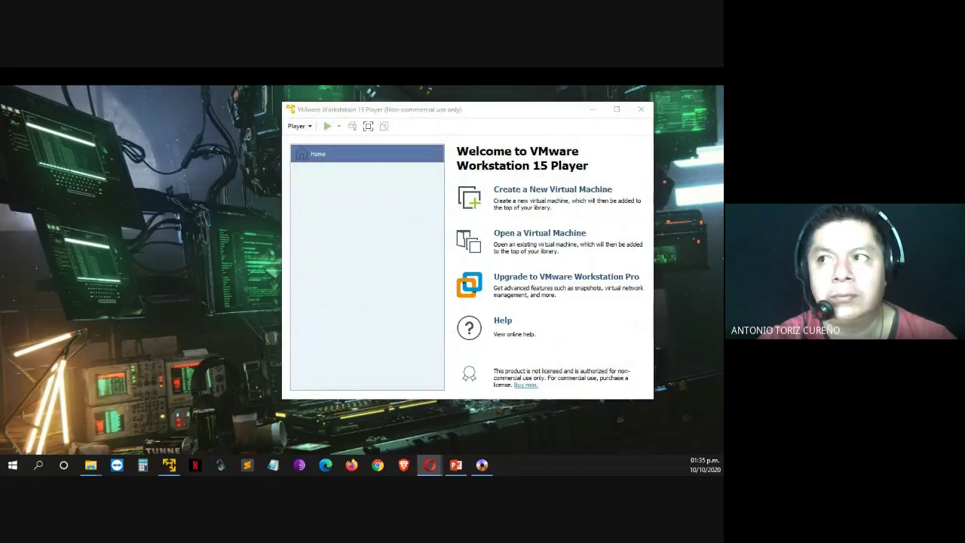
{"action": "key", "text": "super+d"}
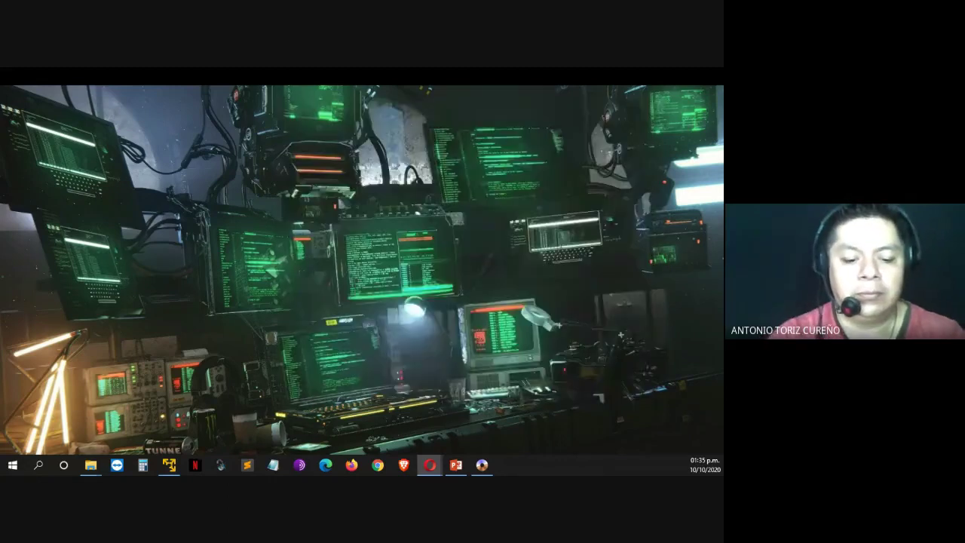
{"action": "key", "text": "super+d"}
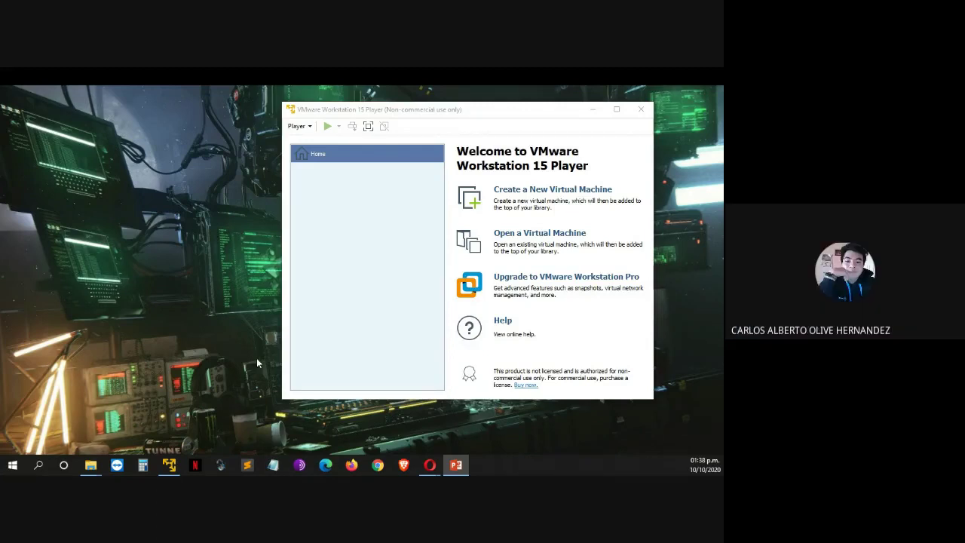
Step: Maximize the Player and start a new virtual machine set to install the operating system later
{"action": "double_click", "coordinate": [489, 113]}
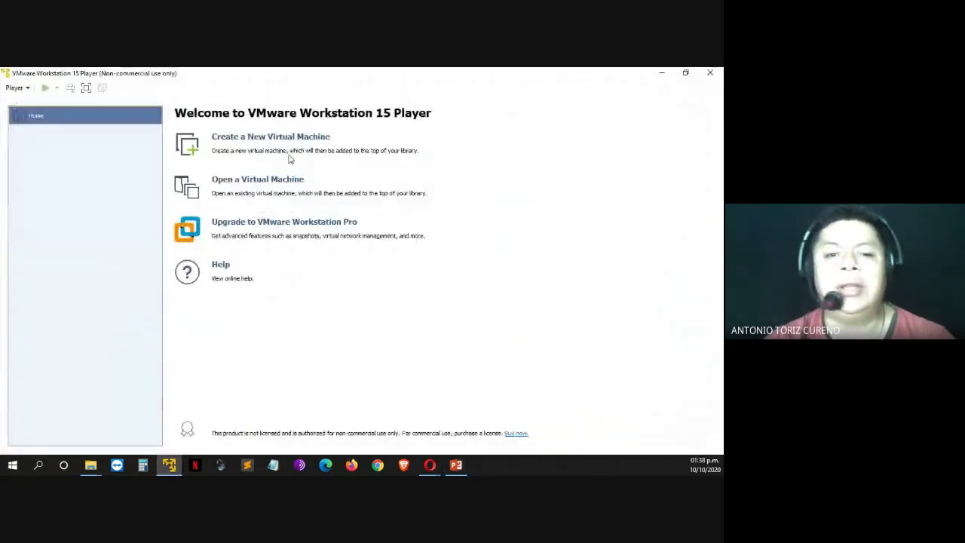
{"action": "left_click", "coordinate": [270, 137]}
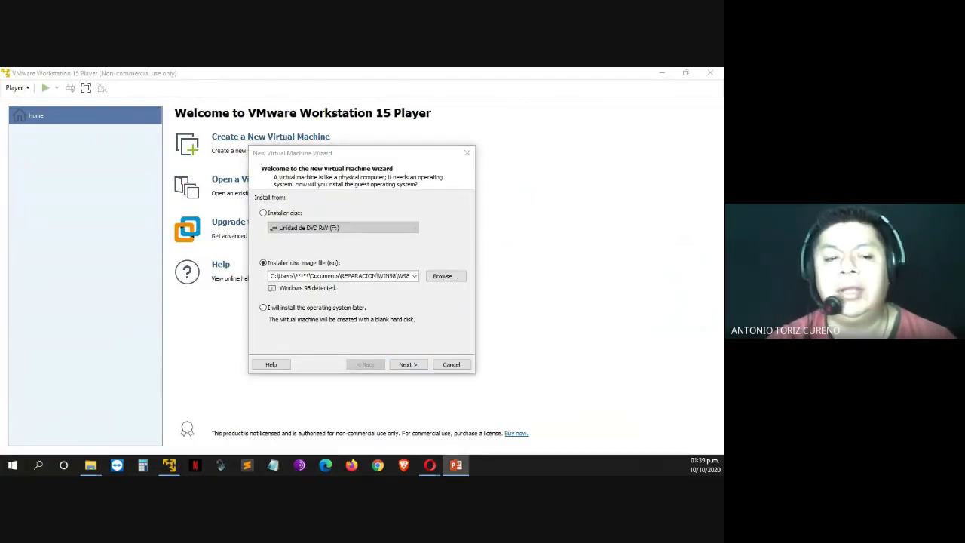
{"action": "left_click", "coordinate": [264, 309]}
{"action": "left_click", "coordinate": [264, 308]}
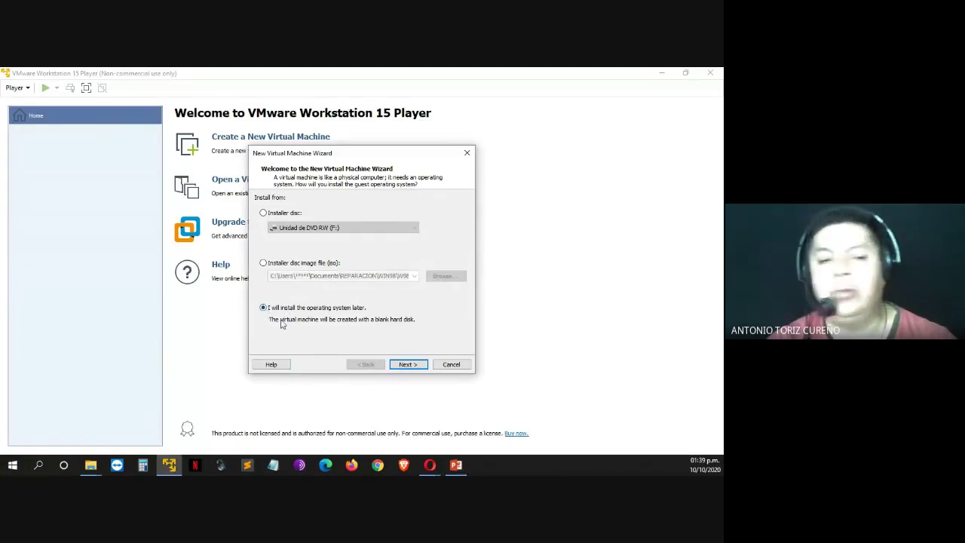
{"action": "key", "text": "alt+Tab"}
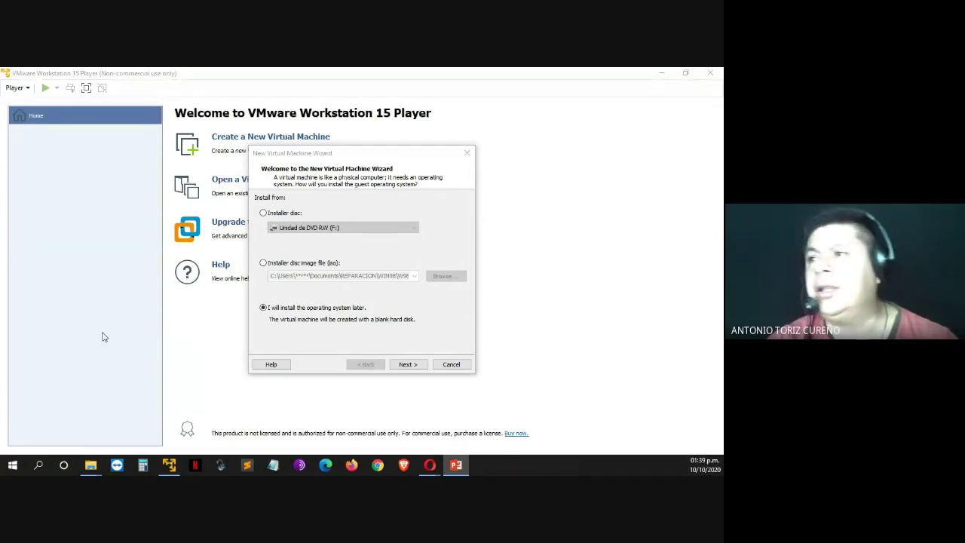
{"action": "left_click", "coordinate": [409, 366]}
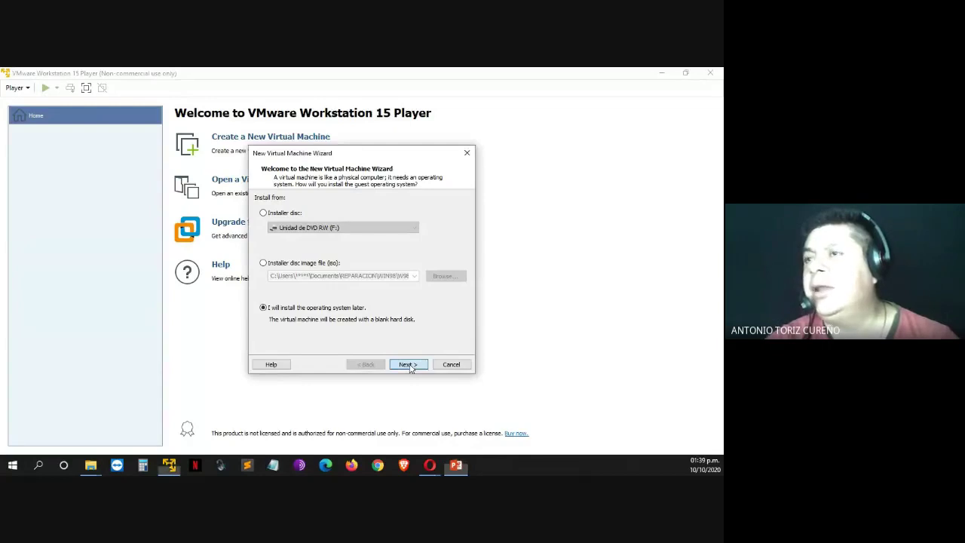
{"action": "left_click", "coordinate": [407, 364]}
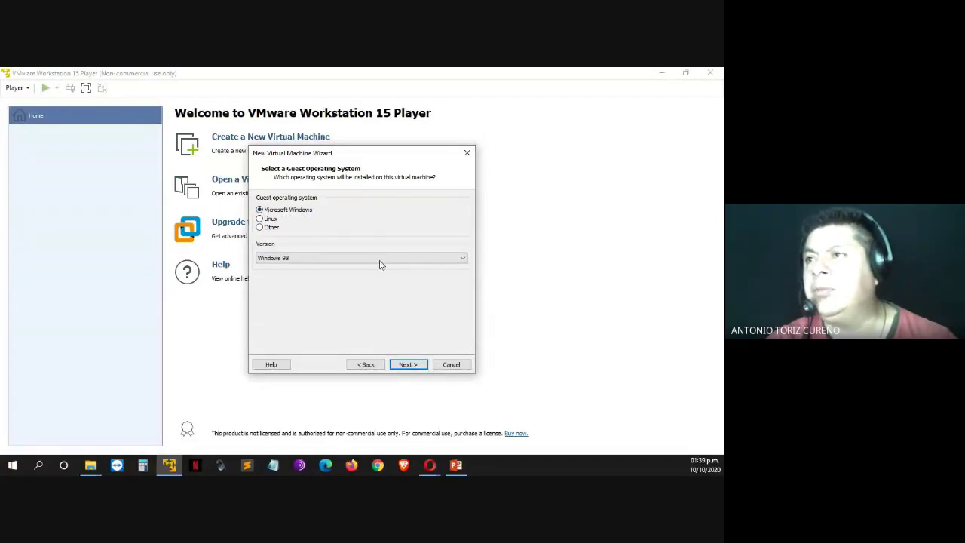
Step: Try Windows 3.1 and Windows 10 x64 as guest version, settle on Windows 95, then go back
{"action": "left_click", "coordinate": [465, 260]}
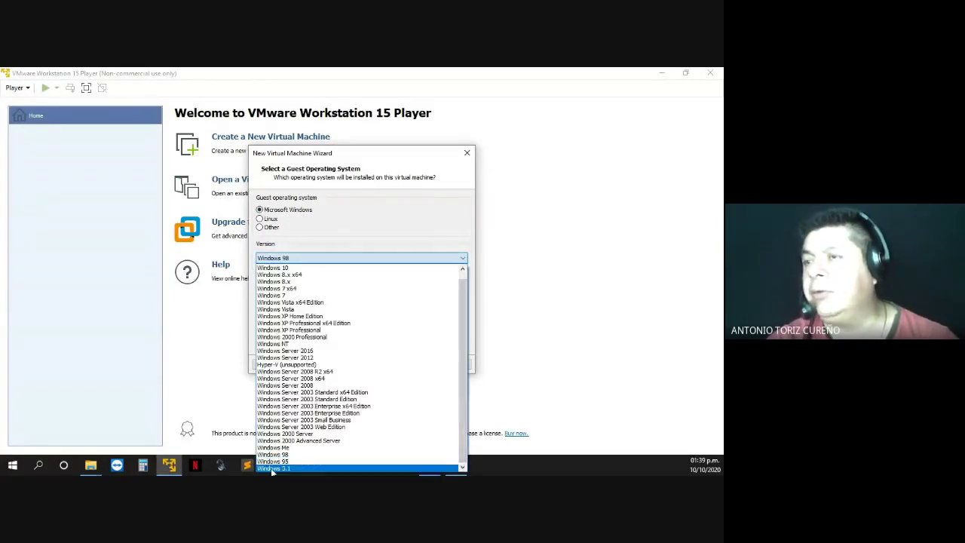
{"action": "left_click", "coordinate": [273, 469]}
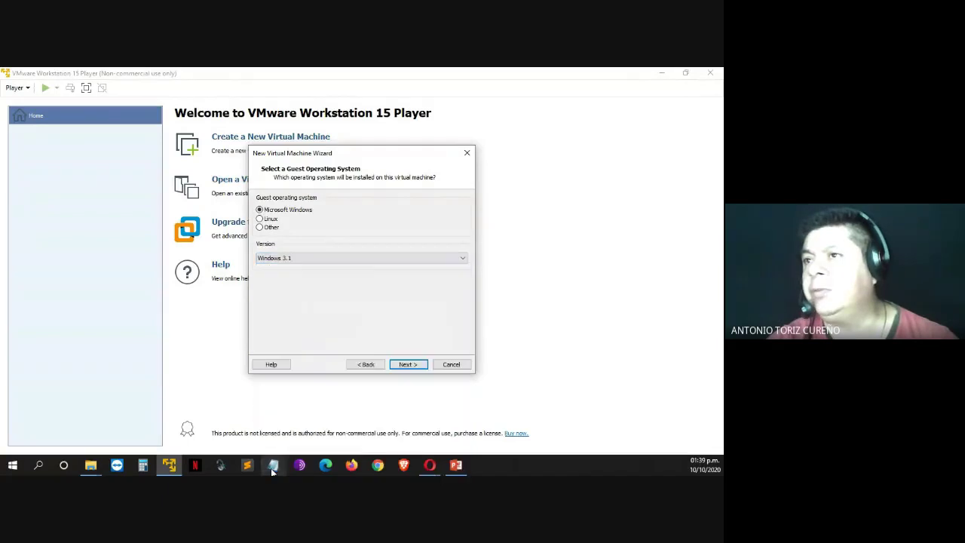
{"action": "left_click", "coordinate": [465, 260]}
{"action": "scroll", "coordinate": [414, 276], "scroll_direction": "up", "scroll_amount": 3}
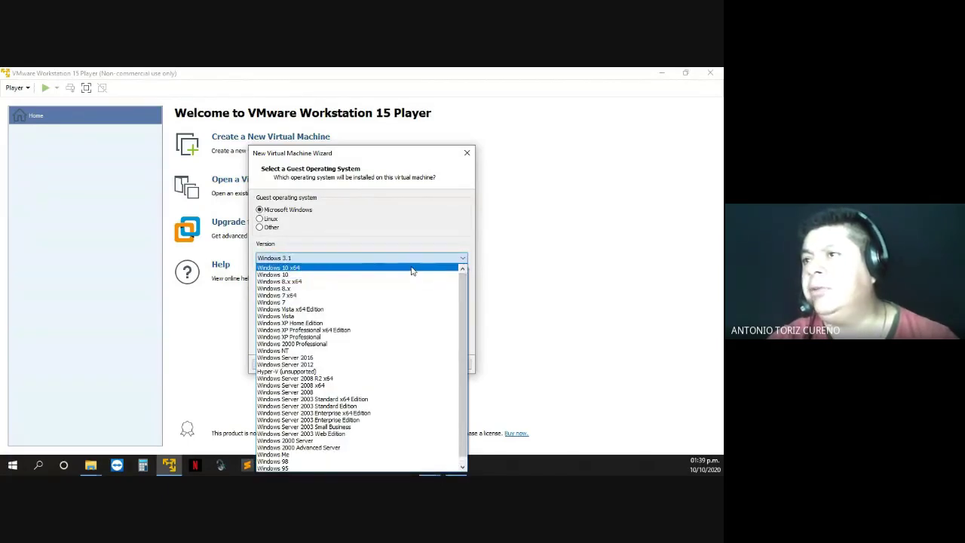
{"action": "left_click", "coordinate": [412, 269]}
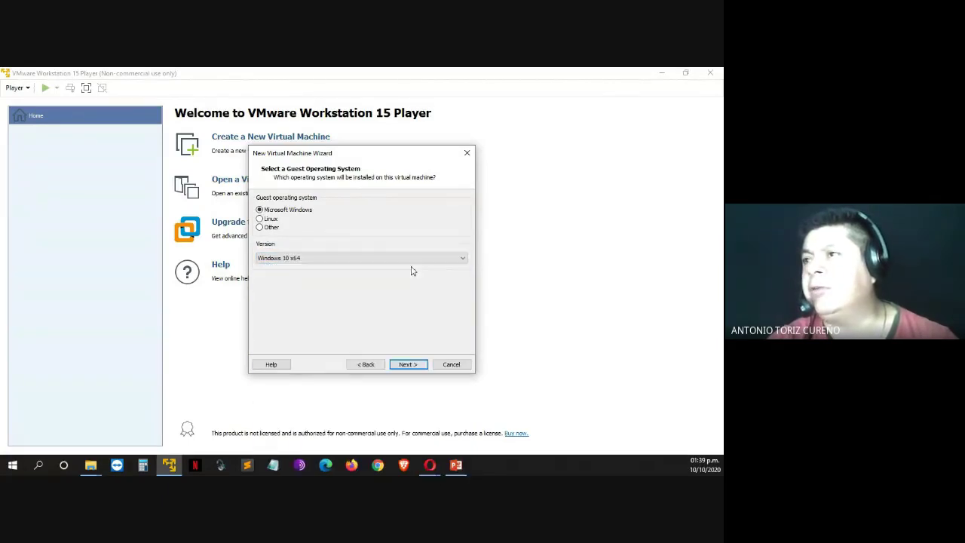
{"action": "left_click", "coordinate": [465, 259]}
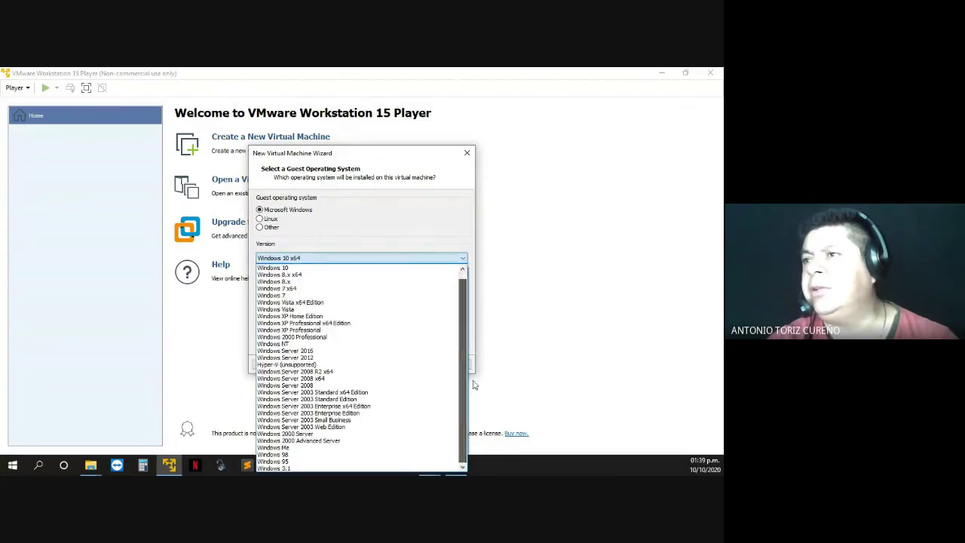
{"action": "left_click", "coordinate": [293, 462]}
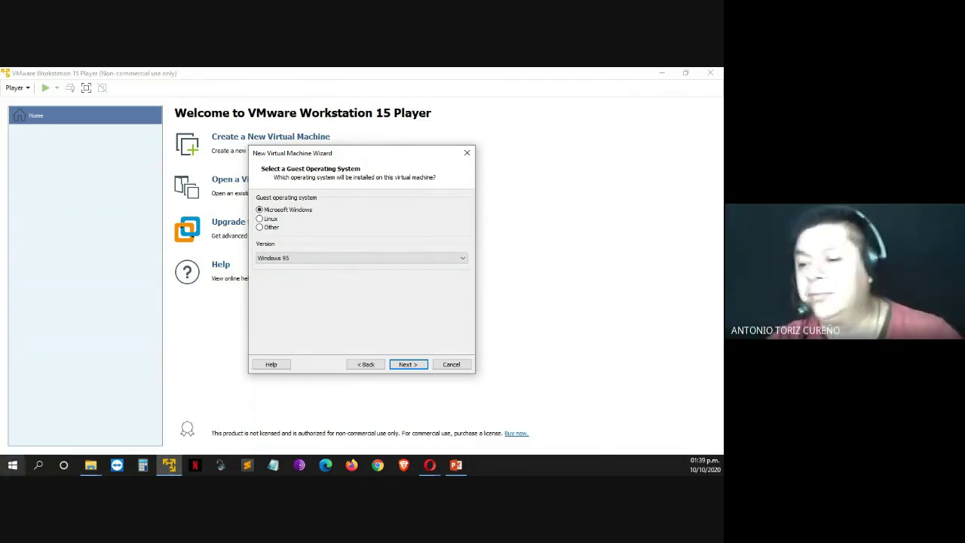
{"action": "left_click", "coordinate": [366, 364]}
{"action": "key", "text": "Escape"}
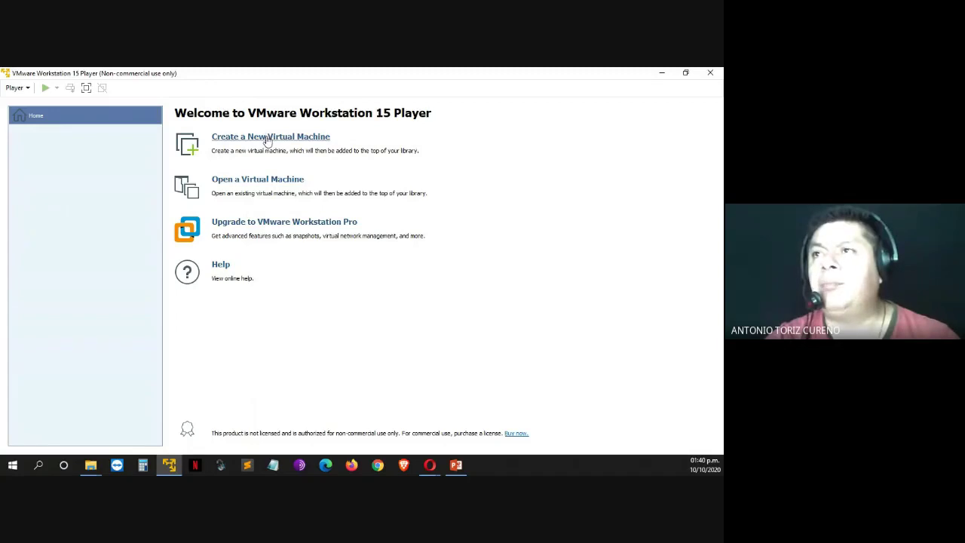
{"action": "left_click", "coordinate": [267, 141]}
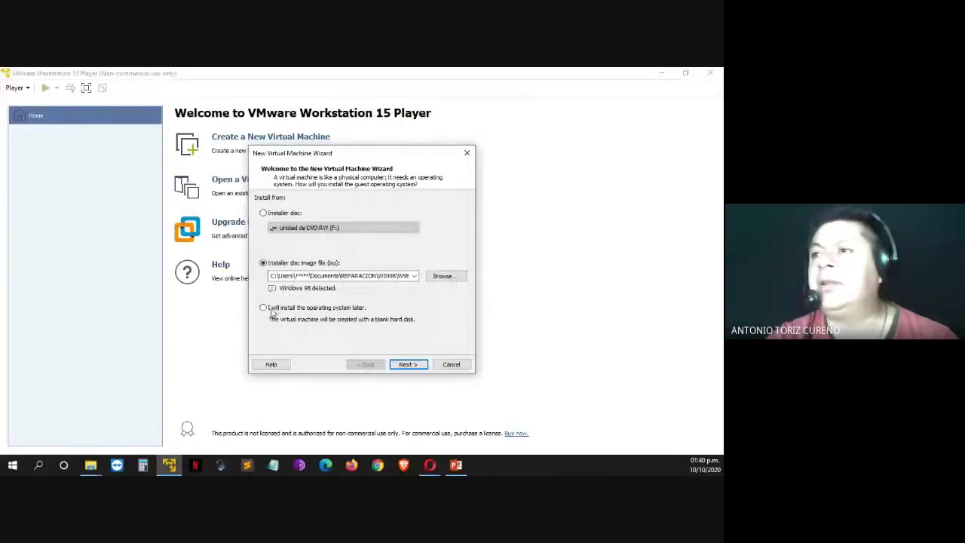
{"action": "left_click", "coordinate": [265, 311]}
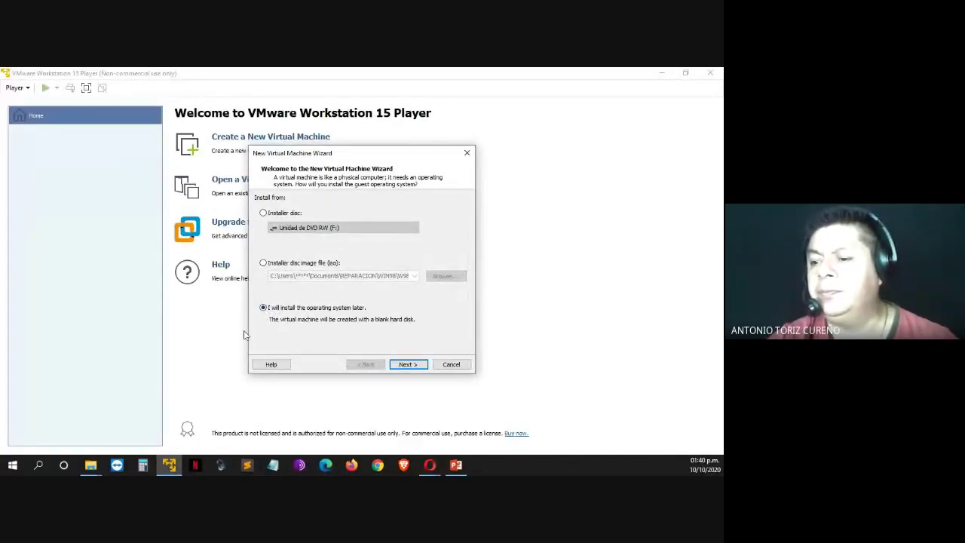
{"action": "left_click", "coordinate": [407, 364]}
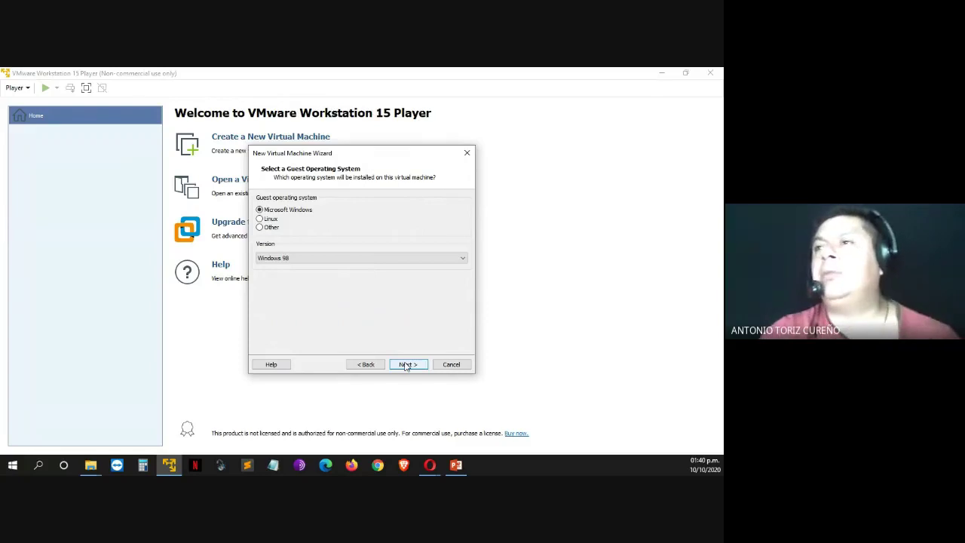
{"action": "left_click", "coordinate": [463, 260]}
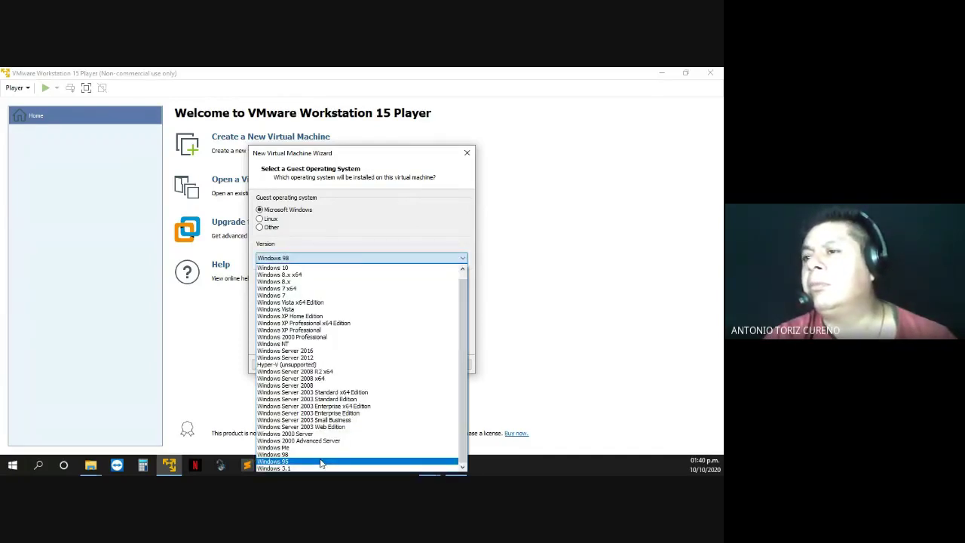
{"action": "left_click", "coordinate": [320, 458]}
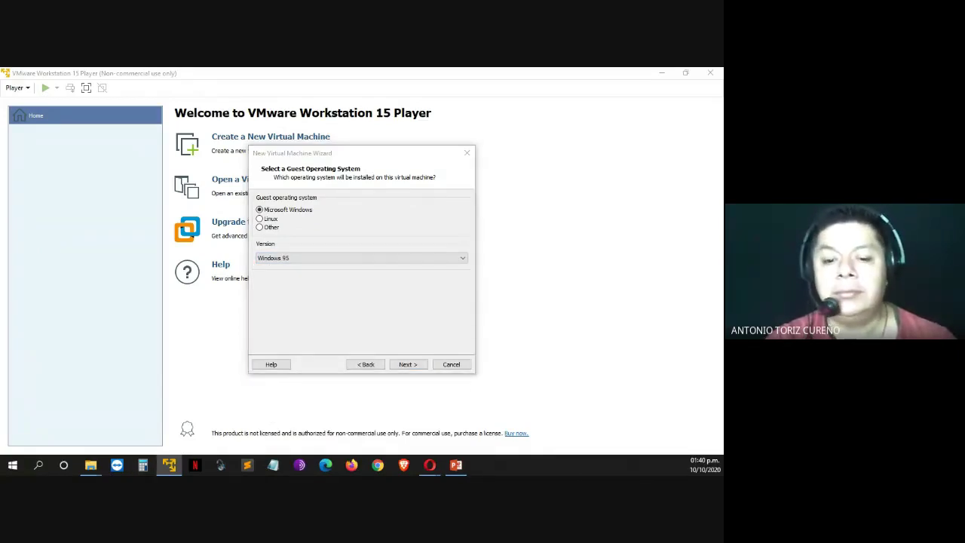
{"action": "key", "text": "alt+Tab"}
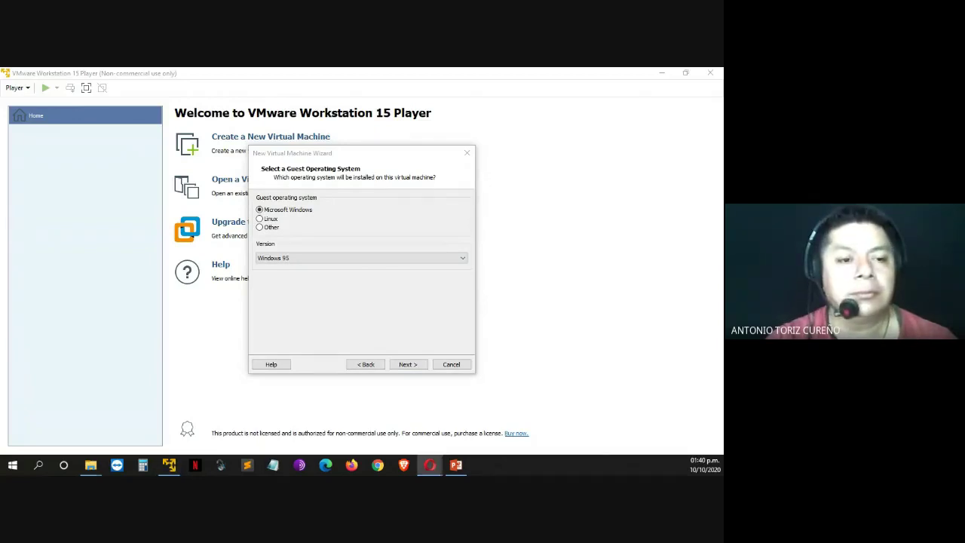
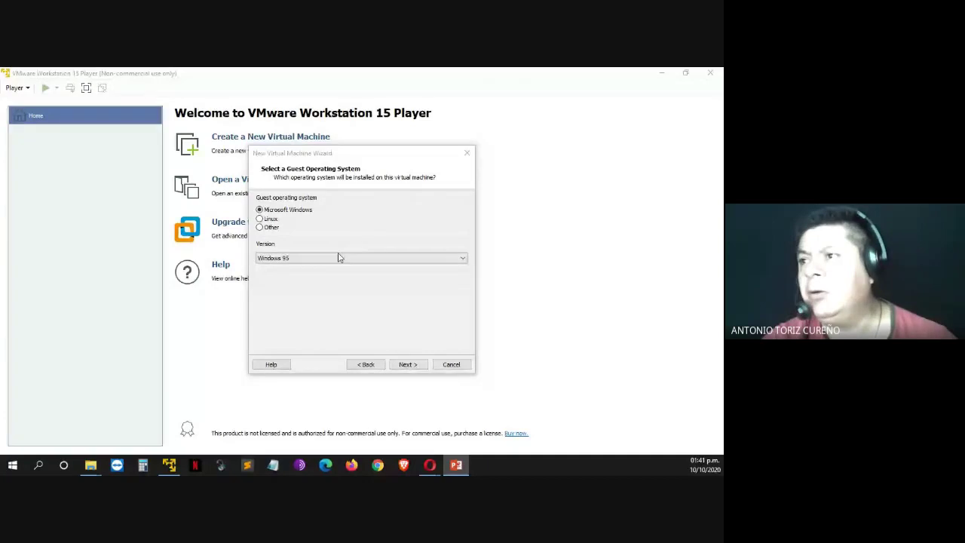
Step: Accept Windows 95 as the guest OS and keep the default machine name 'Windows 95'
{"action": "left_click", "coordinate": [407, 365]}
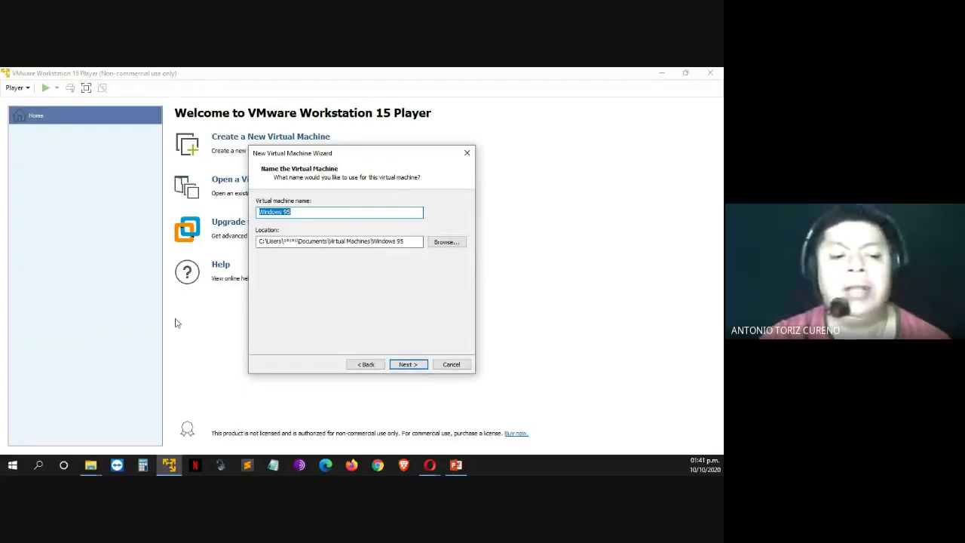
{"action": "key", "text": "alt+Tab"}
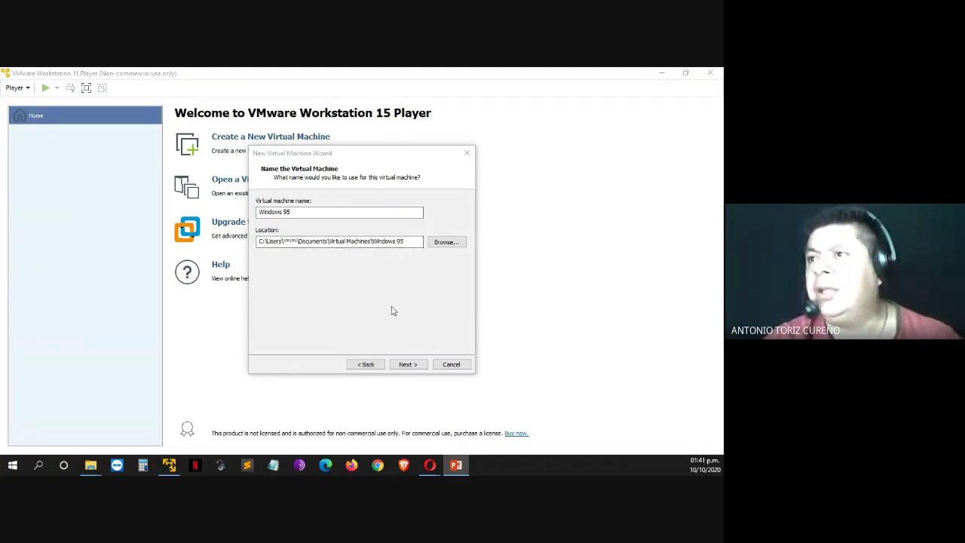
{"action": "left_click", "coordinate": [407, 364]}
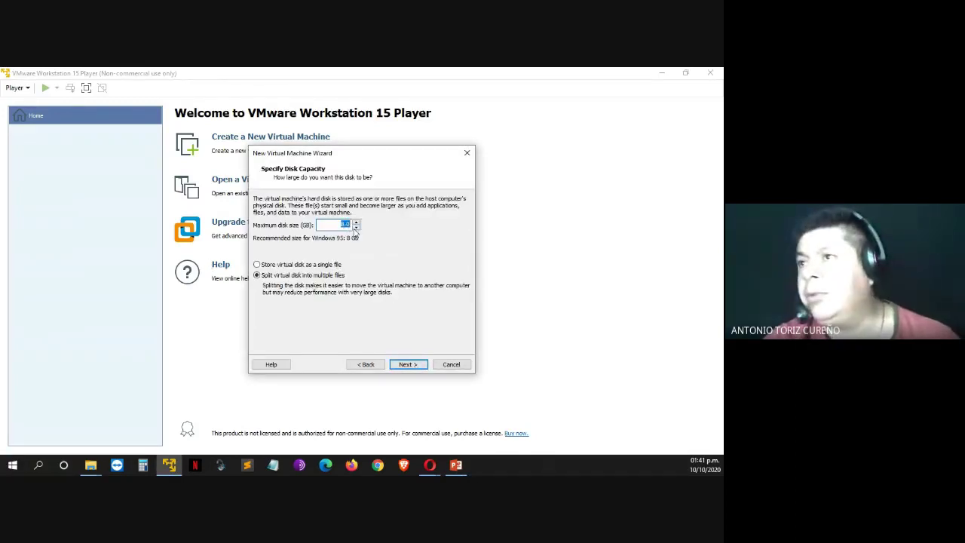
Step: Lower the maximum disk size to 1.0 GB and advance to the summary page
{"action": "left_click", "coordinate": [355, 227]}
{"action": "left_click", "coordinate": [356, 228]}
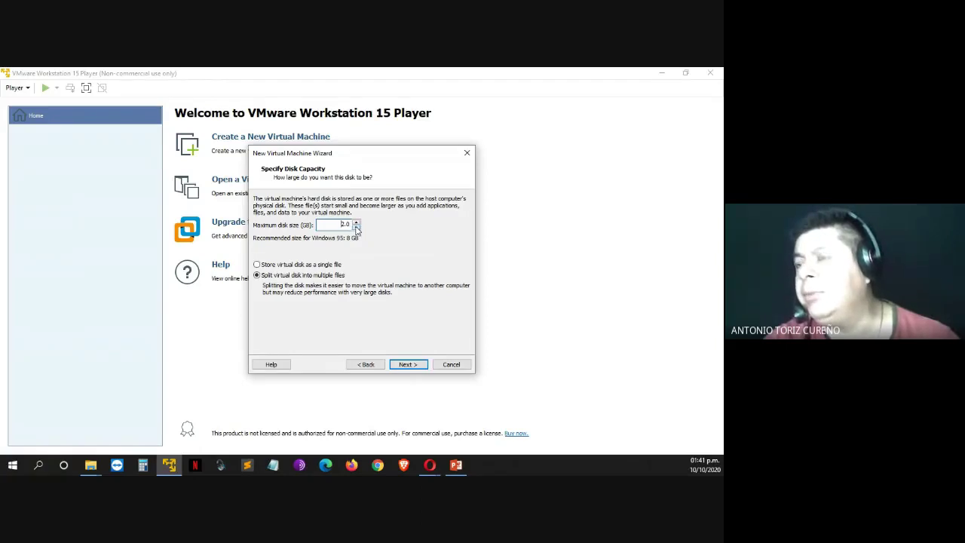
{"action": "left_click", "coordinate": [356, 227]}
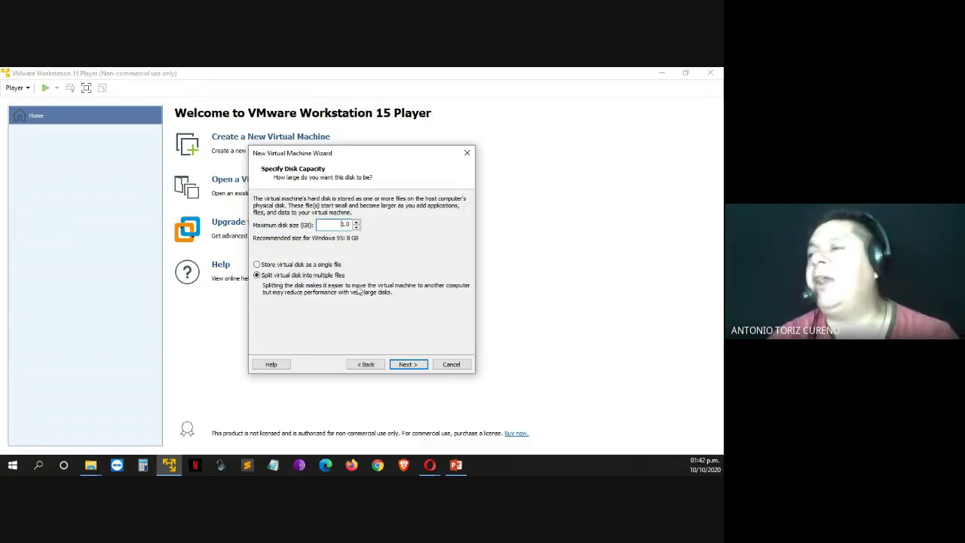
{"action": "left_click", "coordinate": [408, 364]}
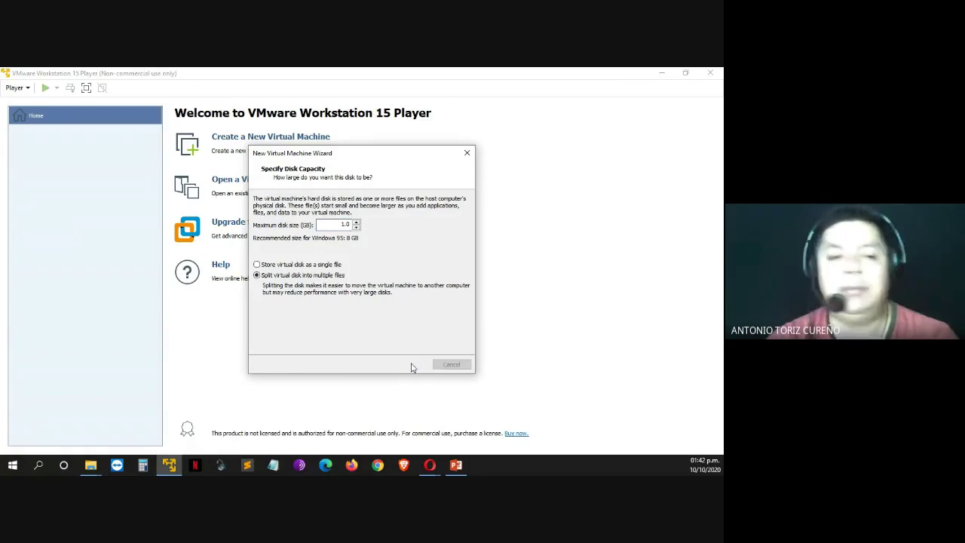
{"action": "key", "text": "alt+Tab"}
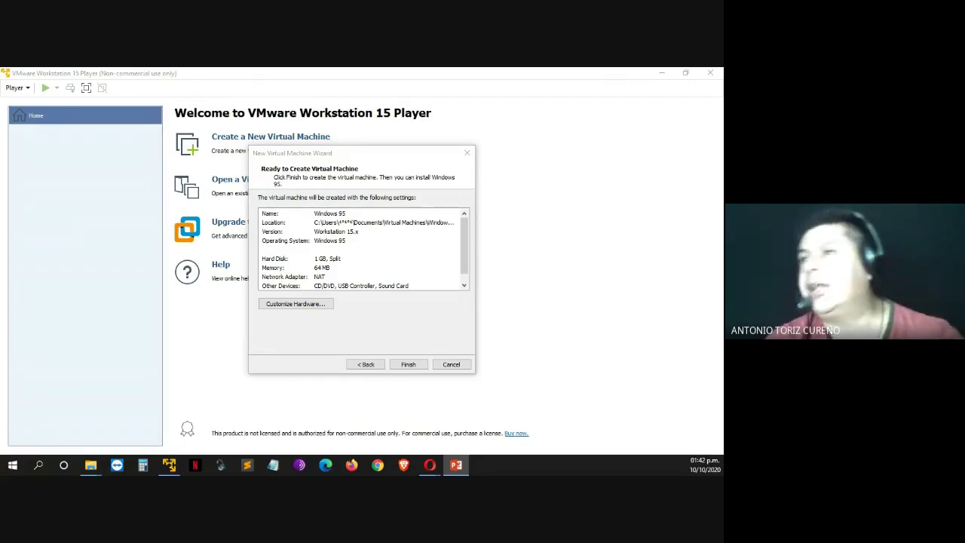
Step: Add a Floppy Drive to the machine through Customize Hardware's Add Hardware Wizard
{"action": "left_click", "coordinate": [315, 304]}
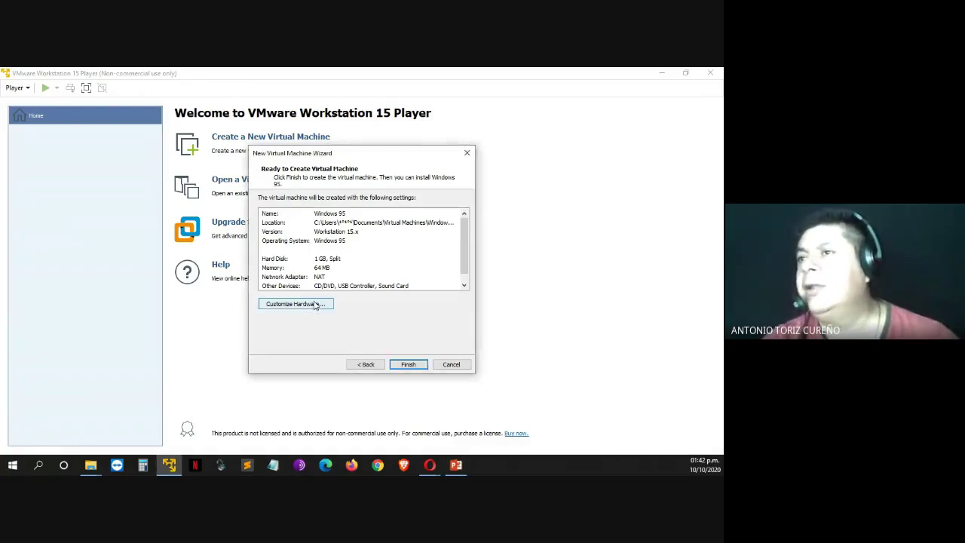
{"action": "left_click", "coordinate": [315, 304]}
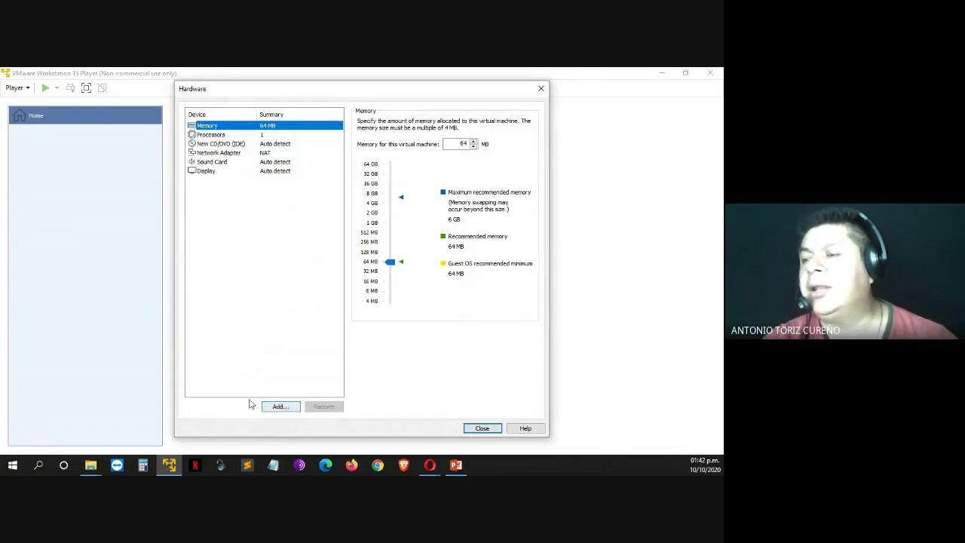
{"action": "left_click", "coordinate": [280, 407]}
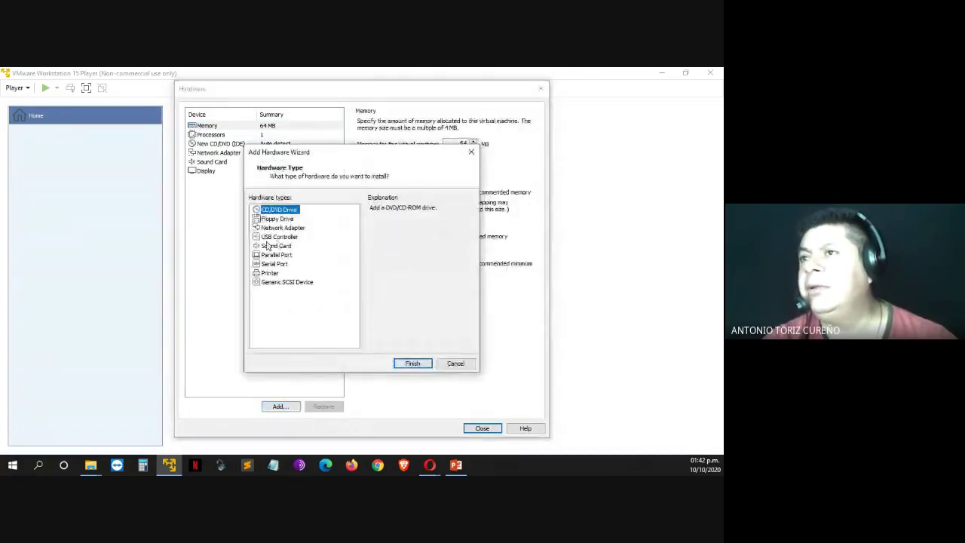
{"action": "left_click", "coordinate": [280, 220]}
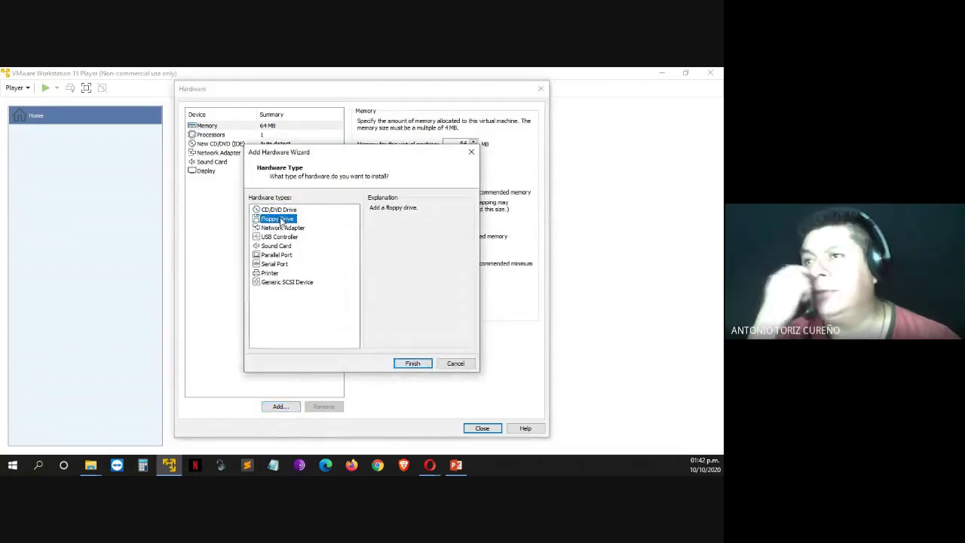
{"action": "left_click", "coordinate": [414, 364]}
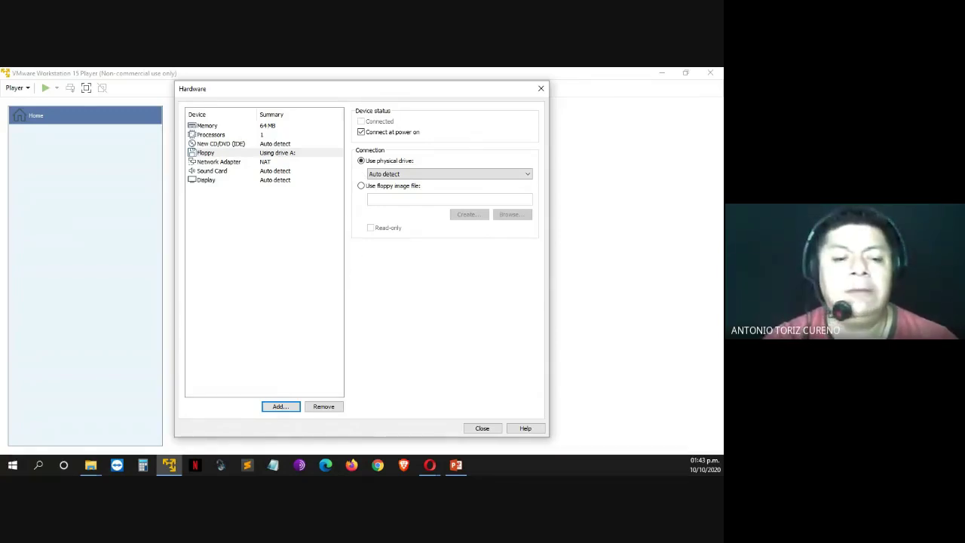
Step: Switch the floppy drive to 'Use floppy image file' and focus its path field
{"action": "key", "text": "alt+Tab"}
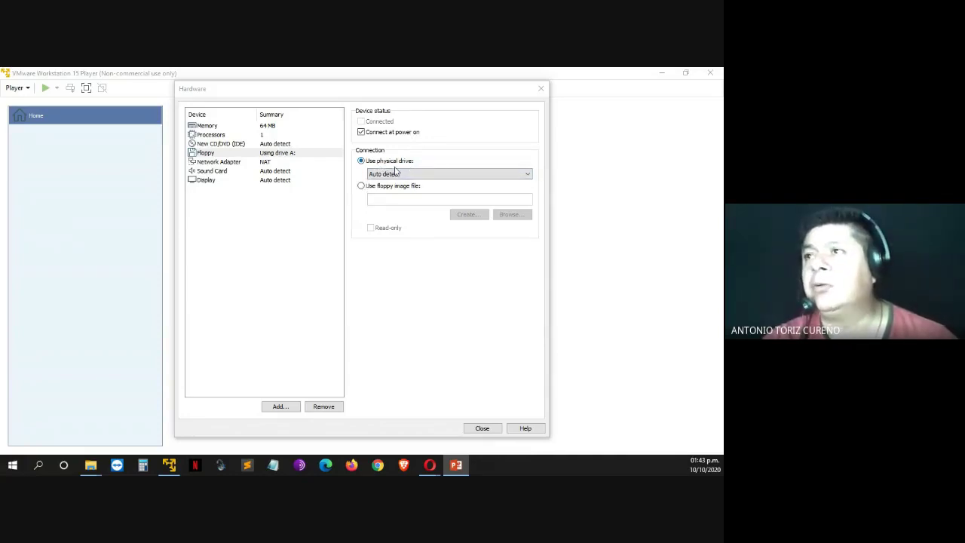
{"action": "left_click", "coordinate": [361, 186]}
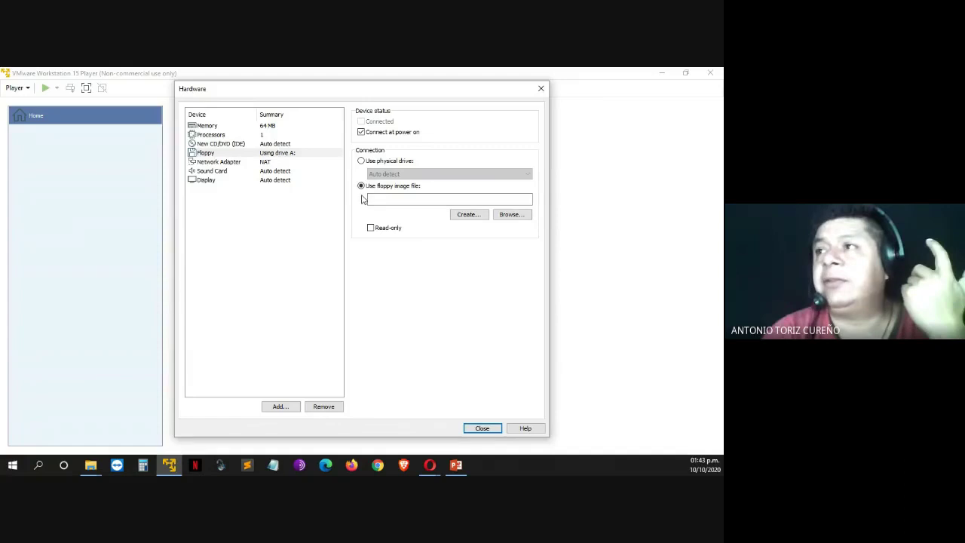
{"action": "left_click", "coordinate": [394, 204]}
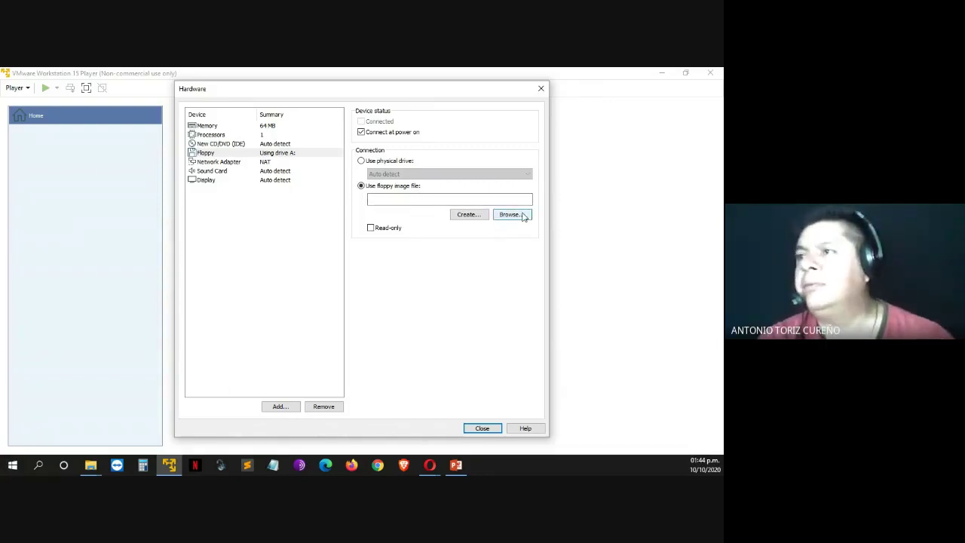
Step: Browse to REPARACION > WIN95 > Atoriz and load Windows95_SE as the floppy image
{"action": "left_click", "coordinate": [524, 215]}
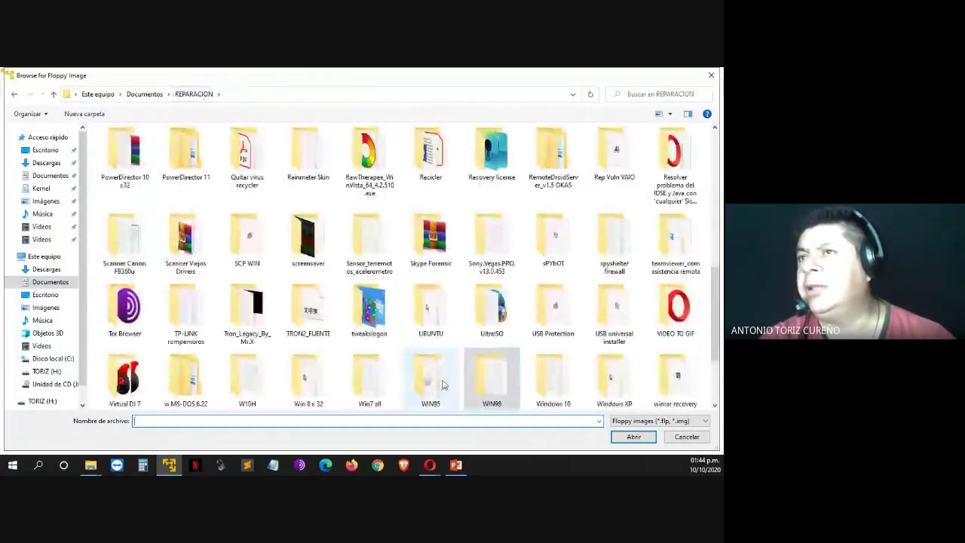
{"action": "double_click", "coordinate": [441, 384]}
{"action": "double_click", "coordinate": [128, 147]}
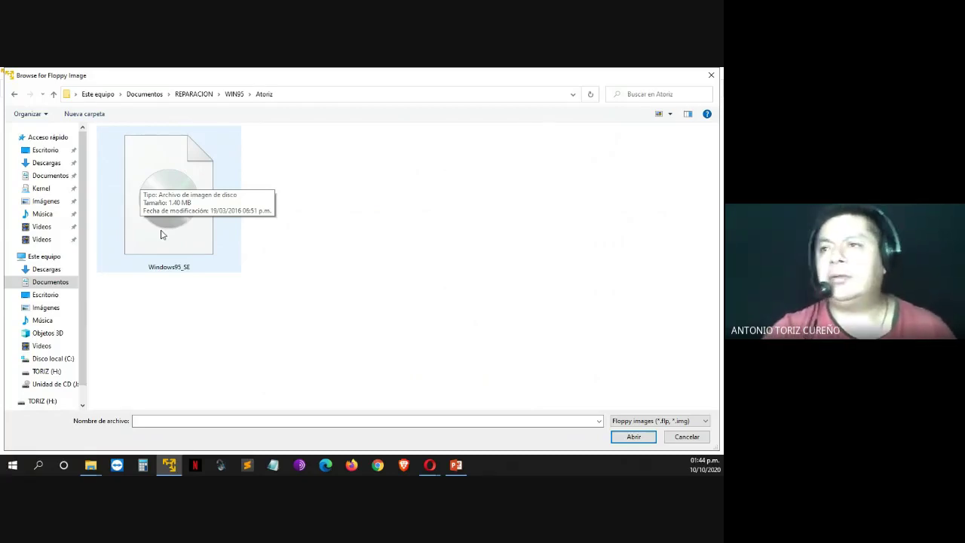
{"action": "left_click", "coordinate": [161, 234]}
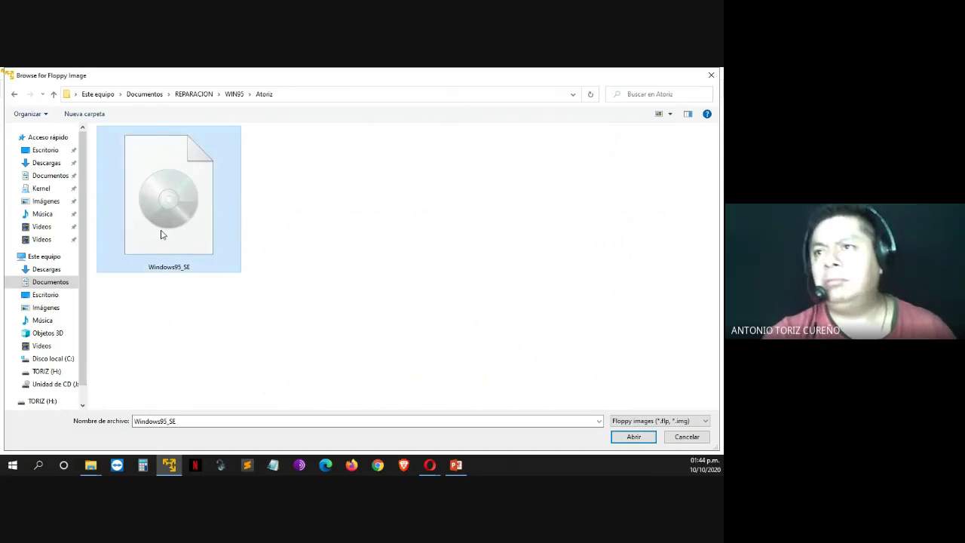
{"action": "double_click", "coordinate": [195, 205]}
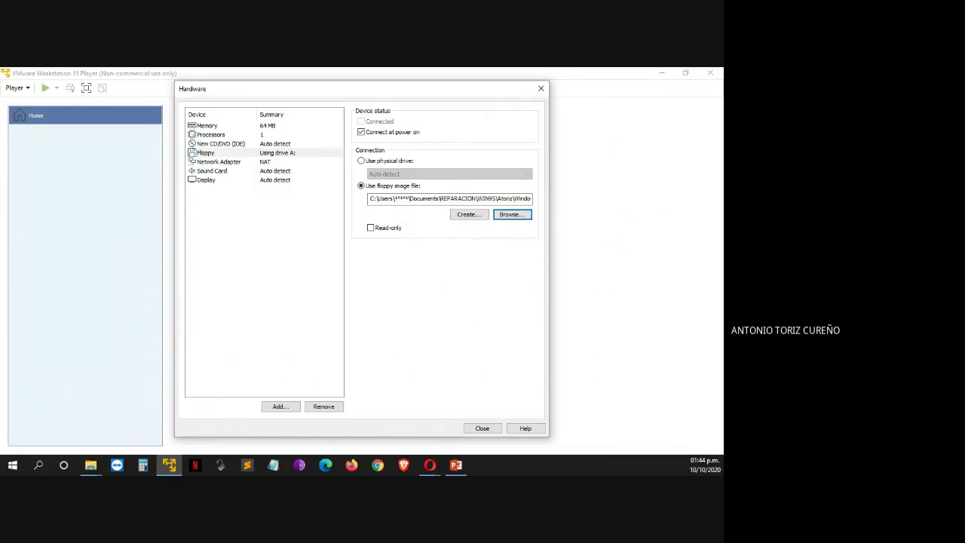
Step: Close the Hardware dialog and finish the wizard to create the Windows 95 machine
{"action": "key", "text": "alt+Tab"}
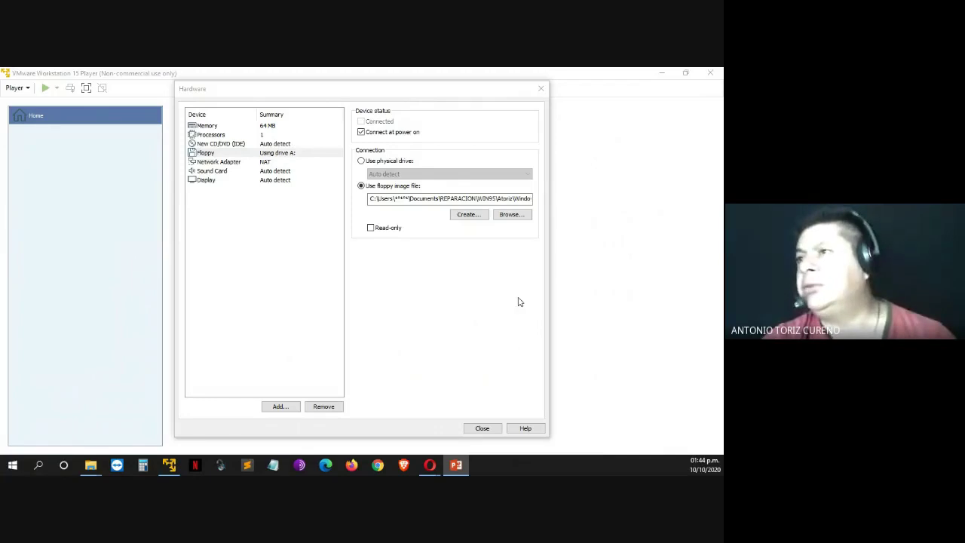
{"action": "left_click", "coordinate": [482, 428]}
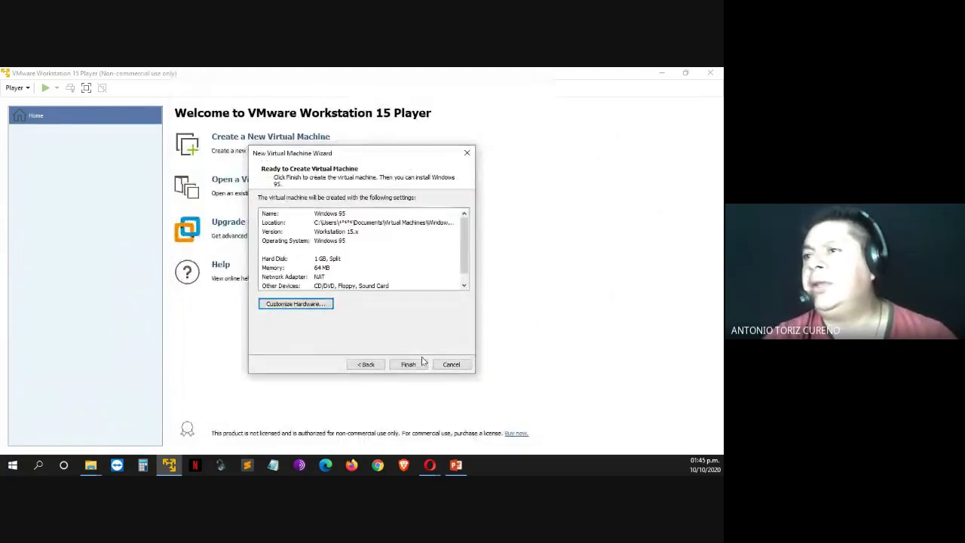
{"action": "left_click", "coordinate": [408, 364]}
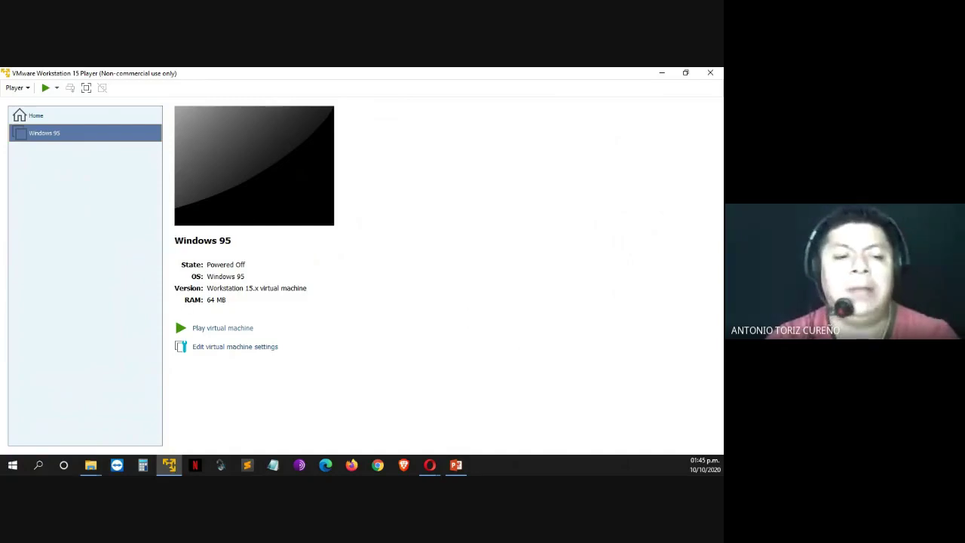
Step: Power on Windows 95, choose the CD-ROM support startup option, then dismiss the power menu
{"action": "key", "text": "alt+Tab"}
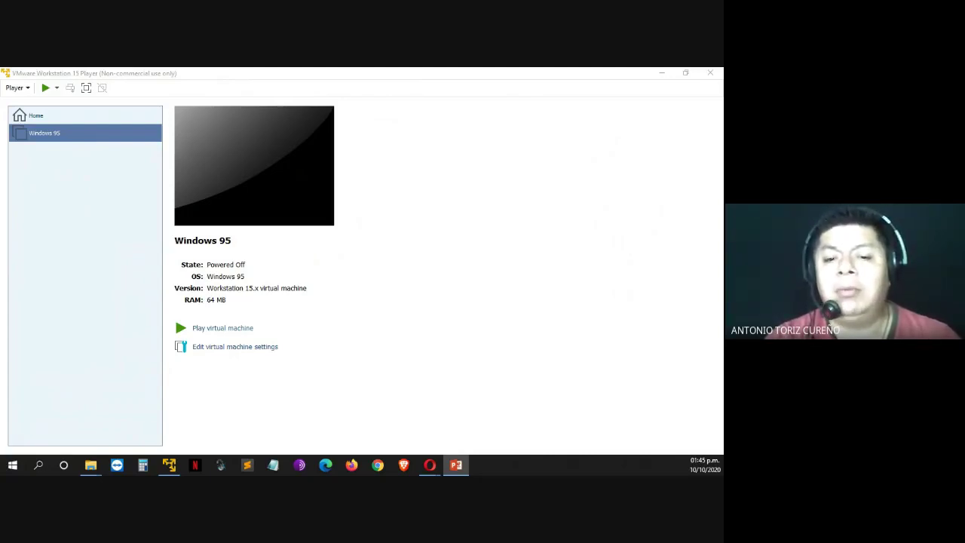
{"action": "left_click", "coordinate": [216, 330]}
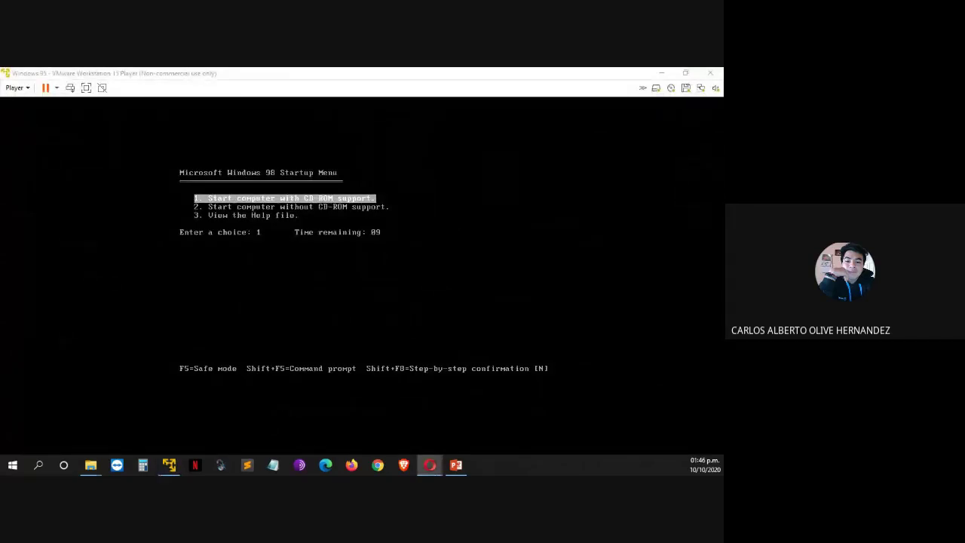
{"action": "left_click", "coordinate": [419, 273]}
{"action": "key", "text": "Down"}
{"action": "key", "text": "Up"}
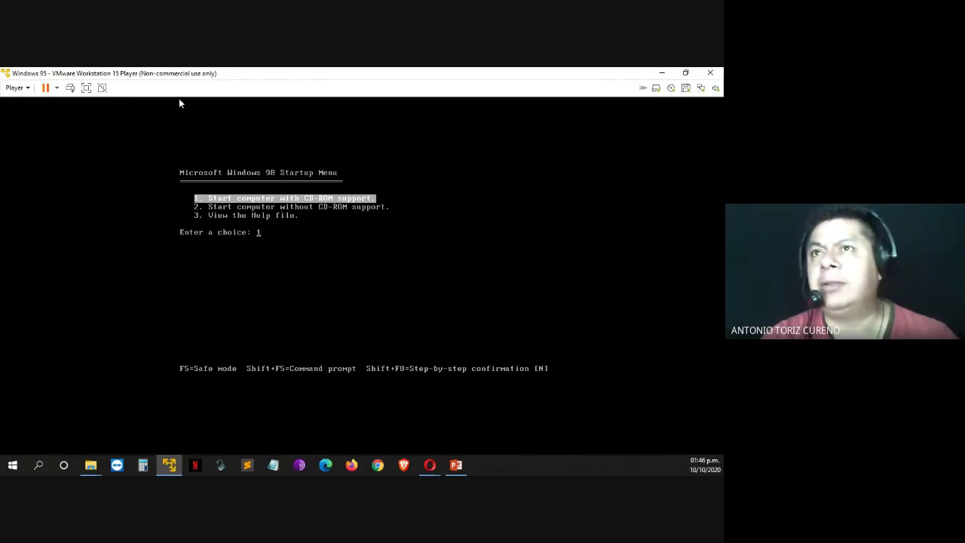
{"action": "left_click", "coordinate": [57, 87]}
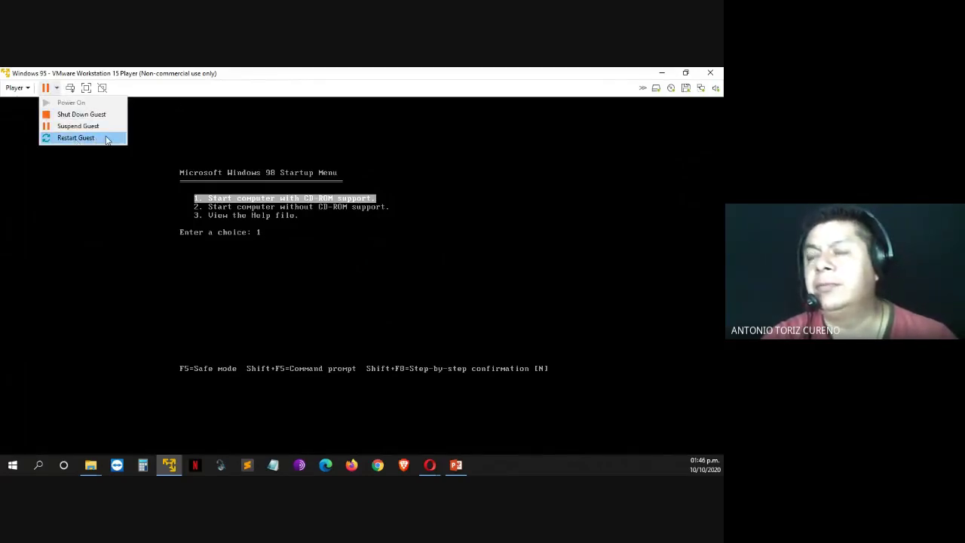
{"action": "left_click", "coordinate": [76, 138]}
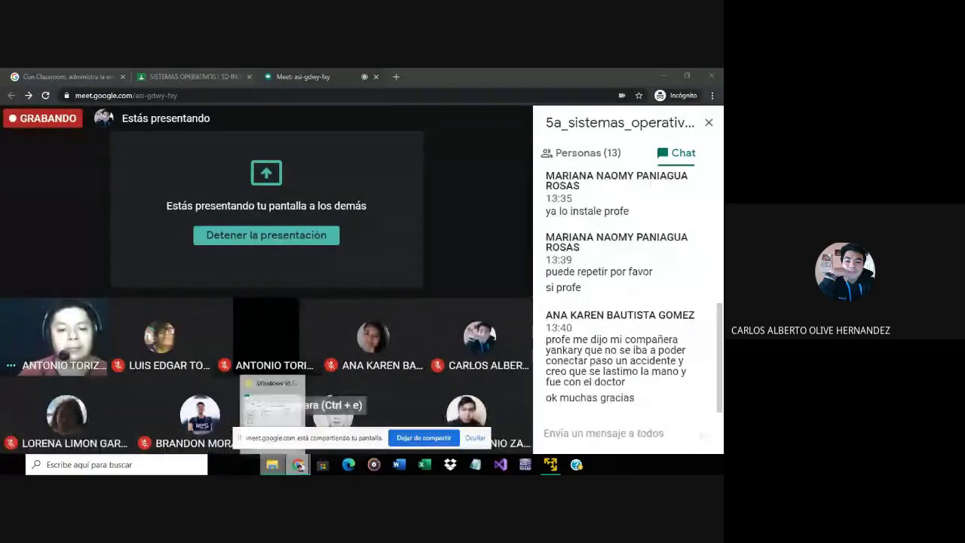
Step: Select the Windows95_SE image in the Windows 95 ISO_actualizado folder
{"action": "mouse_move", "coordinate": [271, 464]}
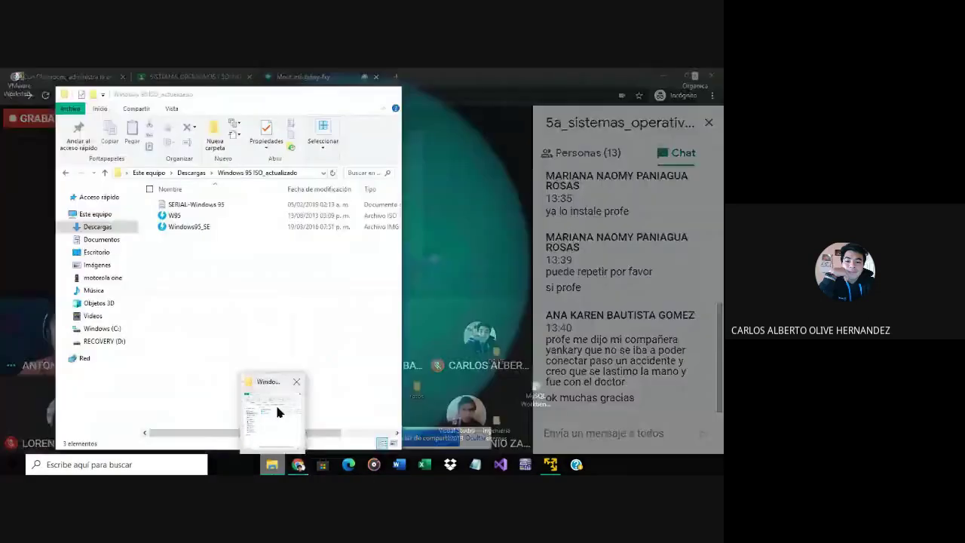
{"action": "left_click", "coordinate": [277, 411]}
{"action": "left_click", "coordinate": [189, 227]}
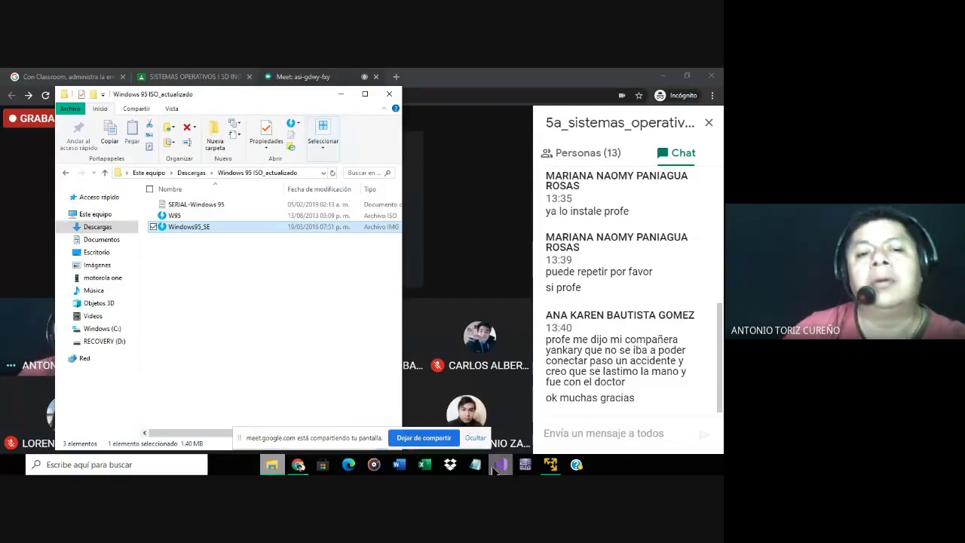
Step: Select the Windows 95 entry in the VMware Workstation 16 Player library, leaving its name unchanged
{"action": "left_click", "coordinate": [550, 465]}
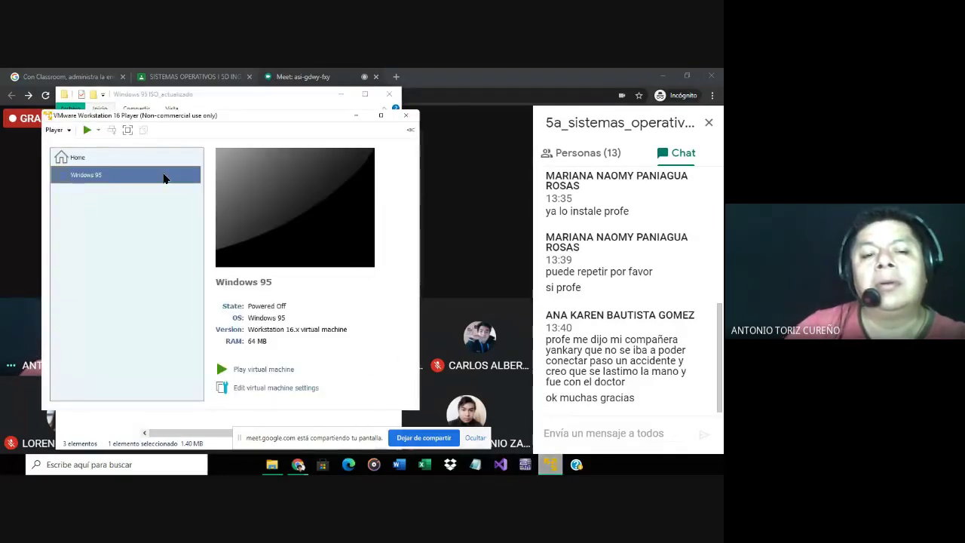
{"action": "left_click", "coordinate": [90, 175]}
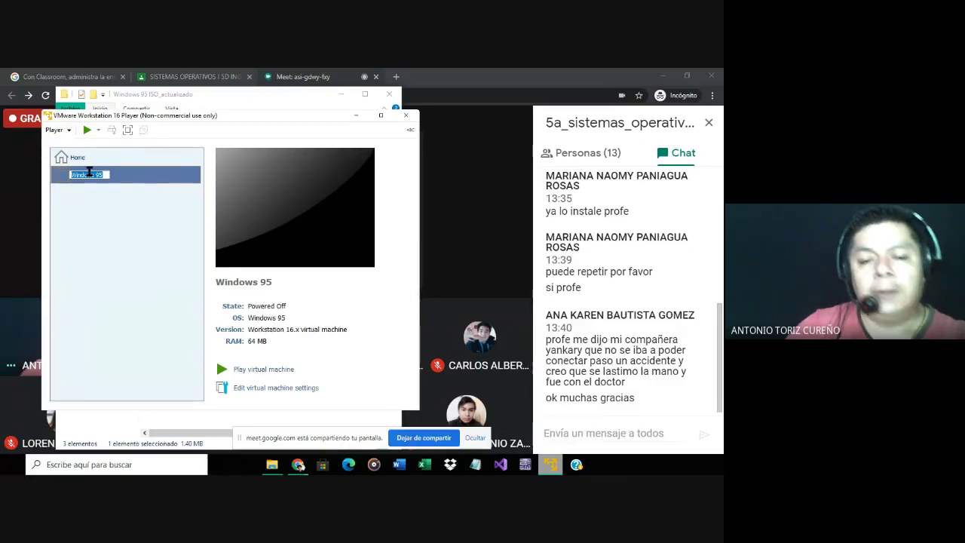
{"action": "left_click", "coordinate": [123, 217]}
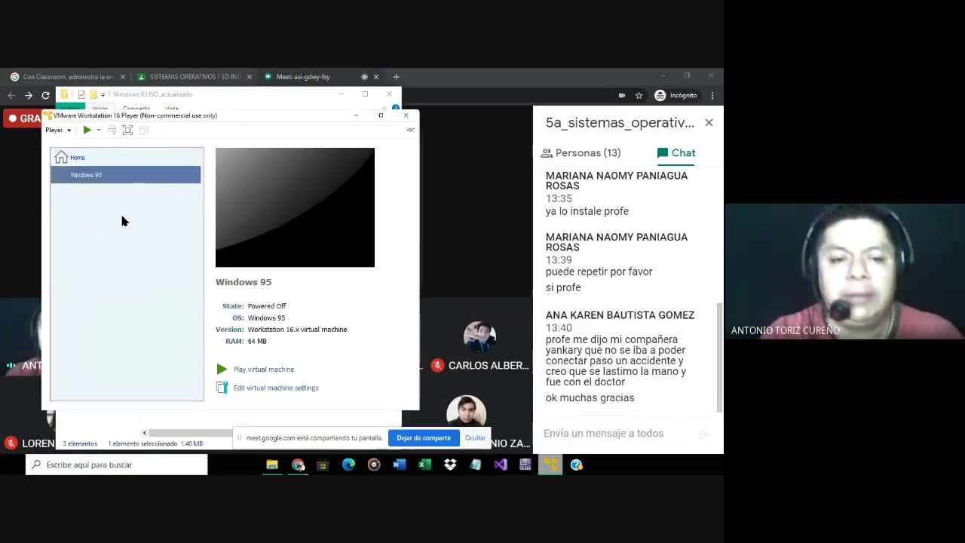
{"action": "left_click", "coordinate": [97, 175]}
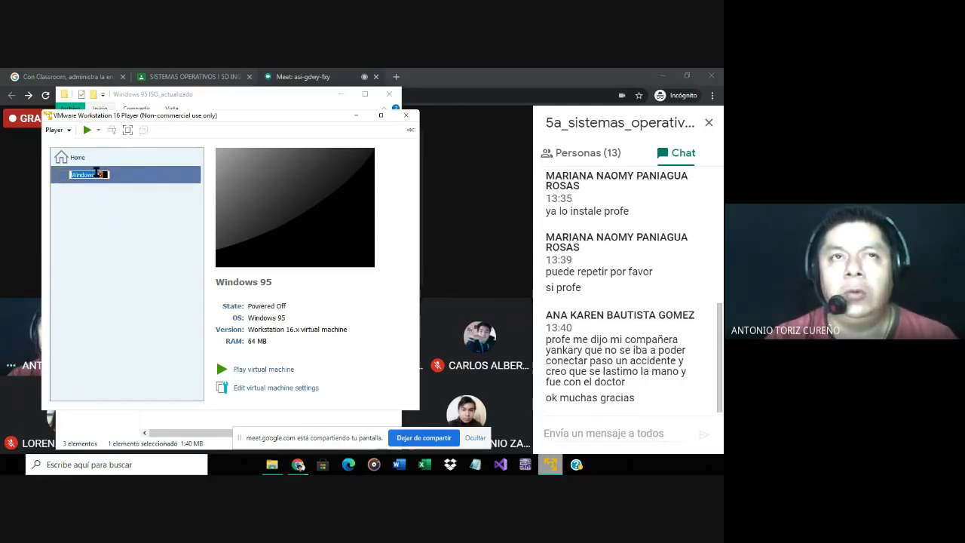
{"action": "left_click", "coordinate": [125, 233]}
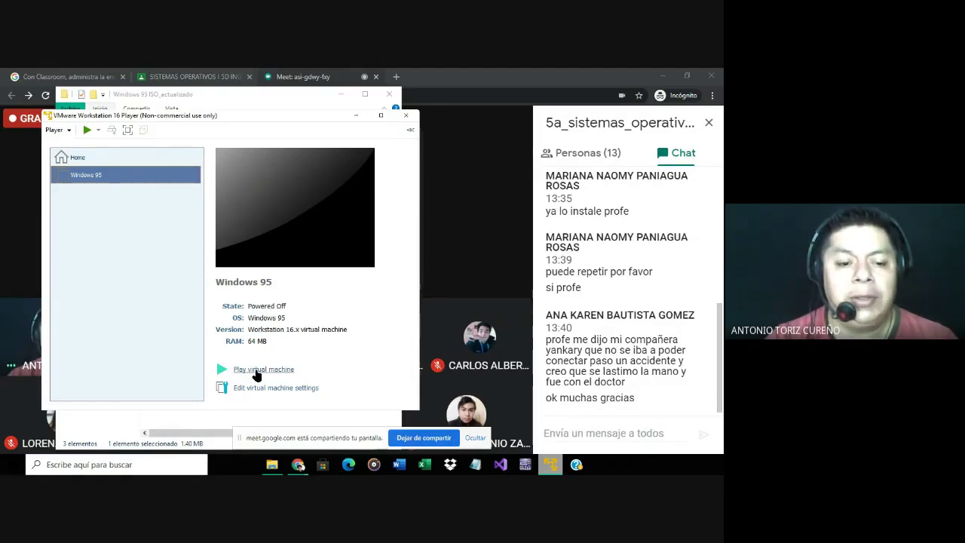
Step: Return to the Windows 95 ISO_actualizado folder window
{"action": "mouse_move", "coordinate": [270, 469]}
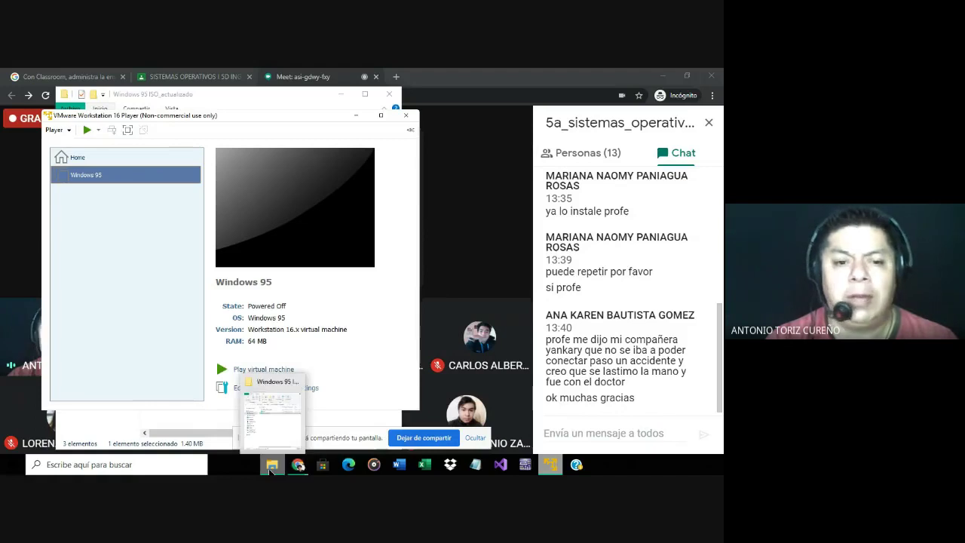
{"action": "mouse_move", "coordinate": [273, 422]}
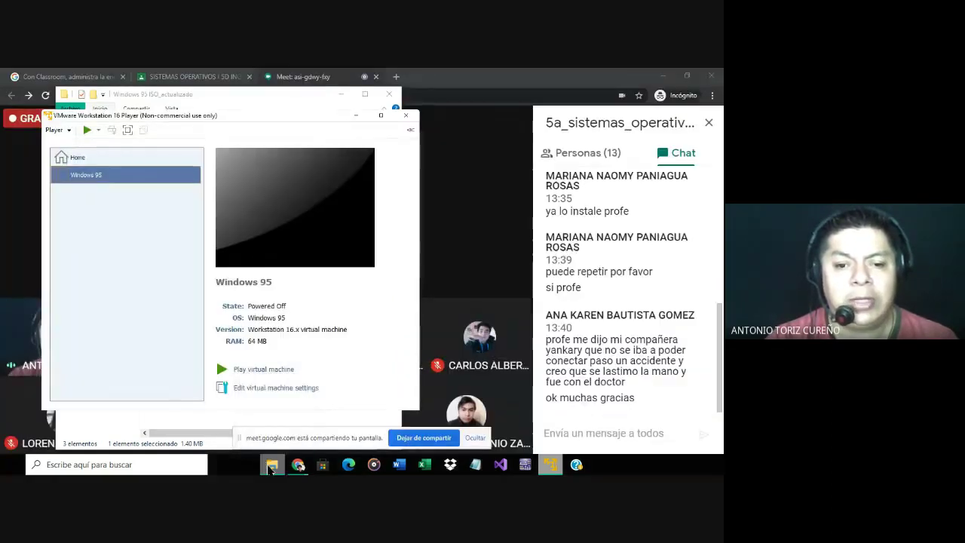
{"action": "left_click", "coordinate": [268, 401]}
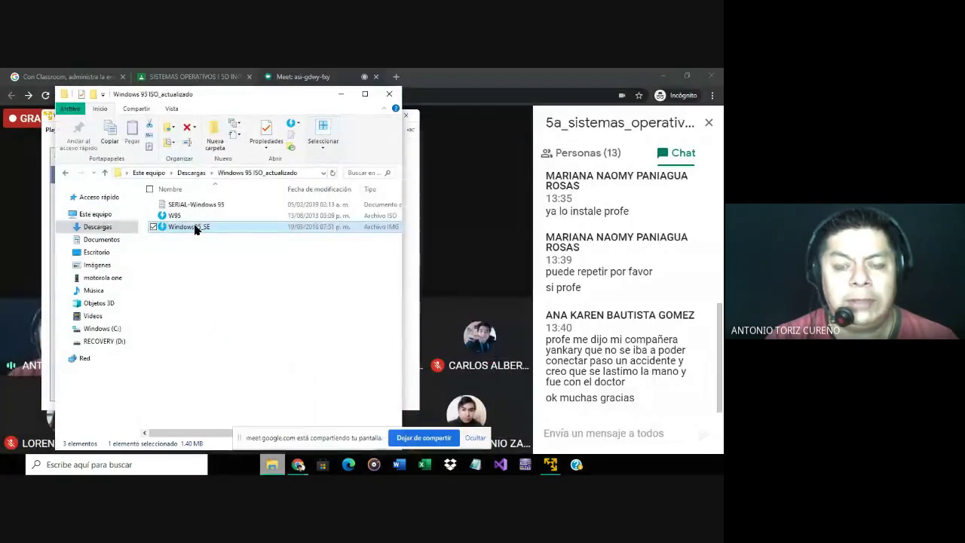
Step: Look at the Windows95_SE and W95 images without renaming, then return to the VMware Player library
{"action": "key", "text": "F2"}
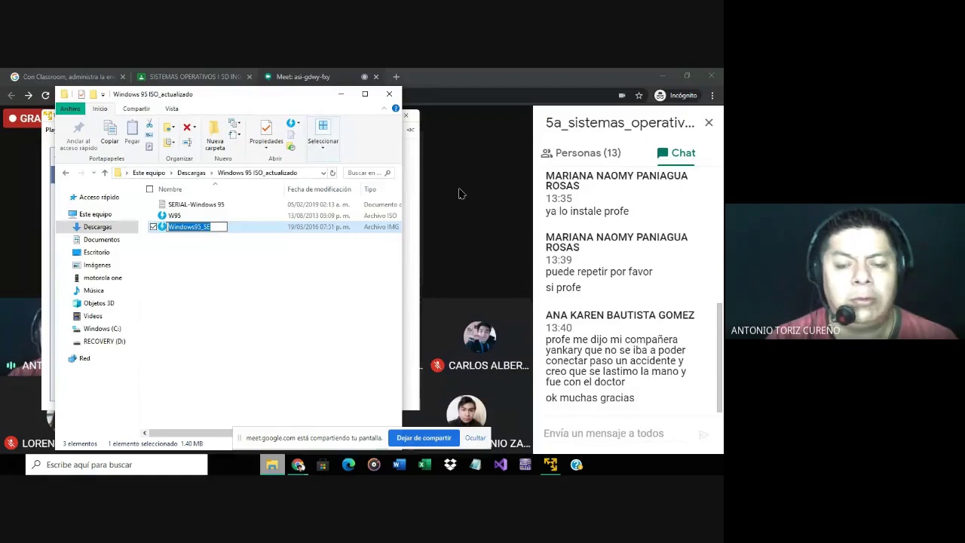
{"action": "left_click", "coordinate": [292, 217]}
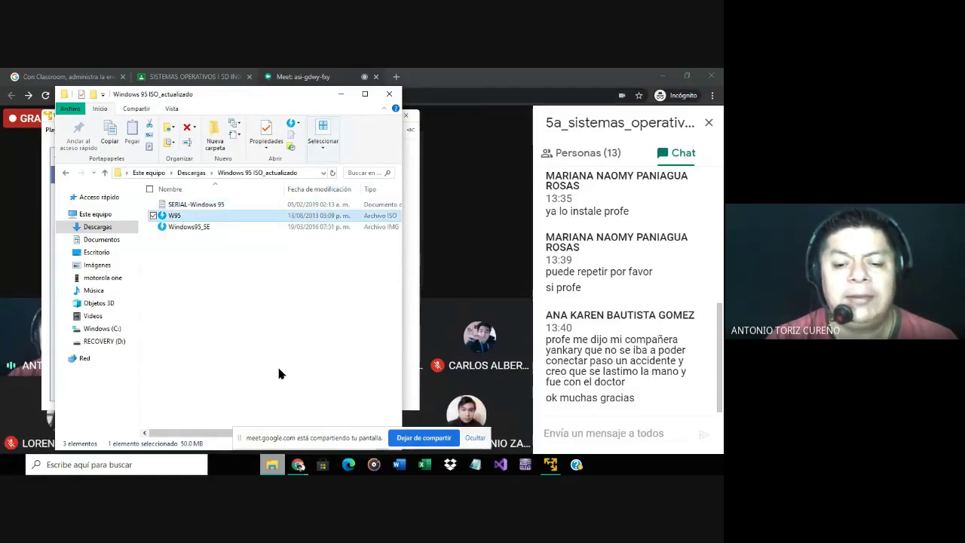
{"action": "left_click", "coordinate": [462, 210]}
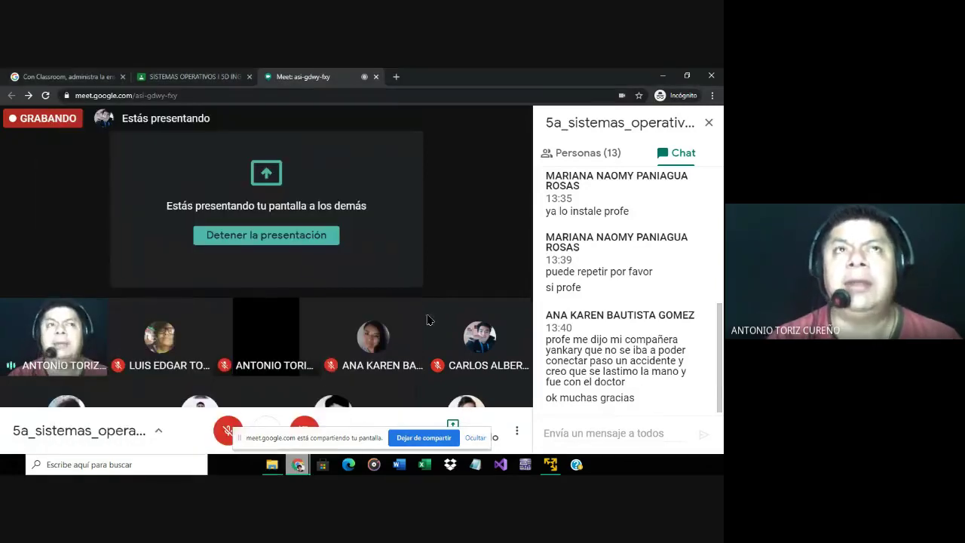
{"action": "mouse_move", "coordinate": [550, 465]}
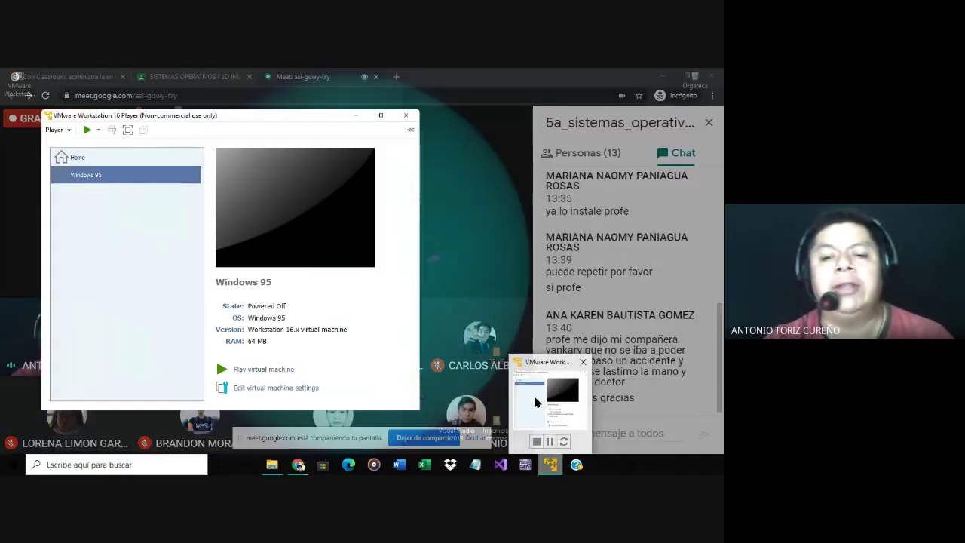
{"action": "left_click", "coordinate": [534, 402]}
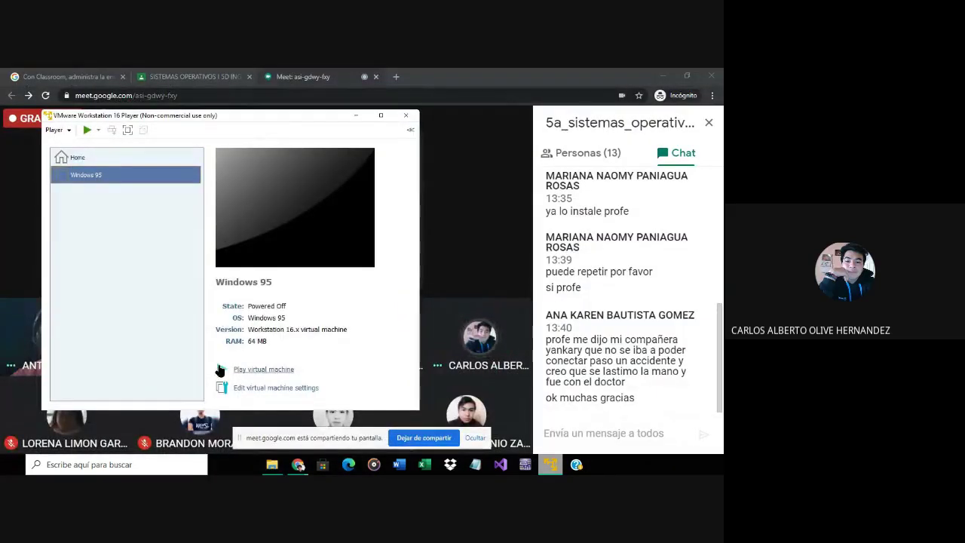
Step: Play the Windows 95 machine, which fails with an Intel VT-x disabled error
{"action": "left_click", "coordinate": [220, 369]}
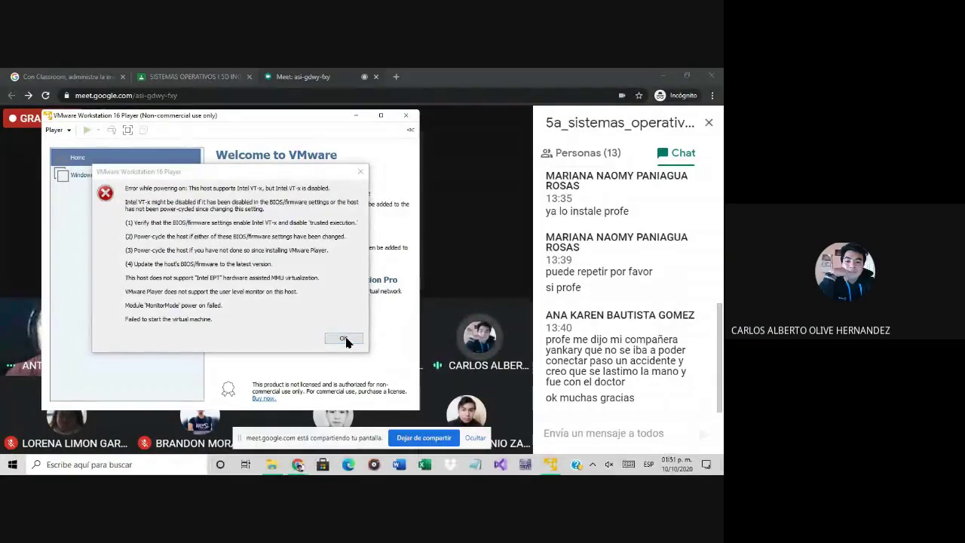
Step: Open the Windows Start menu, then close it again without choosing anything
{"action": "key", "text": "super"}
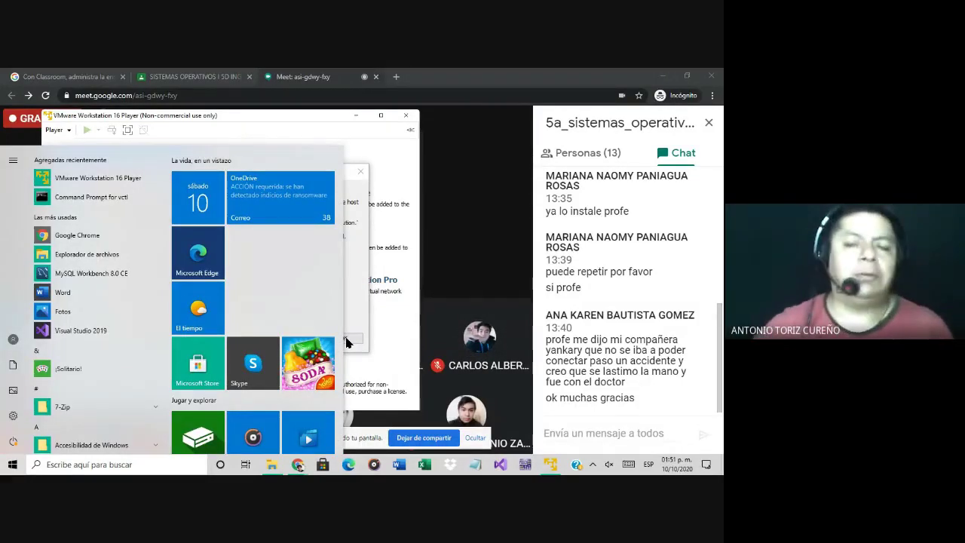
{"action": "left_click", "coordinate": [423, 299]}
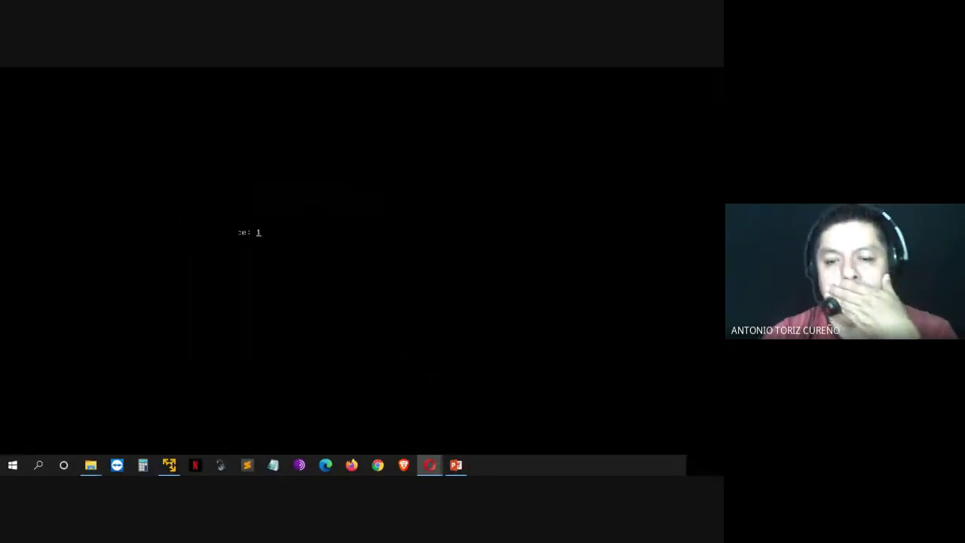
Step: Boot Windows 98 with startup option 2, 'Start computer without CD-ROM support'
{"action": "left_click", "coordinate": [285, 187]}
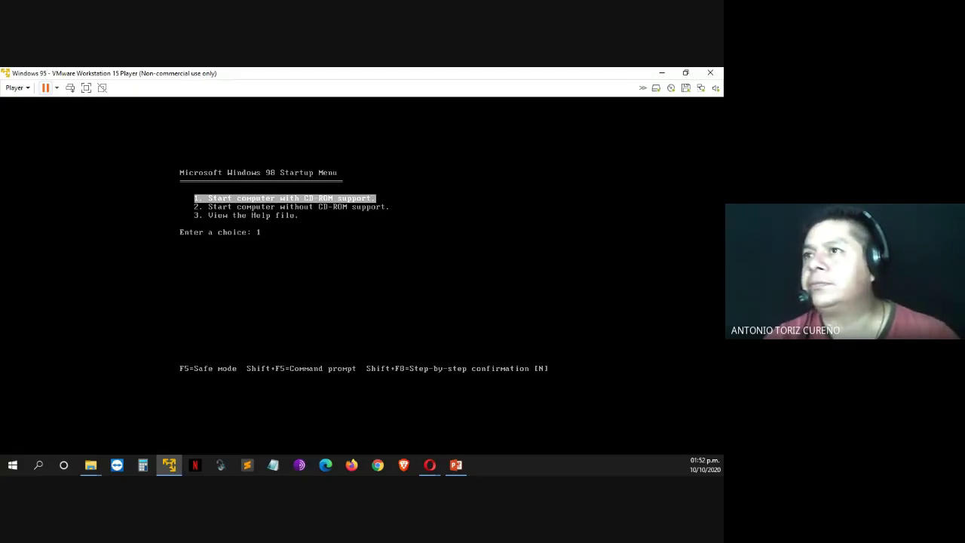
{"action": "key", "text": "ctrl+alt"}
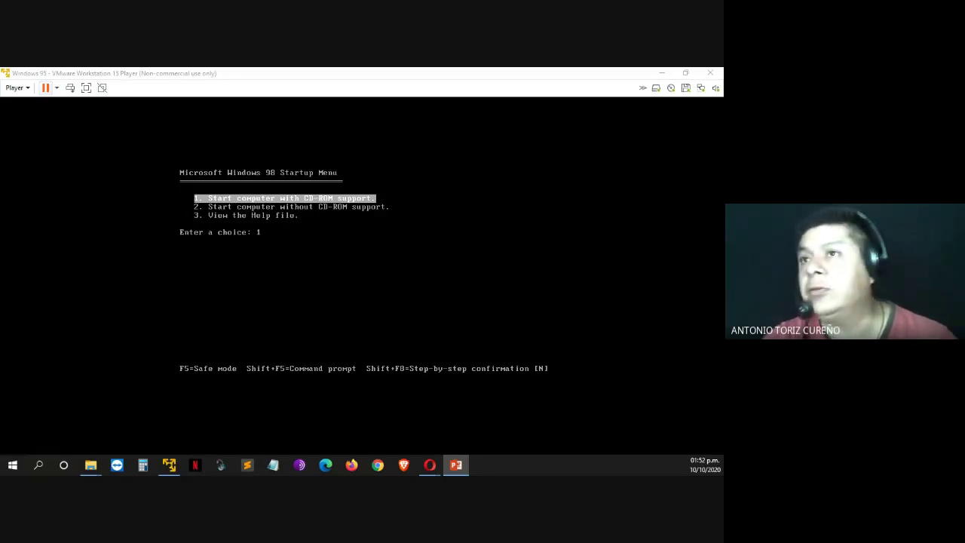
{"action": "left_click", "coordinate": [5, 249]}
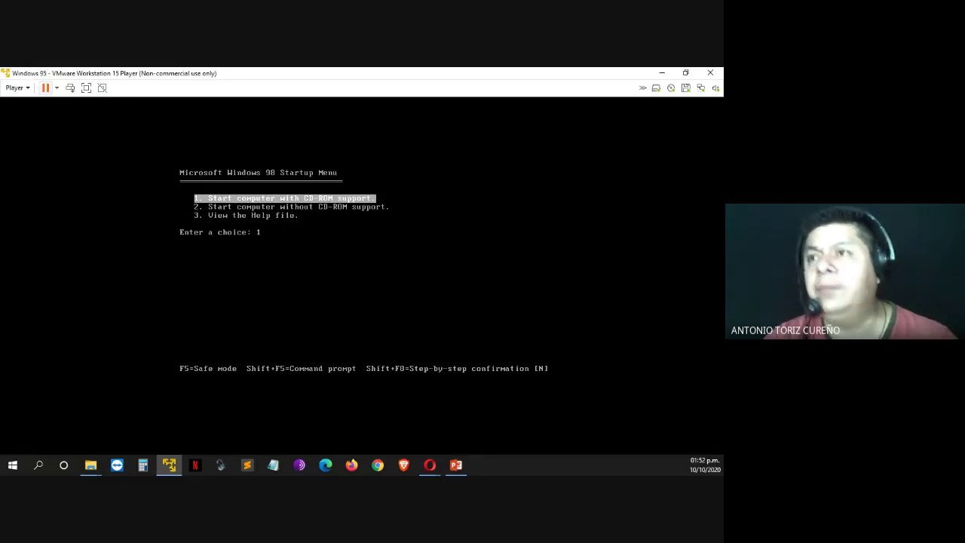
{"action": "key", "text": "Down"}
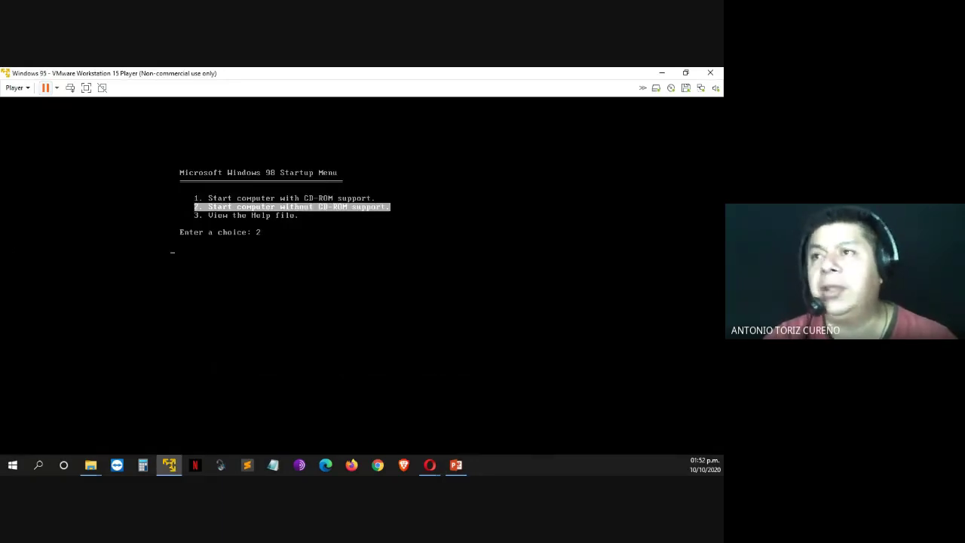
{"action": "key", "text": "Return"}
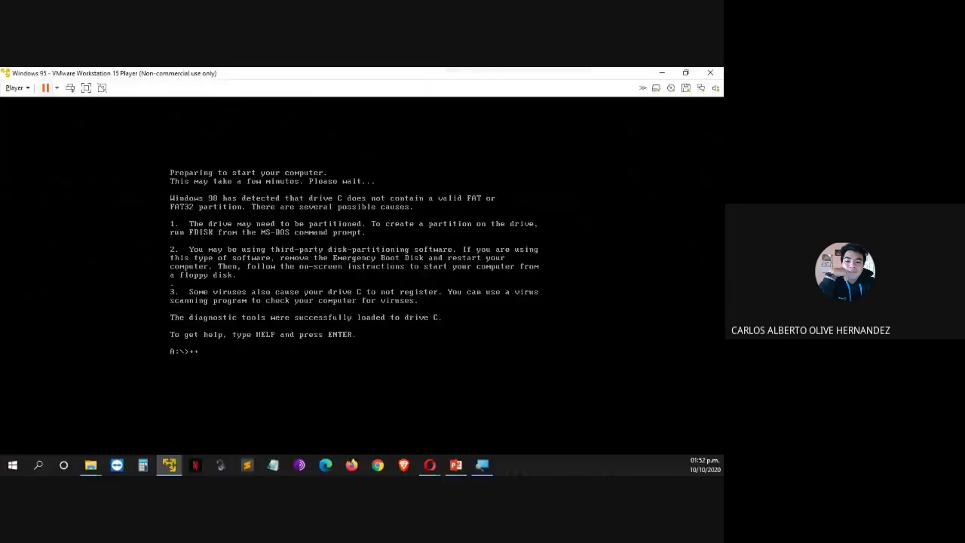
Step: Go from the PowerPoint slide back to the VMware Player window at the A:\> prompt
{"action": "key", "text": "alt+Tab"}
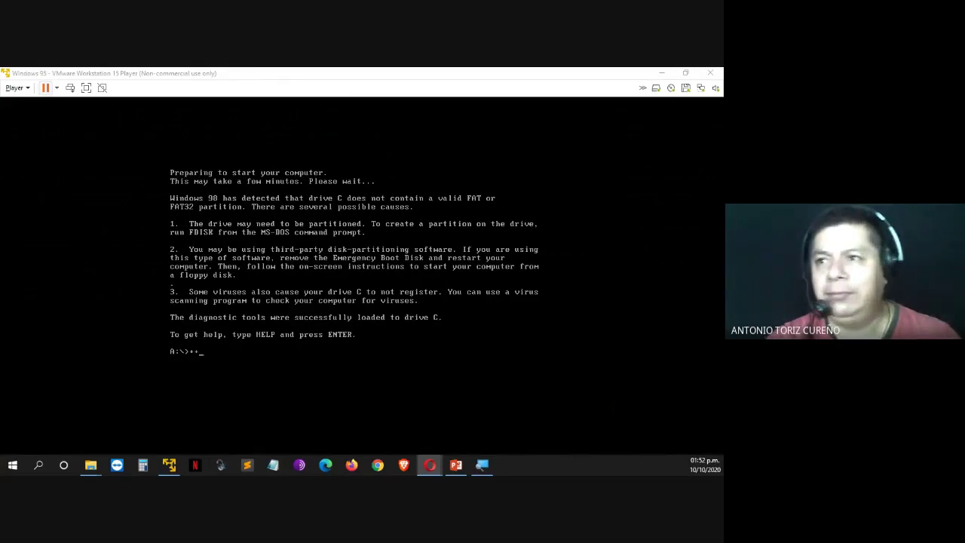
Step: Clear the stray characters and enter FORMAT C: at the A:\> prompt without running it
{"action": "left_click", "coordinate": [245, 391]}
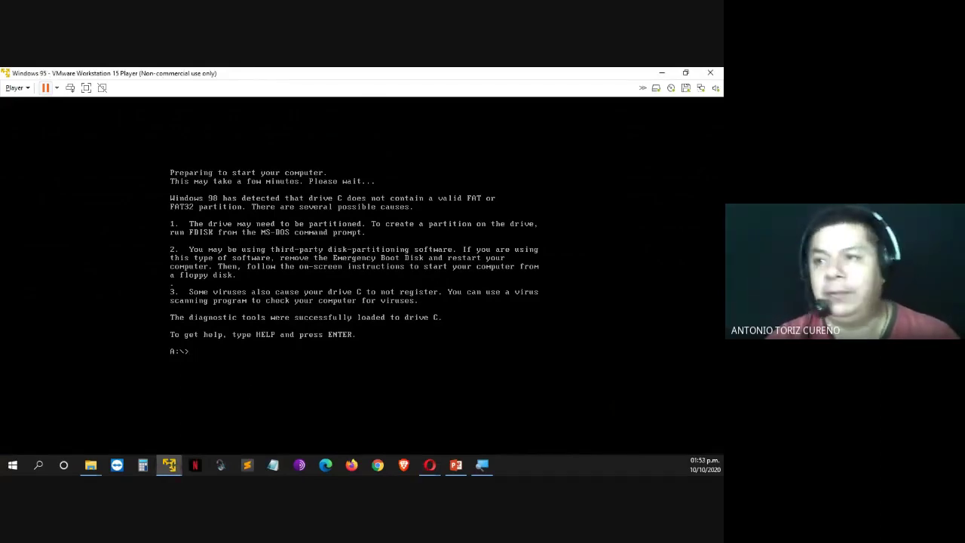
{"action": "key", "text": "BackSpace"}
{"action": "key", "text": "BackSpace"}
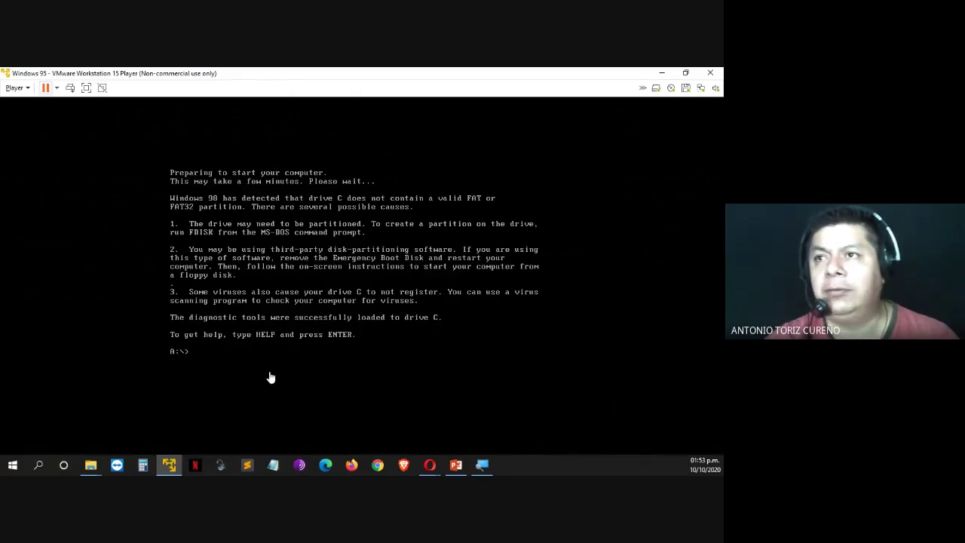
{"action": "key", "text": "ctrl+alt+Return"}
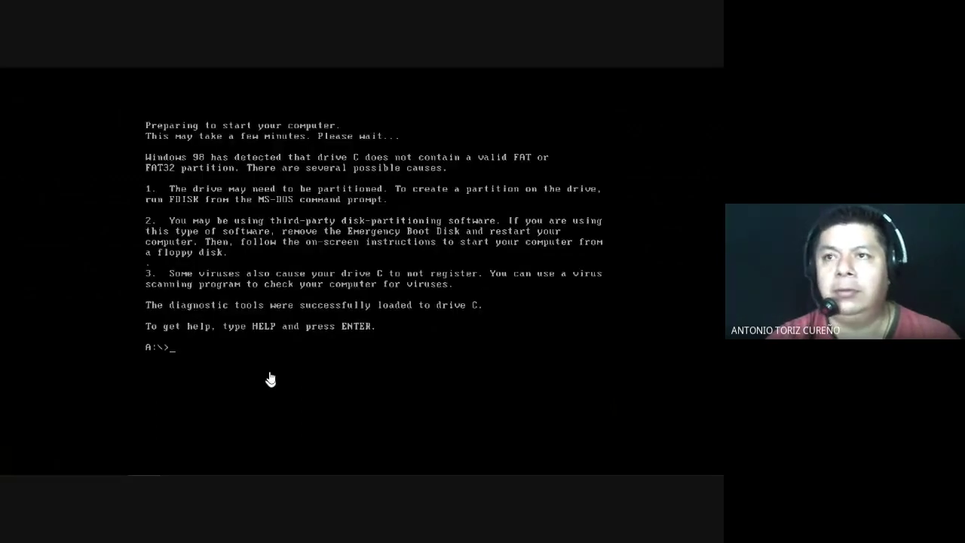
{"action": "key", "text": "ctrl+1"}
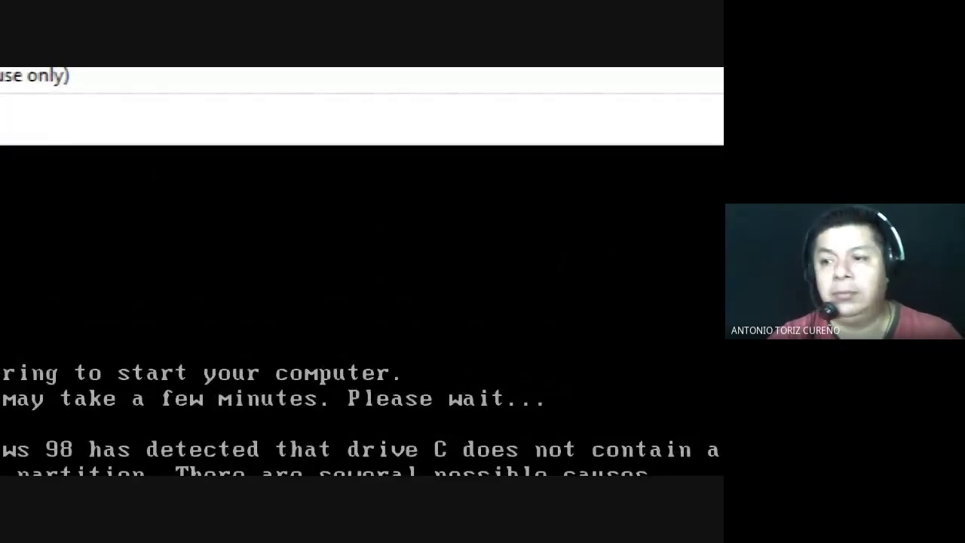
{"action": "left_click", "coordinate": [244, 364]}
{"action": "type", "text": "FO"}
{"action": "type", "text": "RMAT"}
{"action": "type", "text": " C:"}
{"action": "key", "text": "BackSpace"}
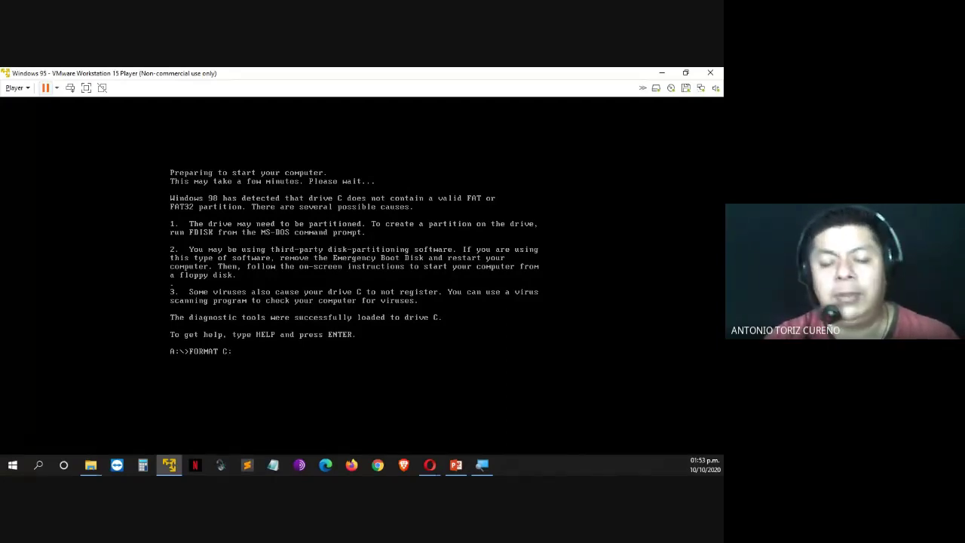
{"action": "left_click", "coordinate": [243, 366]}
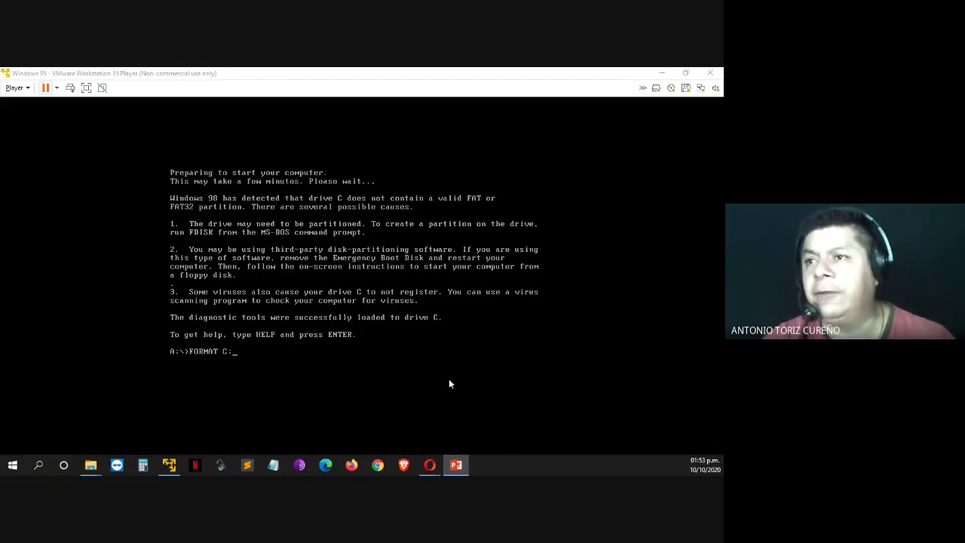
{"action": "left_click", "coordinate": [376, 340]}
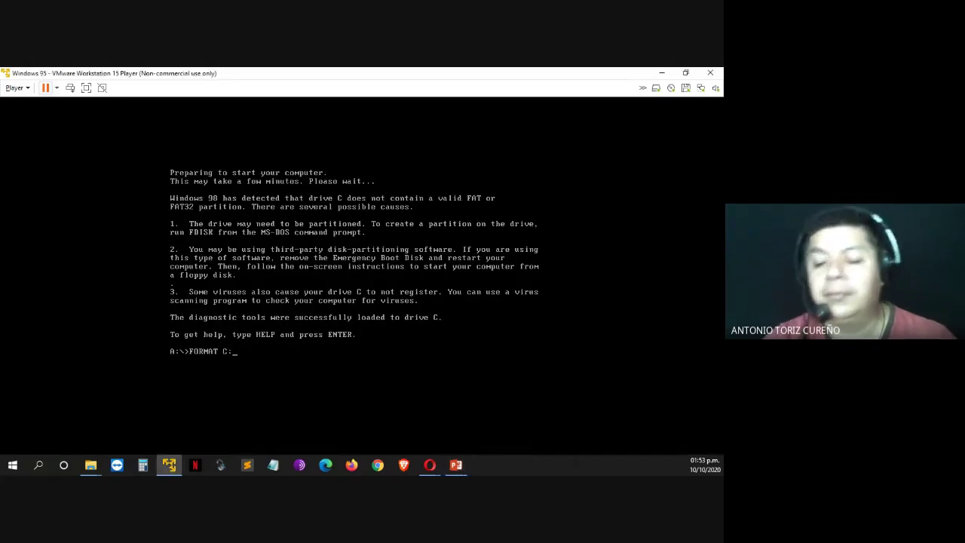
Step: Replace the command with FDISK and accept Y to enable large disk support
{"action": "key", "text": "BackSpace"}
{"action": "key", "text": "BackSpace"}
{"action": "key", "text": "BackSpace"}
{"action": "key", "text": "BackSpace"}
{"action": "key", "text": "BackSpace"}
{"action": "key", "text": "BackSpace"}
{"action": "key", "text": "BackSpace"}
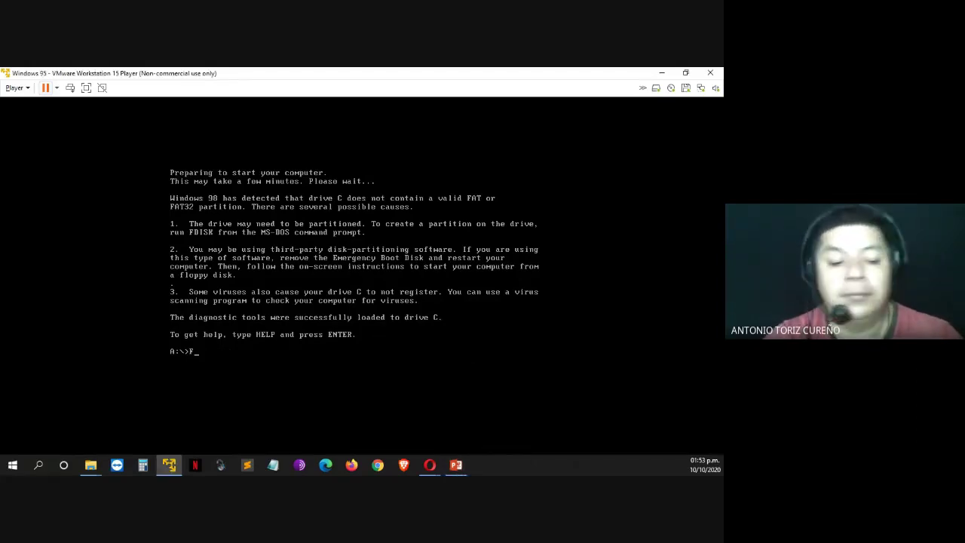
{"action": "type", "text": "DIS"}
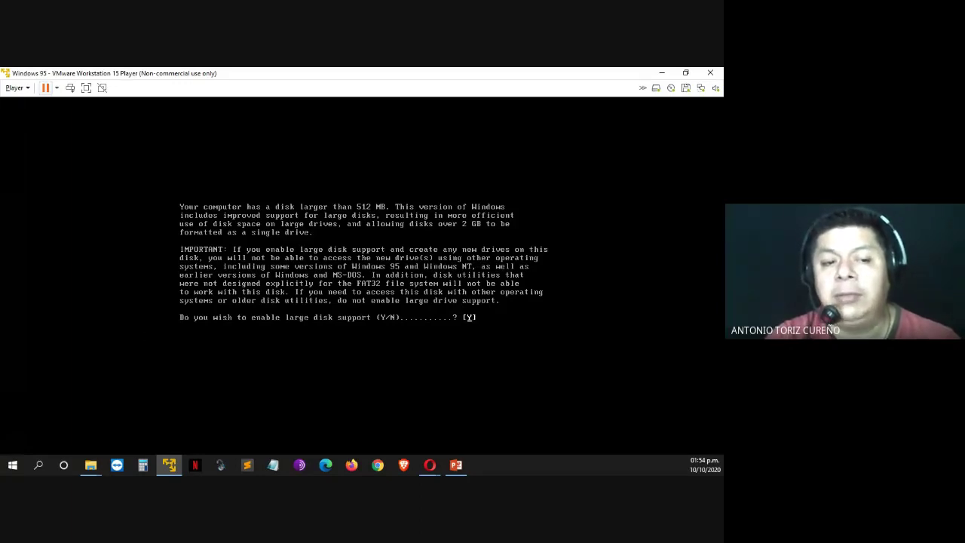
{"action": "key", "text": "alt+Tab"}
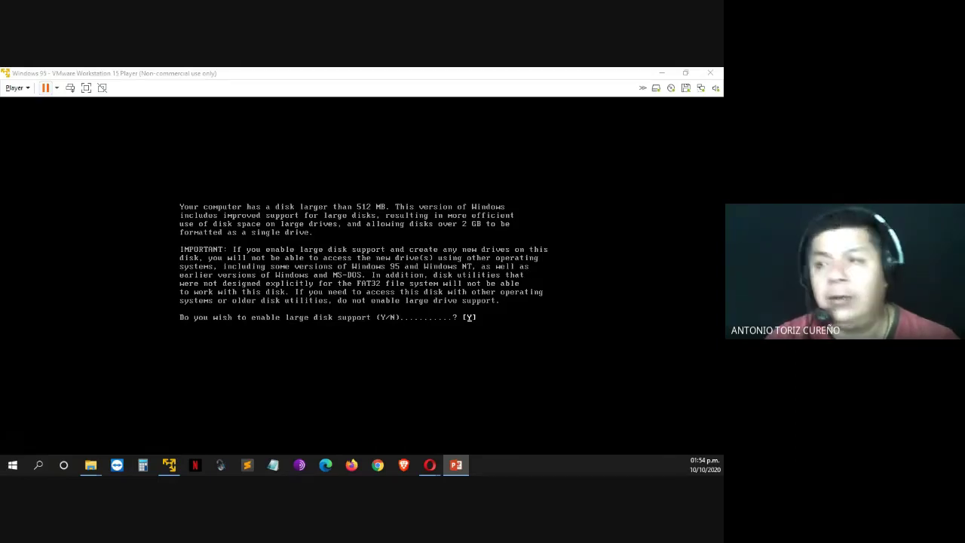
{"action": "left_click", "coordinate": [424, 324]}
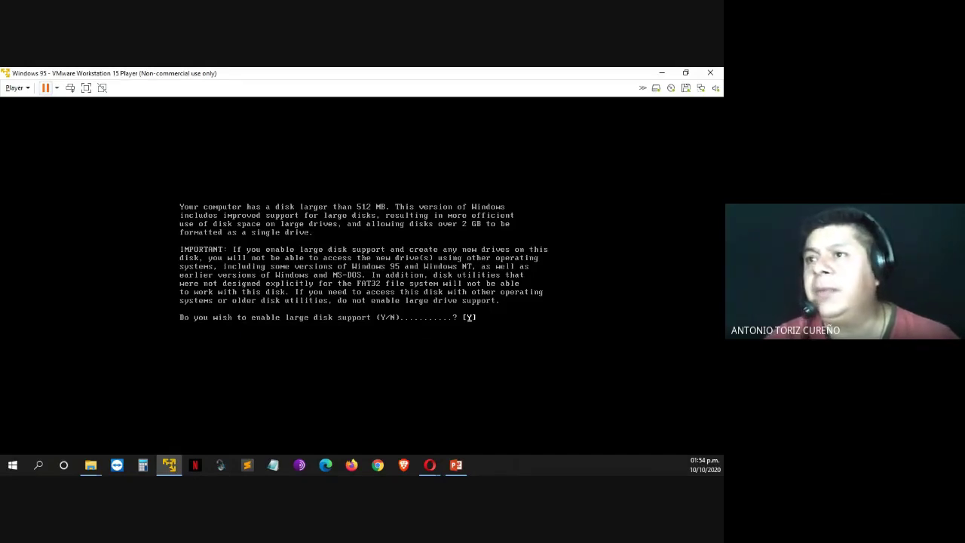
{"action": "key", "text": "Return"}
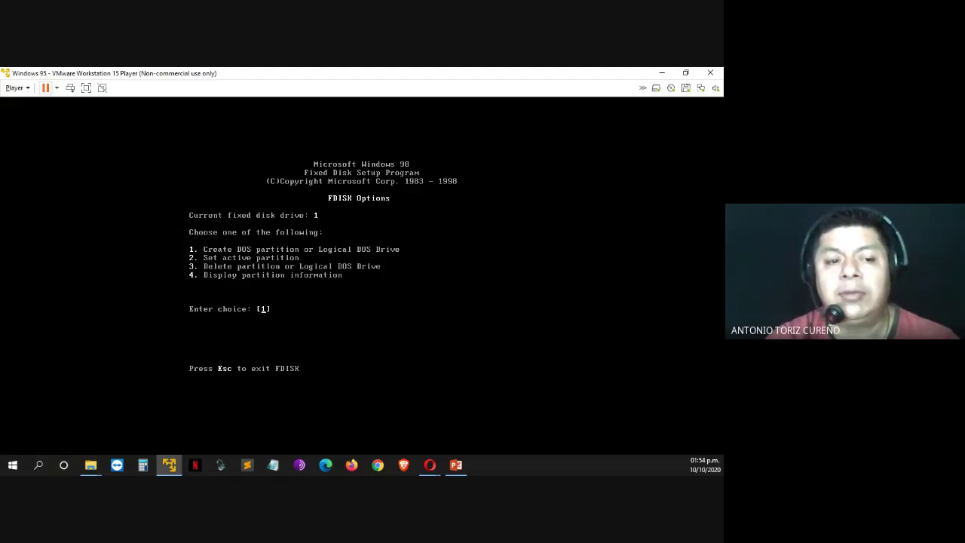
{"action": "key", "text": "alt+Tab"}
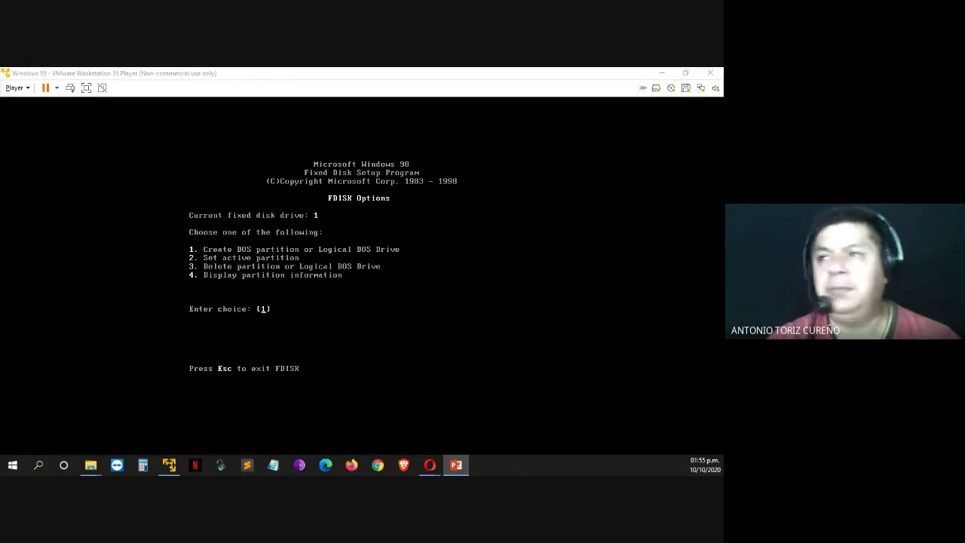
Step: Create a primary DOS partition at maximum disk size and make it active
{"action": "left_click", "coordinate": [287, 323]}
{"action": "key", "text": "Return"}
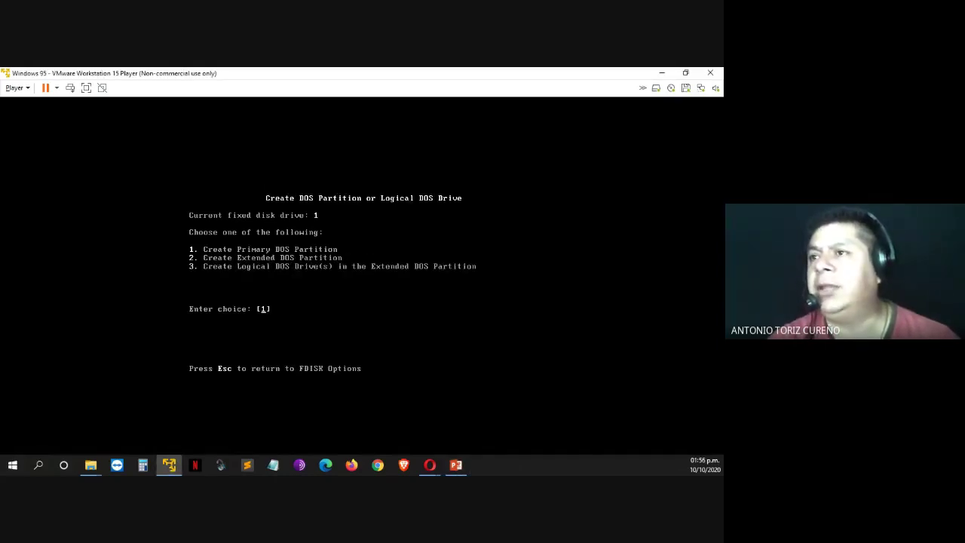
{"action": "key", "text": "Return"}
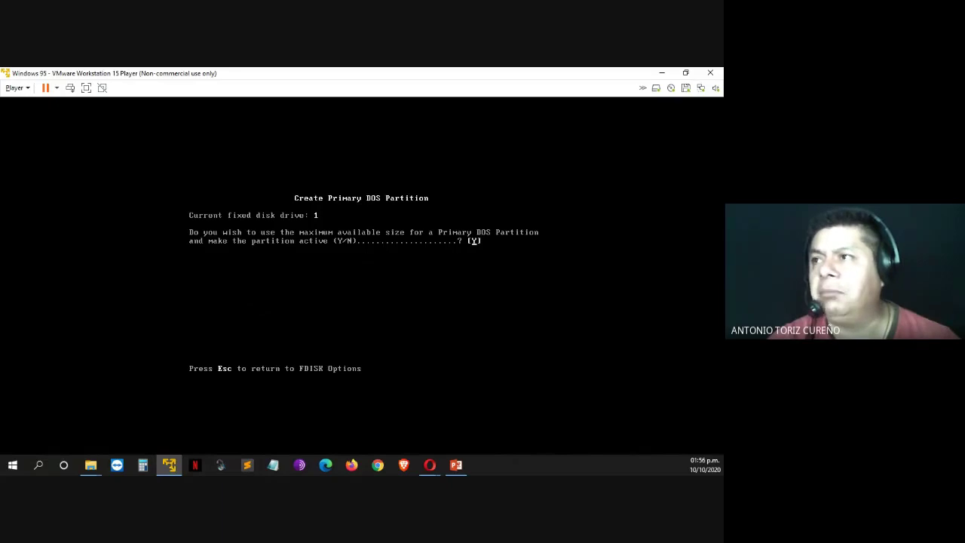
{"action": "key", "text": "Return"}
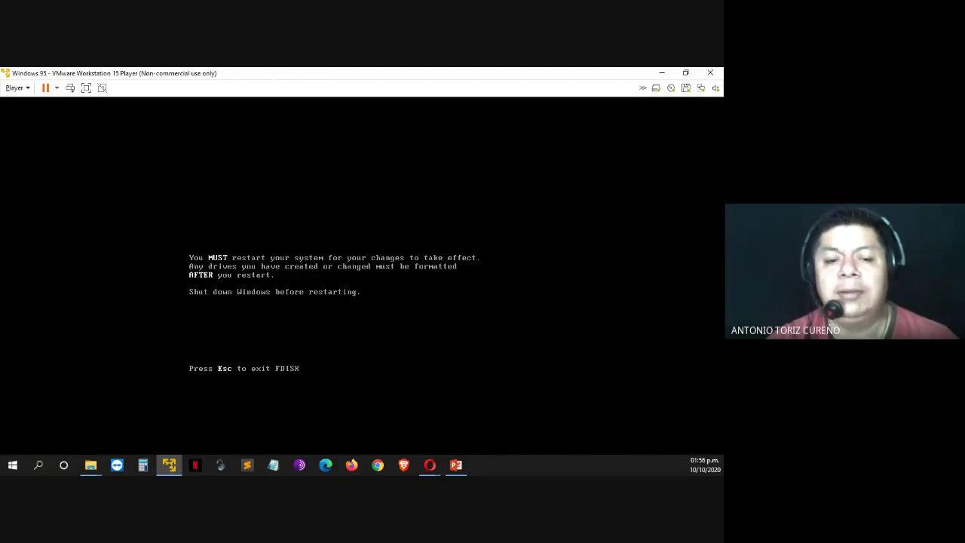
{"action": "key", "text": "alt+Tab"}
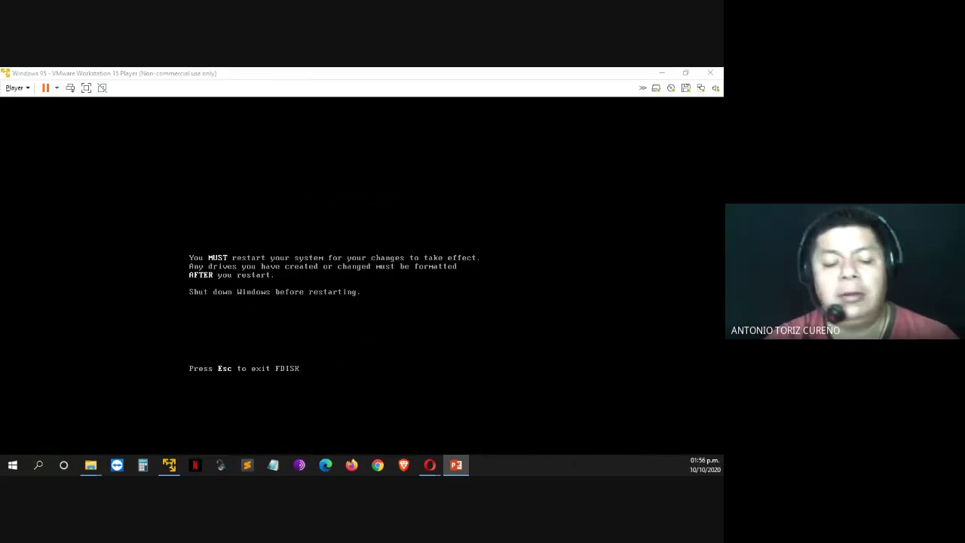
{"action": "left_click", "coordinate": [89, 140]}
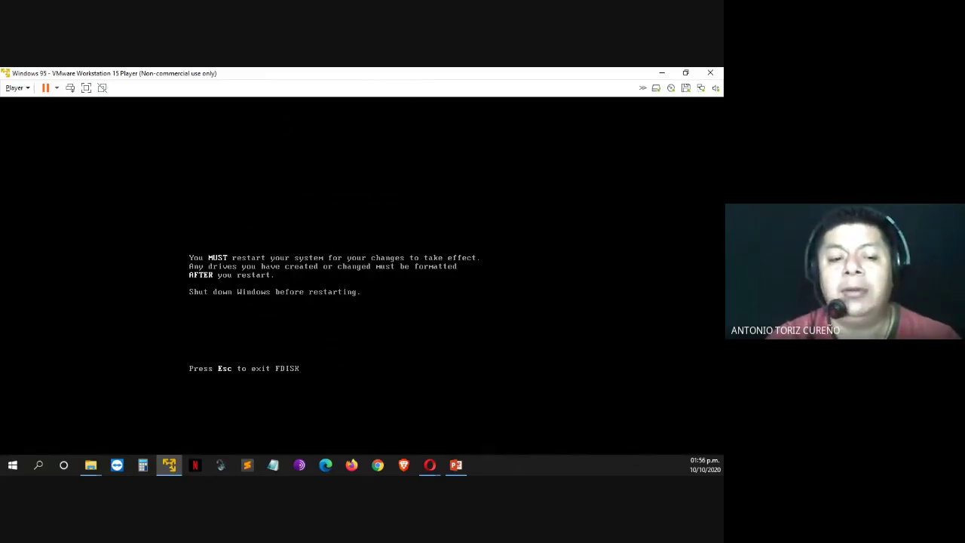
{"action": "key", "text": "alt+Tab"}
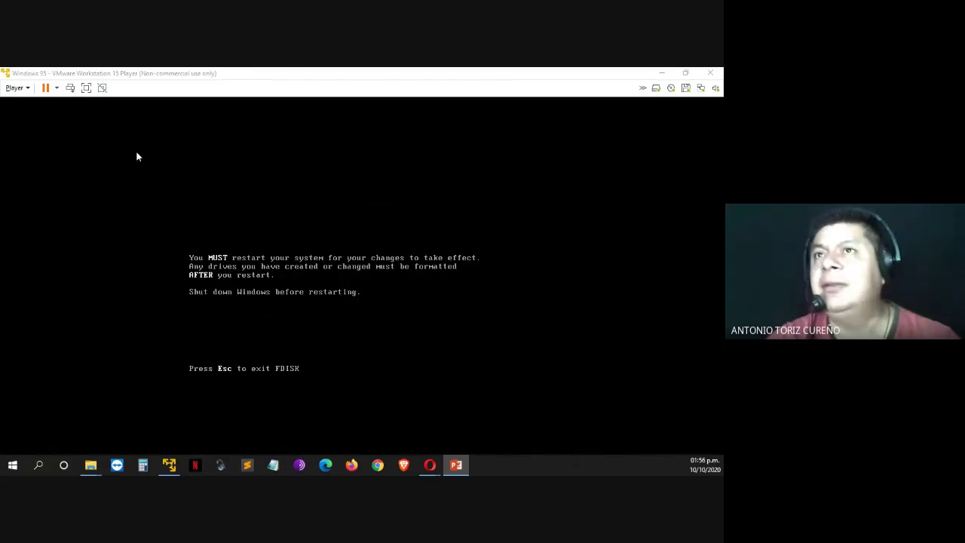
Step: Choose Restart Guest from the VM power menu and confirm the restart with Yes
{"action": "left_click", "coordinate": [56, 88]}
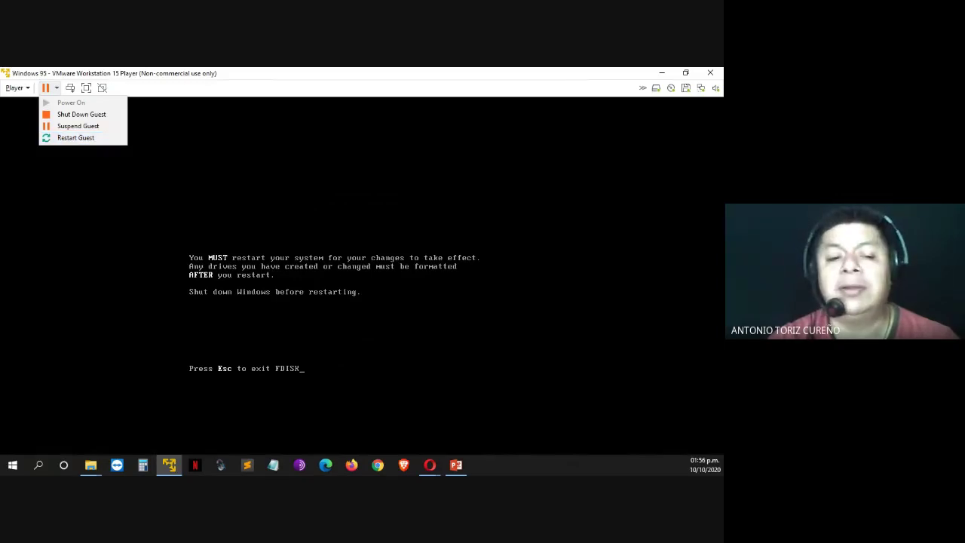
{"action": "left_click", "coordinate": [75, 138]}
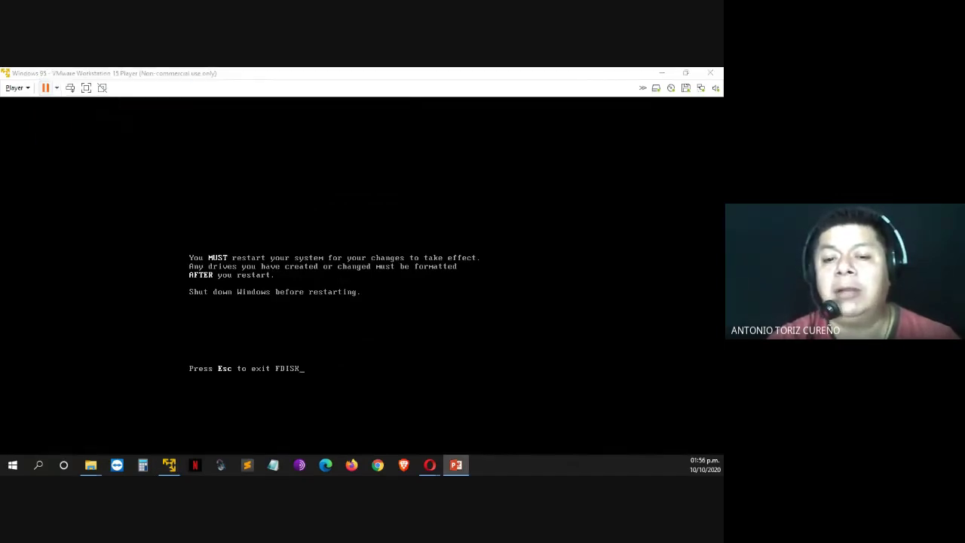
{"action": "left_click", "coordinate": [57, 88]}
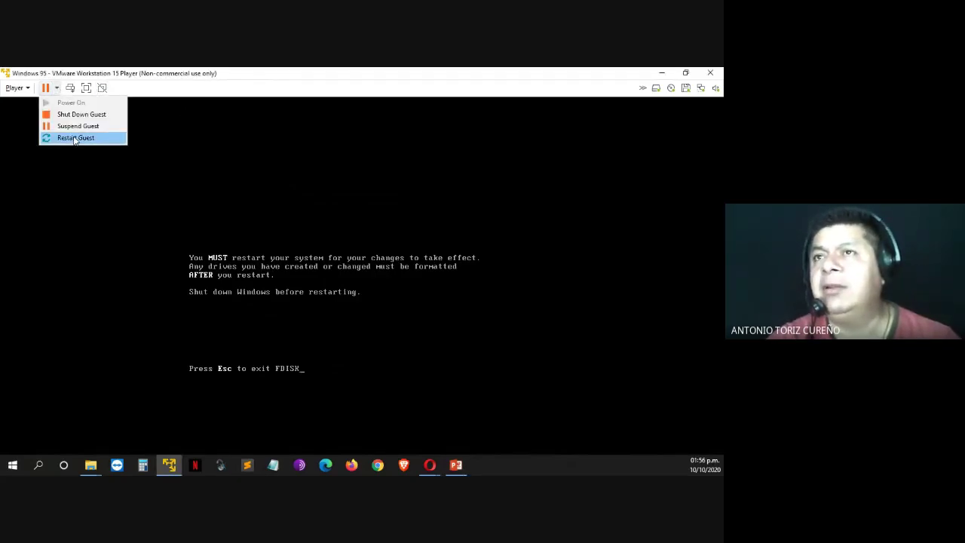
{"action": "left_click", "coordinate": [75, 138]}
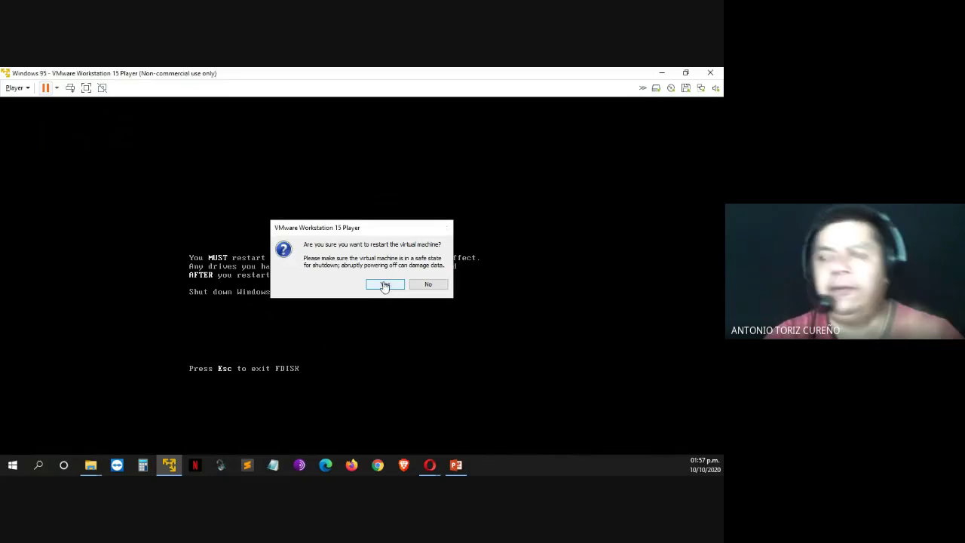
{"action": "left_click", "coordinate": [384, 286]}
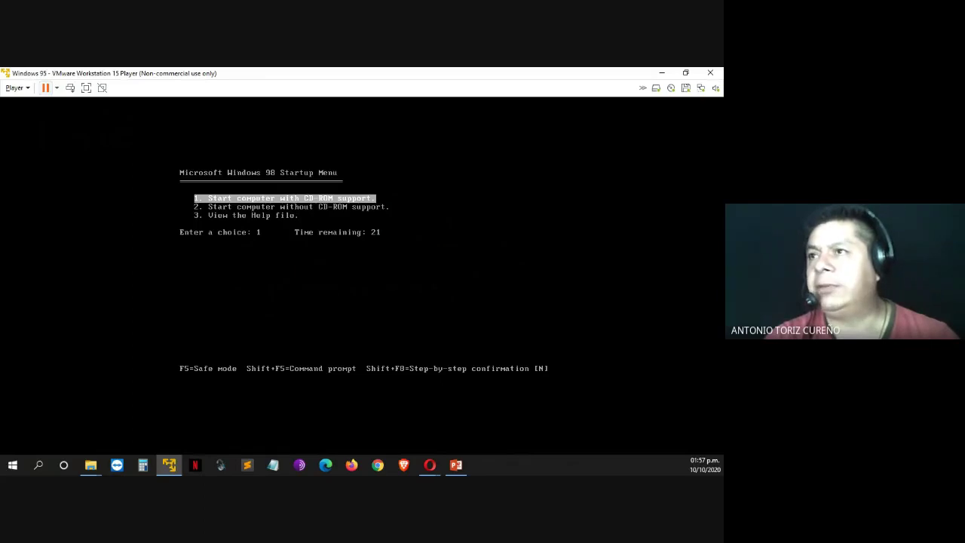
Step: Boot with option 1 (CD-ROM support), then type FORMAT C: at the A:\> prompt
{"action": "key", "text": "Down"}
{"action": "key", "text": "Down"}
{"action": "key", "text": "Up"}
{"action": "key", "text": "Up"}
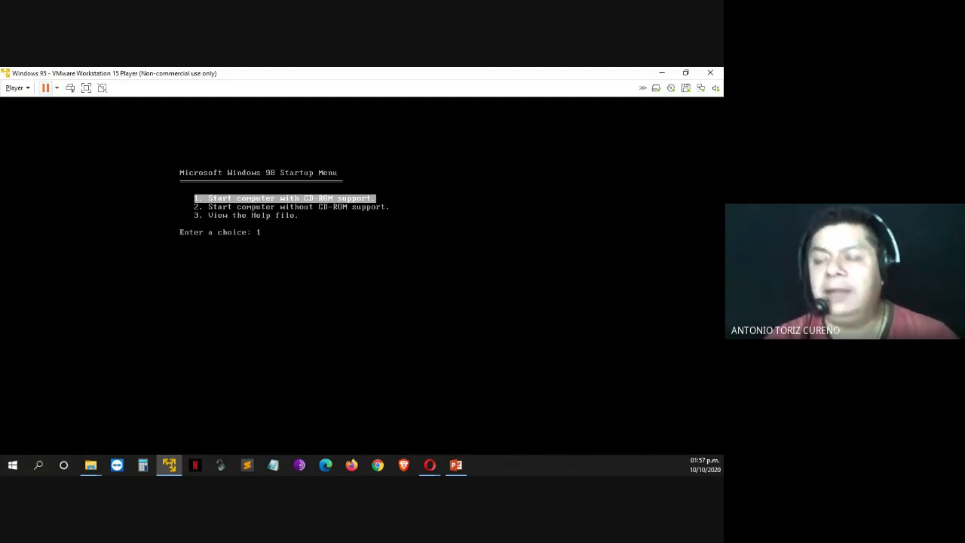
{"action": "key", "text": "Return"}
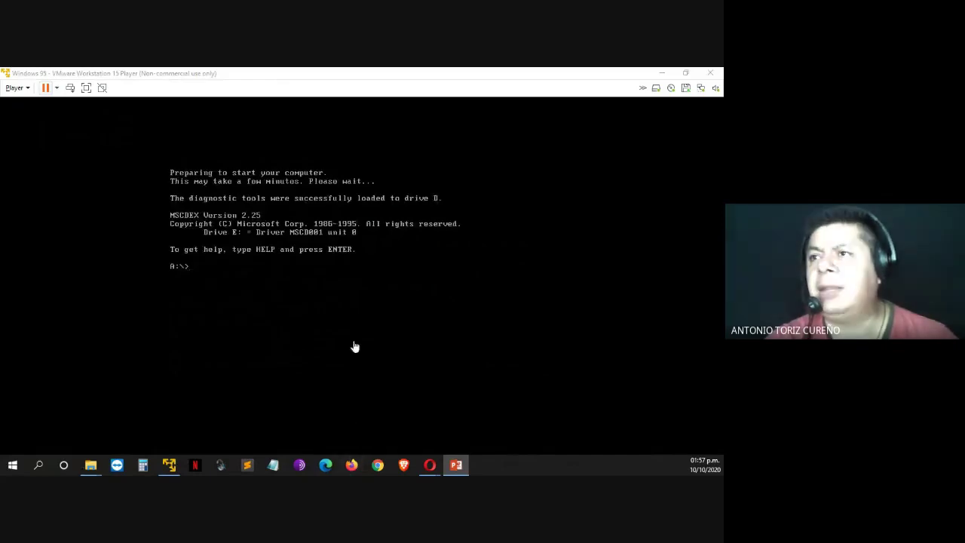
{"action": "left_click", "coordinate": [321, 309]}
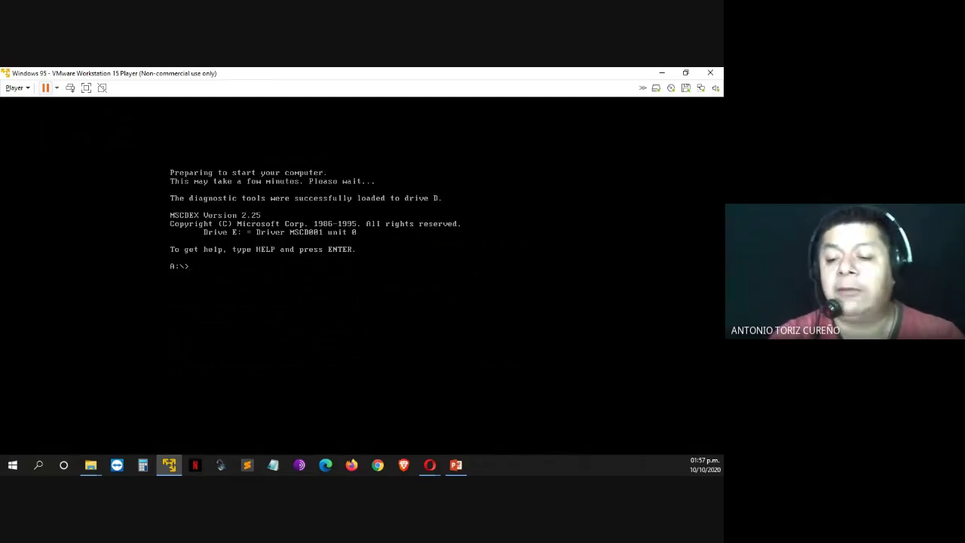
{"action": "type", "text": "FORMA"}
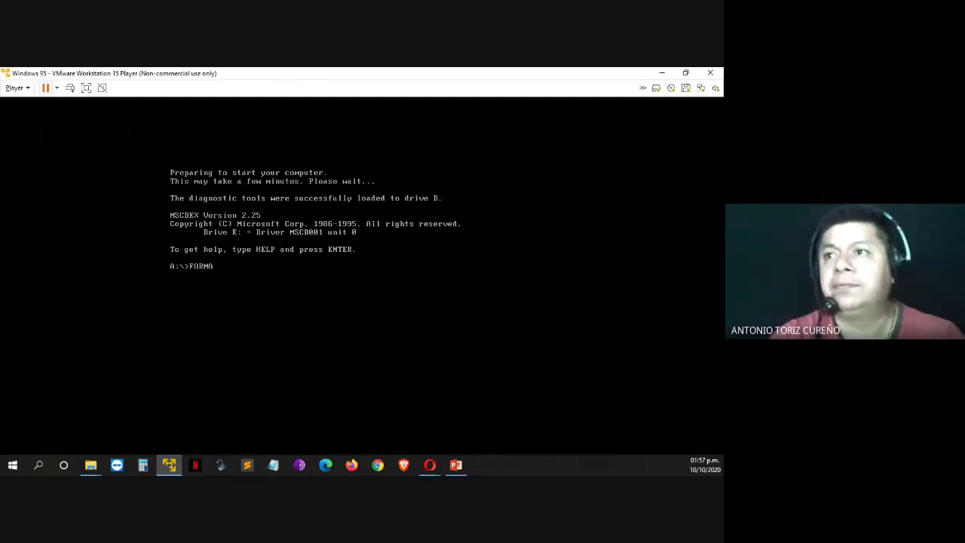
{"action": "type", "text": "T C:"}
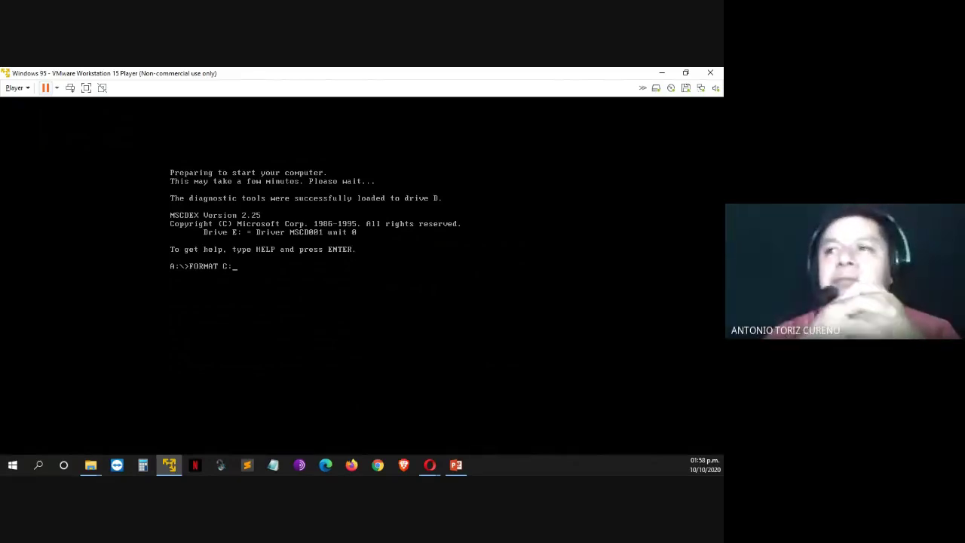
Step: Run FORMAT C:, confirm with Y, and leave the volume label blank
{"action": "key", "text": "Return"}
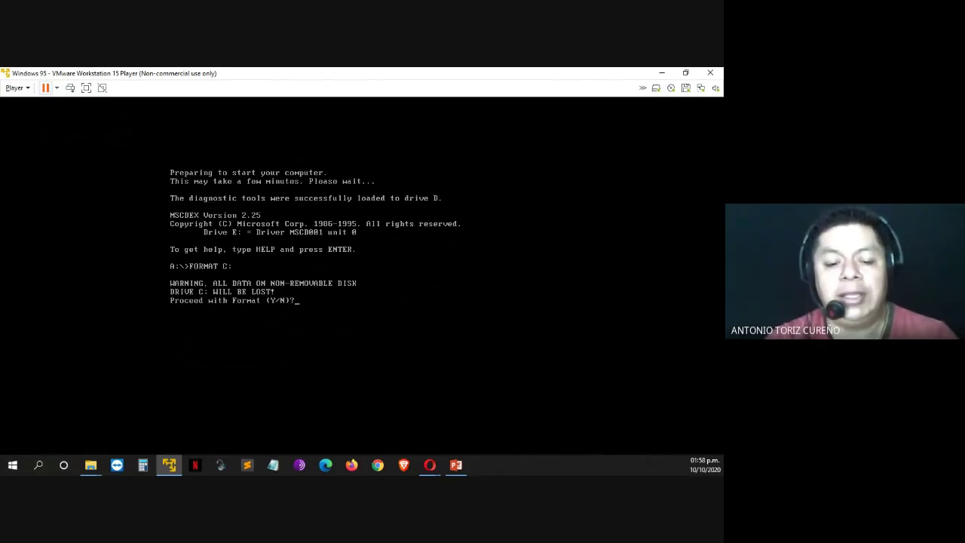
{"action": "type", "text": "Y"}
{"action": "key", "text": "Return"}
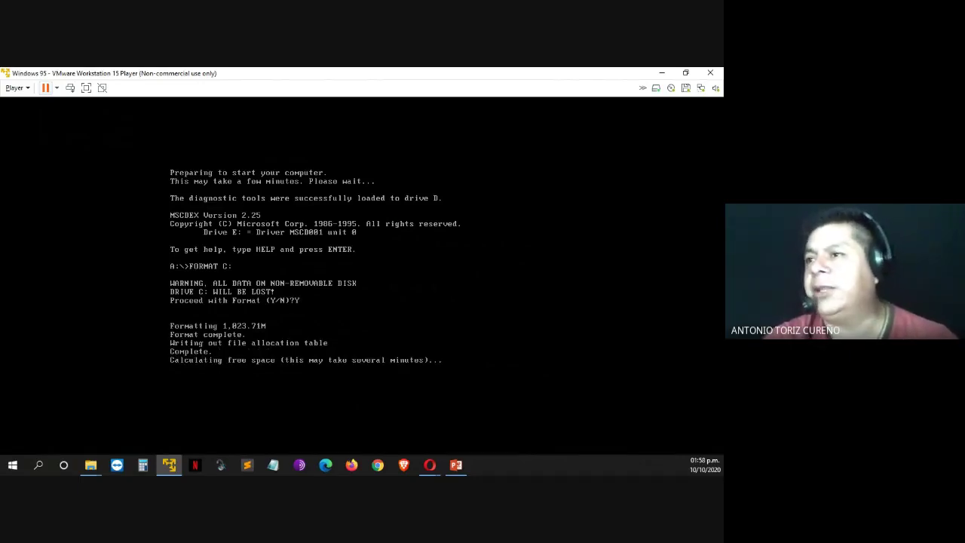
{"action": "key", "text": "Return"}
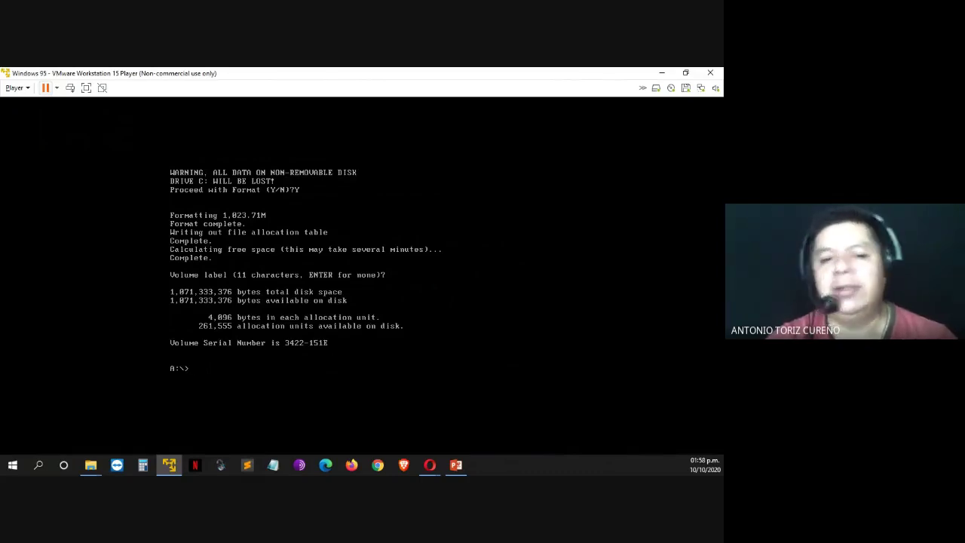
Step: Change to drive C and run DIR, showing no files and 1,071,329,280 bytes free
{"action": "type", "text": "C"}
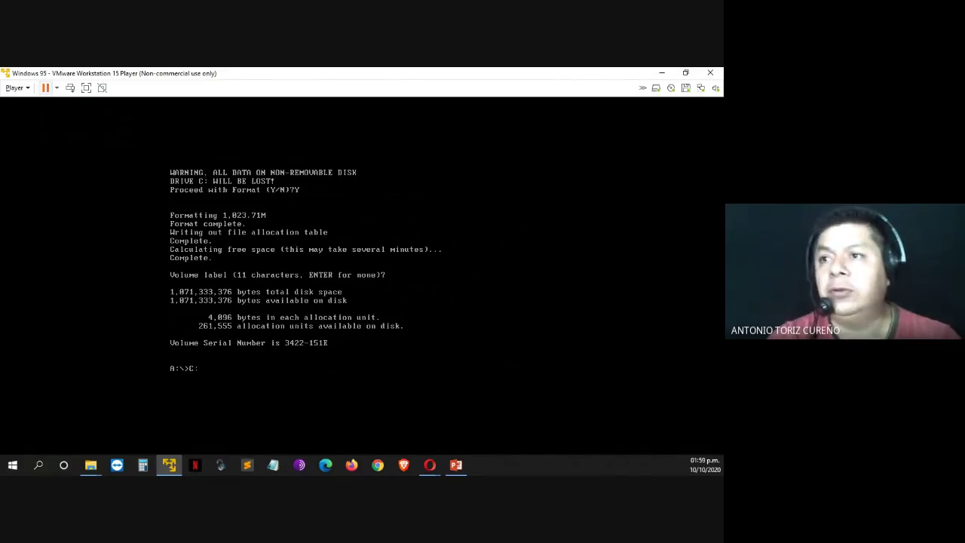
{"action": "type", "text": ":"}
{"action": "key", "text": "Return"}
{"action": "type", "text": "DIR"}
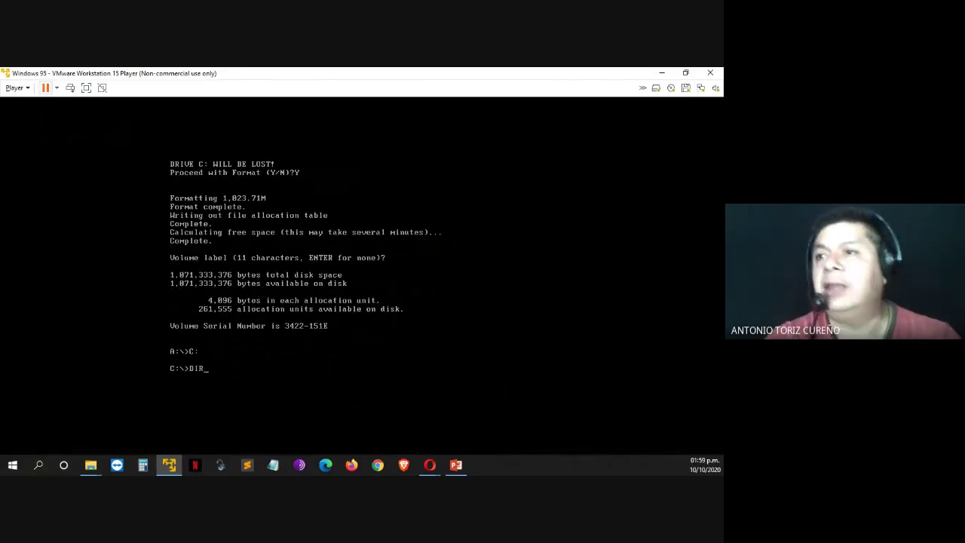
{"action": "key", "text": "Return"}
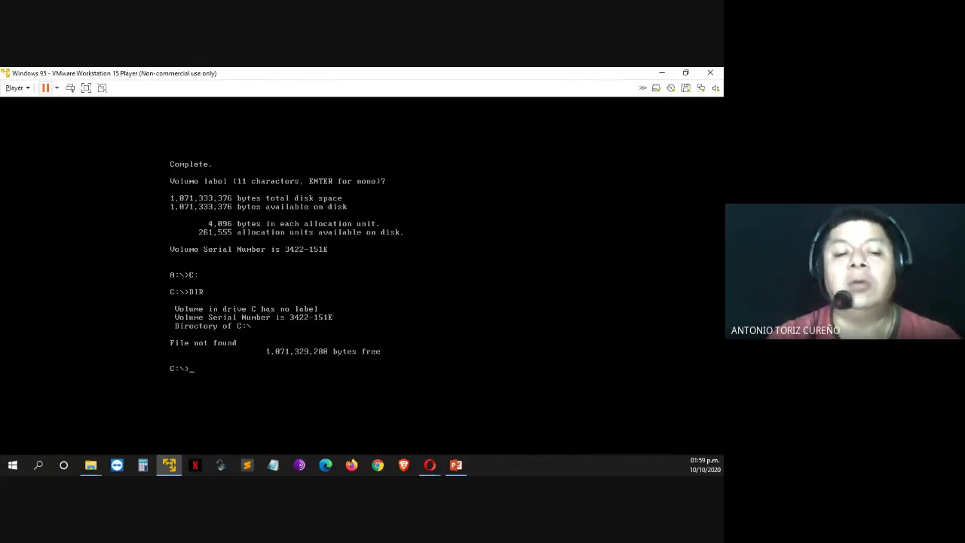
{"action": "key", "text": "alt+Tab"}
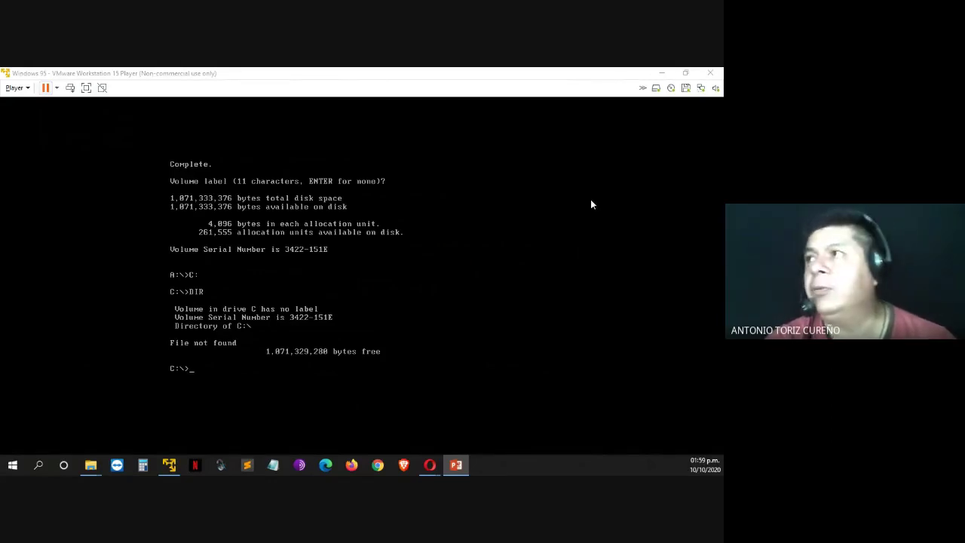
{"action": "left_click", "coordinate": [671, 89]}
Step: Open the Virtual Machine Settings from the CD/DVD drive's menu
{"action": "left_click", "coordinate": [578, 92]}
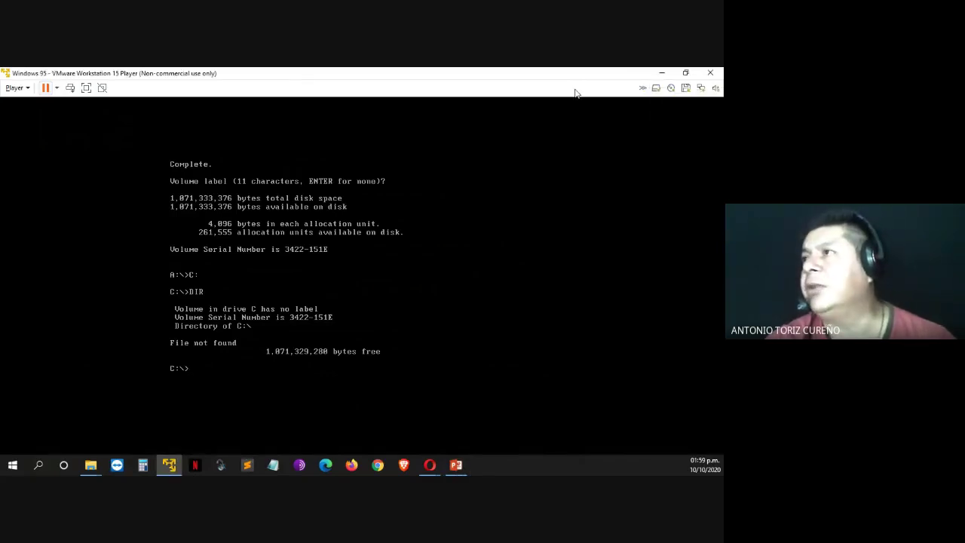
{"action": "left_click", "coordinate": [673, 88]}
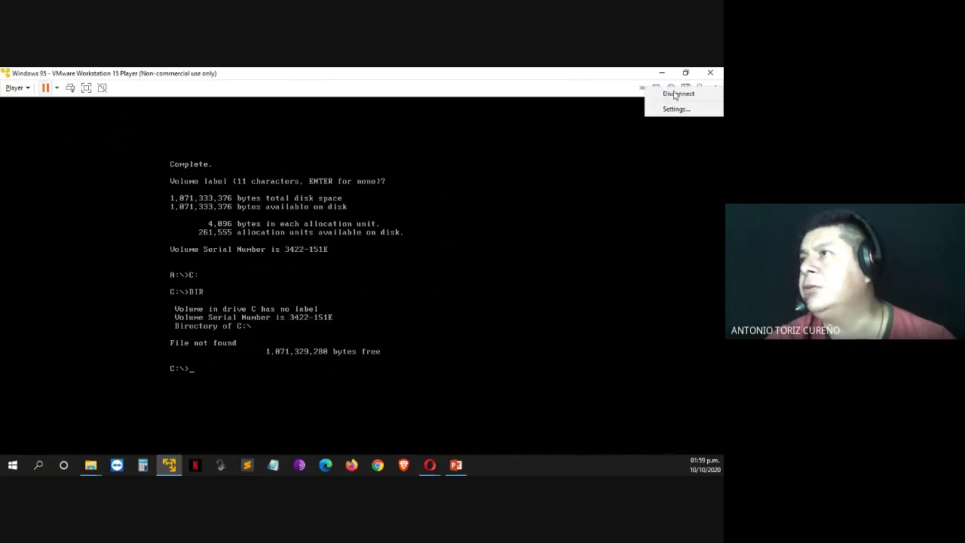
{"action": "left_click", "coordinate": [676, 109]}
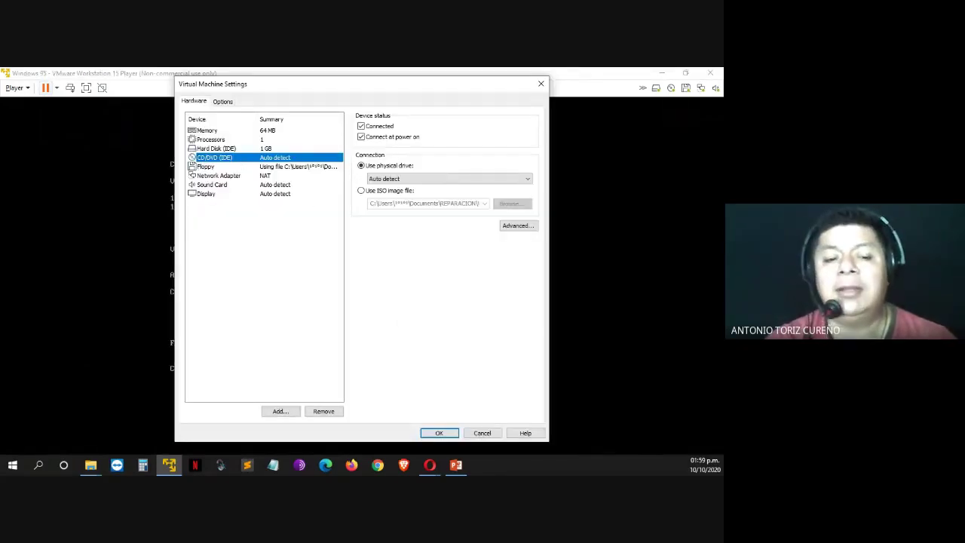
{"action": "key", "text": "alt+Tab"}
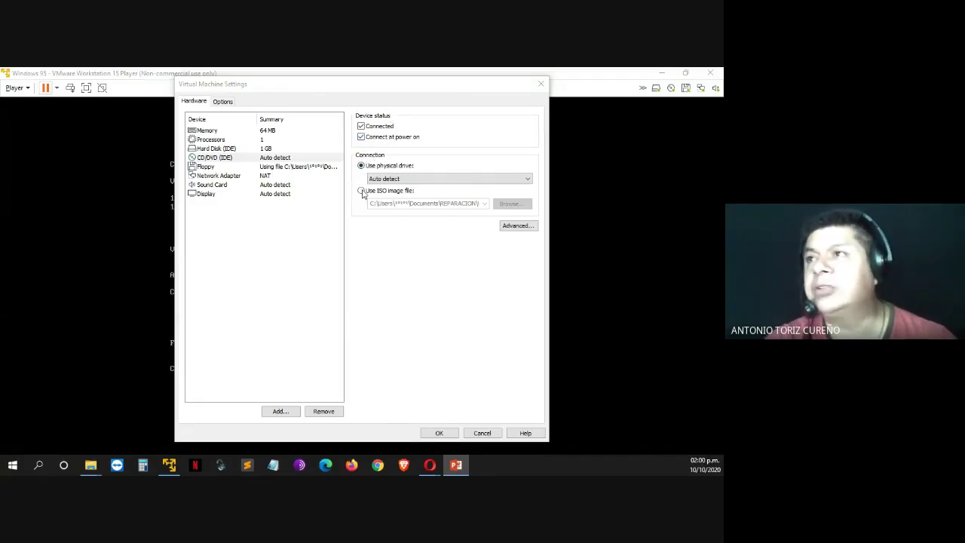
Step: Point the CD/DVD drive at the WINDOWS98SE ISO image and confirm the settings
{"action": "left_click", "coordinate": [362, 191]}
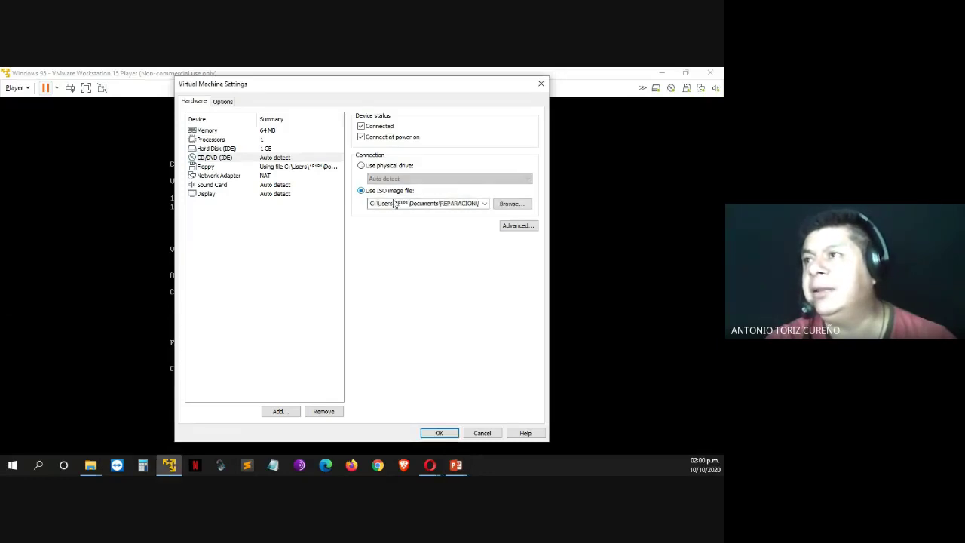
{"action": "left_click", "coordinate": [511, 204]}
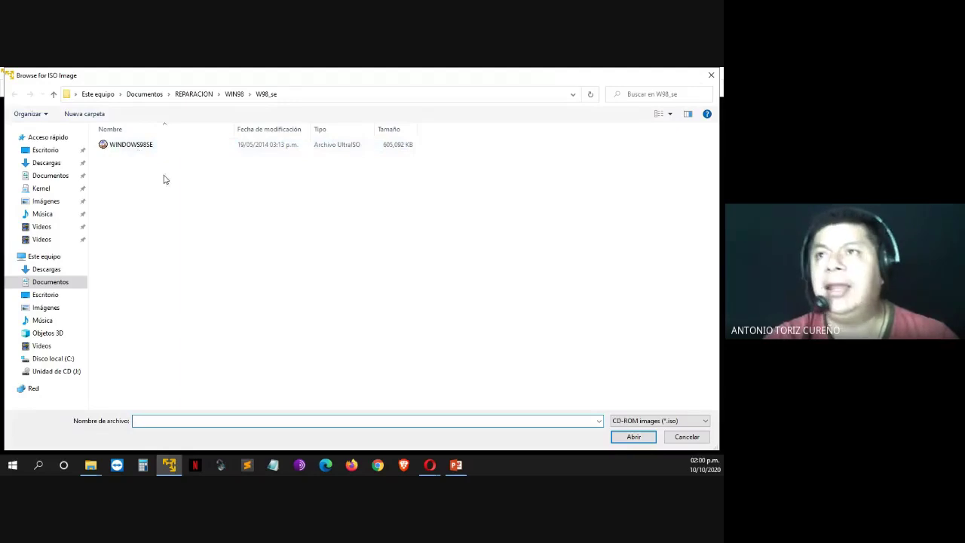
{"action": "scroll", "coordinate": [164, 179], "scroll_direction": "up", "scroll_amount": 4, "text": "ctrl"}
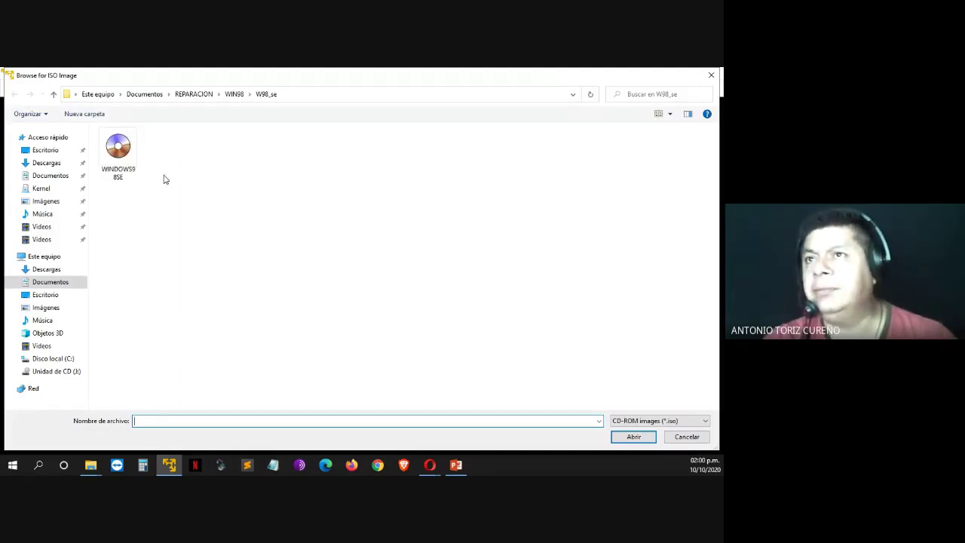
{"action": "scroll", "coordinate": [164, 180], "scroll_direction": "up", "scroll_amount": 1, "text": "ctrl"}
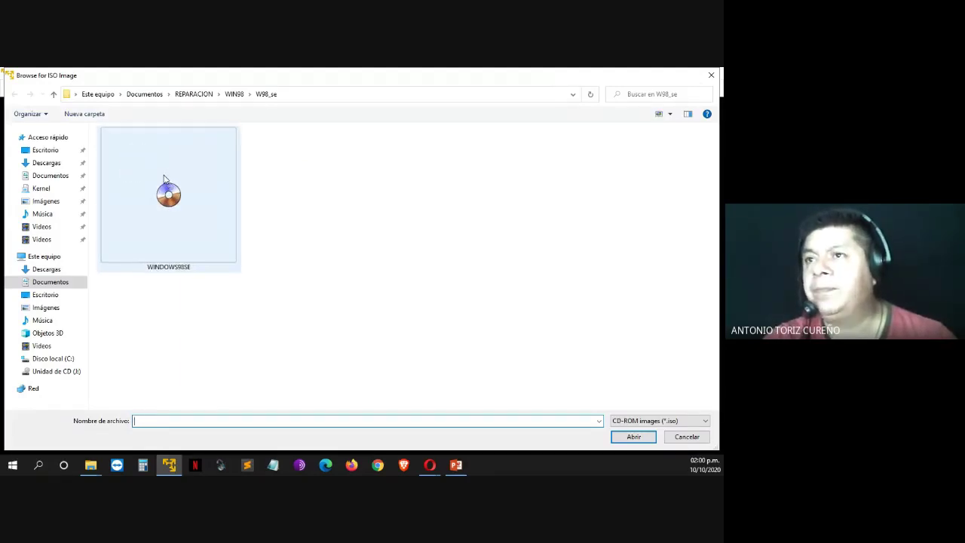
{"action": "scroll", "coordinate": [243, 299], "scroll_direction": "down", "scroll_amount": 1, "text": "ctrl"}
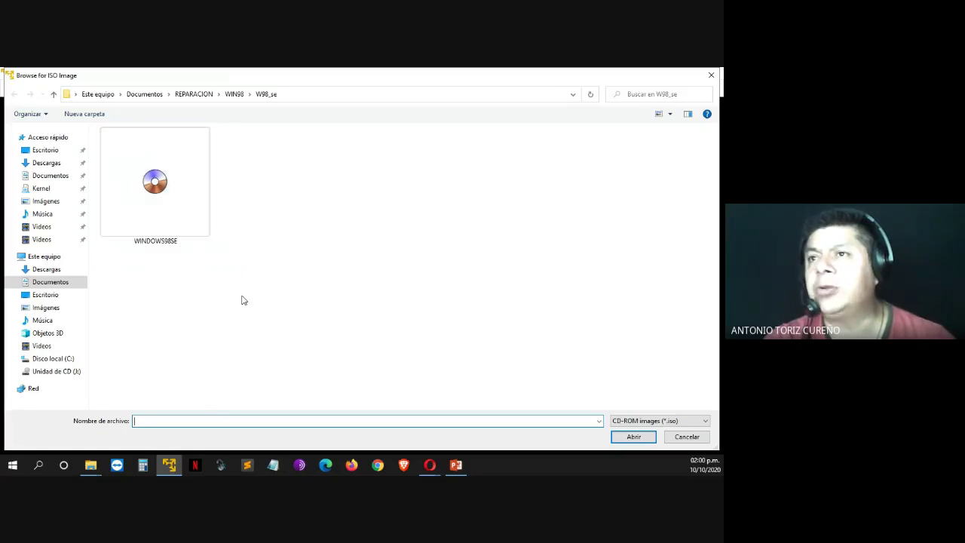
{"action": "mouse_move", "coordinate": [160, 196]}
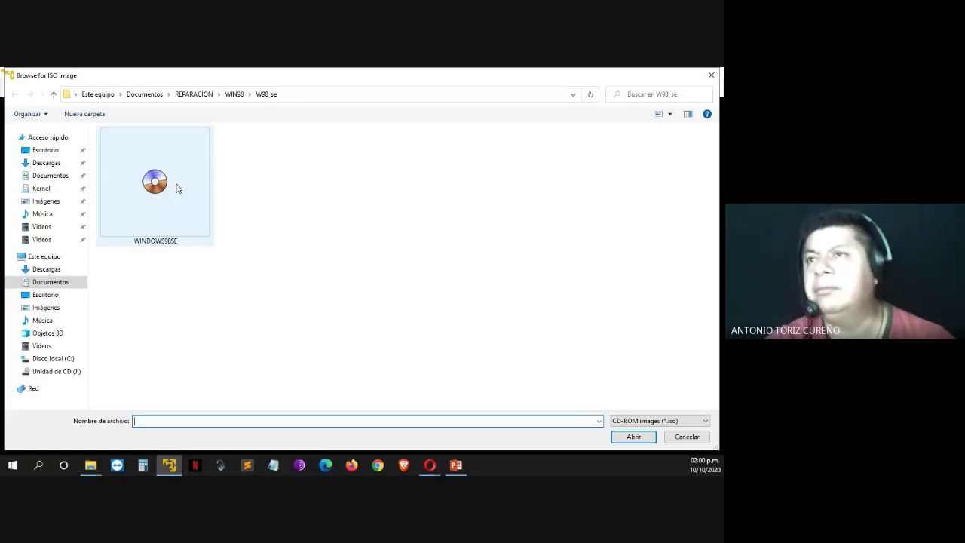
{"action": "double_click", "coordinate": [180, 188]}
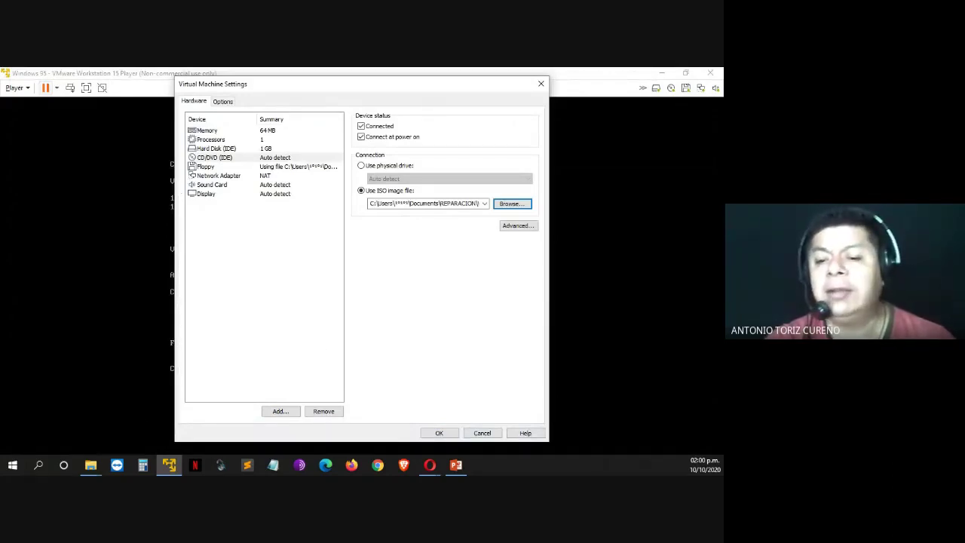
{"action": "key", "text": "alt+Tab"}
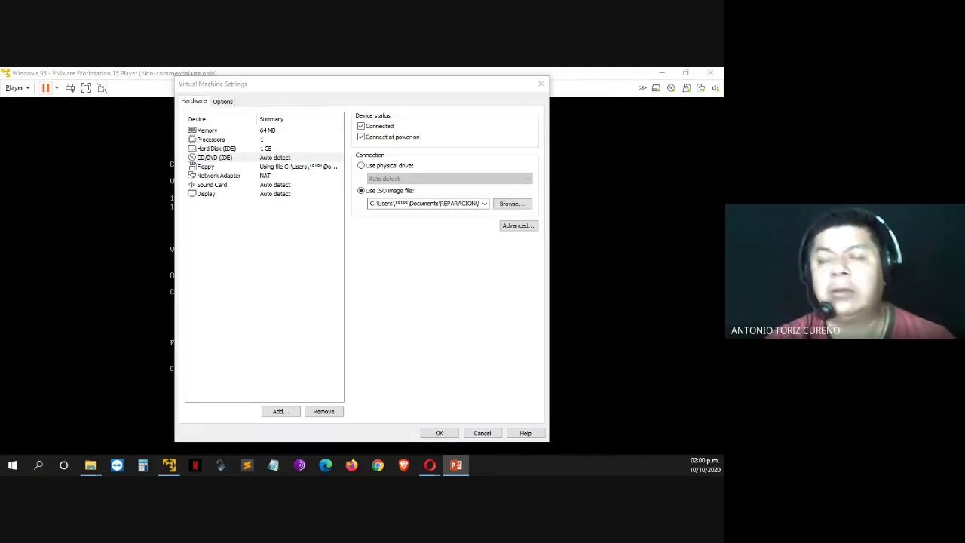
{"action": "left_click", "coordinate": [446, 434]}
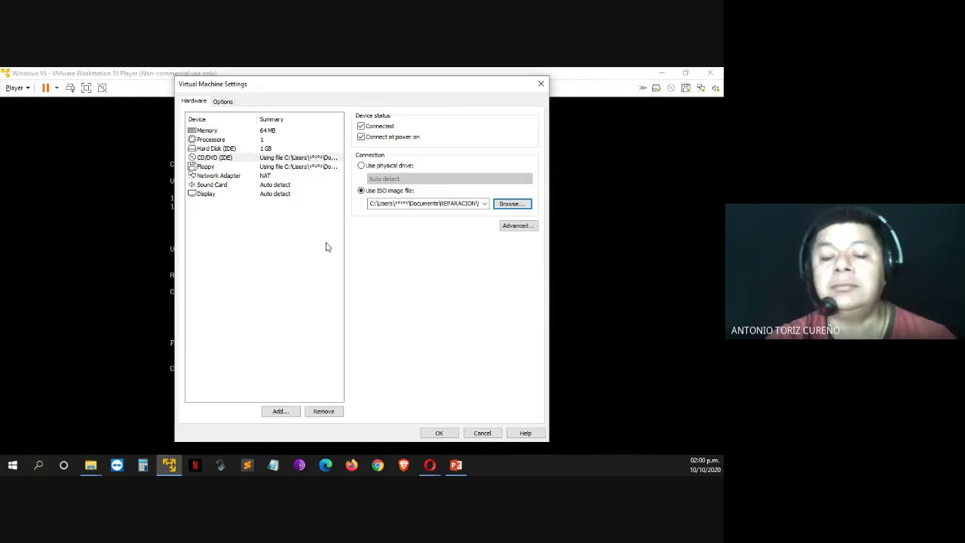
{"action": "key", "text": "alt+Tab"}
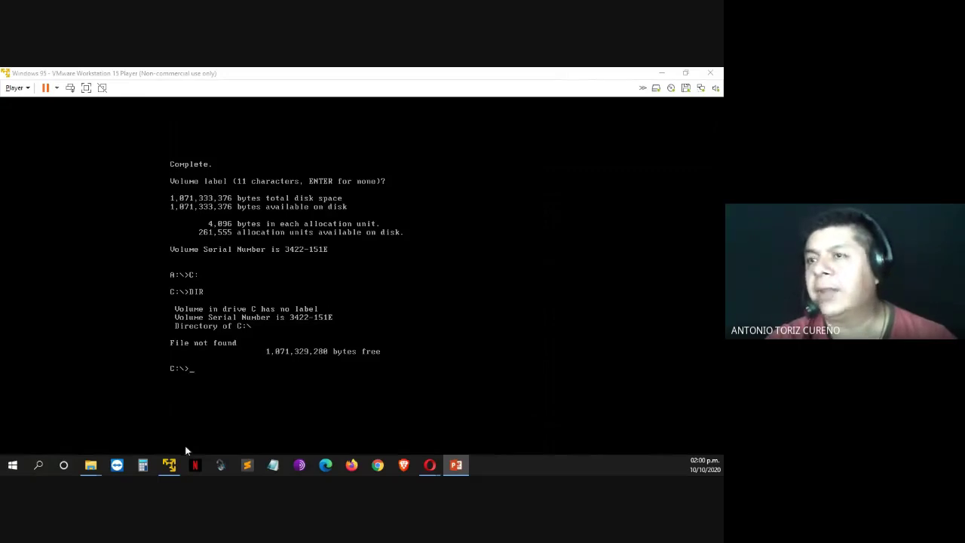
Step: Switch to drive E: and run DIR to list the Windows 98 CD, then release the VM
{"action": "left_click", "coordinate": [192, 246]}
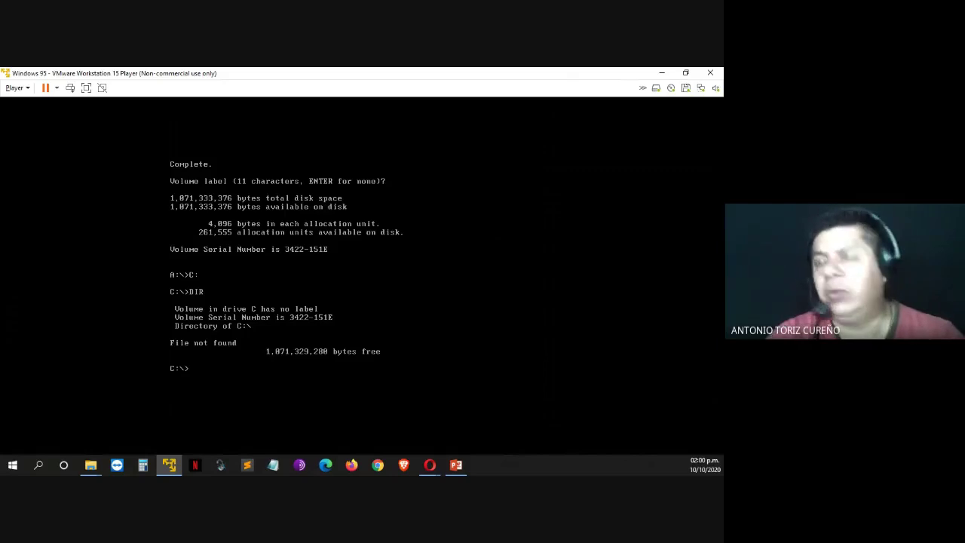
{"action": "type", "text": "E:"}
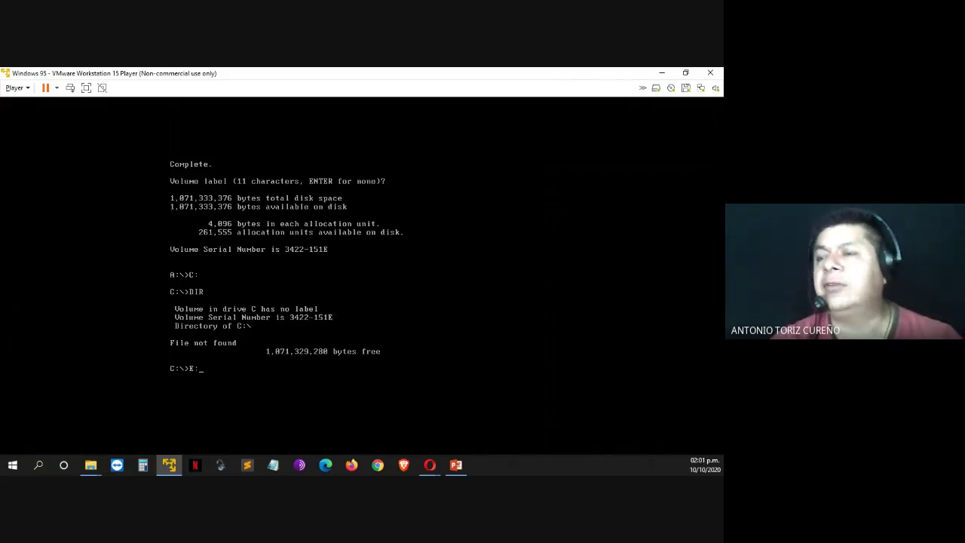
{"action": "key", "text": "Return"}
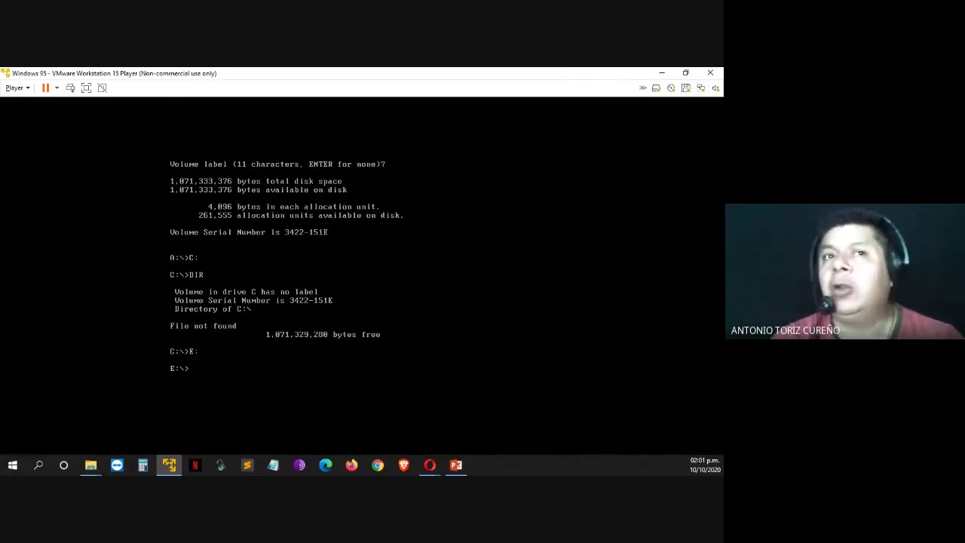
{"action": "type", "text": "DI"}
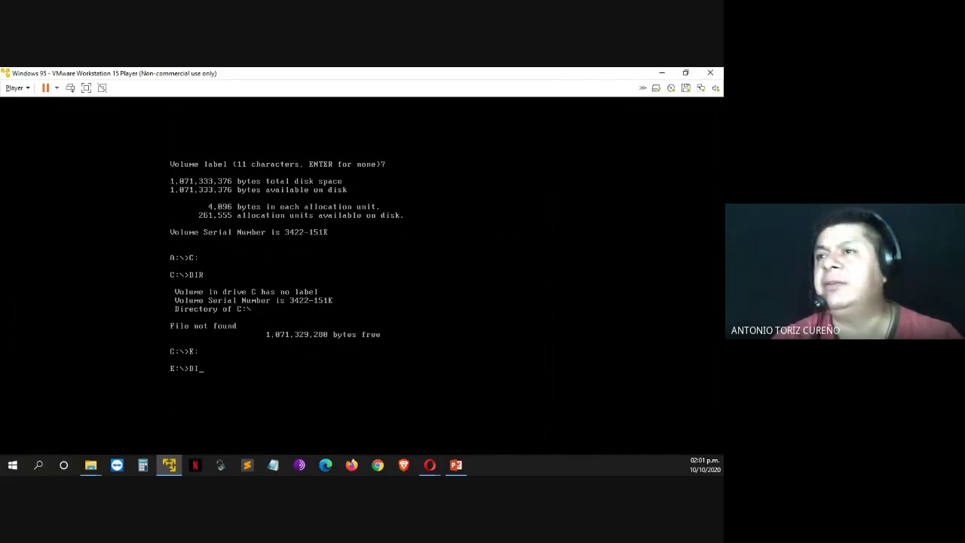
{"action": "type", "text": "R"}
{"action": "key", "text": "Return"}
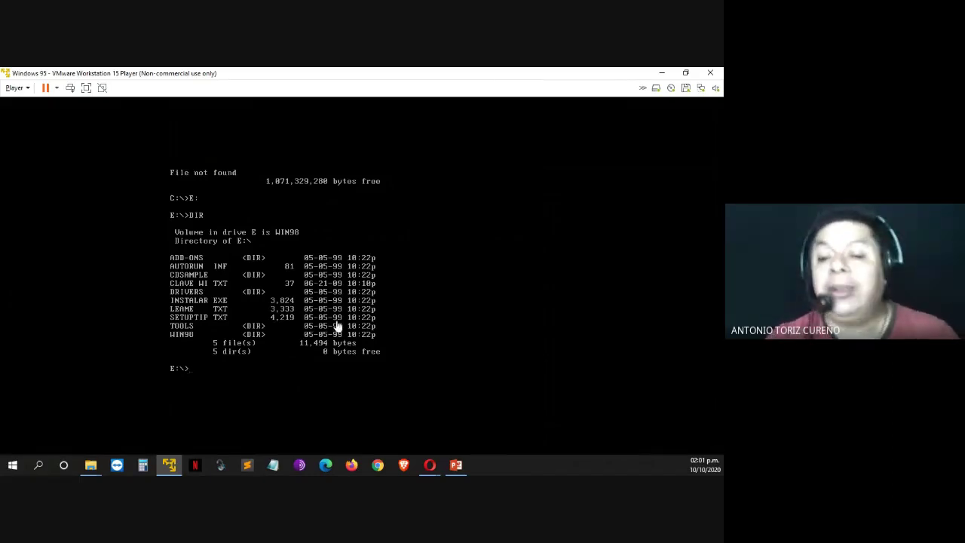
{"action": "key", "text": "alt+Tab"}
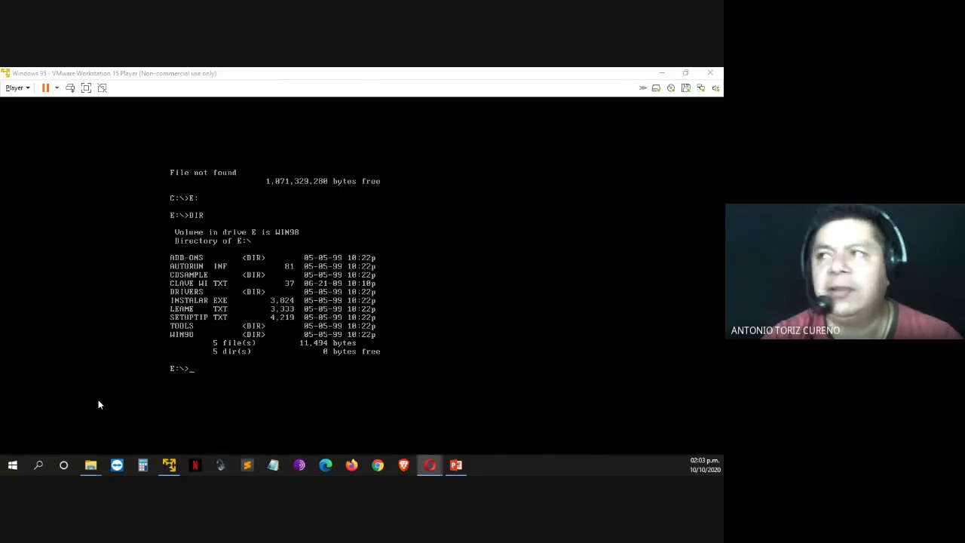
{"action": "left_click", "coordinate": [672, 87]}
Step: Add a USB Controller to the VM's hardware and close the settings dialog
{"action": "left_click", "coordinate": [675, 110]}
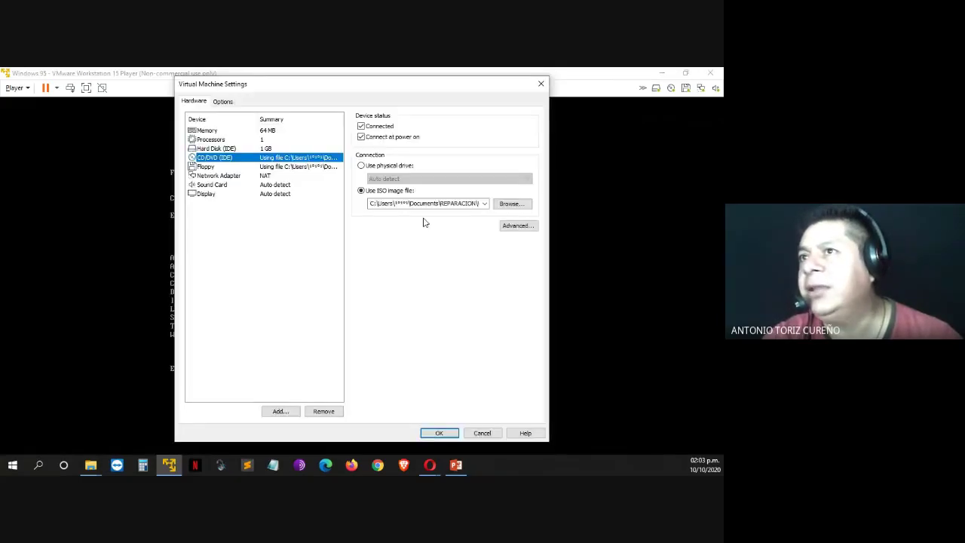
{"action": "left_click", "coordinate": [279, 411]}
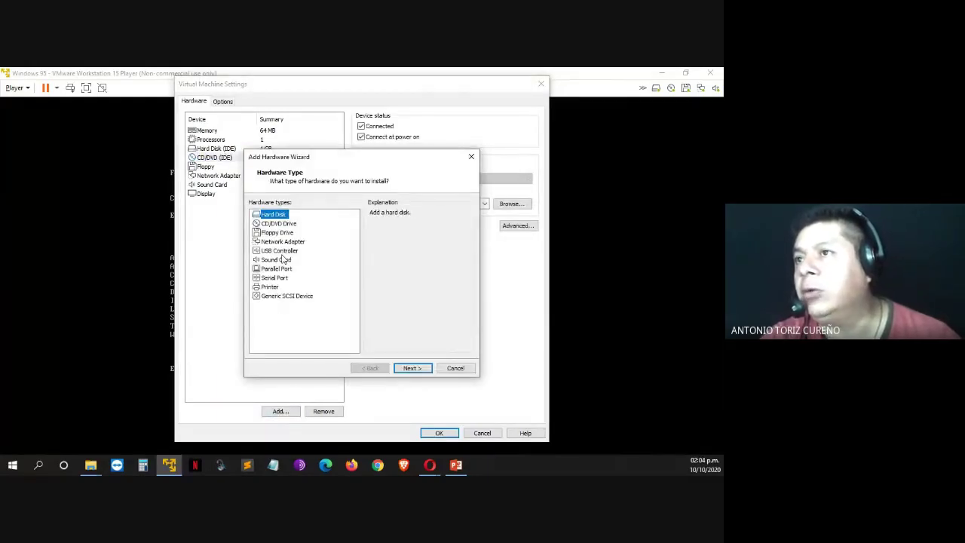
{"action": "left_click", "coordinate": [286, 251]}
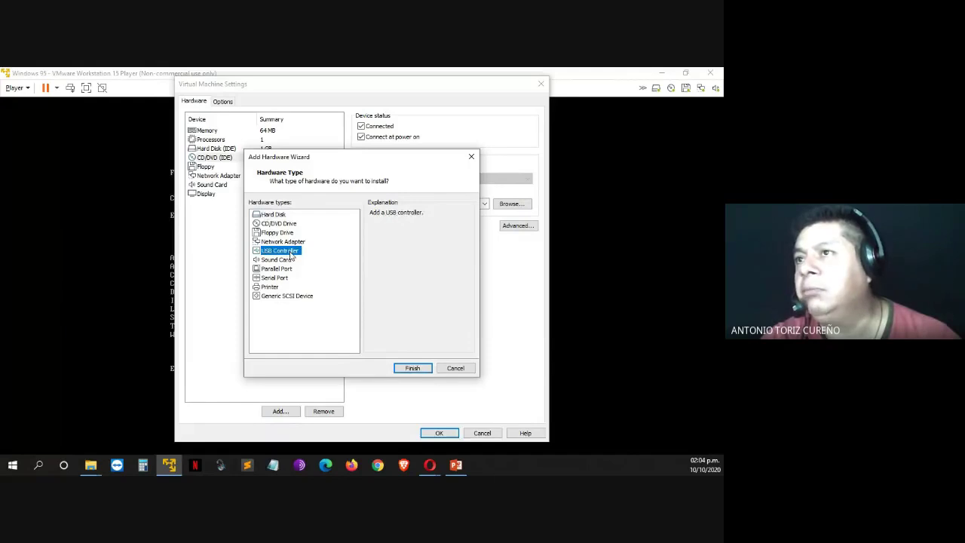
{"action": "left_click", "coordinate": [417, 369]}
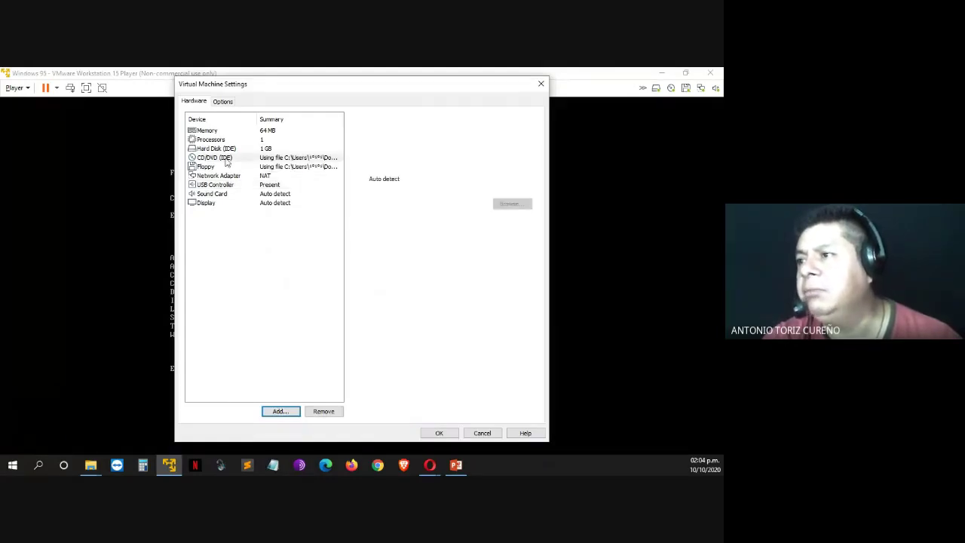
{"action": "left_click", "coordinate": [482, 433]}
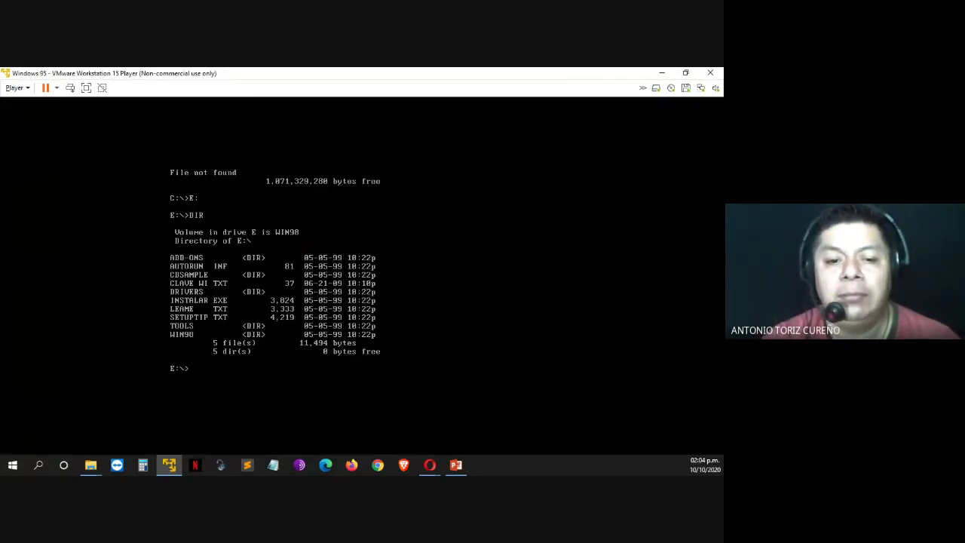
{"action": "key", "text": "alt+Tab"}
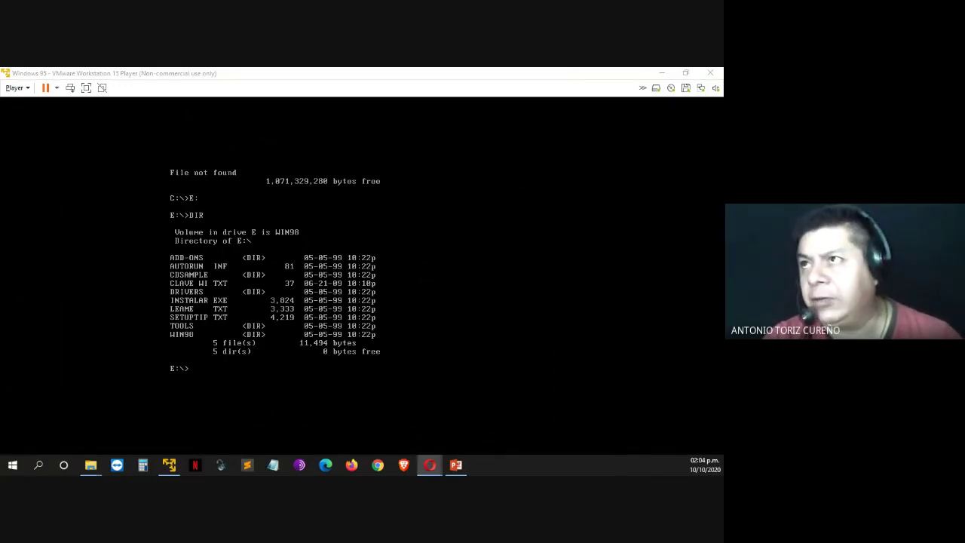
Step: Maximize the browser and play the Blue Screen of Death video fullscreen and muted
{"action": "left_click_drag", "start_coordinate": [405, 161], "coordinate": [375, 71]}
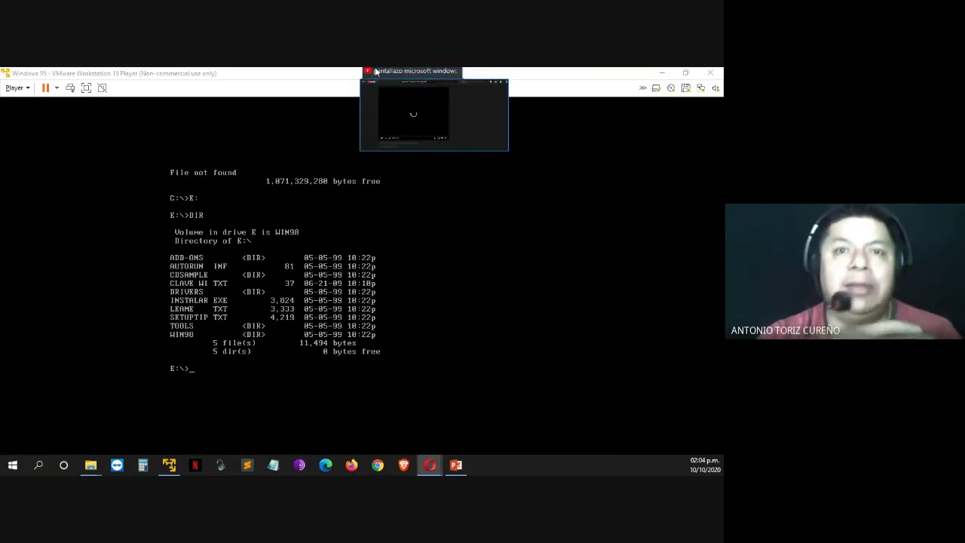
{"action": "double_click", "coordinate": [375, 71]}
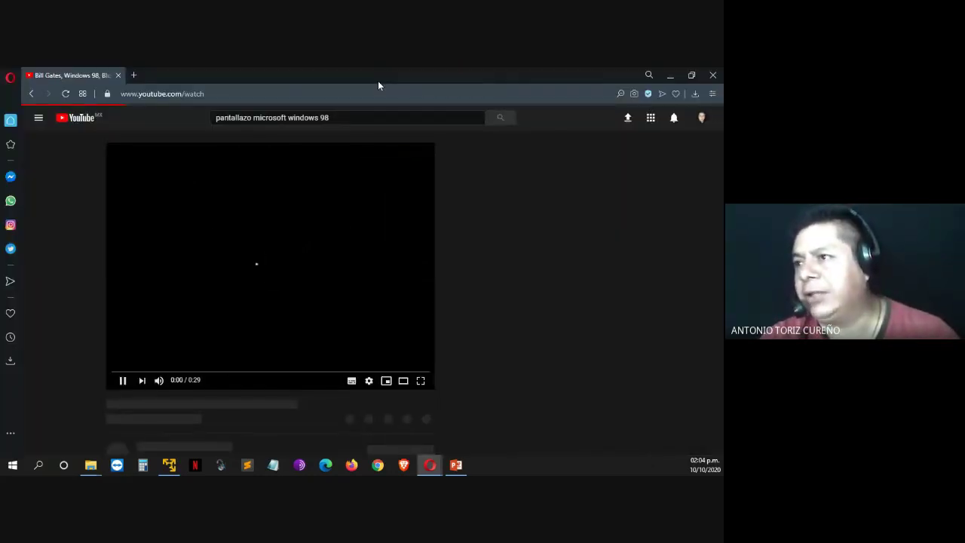
{"action": "left_click", "coordinate": [417, 381]}
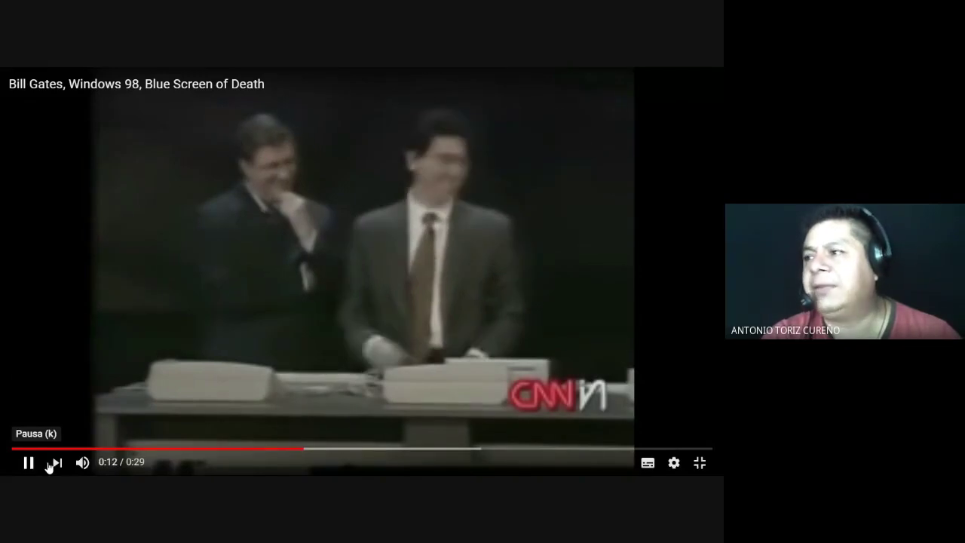
{"action": "left_click", "coordinate": [83, 462]}
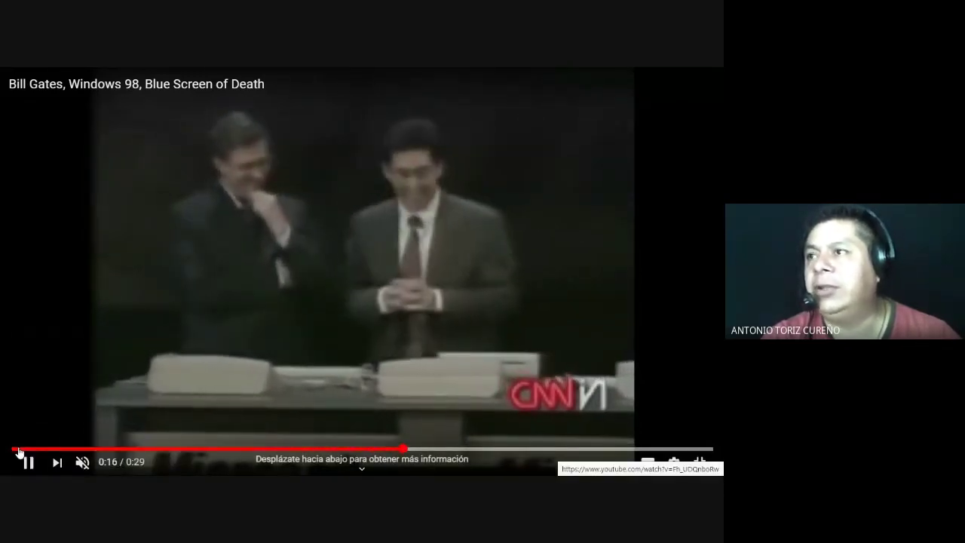
Step: Replay the video, pause it at 0:14, and exit fullscreen
{"action": "left_click", "coordinate": [19, 450]}
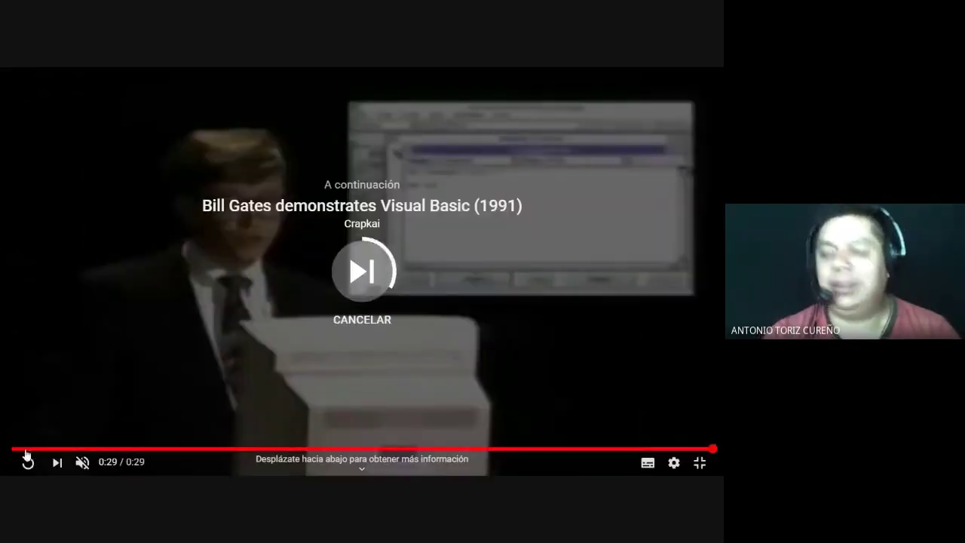
{"action": "left_click", "coordinate": [27, 461]}
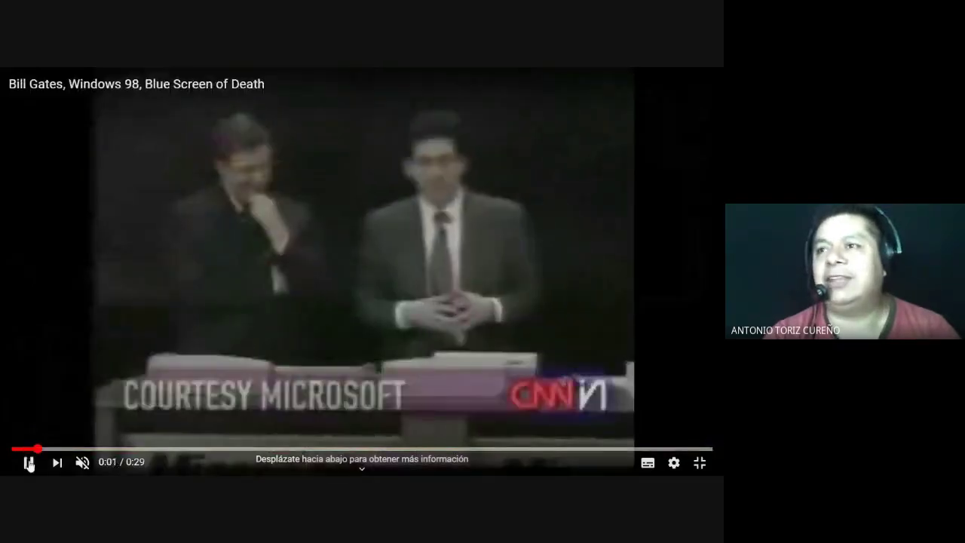
{"action": "left_click", "coordinate": [28, 462]}
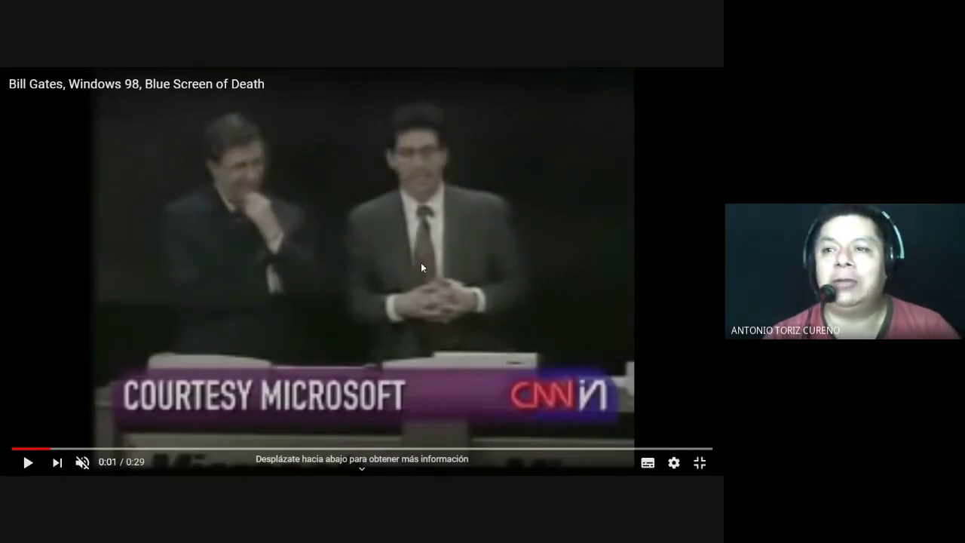
{"action": "left_click", "coordinate": [27, 462]}
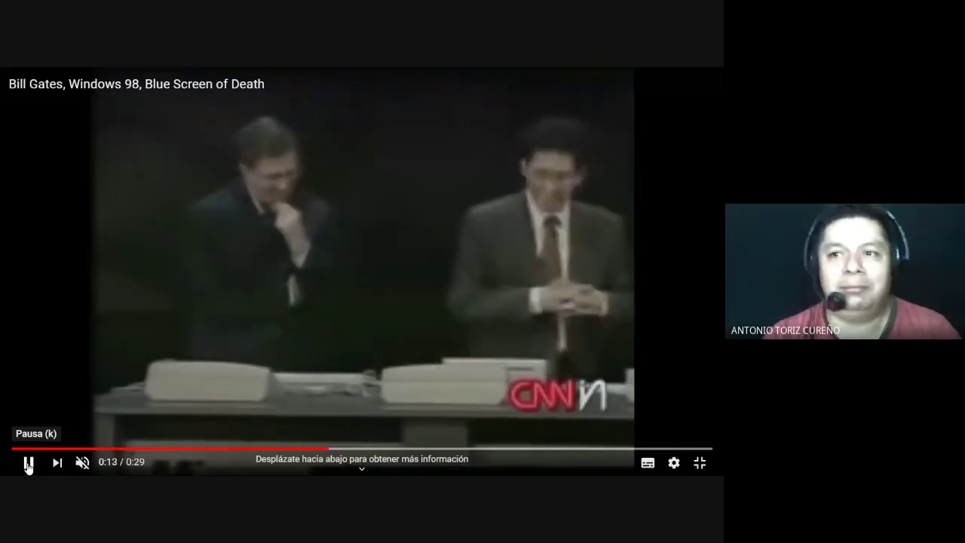
{"action": "left_click", "coordinate": [28, 464]}
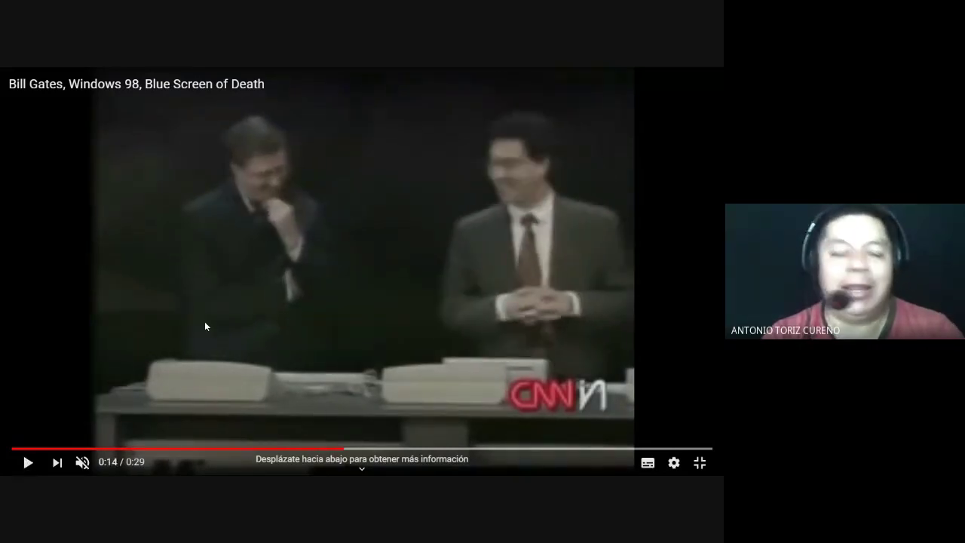
{"action": "key", "text": "Escape"}
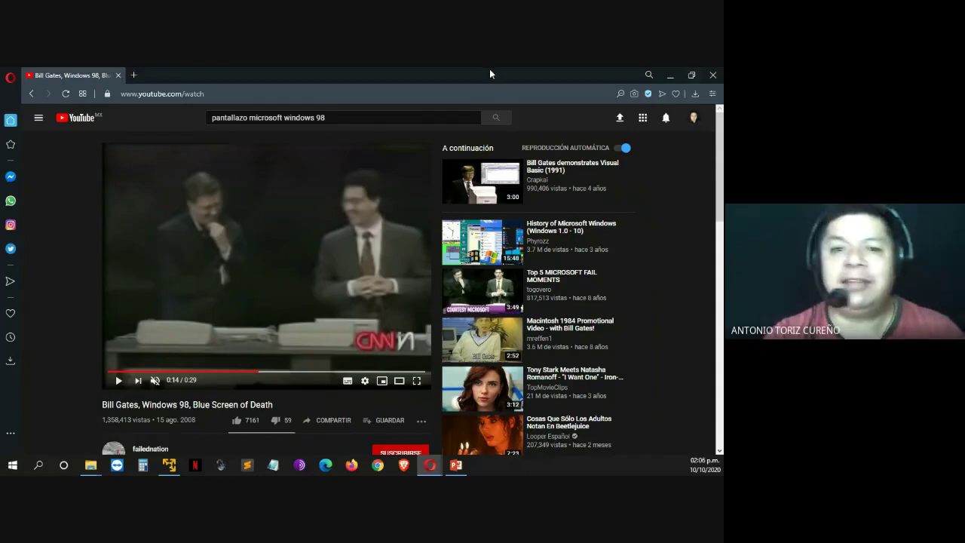
Step: Minimize the browser to check the VM, then return to the loading IBM z15 video
{"action": "key", "text": "super+Down"}
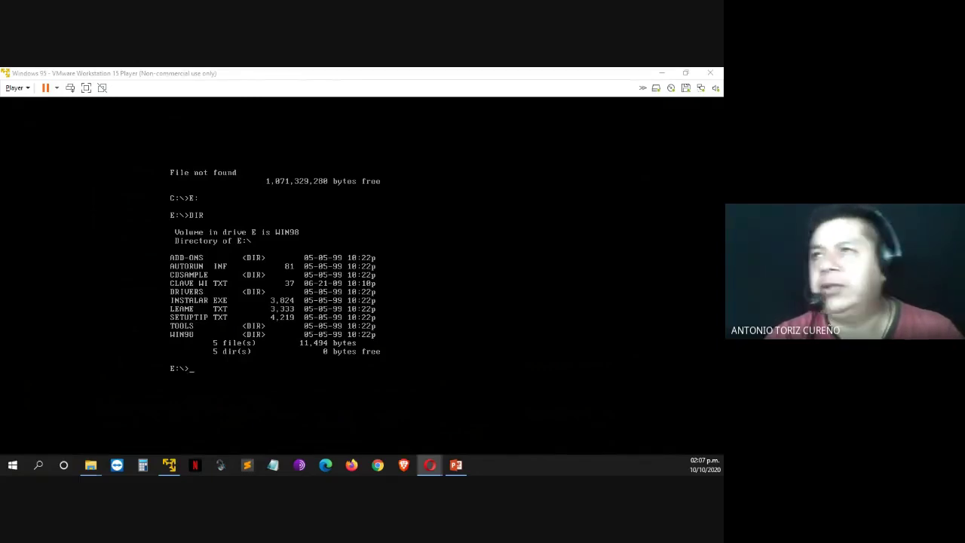
{"action": "key", "text": "alt+Tab"}
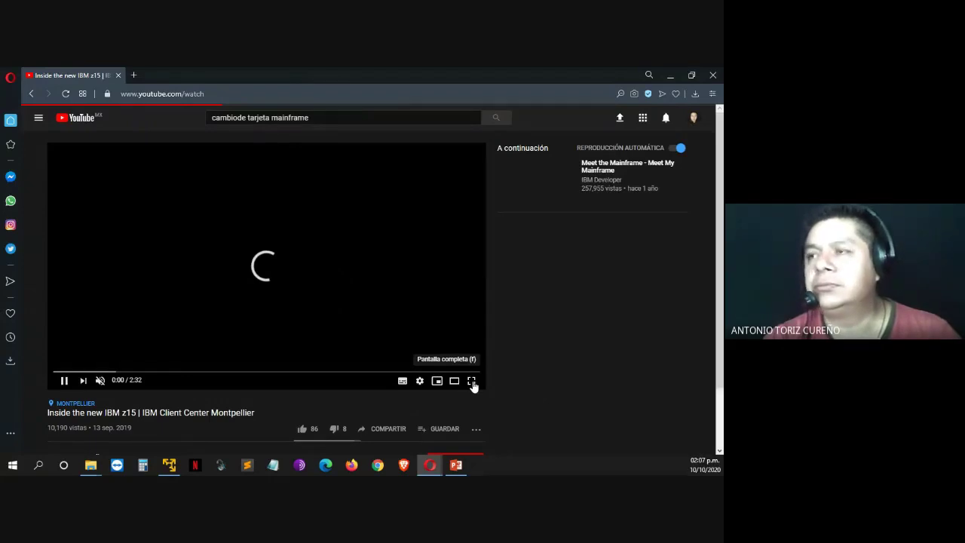
Step: Expand the 'Inside the new IBM z15' video to full screen
{"action": "left_click", "coordinate": [472, 381]}
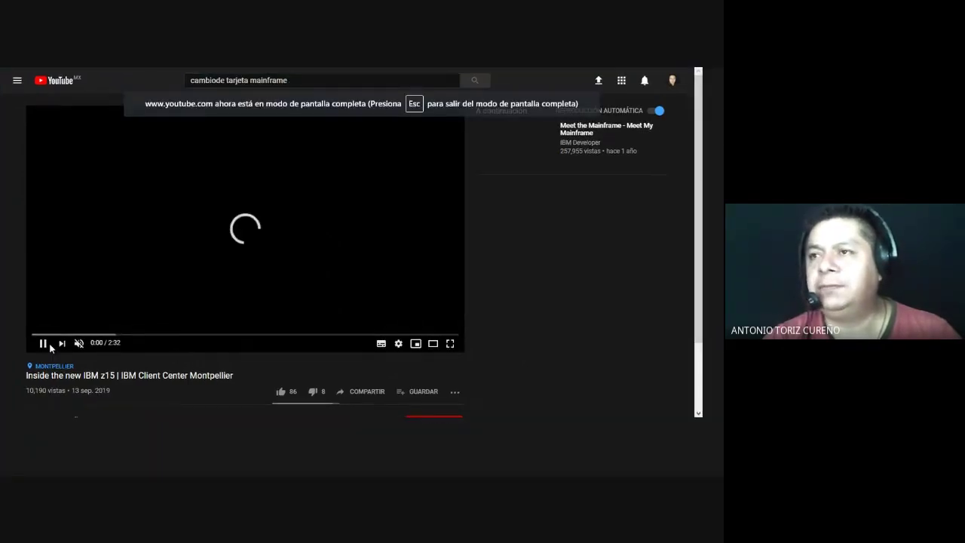
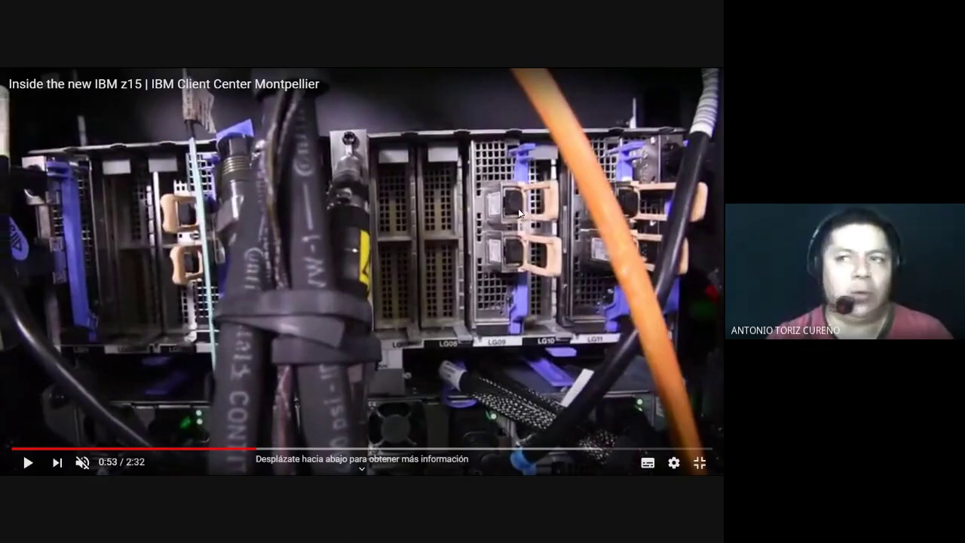
Step: Resume the IBM z15 video, exit fullscreen, and return focus to the Windows 95 VM
{"action": "left_click", "coordinate": [518, 214]}
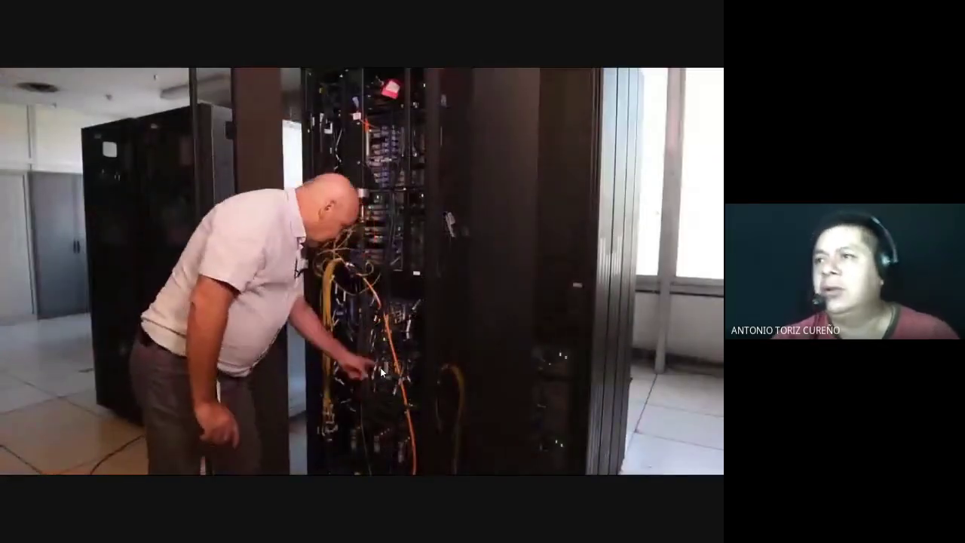
{"action": "mouse_move", "coordinate": [483, 371]}
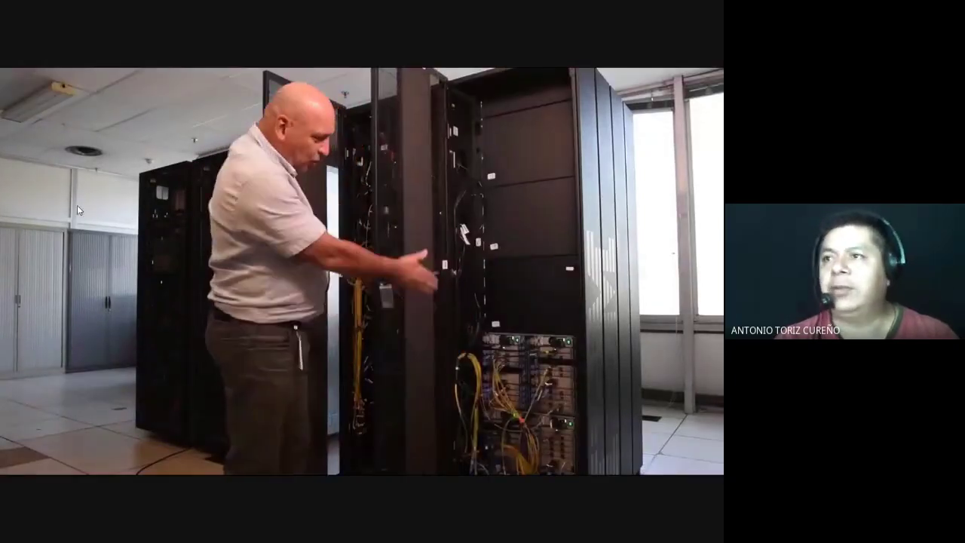
{"action": "mouse_move", "coordinate": [204, 241]}
{"action": "key", "text": "Escape"}
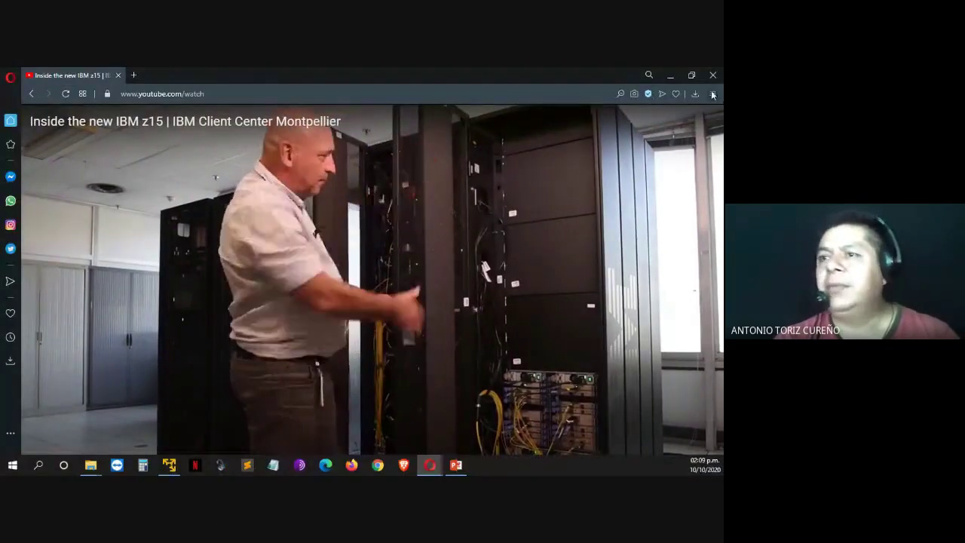
{"action": "key", "text": "alt+Tab"}
{"action": "left_click", "coordinate": [222, 368]}
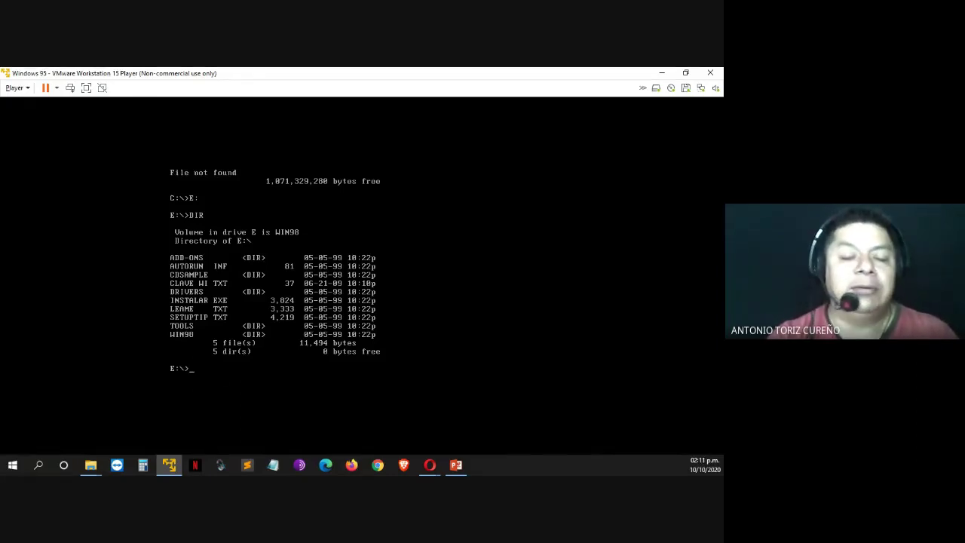
Step: Release keyboard and mouse from the Windows 95 VM, leaving the E: listing on screen
{"action": "key", "text": "alt+Tab"}
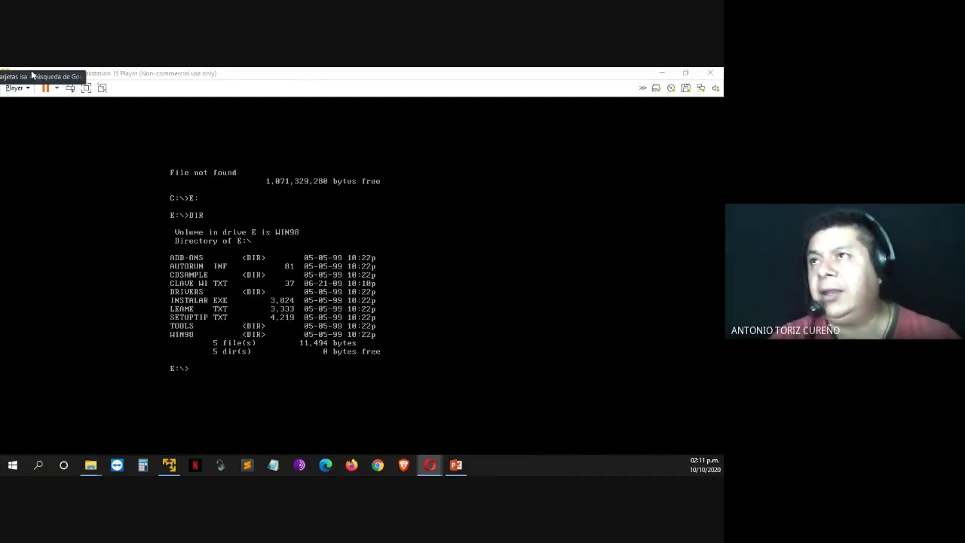
Step: Bring up the 'tarjetas isa' image results, browse the ISA card pictures, then select the query text
{"action": "mouse_move", "coordinate": [292, 86]}
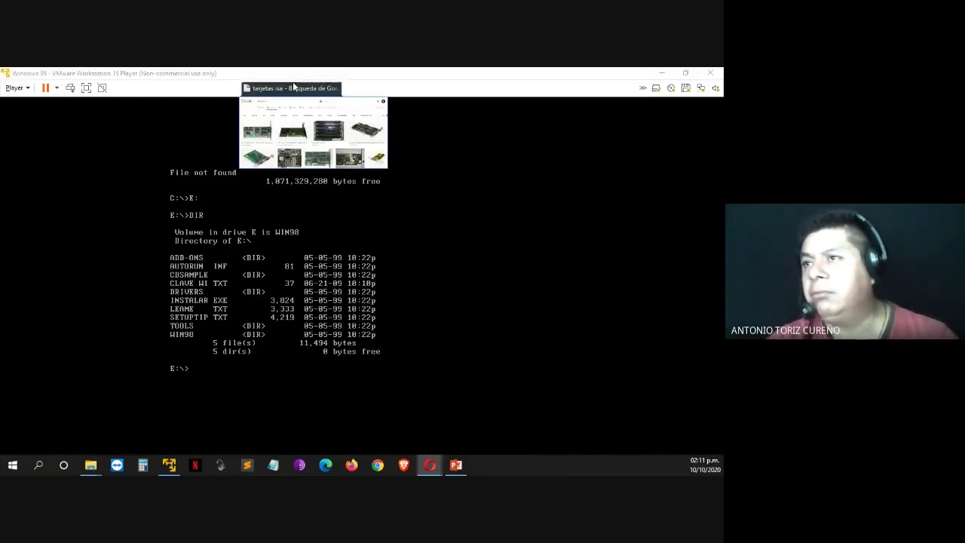
{"action": "left_click", "coordinate": [293, 87]}
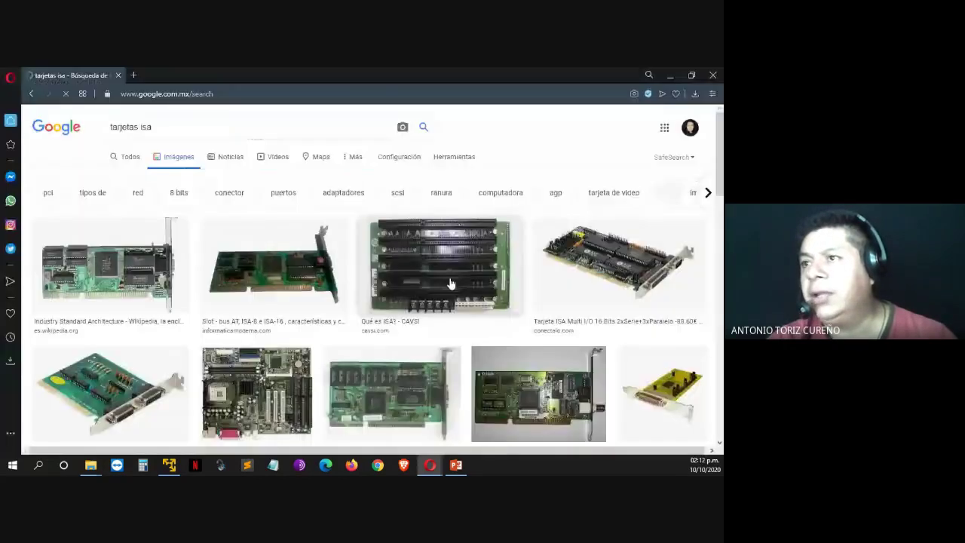
{"action": "scroll", "coordinate": [490, 293], "scroll_direction": "up", "scroll_amount": 3}
{"action": "scroll", "coordinate": [490, 292], "scroll_direction": "down", "scroll_amount": 3}
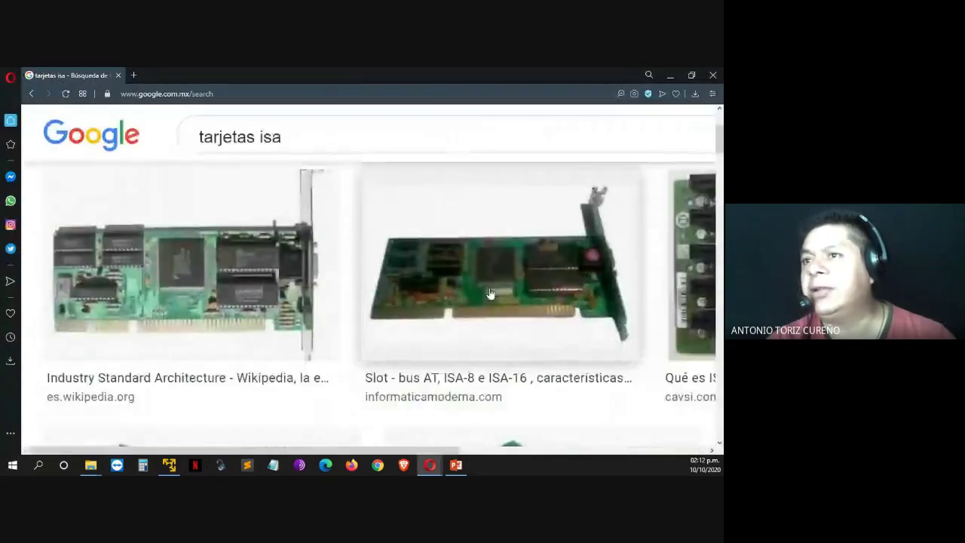
{"action": "scroll", "coordinate": [490, 292], "scroll_direction": "right", "scroll_amount": 4}
{"action": "scroll", "coordinate": [490, 293], "scroll_direction": "right", "scroll_amount": 1}
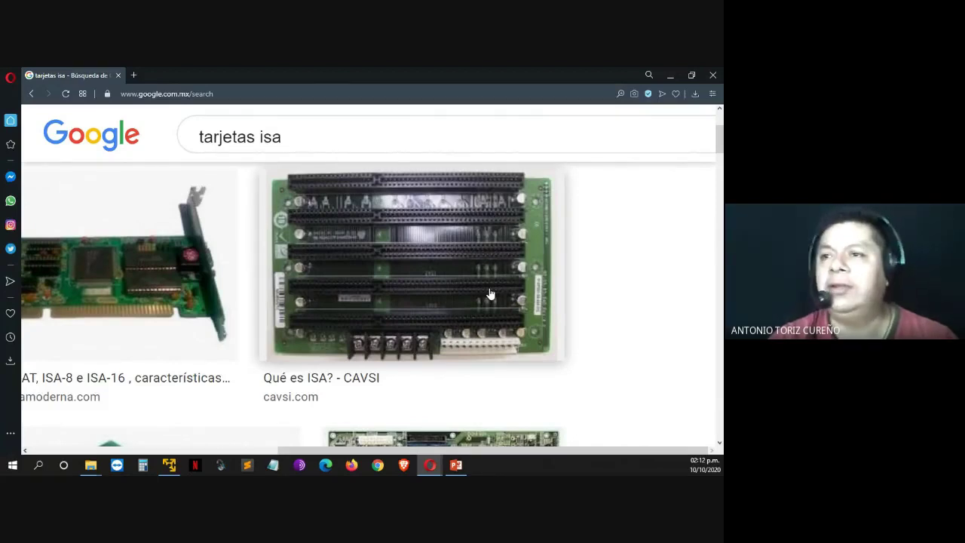
{"action": "scroll", "coordinate": [490, 293], "scroll_direction": "down", "scroll_amount": 5}
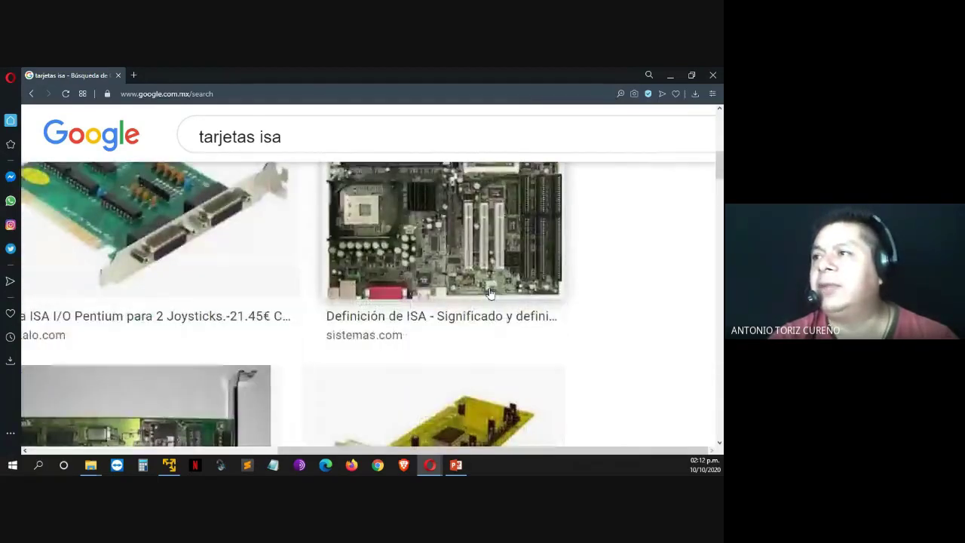
{"action": "scroll", "coordinate": [489, 293], "scroll_direction": "up", "scroll_amount": 3}
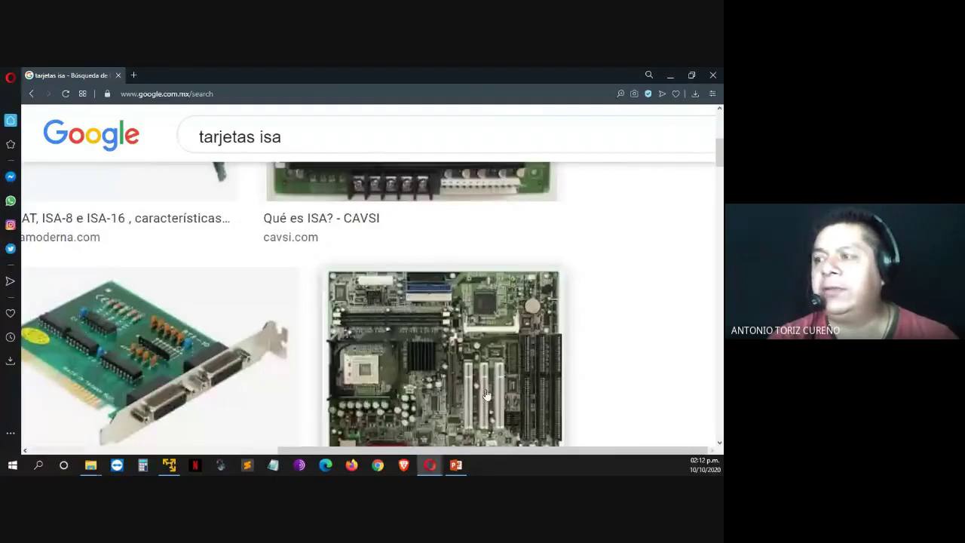
{"action": "scroll", "coordinate": [486, 392], "scroll_direction": "down", "scroll_amount": 2}
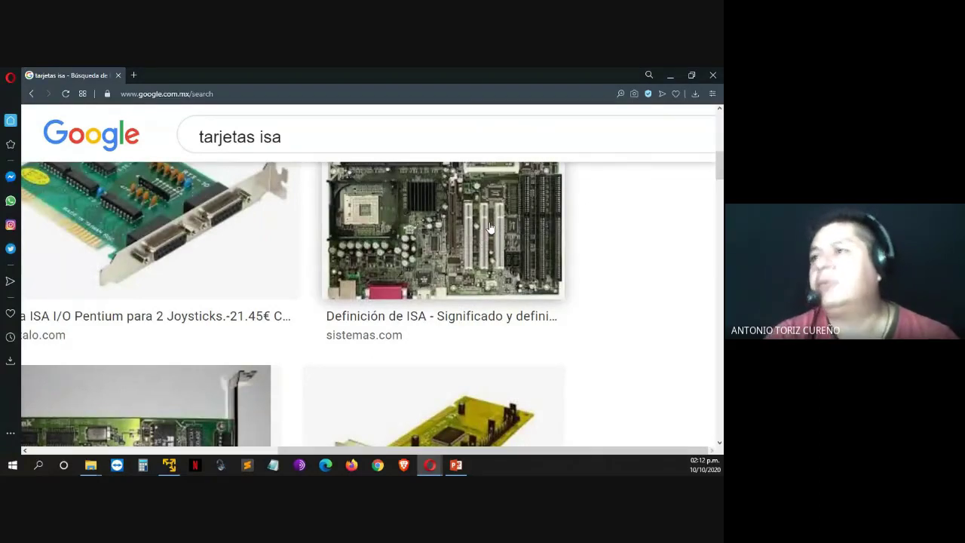
{"action": "scroll", "coordinate": [490, 227], "scroll_direction": "down", "scroll_amount": 2}
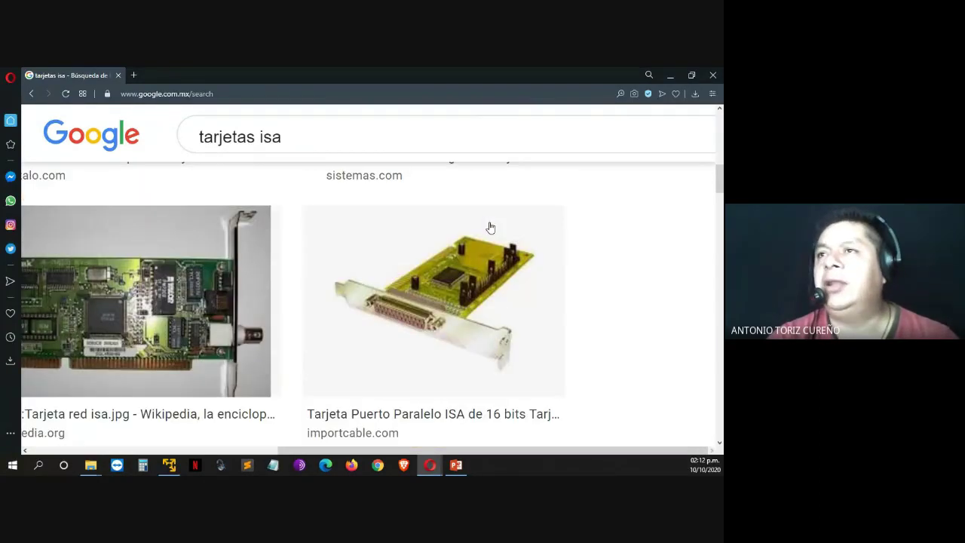
{"action": "scroll", "coordinate": [490, 227], "scroll_direction": "down", "scroll_amount": 3}
{"action": "scroll", "coordinate": [490, 227], "scroll_direction": "up", "scroll_amount": 6}
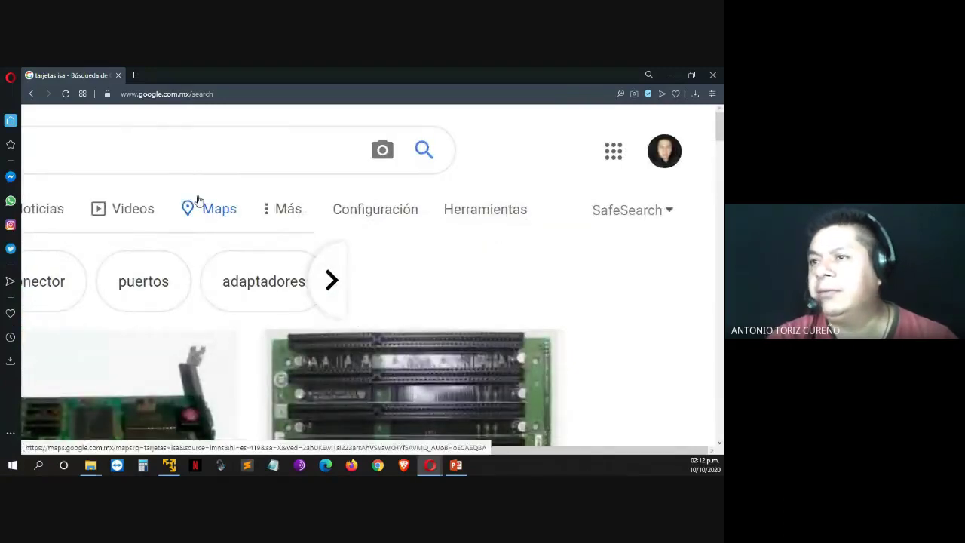
{"action": "scroll", "coordinate": [198, 200], "scroll_direction": "down", "scroll_amount": 3}
{"action": "scroll", "coordinate": [198, 201], "scroll_direction": "down", "scroll_amount": 5}
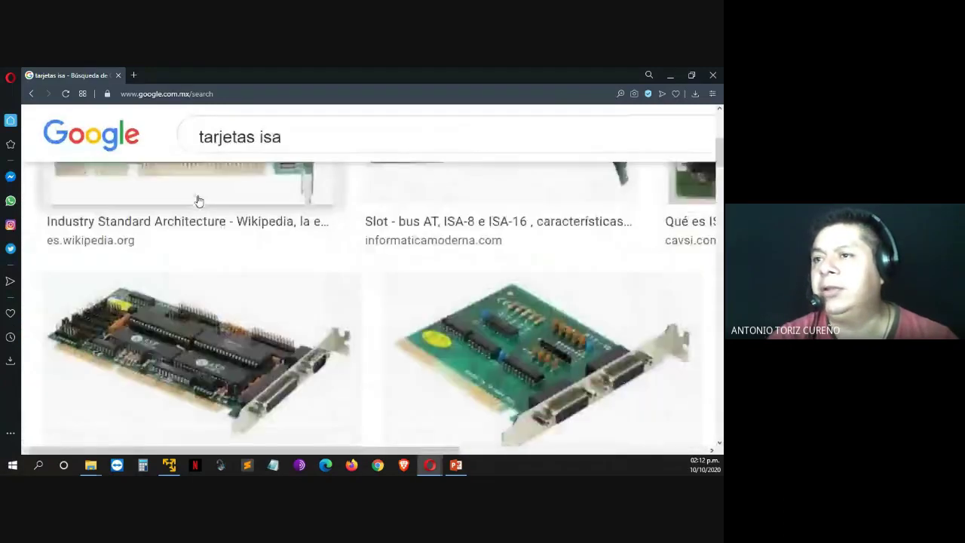
{"action": "scroll", "coordinate": [198, 200], "scroll_direction": "down", "scroll_amount": 2}
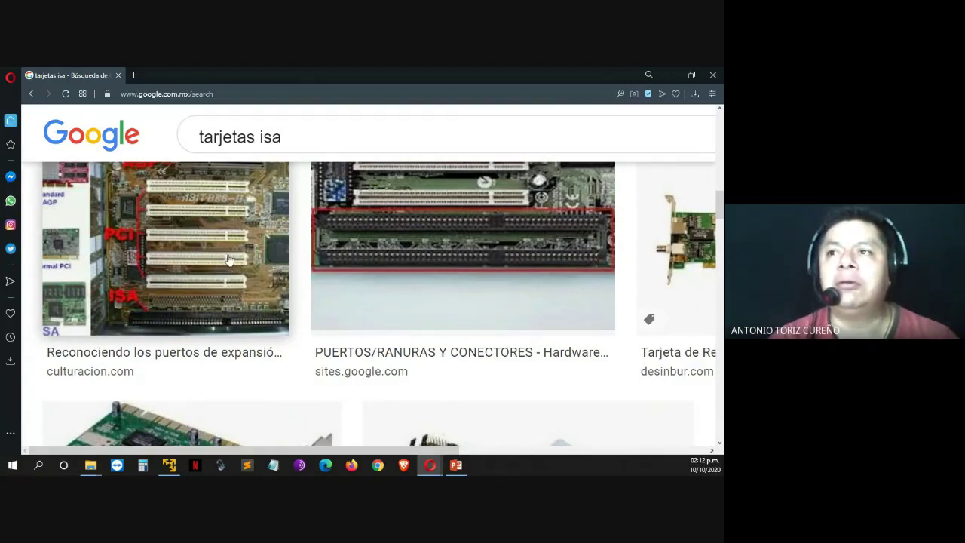
{"action": "scroll", "coordinate": [211, 240], "scroll_direction": "up", "scroll_amount": 1}
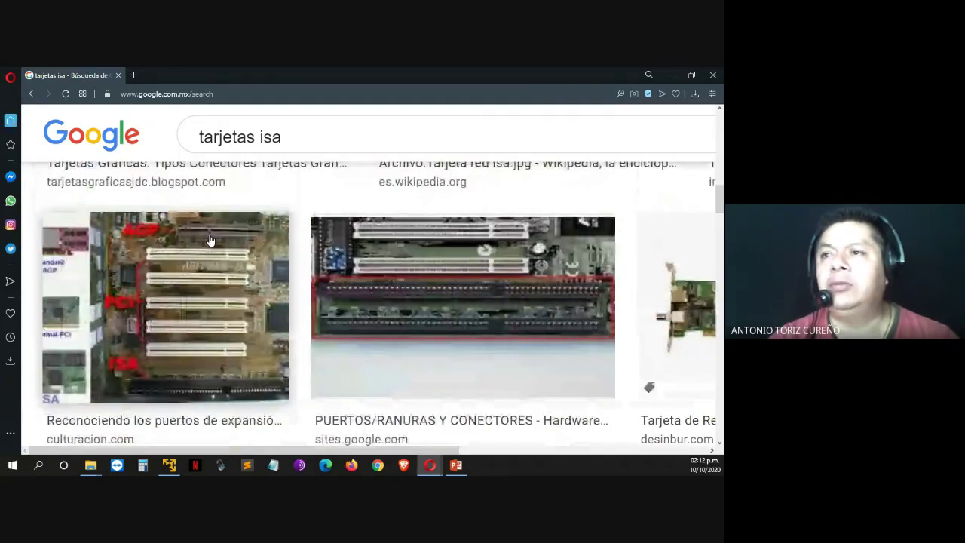
{"action": "scroll", "coordinate": [210, 241], "scroll_direction": "up", "scroll_amount": 1}
{"action": "scroll", "coordinate": [210, 240], "scroll_direction": "up", "scroll_amount": 3}
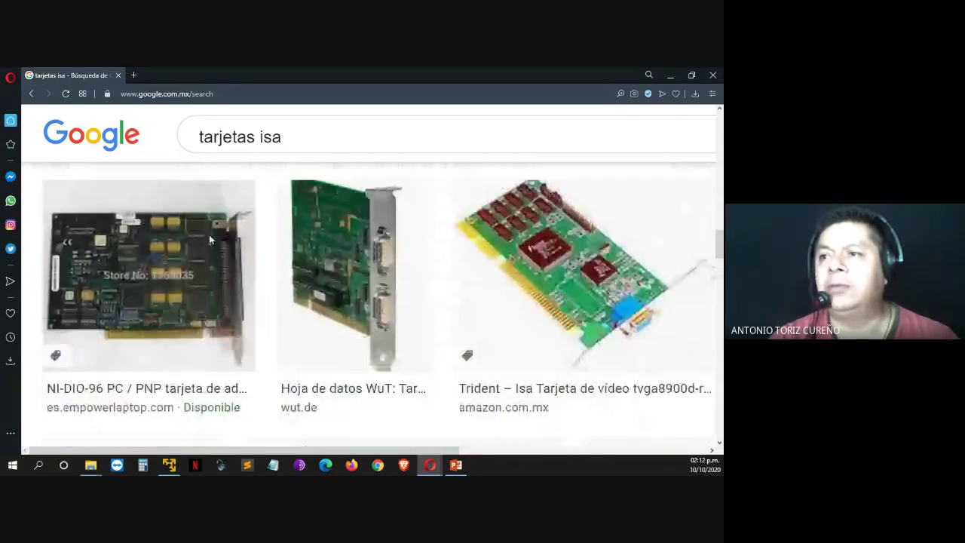
{"action": "scroll", "coordinate": [210, 240], "scroll_direction": "down", "scroll_amount": 1}
{"action": "scroll", "coordinate": [211, 241], "scroll_direction": "down", "scroll_amount": 3}
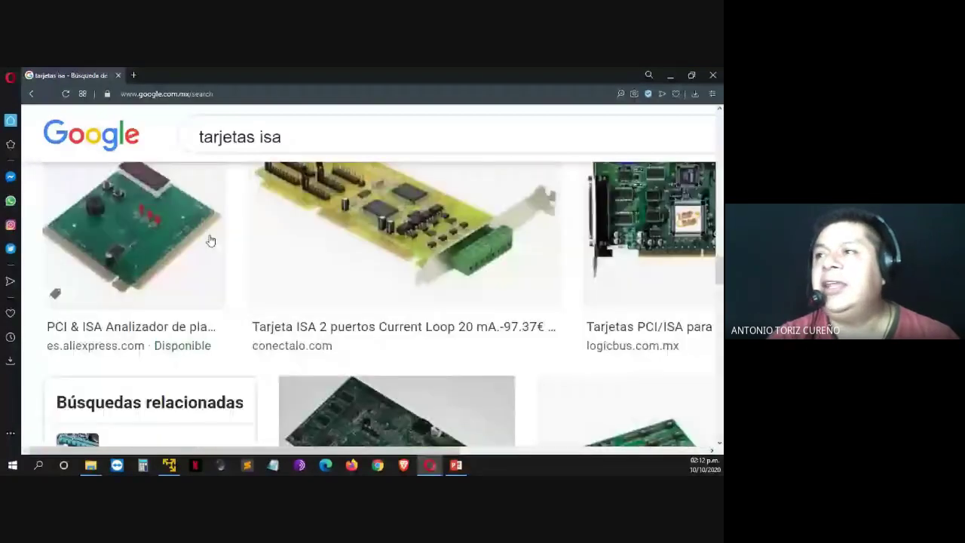
{"action": "scroll", "coordinate": [215, 242], "scroll_direction": "down", "scroll_amount": 2}
{"action": "scroll", "coordinate": [211, 241], "scroll_direction": "down", "scroll_amount": 2}
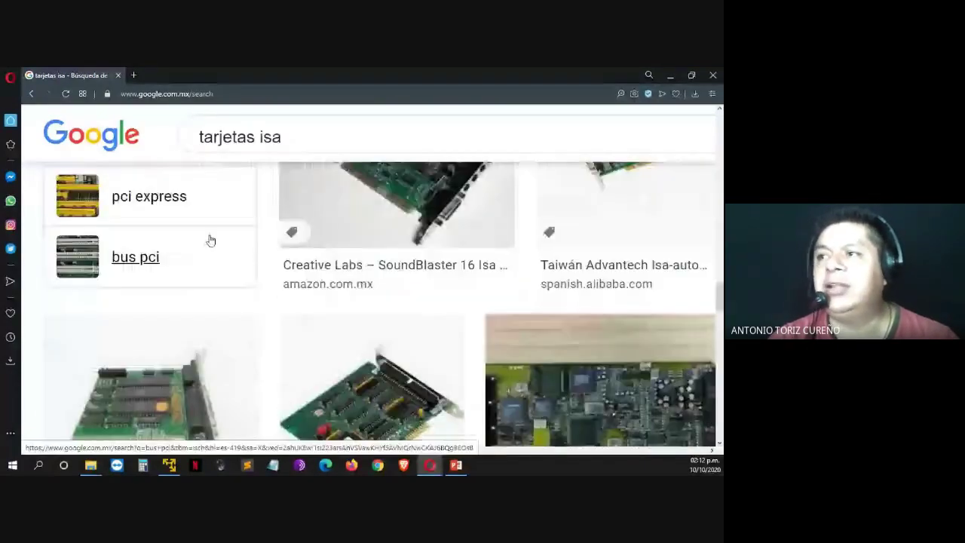
{"action": "scroll", "coordinate": [208, 242], "scroll_direction": "up", "scroll_amount": 2}
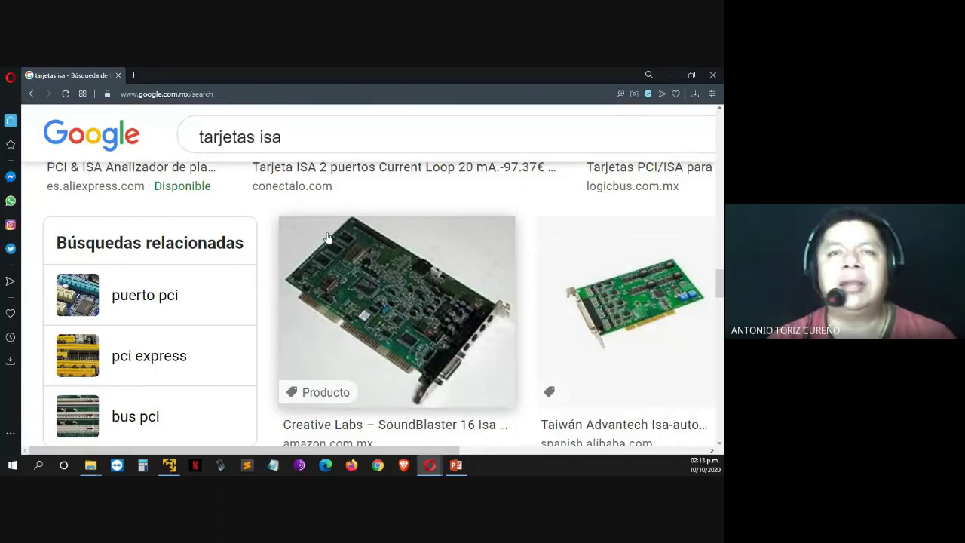
{"action": "left_click_drag", "start_coordinate": [297, 136], "coordinate": [161, 140]}
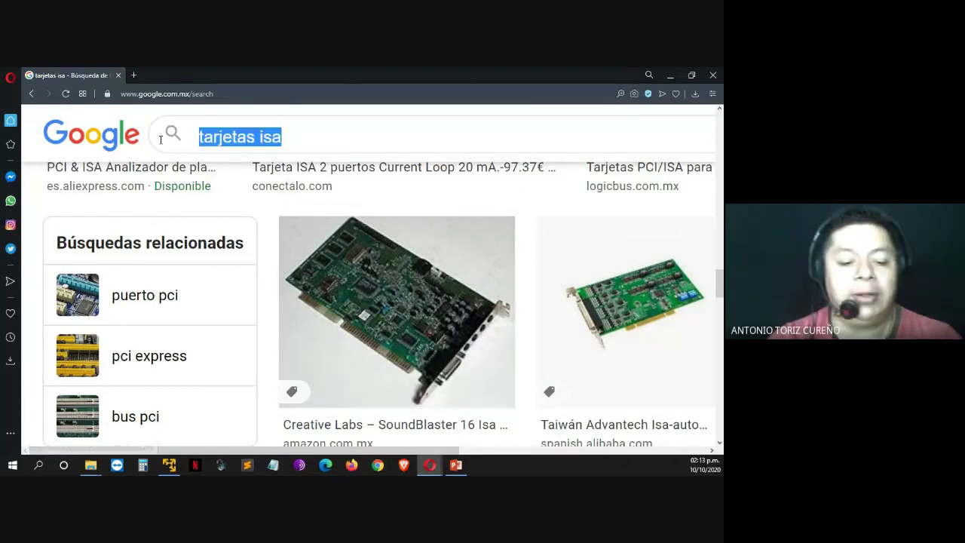
Step: Search Google Images for 'ati radeon hd 4200' and scroll through the results
{"action": "type", "text": "ATI RAD"}
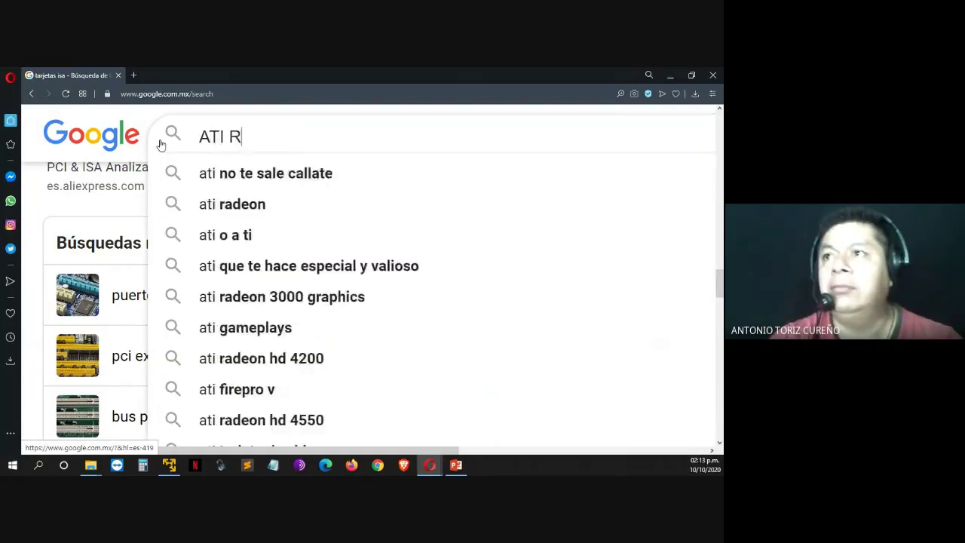
{"action": "key", "text": "Down"}
{"action": "key", "text": "Down"}
{"action": "key", "text": "Down"}
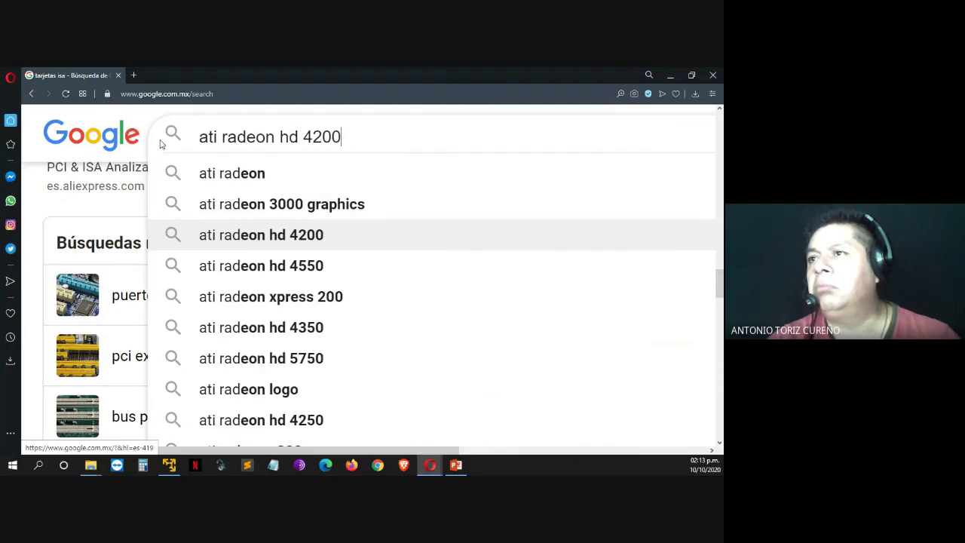
{"action": "key", "text": "Return"}
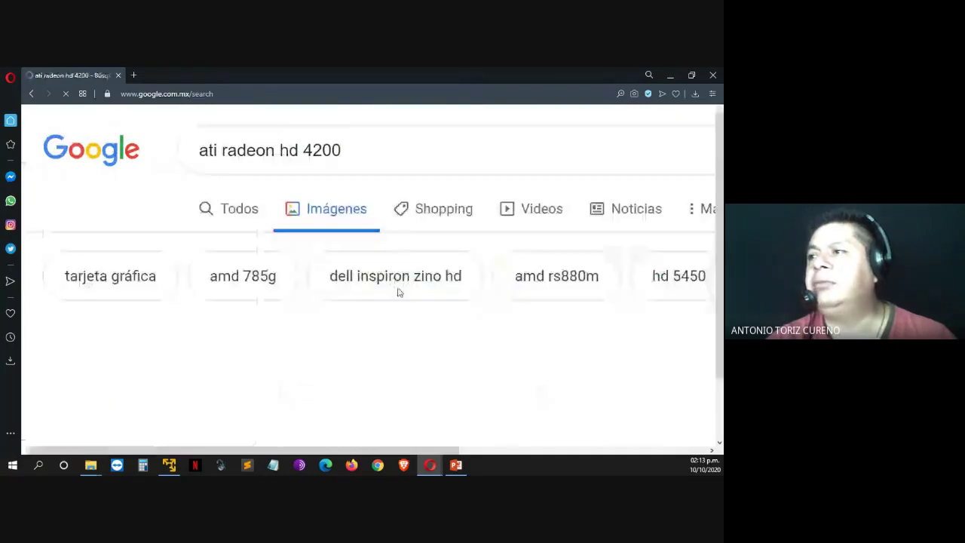
{"action": "scroll", "coordinate": [398, 292], "scroll_direction": "down", "scroll_amount": 2}
{"action": "scroll", "coordinate": [395, 293], "scroll_direction": "down", "scroll_amount": 6}
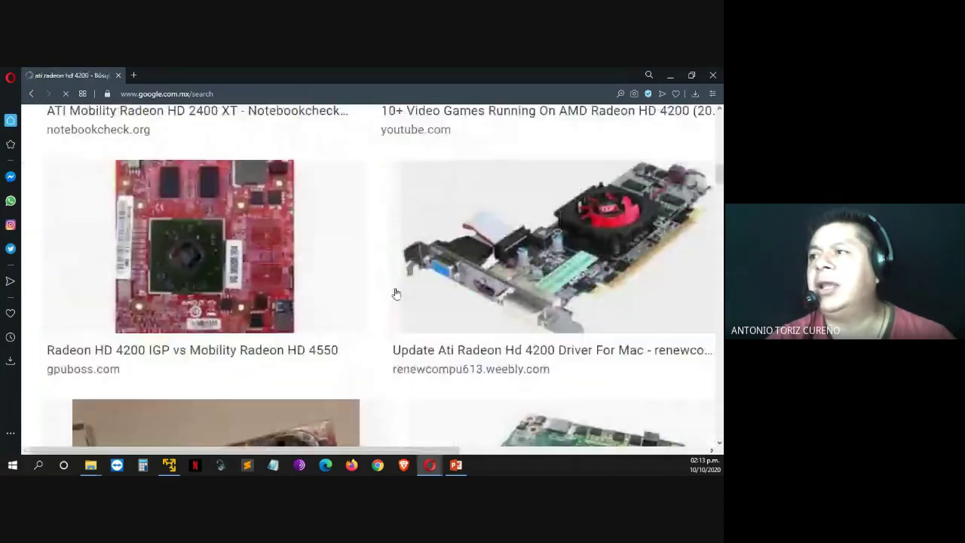
{"action": "scroll", "coordinate": [395, 291], "scroll_direction": "down", "scroll_amount": 2}
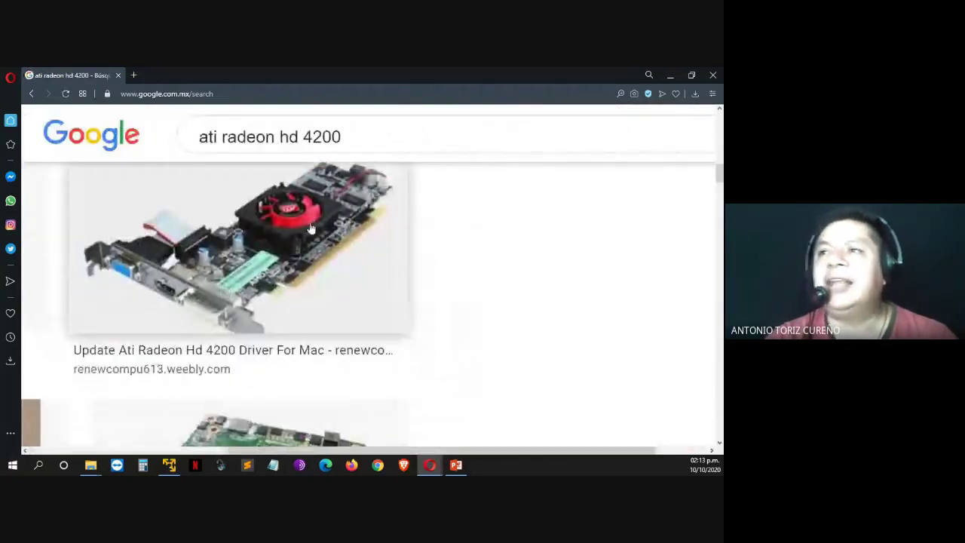
Step: Open the Radeon HD 4200 card result, reset page zoom, browse it, then close the browser
{"action": "left_click", "coordinate": [312, 230]}
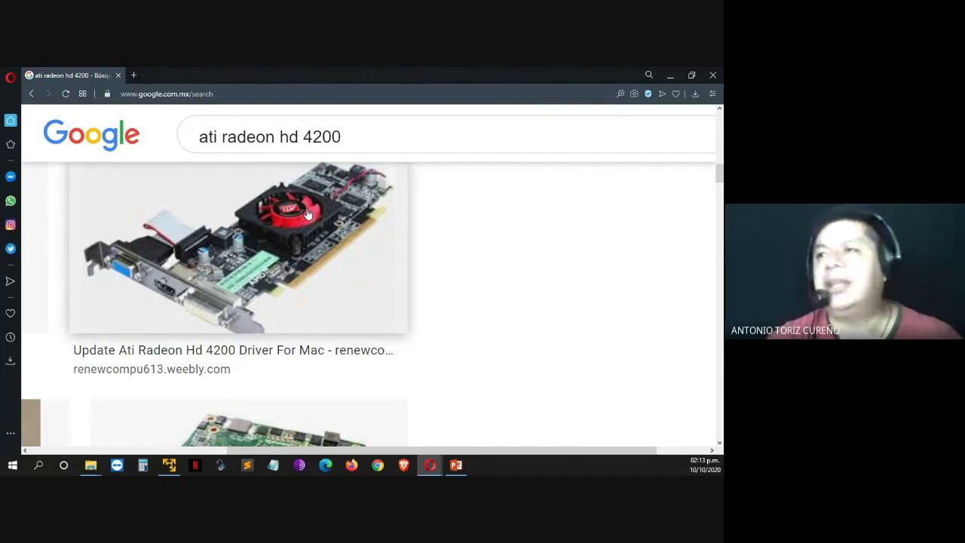
{"action": "scroll", "coordinate": [279, 281], "scroll_direction": "down", "scroll_amount": 1}
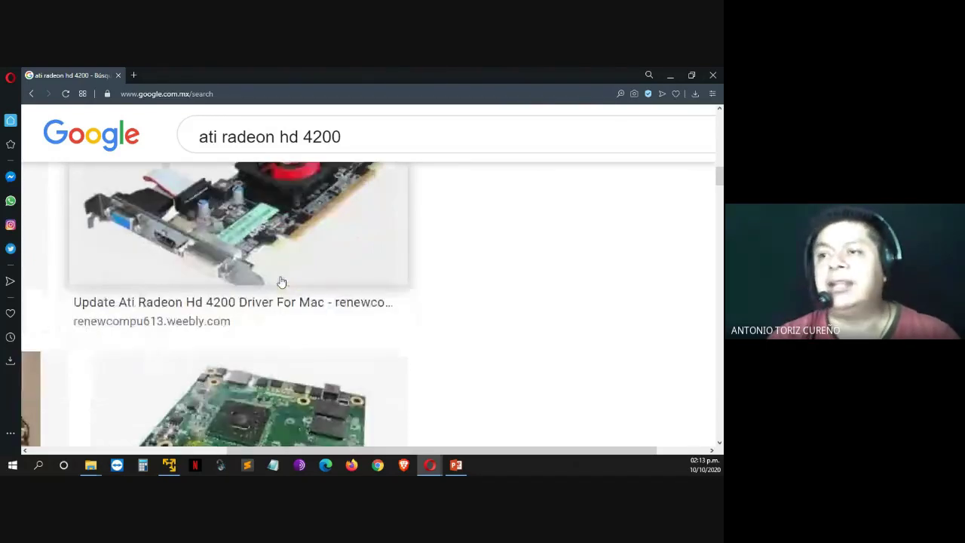
{"action": "scroll", "coordinate": [279, 280], "scroll_direction": "down", "scroll_amount": 2}
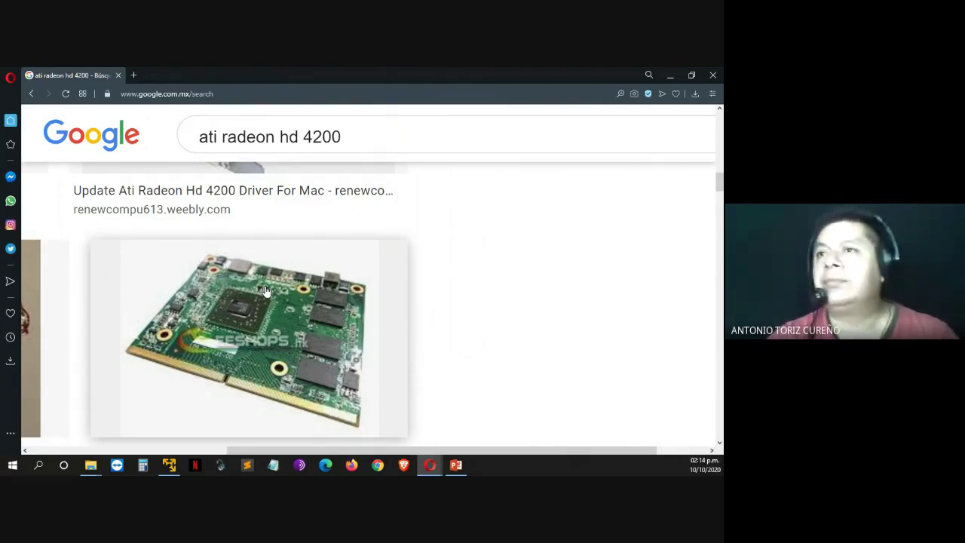
{"action": "key", "text": "ctrl+0"}
{"action": "scroll", "coordinate": [340, 368], "scroll_direction": "down", "scroll_amount": 10}
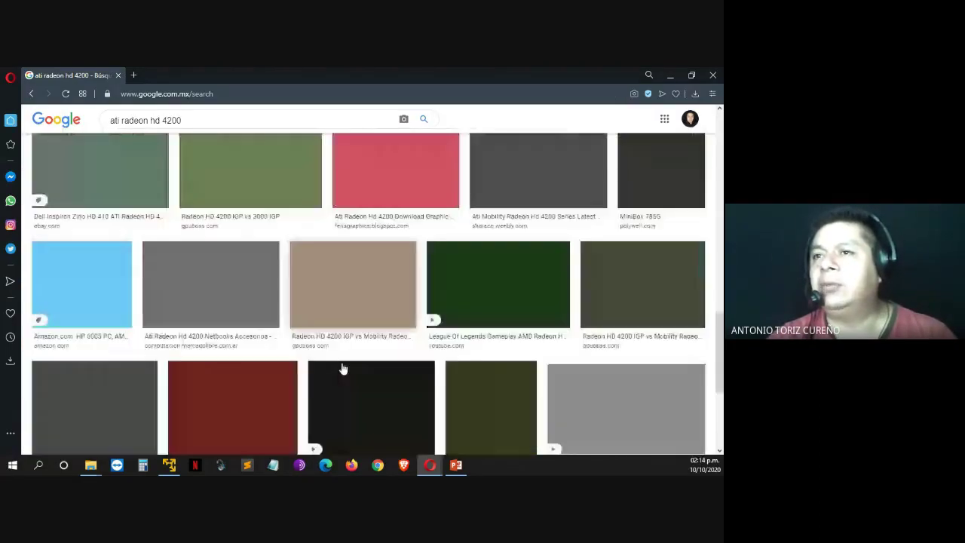
{"action": "scroll", "coordinate": [340, 369], "scroll_direction": "down", "scroll_amount": 4}
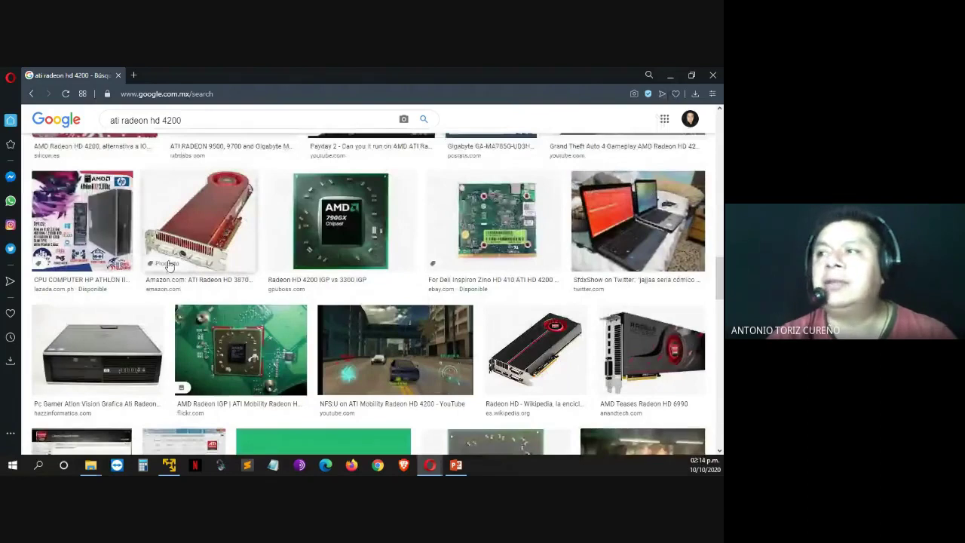
{"action": "scroll", "coordinate": [170, 265], "scroll_direction": "down", "scroll_amount": 1}
{"action": "scroll", "coordinate": [170, 266], "scroll_direction": "down", "scroll_amount": 2}
{"action": "scroll", "coordinate": [169, 266], "scroll_direction": "down", "scroll_amount": 2}
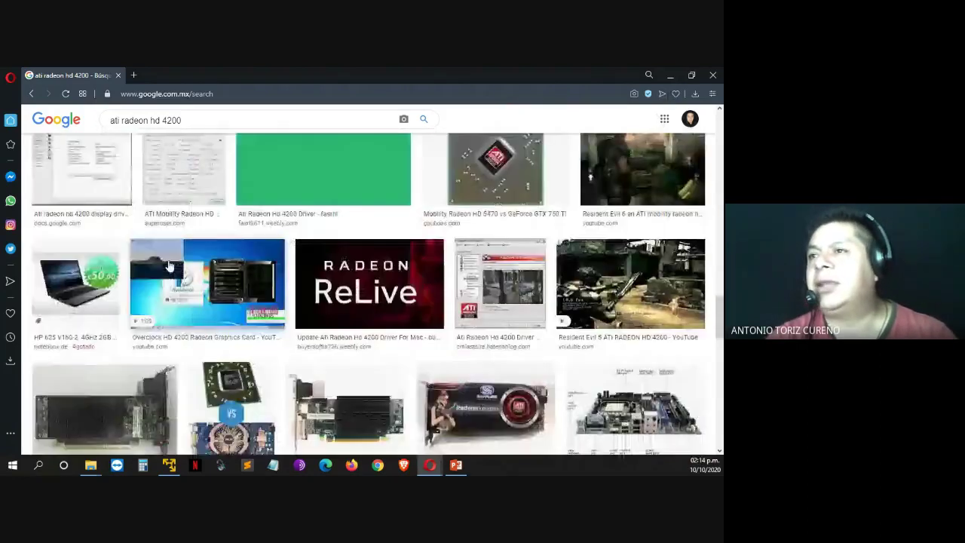
{"action": "scroll", "coordinate": [170, 265], "scroll_direction": "down", "scroll_amount": 2}
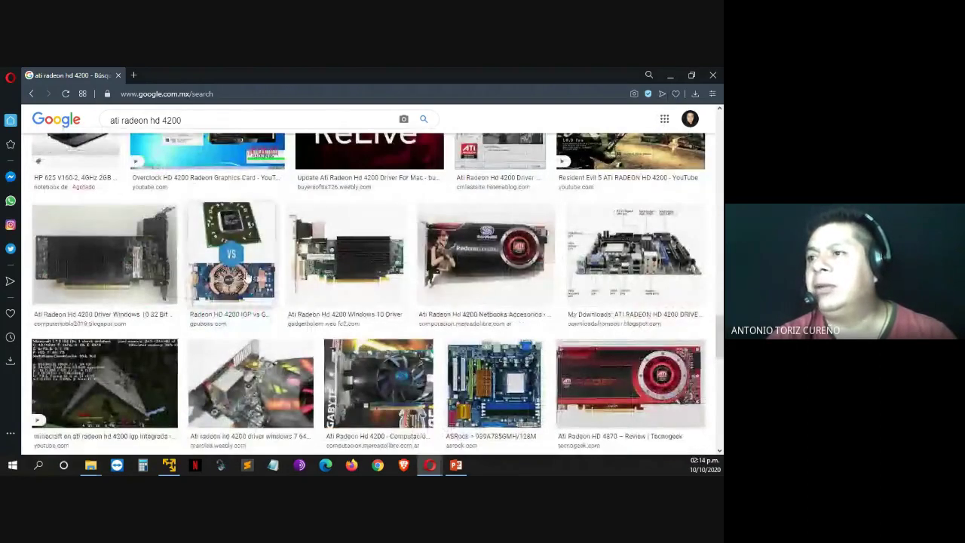
{"action": "scroll", "coordinate": [247, 277], "scroll_direction": "down", "scroll_amount": 2}
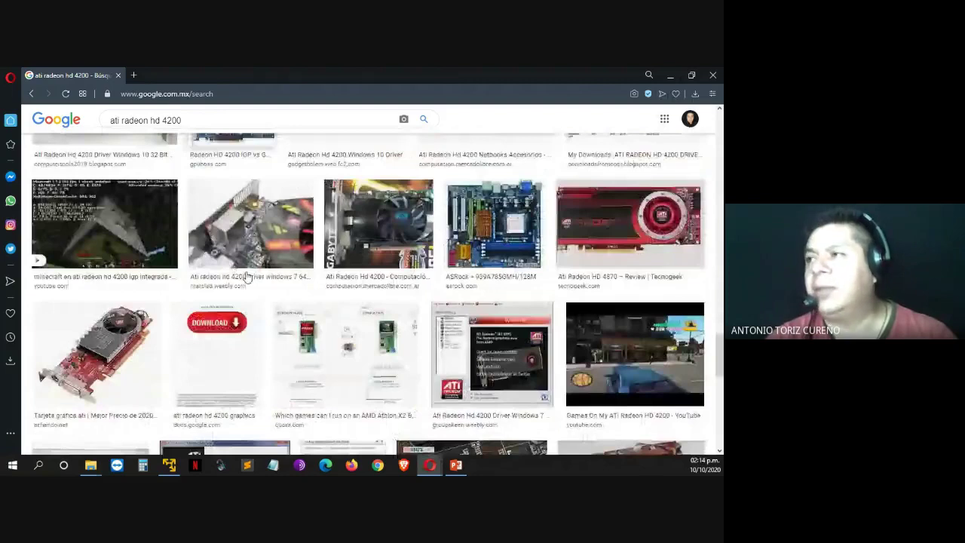
{"action": "left_click", "coordinate": [713, 75]}
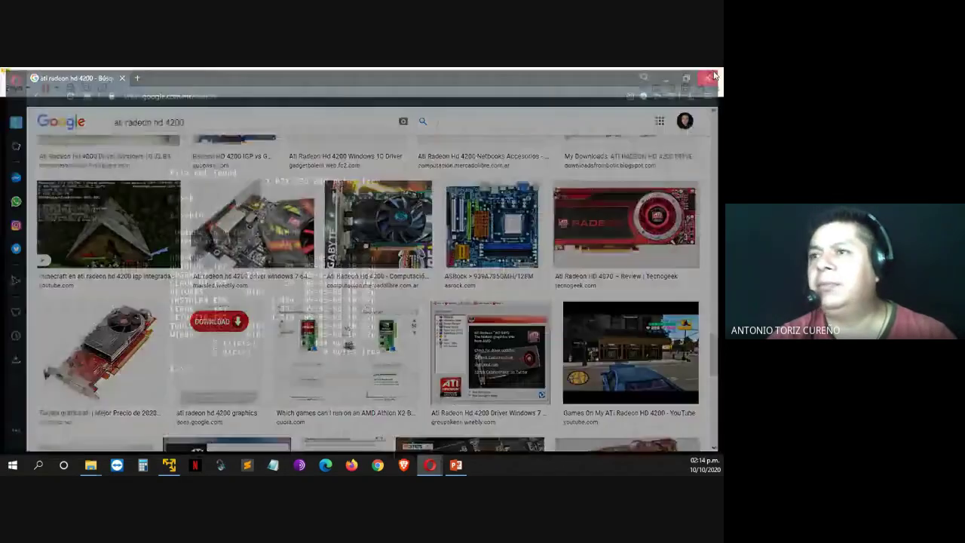
{"action": "left_click", "coordinate": [179, 390]}
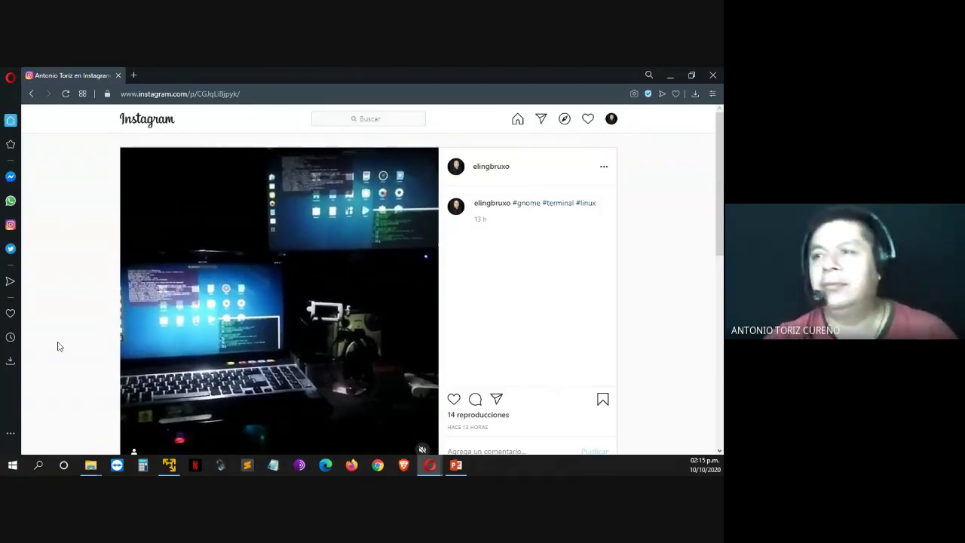
Step: Close the Opera window showing the Instagram post to reveal the VM at E:\>
{"action": "left_click", "coordinate": [713, 75]}
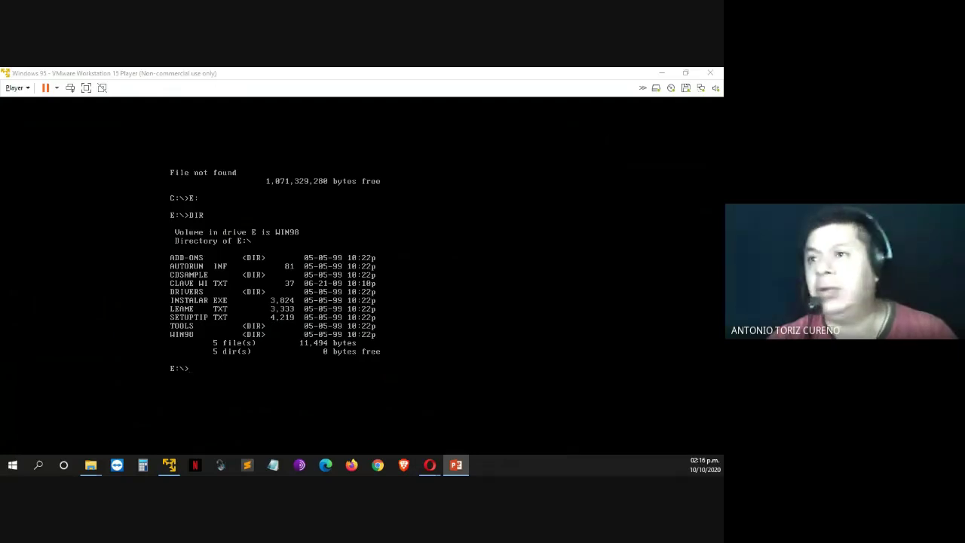
Step: Copy all root files from the WIN98 CD on drive E to drive C: with COPY
{"action": "left_click", "coordinate": [241, 377]}
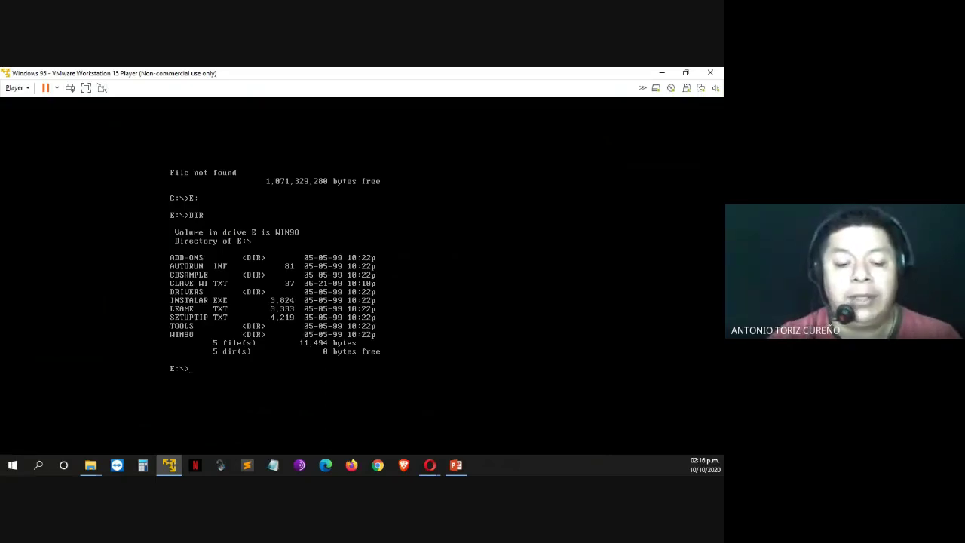
{"action": "type", "text": "COPY "}
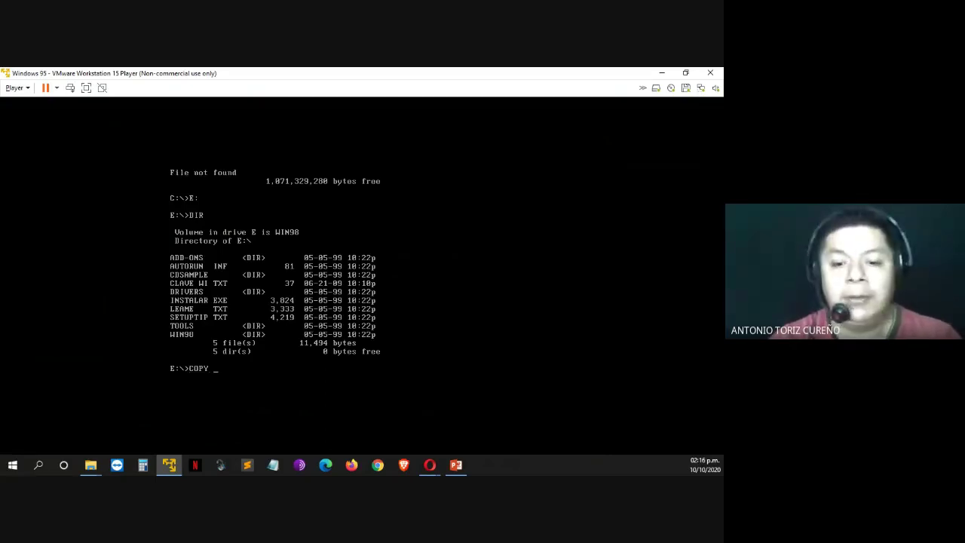
{"action": "type", "text": "*.*"}
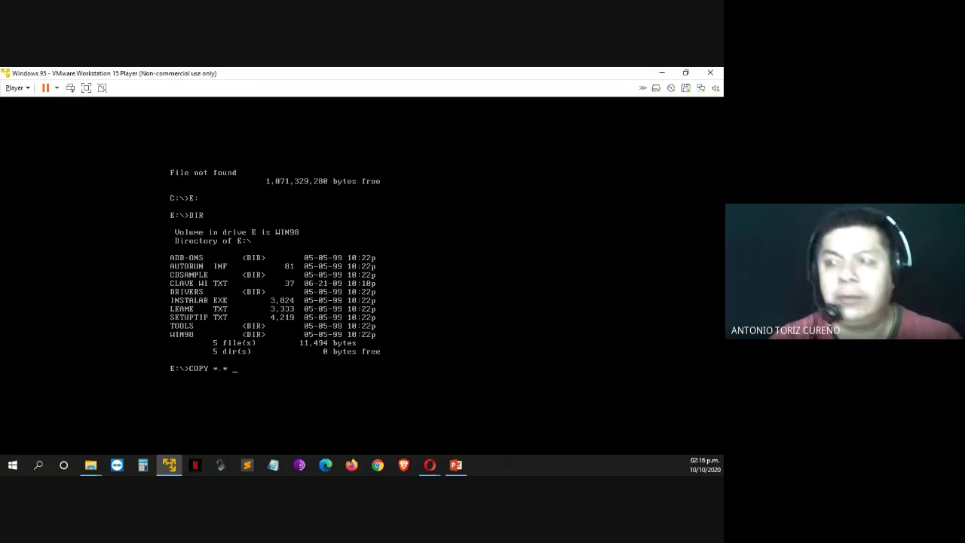
{"action": "type", "text": " C"}
{"action": "type", "text": ">"}
{"action": "key", "text": "Return"}
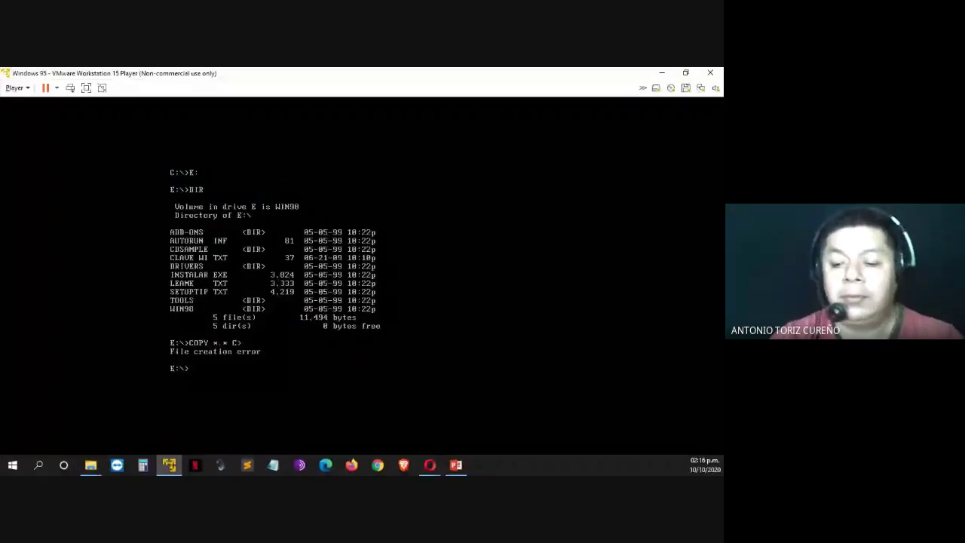
{"action": "type", "text": "COPY *.* C:"}
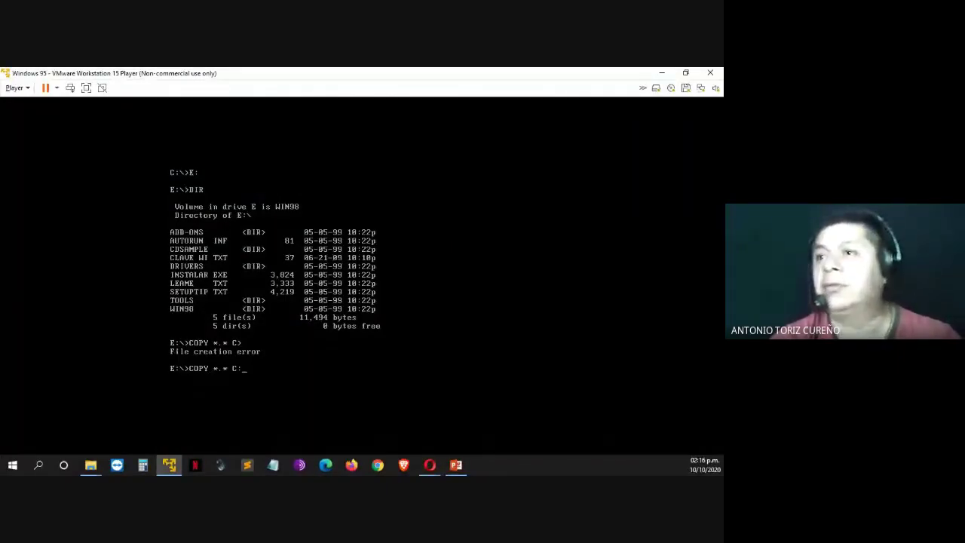
{"action": "key", "text": "Return"}
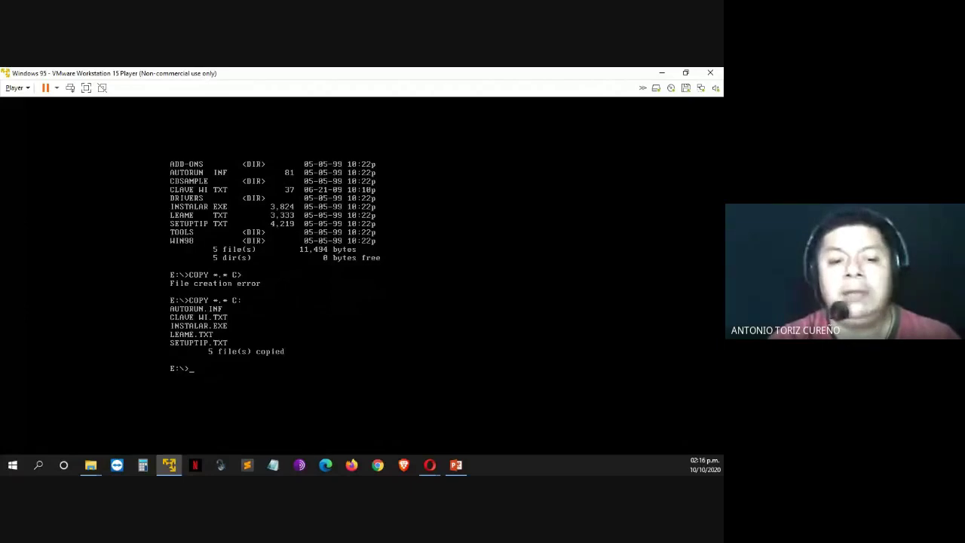
Step: On drive C:, list the copied files, delete them all with DEL . confirming Y, and verify C: is empty
{"action": "type", "text": "C"}
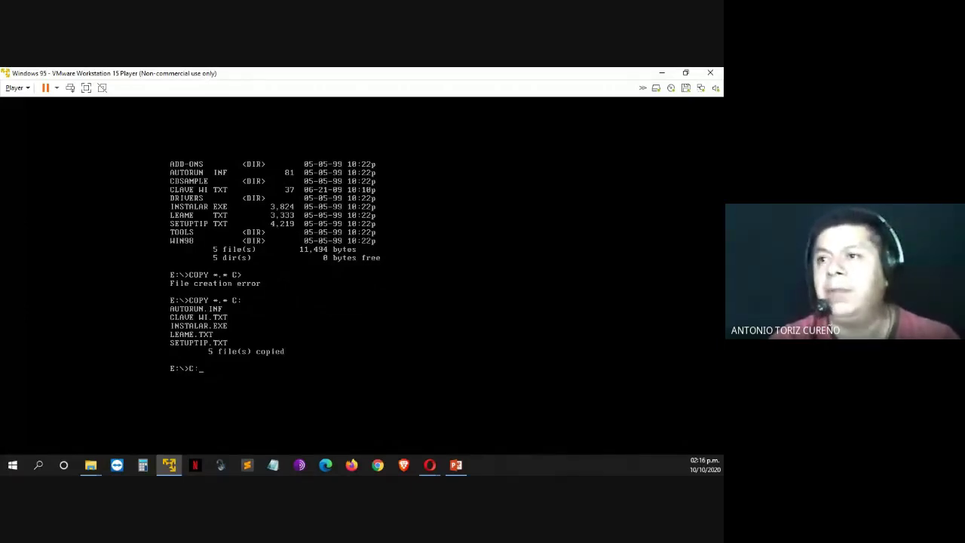
{"action": "type", "text": ":"}
{"action": "key", "text": "Return"}
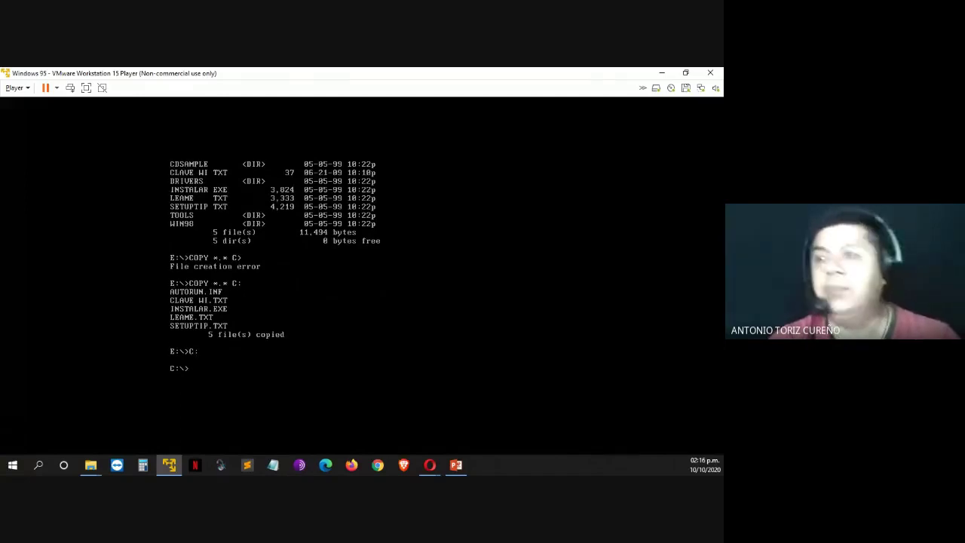
{"action": "type", "text": "DIR"}
{"action": "key", "text": "Return"}
{"action": "type", "text": "DEL "}
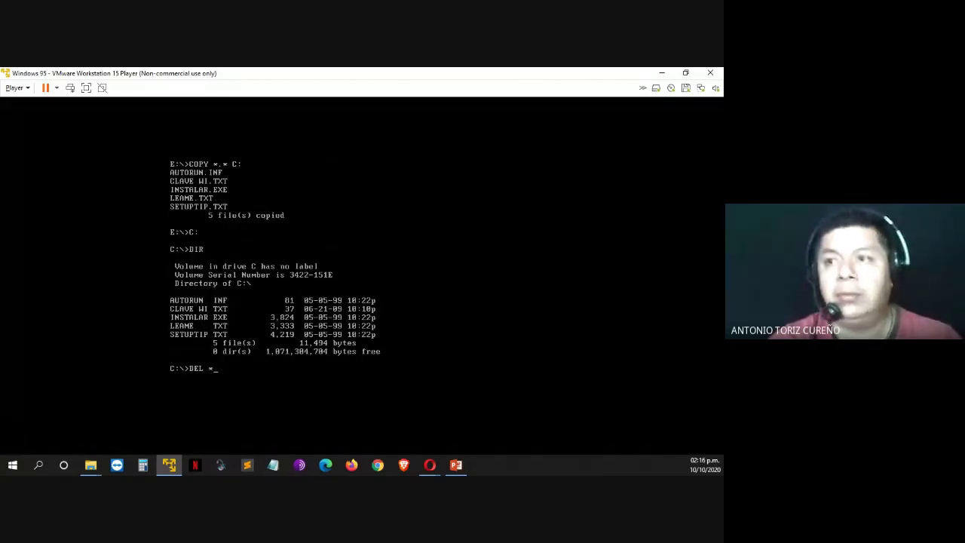
{"action": "type", "text": "."}
{"action": "key", "text": "Return"}
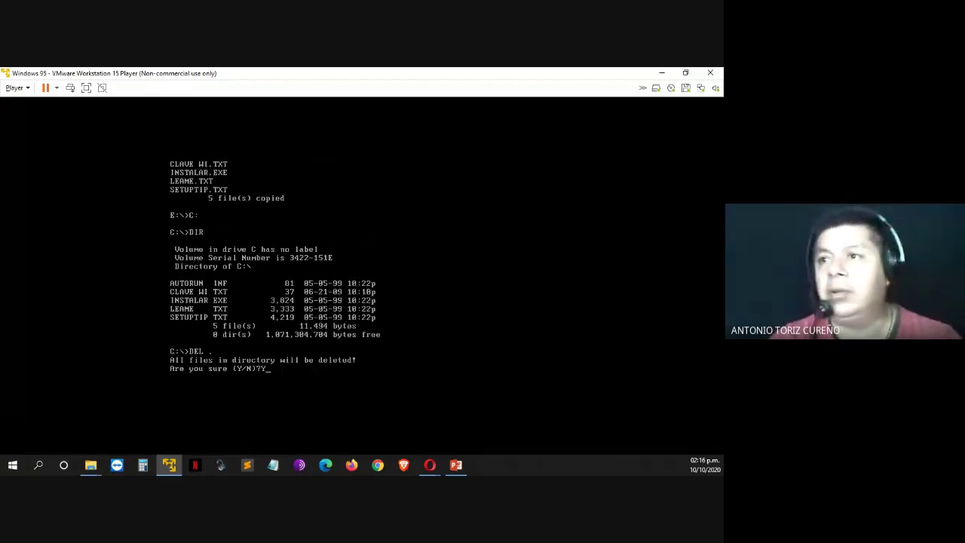
{"action": "type", "text": "Y"}
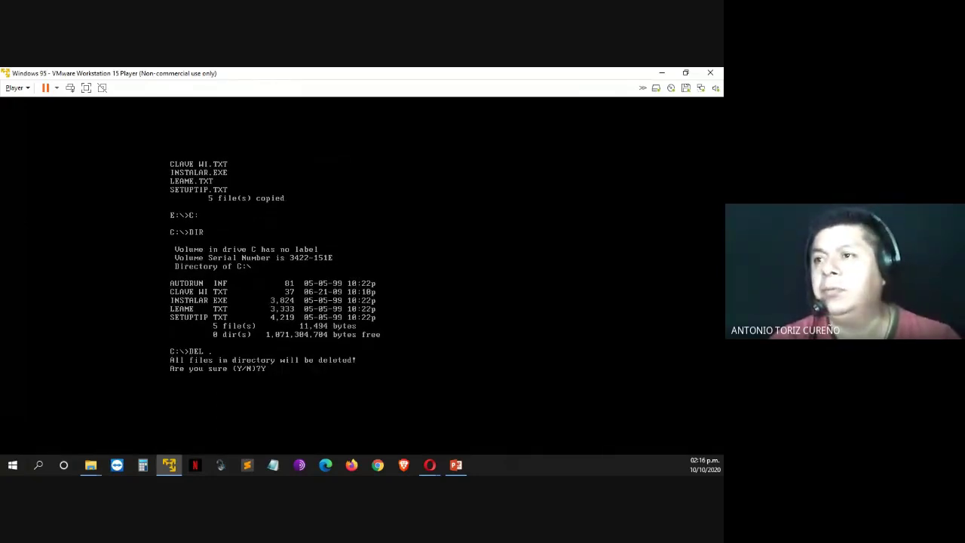
{"action": "key", "text": "Return"}
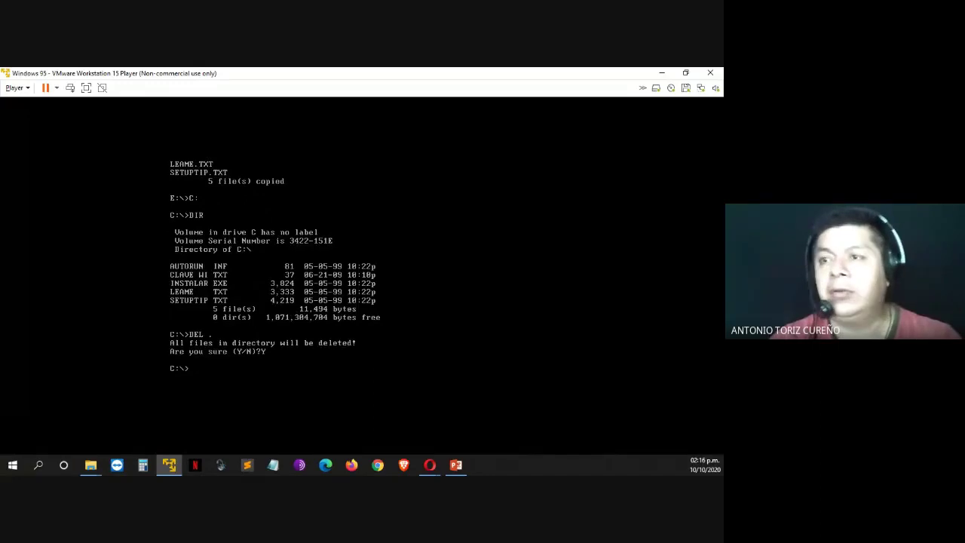
{"action": "type", "text": "DIR"}
{"action": "key", "text": "Return"}
Step: List drive E: again, then return to C: and clear the screen with CLS
{"action": "type", "text": "E"}
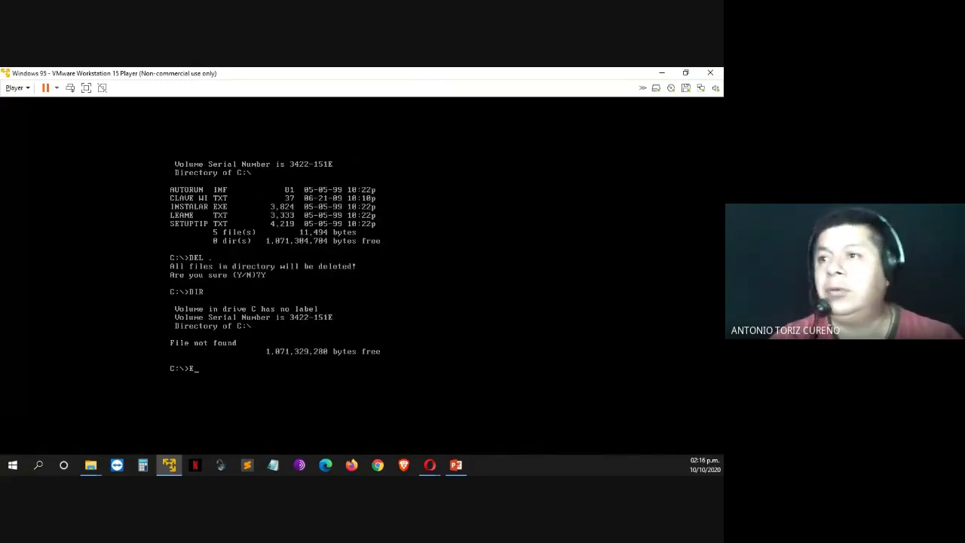
{"action": "type", "text": ">"}
{"action": "key", "text": "Return"}
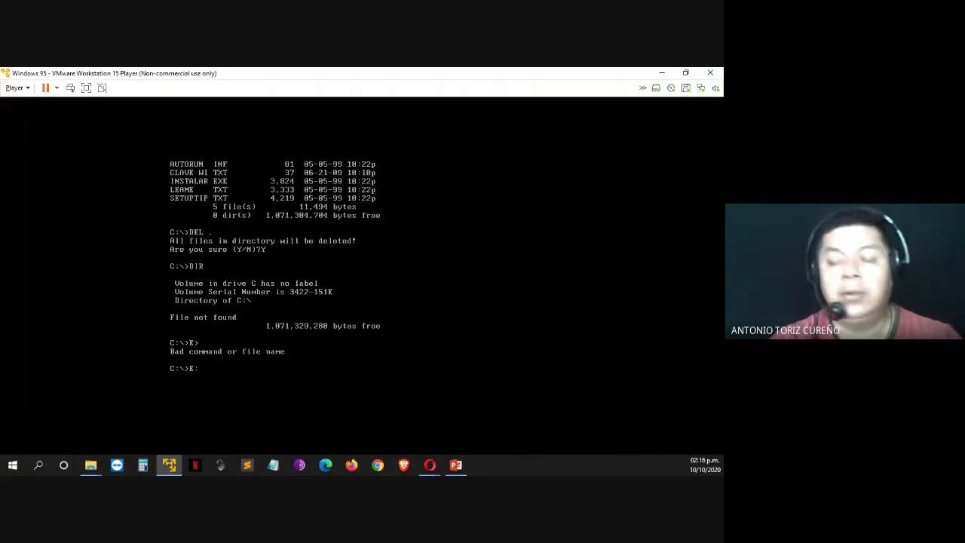
{"action": "key", "text": "Return"}
{"action": "type", "text": "DIR"}
{"action": "key", "text": "Return"}
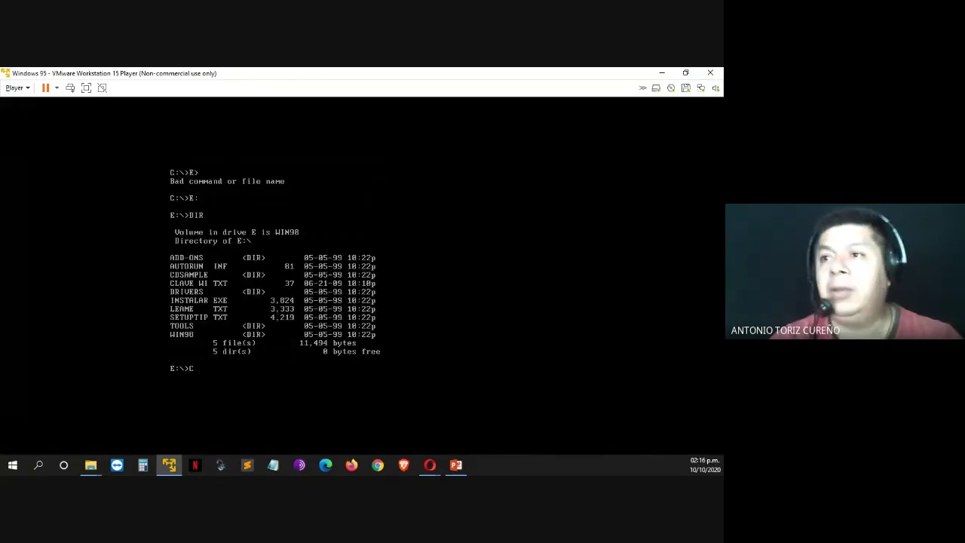
{"action": "type", "text": "C:"}
{"action": "key", "text": "Return"}
{"action": "type", "text": "C"}
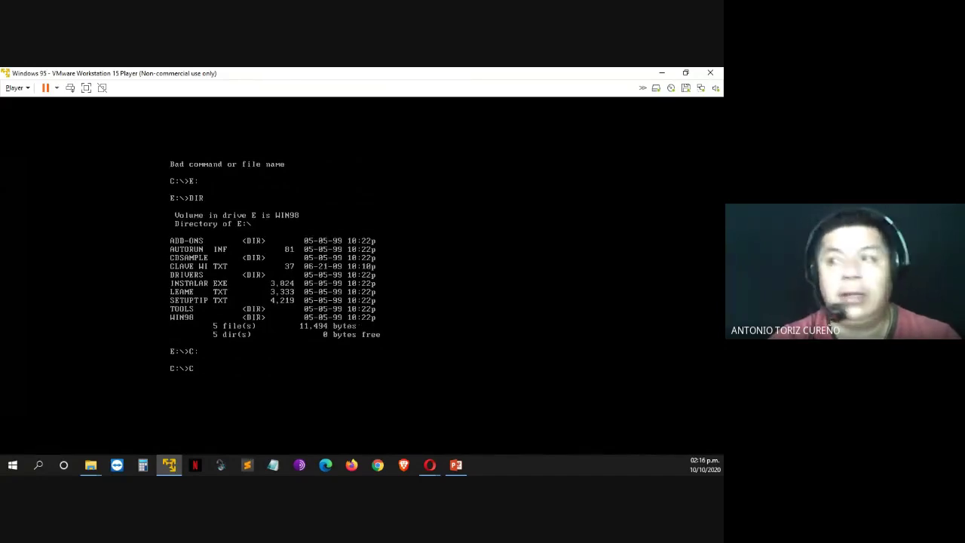
{"action": "type", "text": "LS"}
{"action": "key", "text": "Return"}
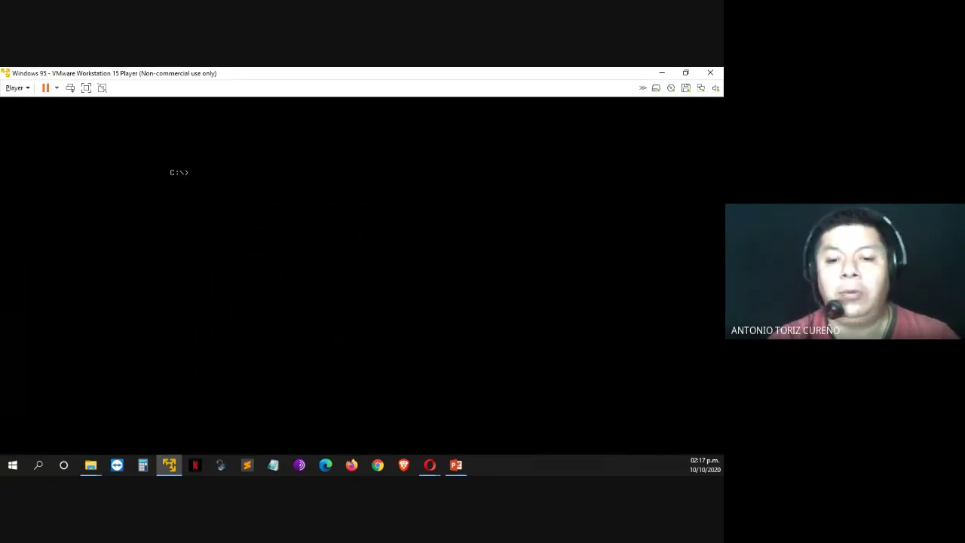
Step: Attach the ISO image from the REPARACION folder to the VM's CD/DVD drive in Settings
{"action": "key", "text": "alt+Tab"}
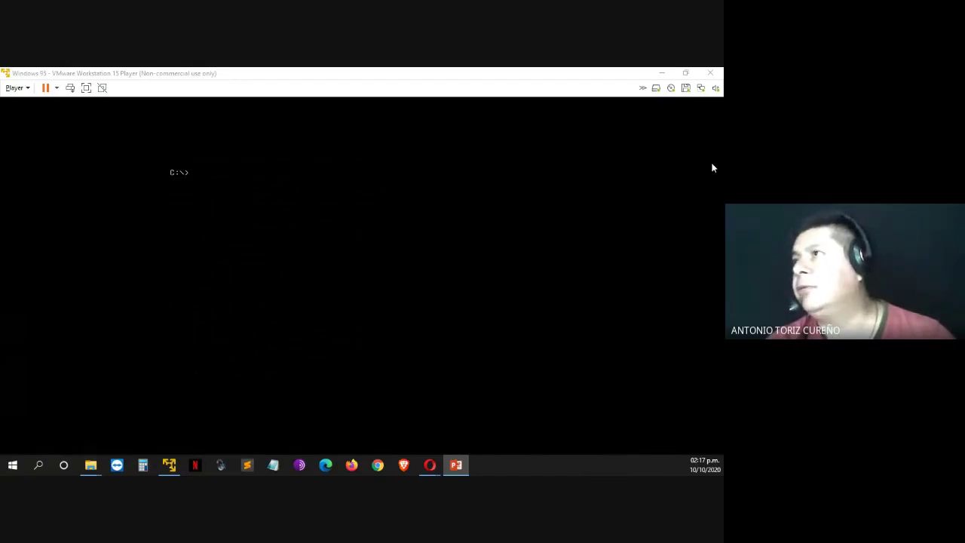
{"action": "left_click", "coordinate": [671, 88]}
{"action": "left_click", "coordinate": [671, 88]}
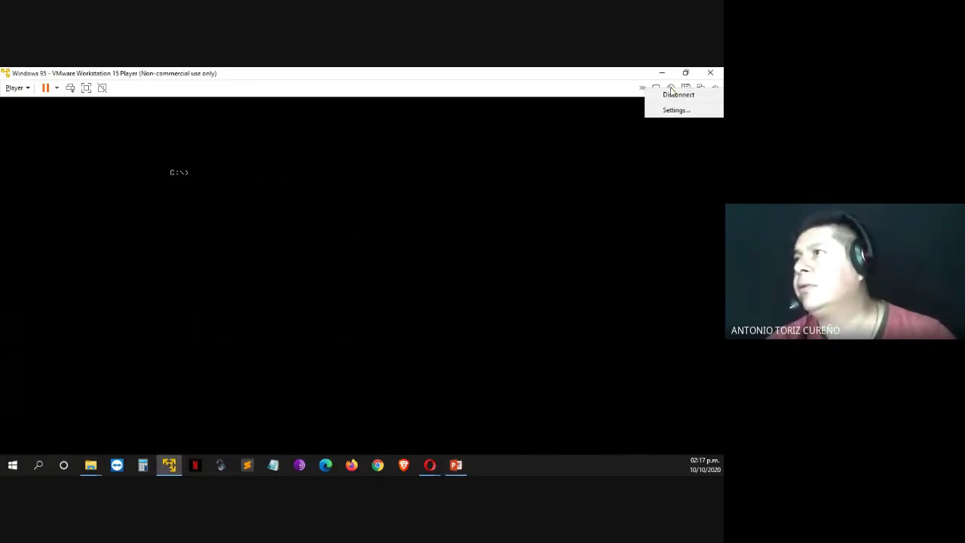
{"action": "left_click", "coordinate": [408, 302]}
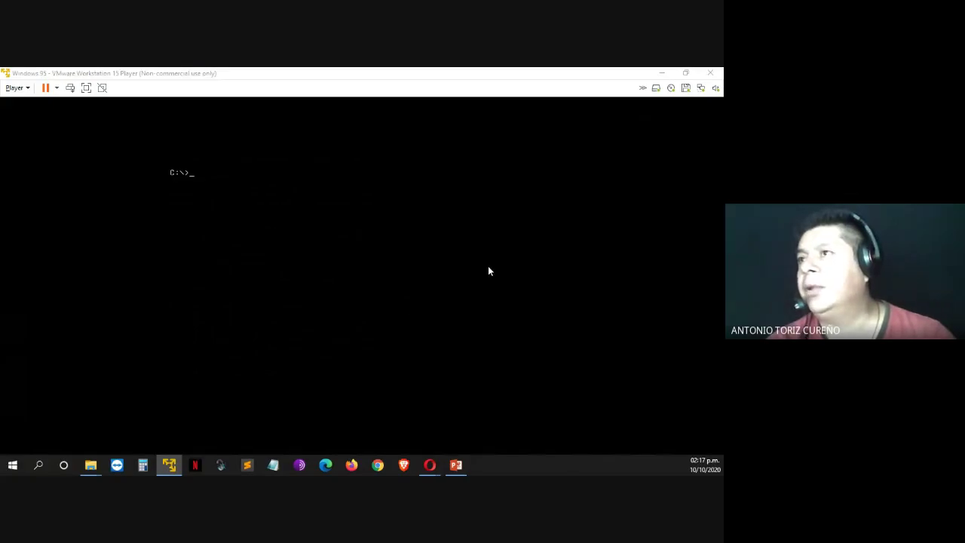
{"action": "left_click", "coordinate": [528, 204]}
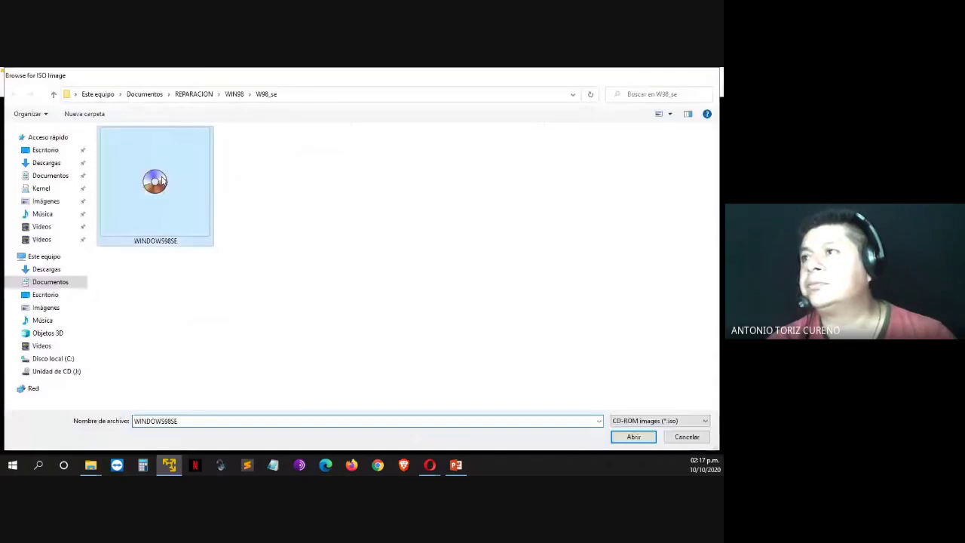
{"action": "double_click", "coordinate": [162, 176]}
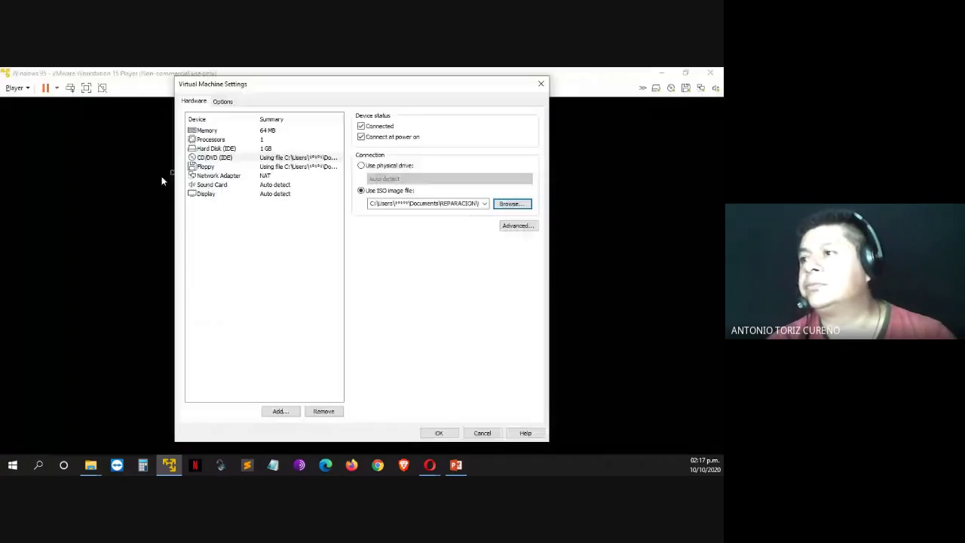
{"action": "left_click", "coordinate": [441, 434]}
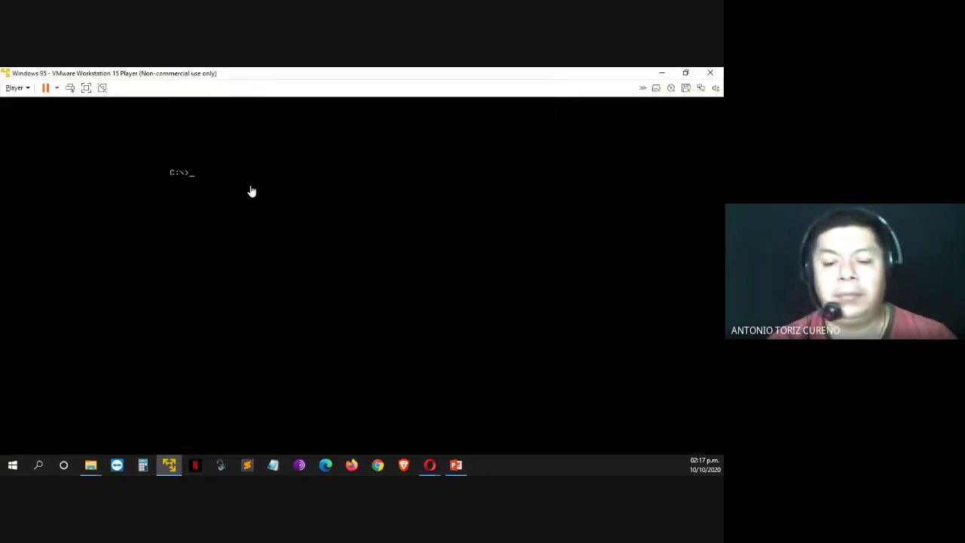
Step: Switch the DOS prompt to drive E: and list its files with DIR
{"action": "key", "text": "alt+Tab"}
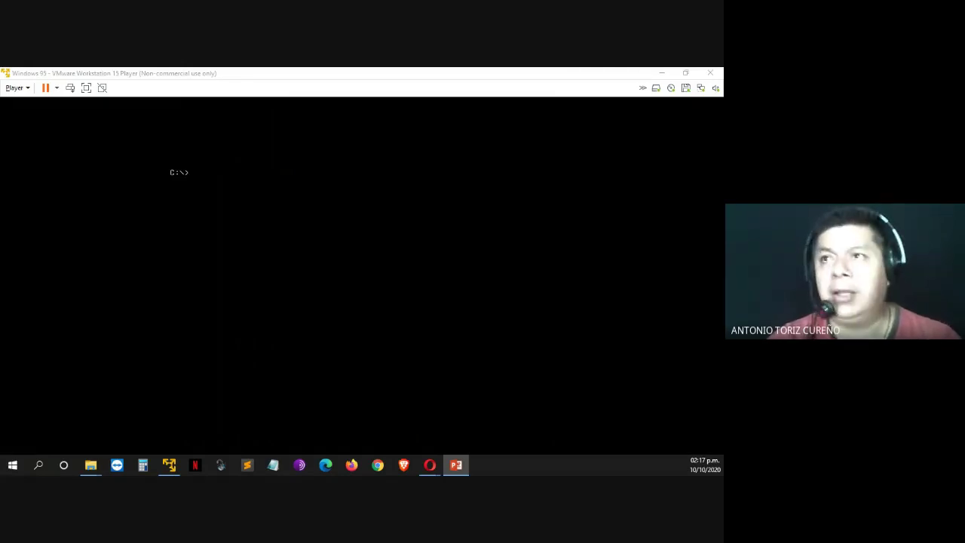
{"action": "left_click", "coordinate": [245, 192]}
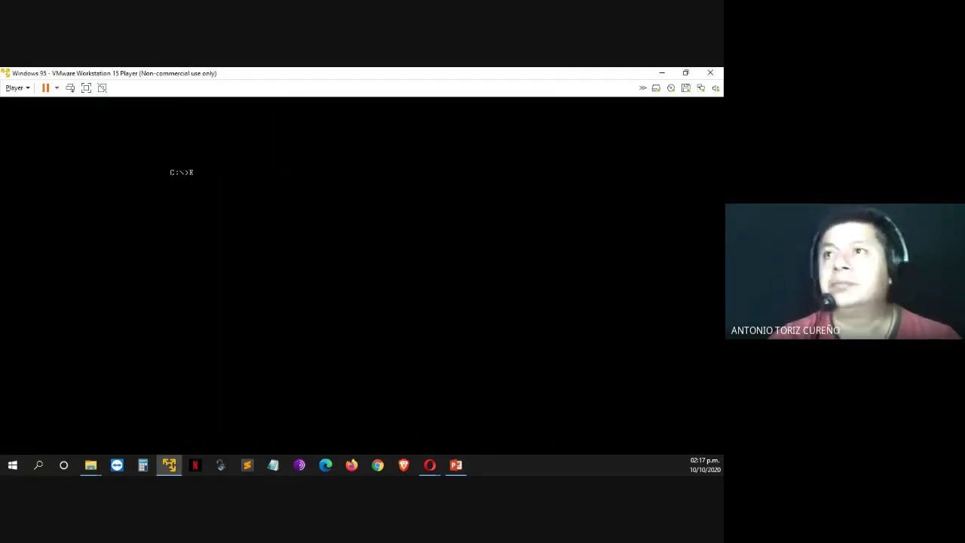
{"action": "type", "text": "E:"}
{"action": "key", "text": "Return"}
{"action": "type", "text": "DI"}
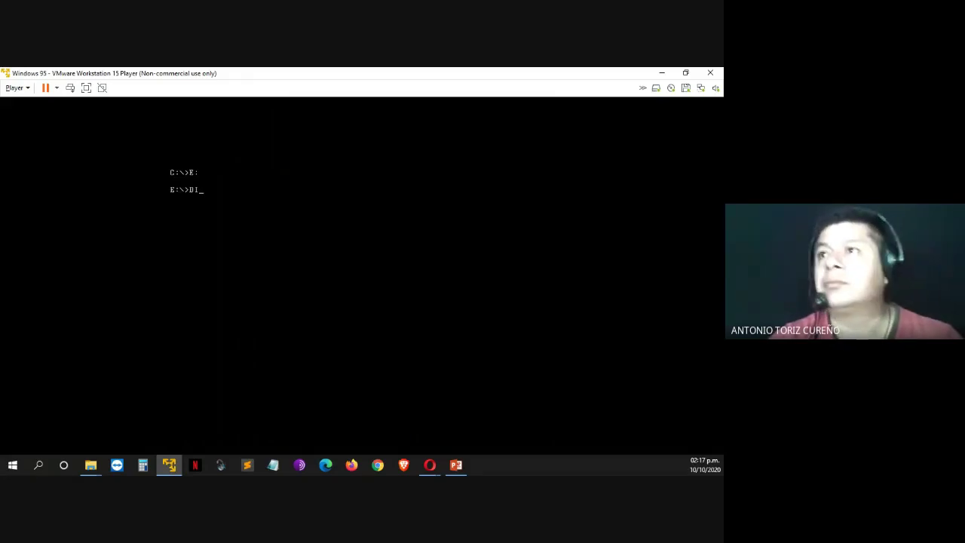
{"action": "type", "text": "R"}
{"action": "key", "text": "Return"}
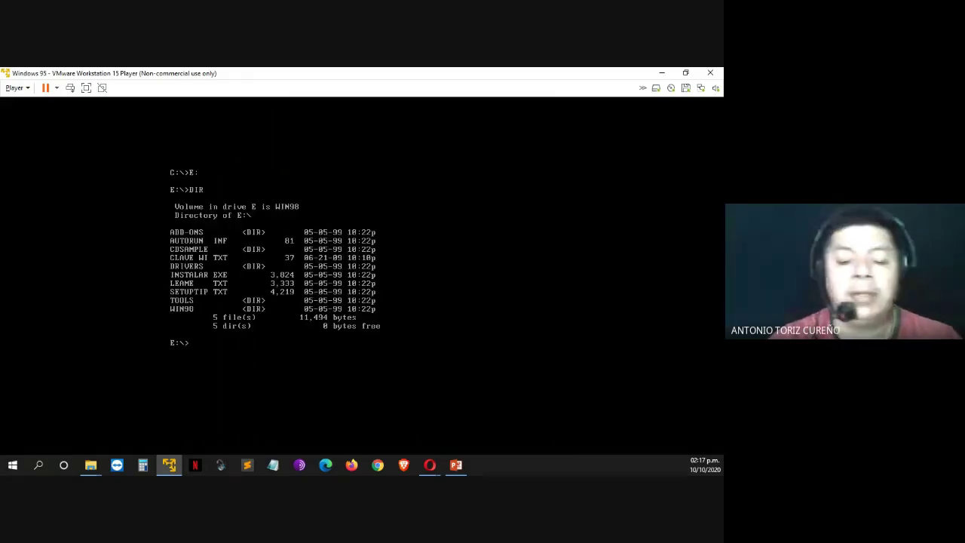
Step: Run INSTALAR, get past ScanDisk and the welcome screen, then cancel setup back to DOS
{"action": "type", "text": "INSTAL"}
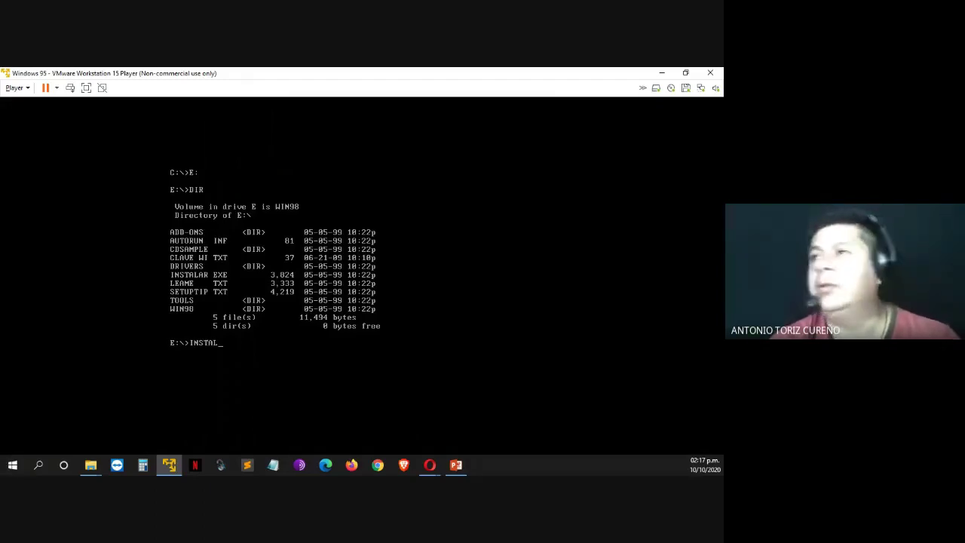
{"action": "type", "text": "AR"}
{"action": "key", "text": "Return"}
{"action": "key", "text": "Return"}
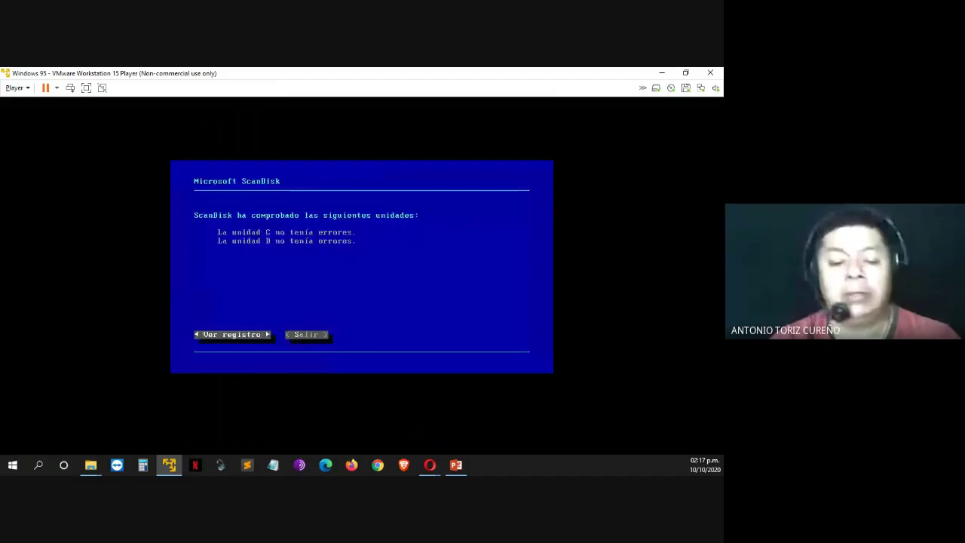
{"action": "key", "text": "s"}
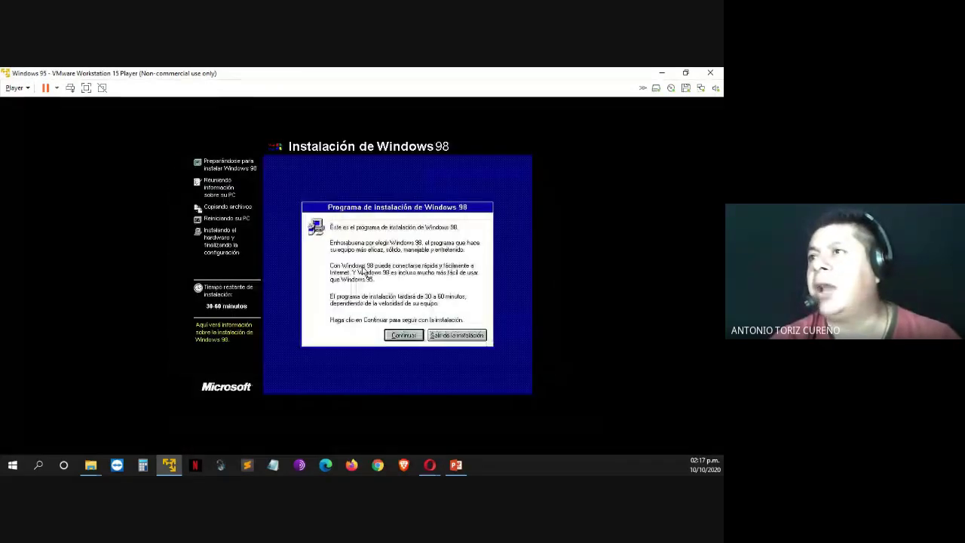
{"action": "key", "text": "Return"}
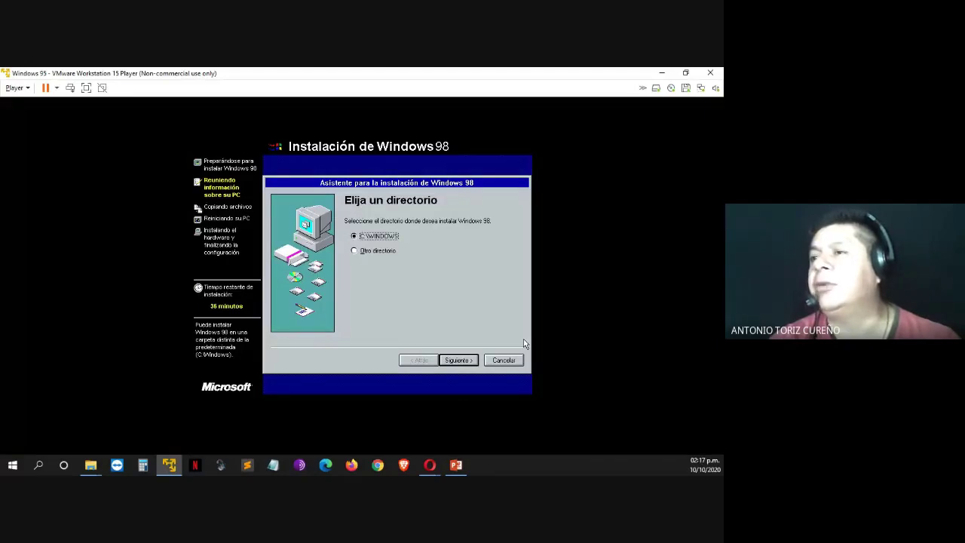
{"action": "key", "text": "Escape"}
{"action": "key", "text": "Return"}
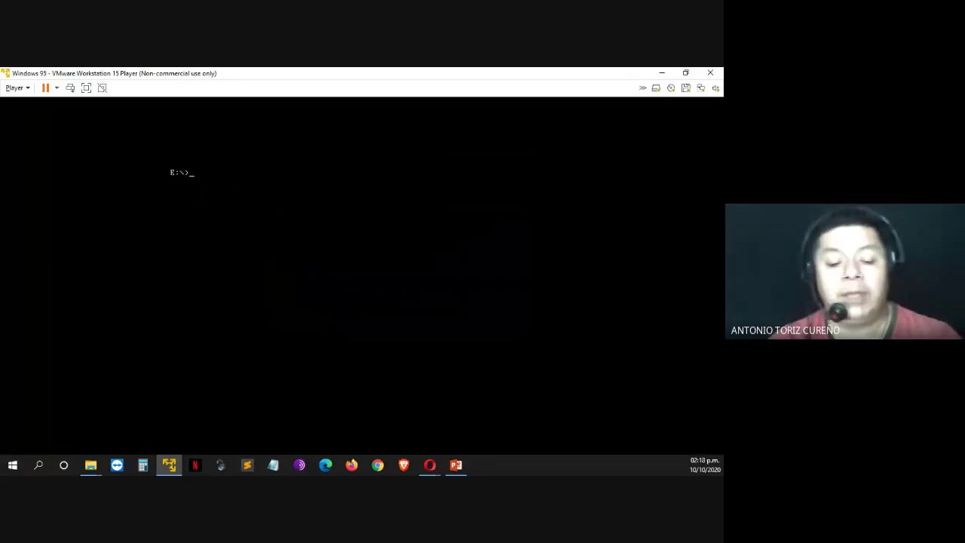
Step: Switch the DOS prompt to drive C: and clear the screen with CLS
{"action": "type", "text": "C:"}
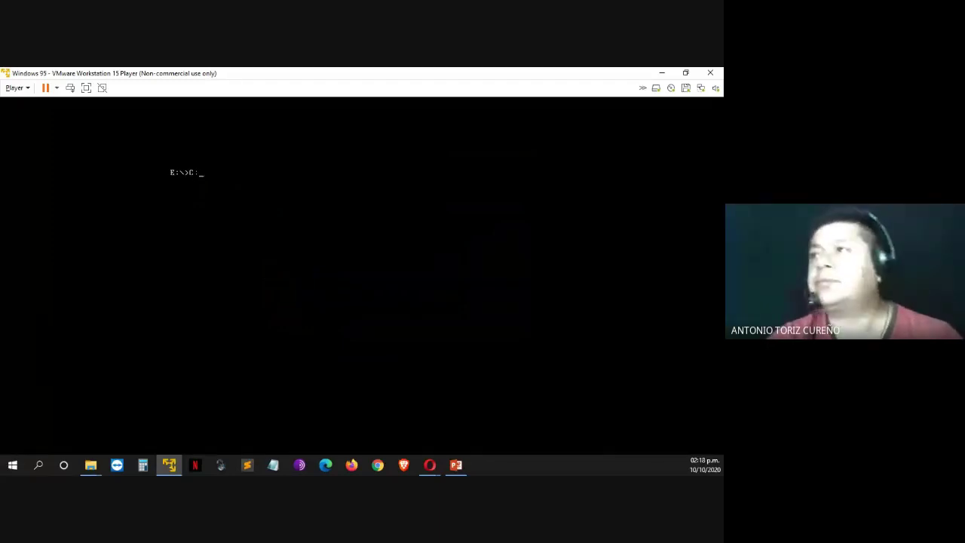
{"action": "key", "text": "Return"}
{"action": "type", "text": "cls"}
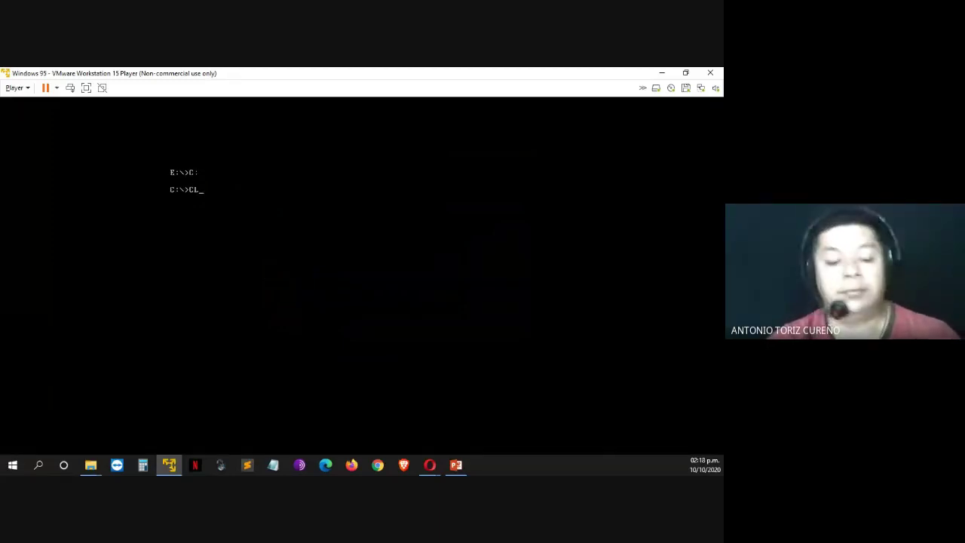
{"action": "key", "text": "Return"}
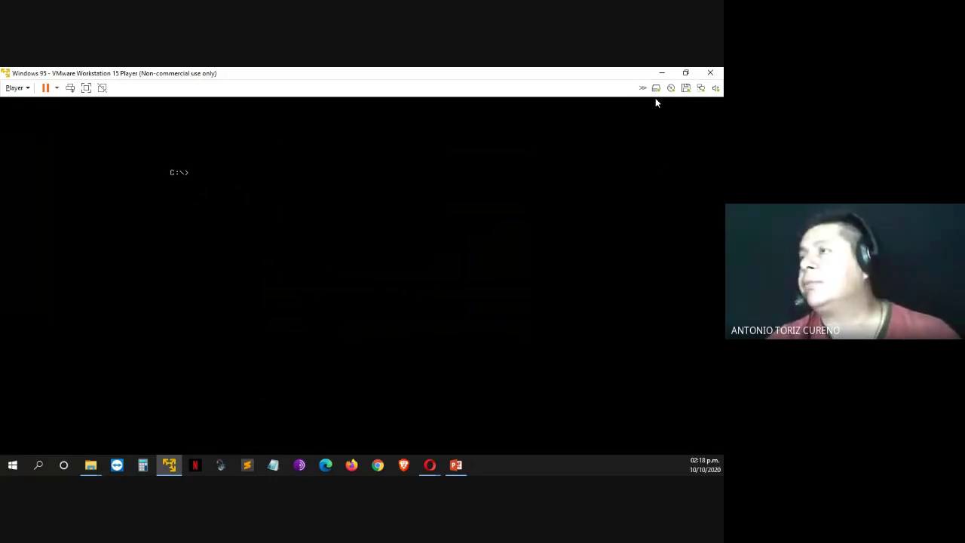
Step: Set the CD/DVD drive to the W95 ISO in REPARACION\WIN95 and apply the settings
{"action": "left_click", "coordinate": [656, 88]}
{"action": "left_click", "coordinate": [457, 248]}
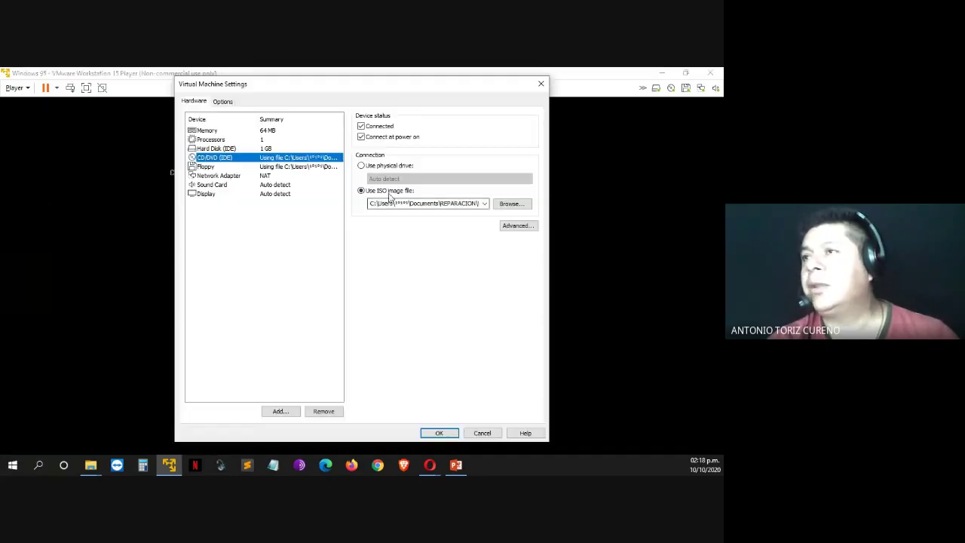
{"action": "left_click", "coordinate": [504, 204]}
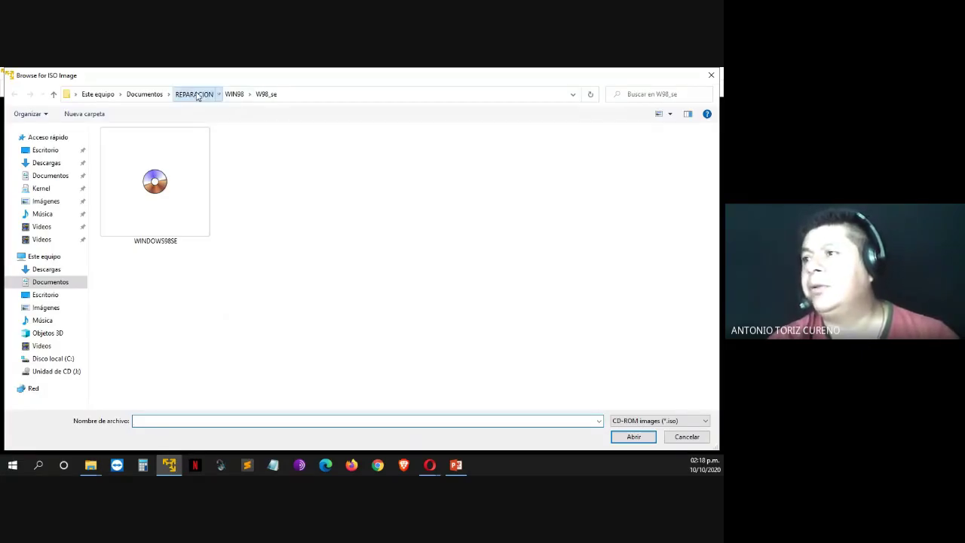
{"action": "left_click", "coordinate": [195, 94]}
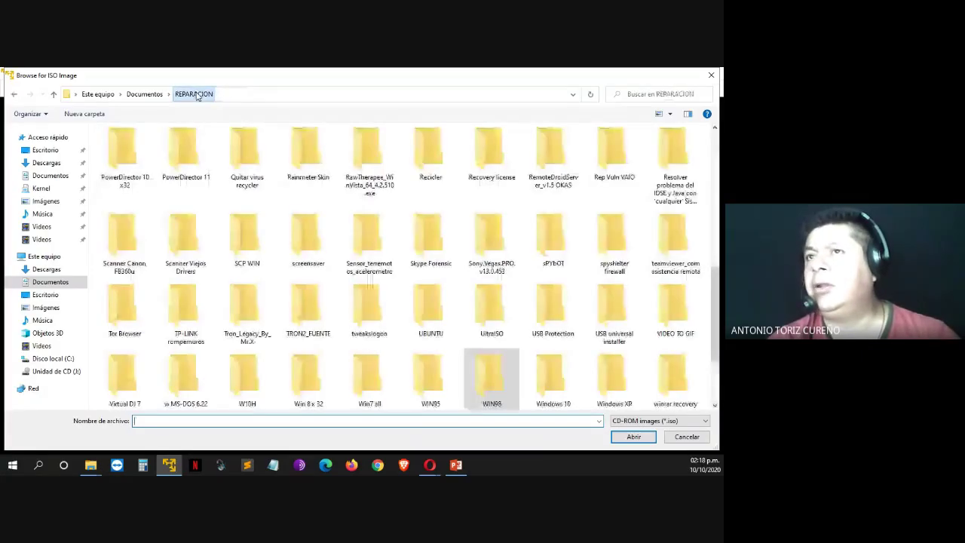
{"action": "key", "text": "alt+Left"}
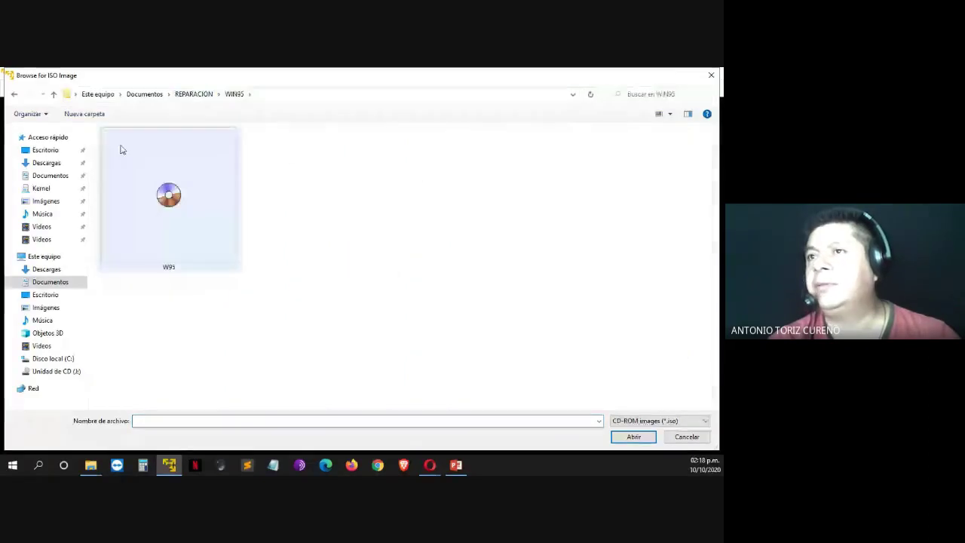
{"action": "double_click", "coordinate": [122, 148]}
{"action": "left_click", "coordinate": [173, 208]}
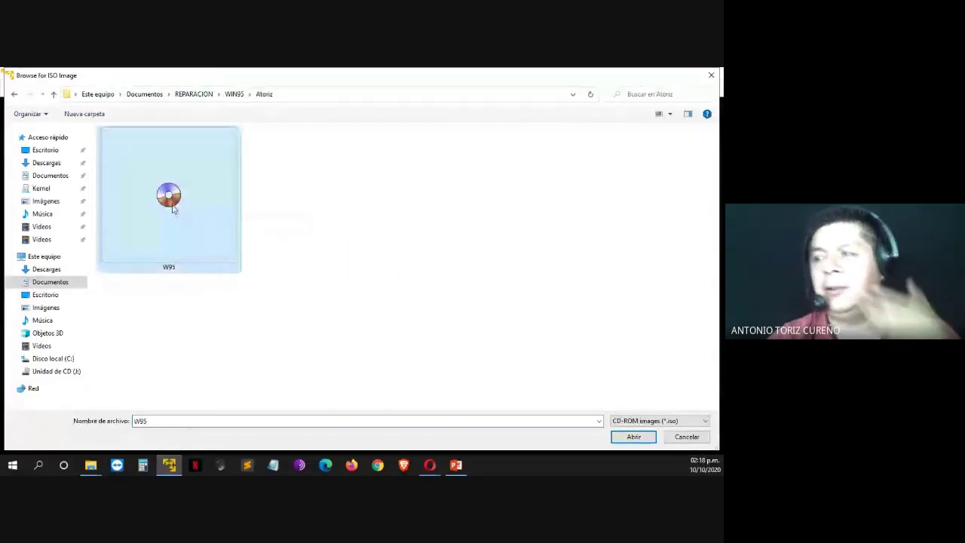
{"action": "double_click", "coordinate": [172, 209]}
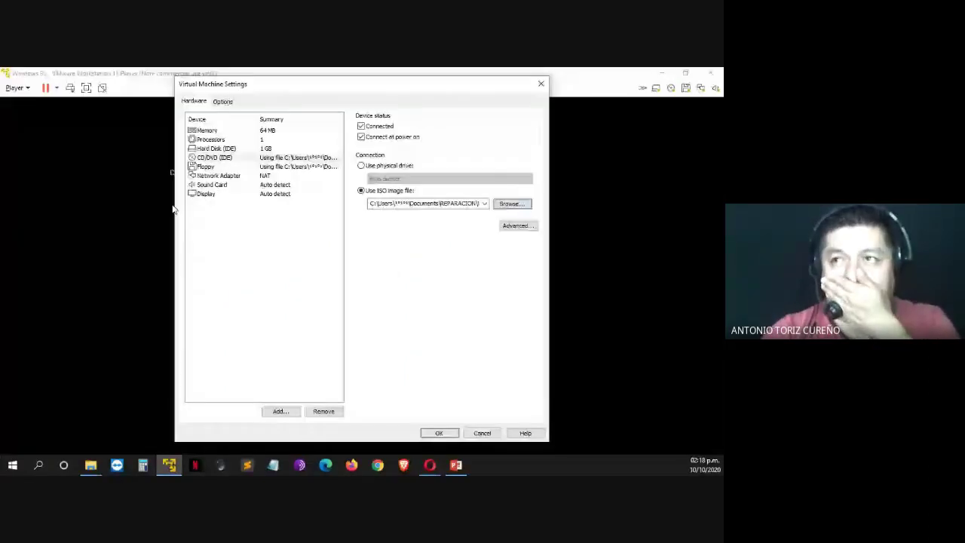
{"action": "key", "text": "Return"}
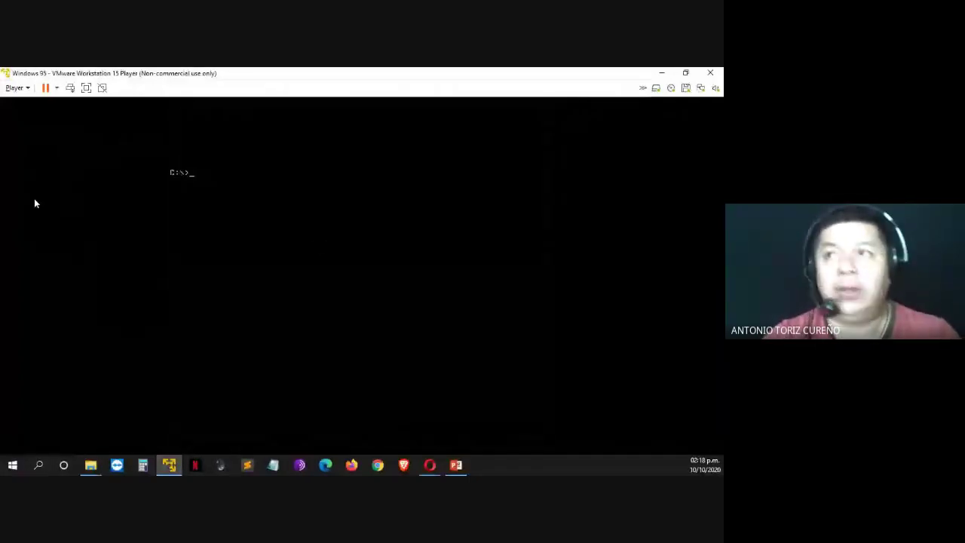
Step: Switch to drive E: and run DIR/O/P/W to list the WIN95_ES CD wide and sorted
{"action": "left_click", "coordinate": [329, 205]}
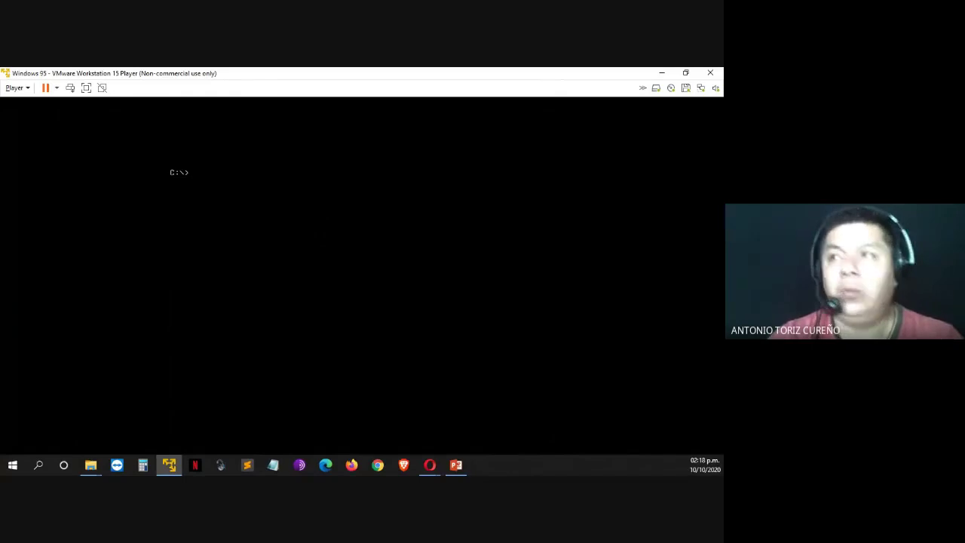
{"action": "type", "text": "E"}
{"action": "type", "text": ":"}
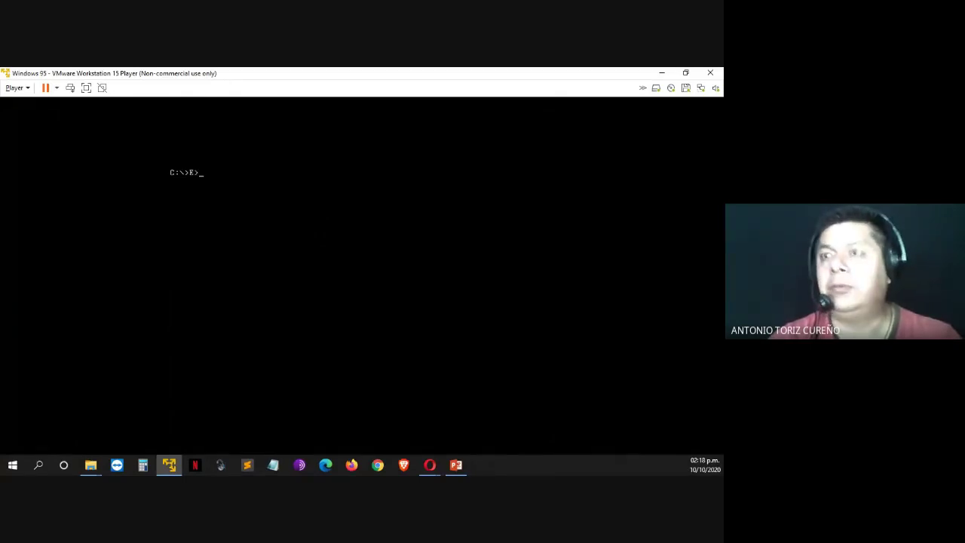
{"action": "key", "text": "Return"}
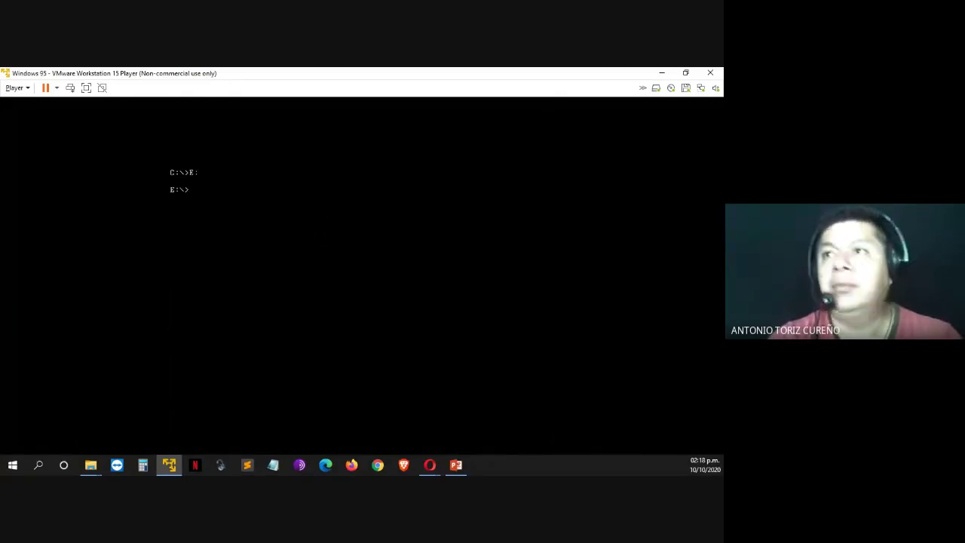
{"action": "type", "text": "DI"}
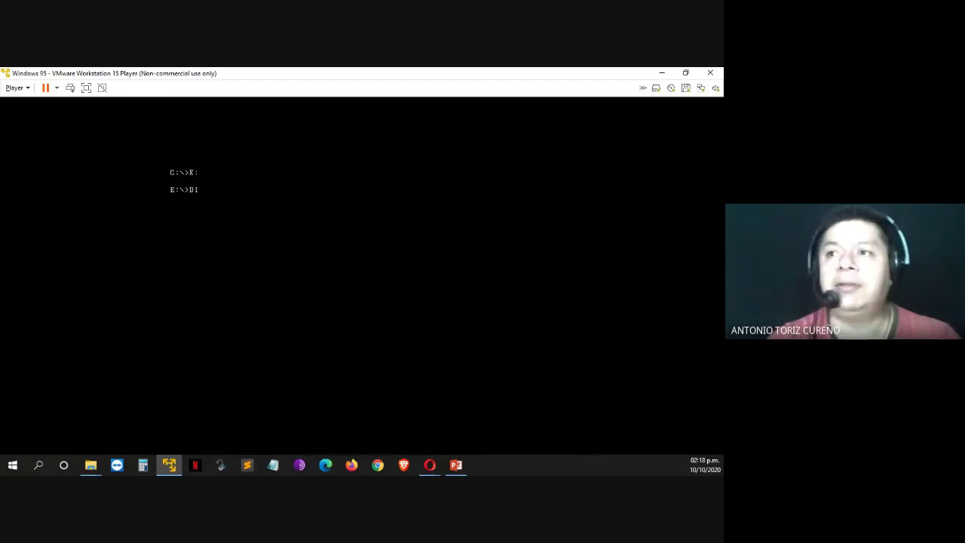
{"action": "type", "text": "DIR"}
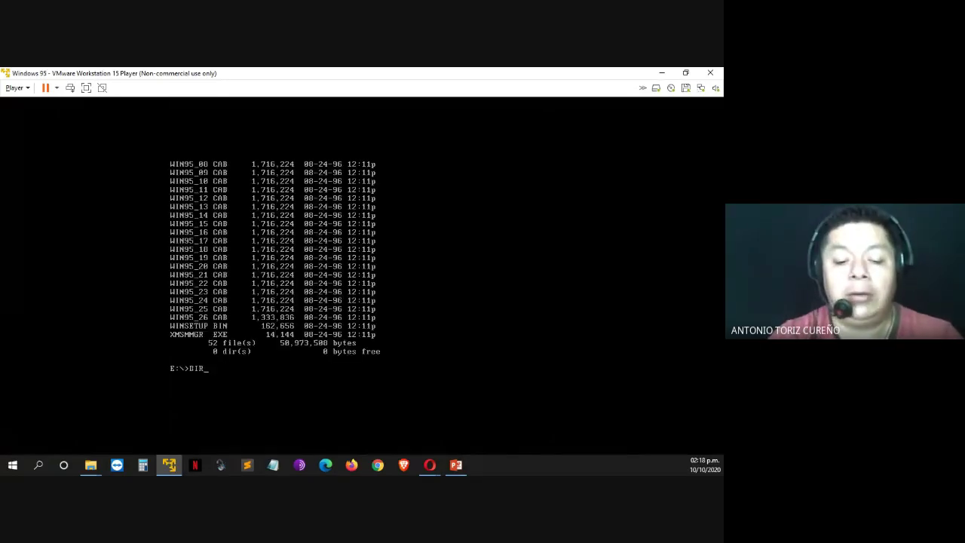
{"action": "type", "text": "/O/P/W"}
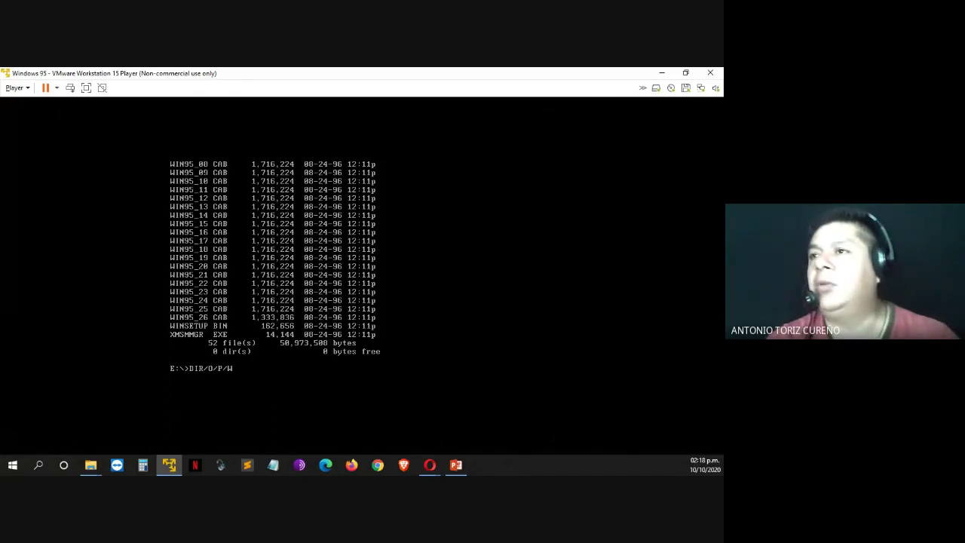
{"action": "key", "text": "Return"}
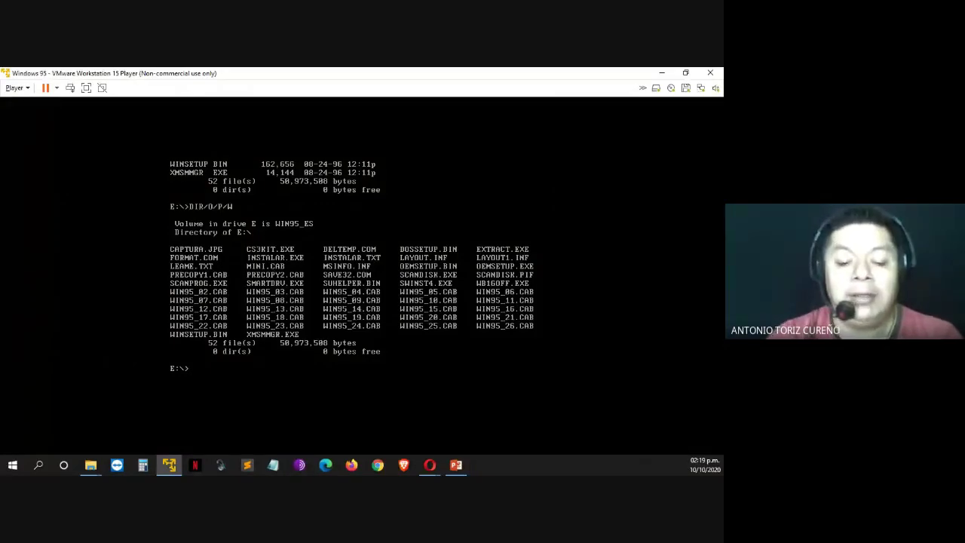
Step: Run COPY *.* C: to copy all 52 CD files from E: to drive C, then refocus the VM
{"action": "type", "text": "COPY"}
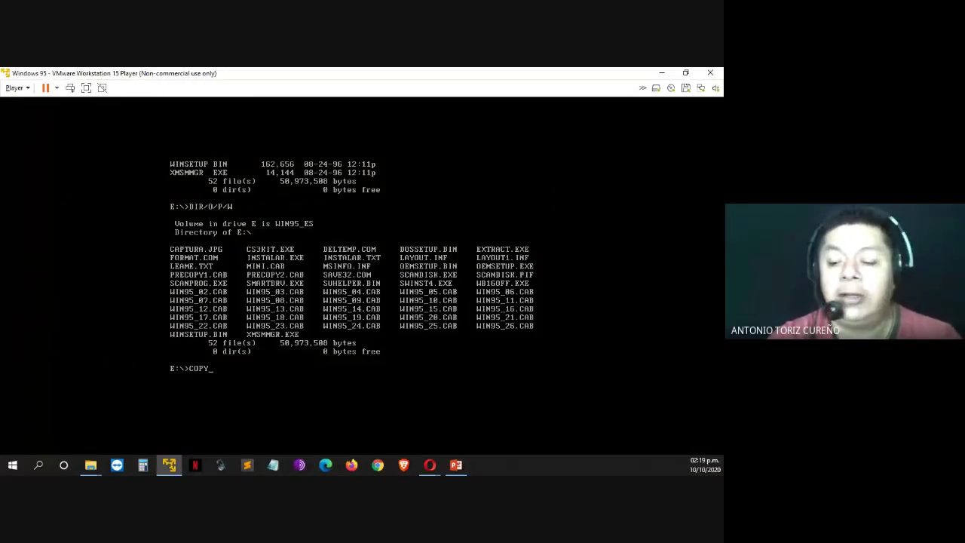
{"action": "type", "text": " *.* C:"}
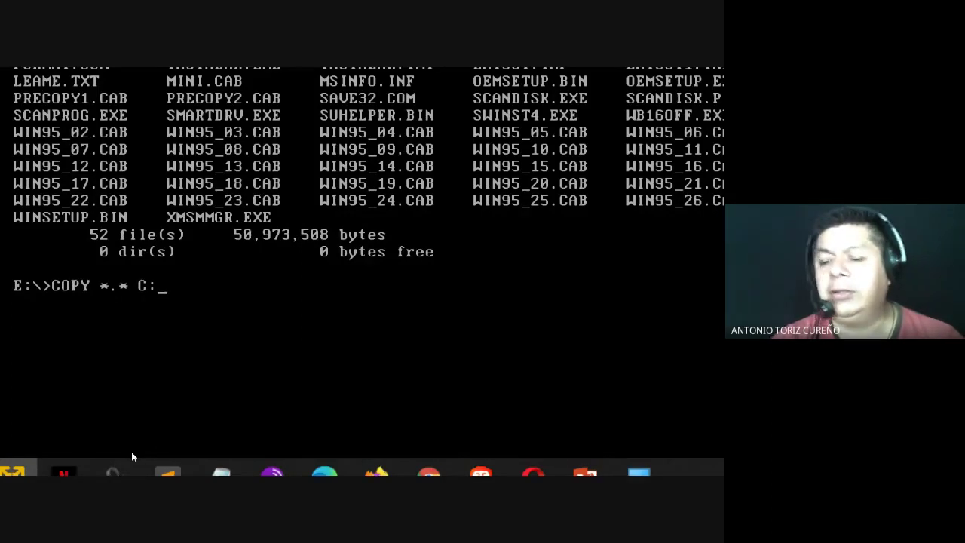
{"action": "key", "text": "Return"}
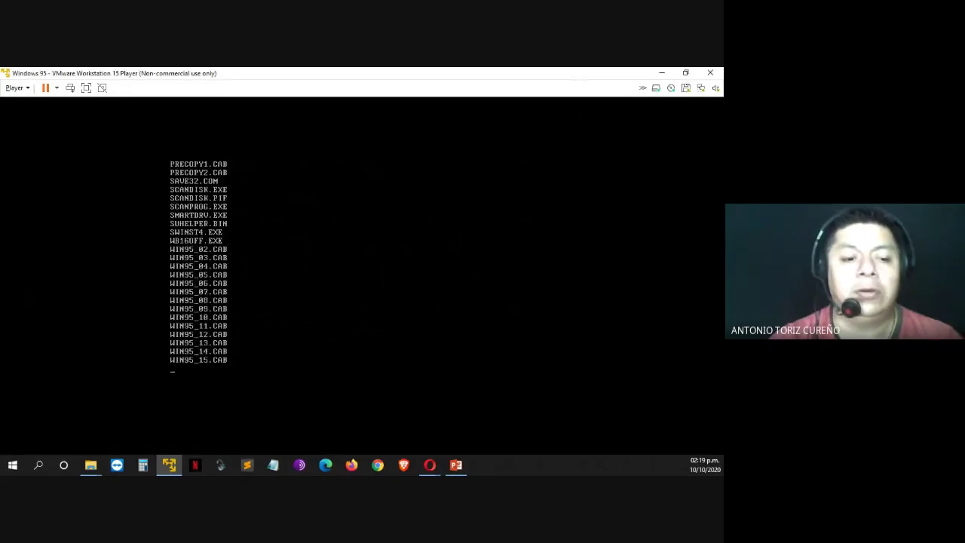
{"action": "key", "text": "alt+Tab"}
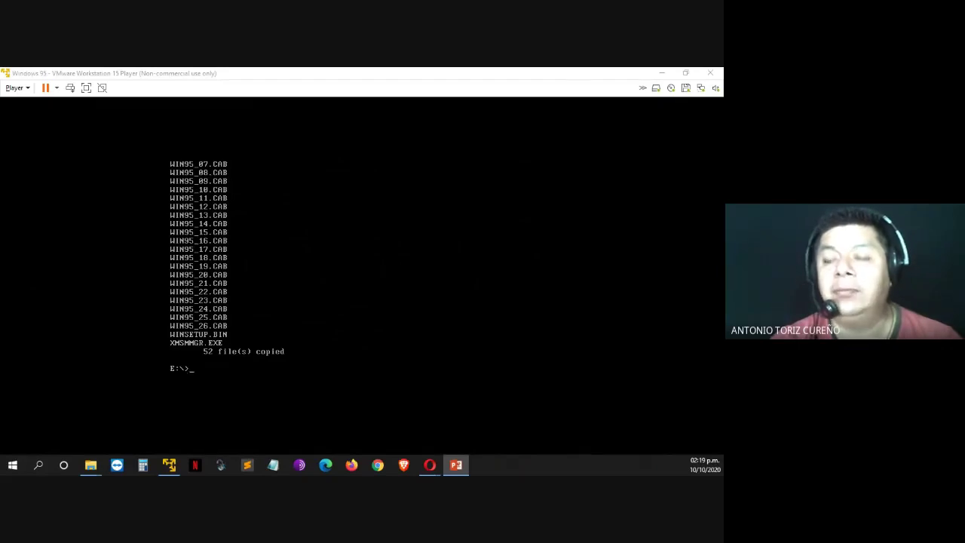
{"action": "left_click", "coordinate": [236, 416]}
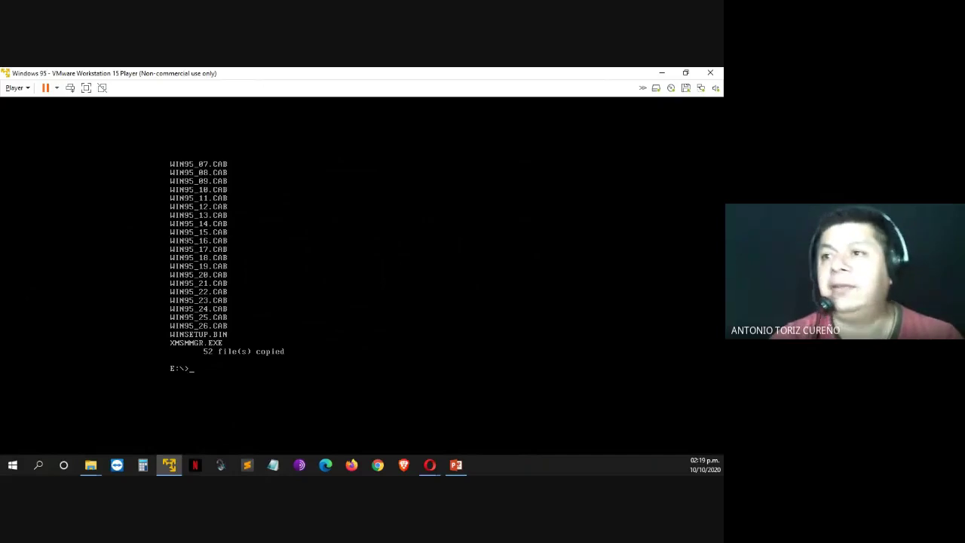
Step: Switch to drive C and list its files sorted by name, page by page (DIR/O/P)
{"action": "type", "text": "C>"}
{"action": "key", "text": "Return"}
{"action": "type", "text": "C:"}
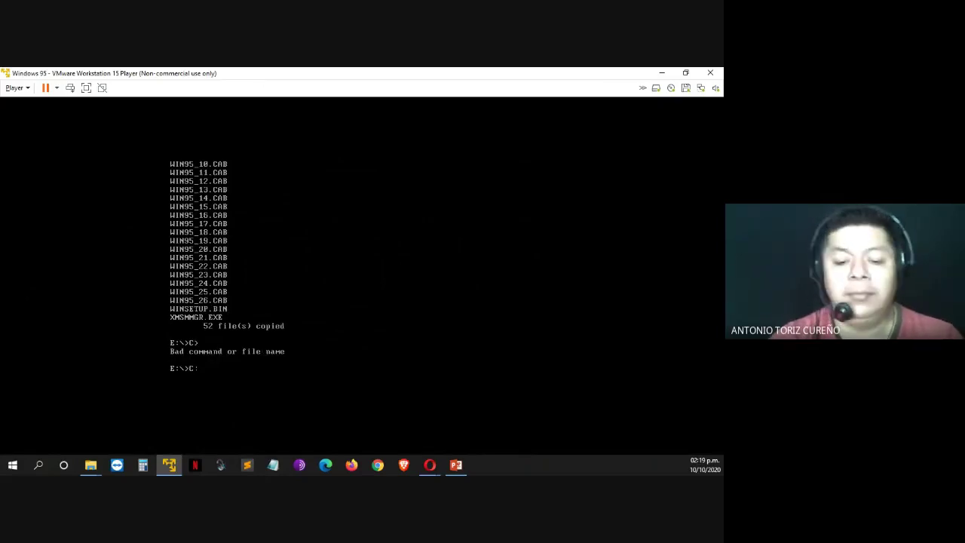
{"action": "key", "text": "Return"}
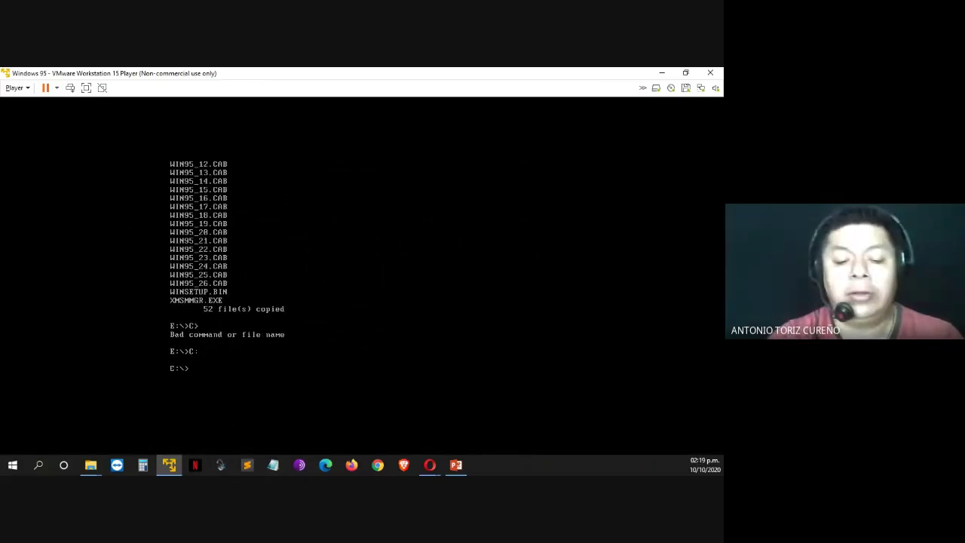
{"action": "type", "text": "DIR"}
{"action": "key", "text": "Return"}
{"action": "type", "text": "DIR/O/"}
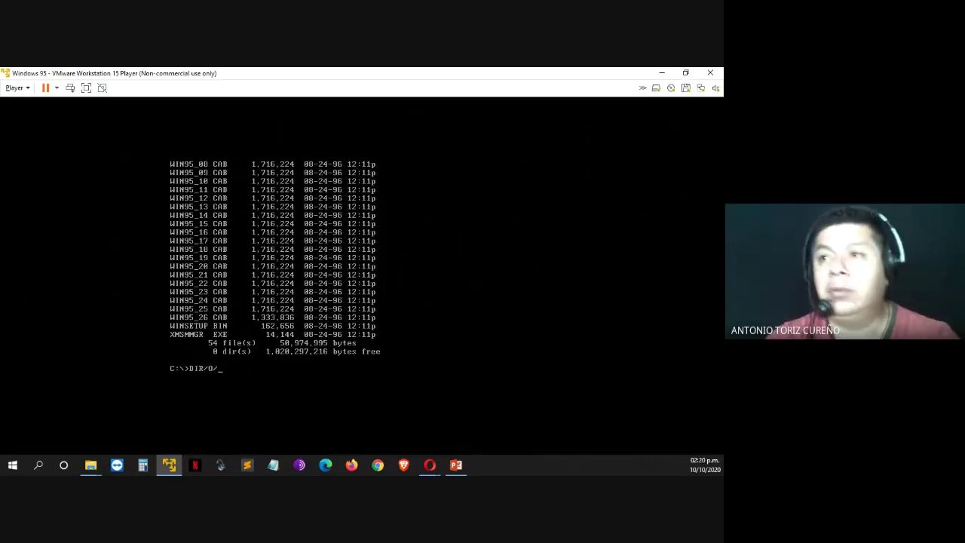
{"action": "type", "text": "P"}
{"action": "key", "text": "Return"}
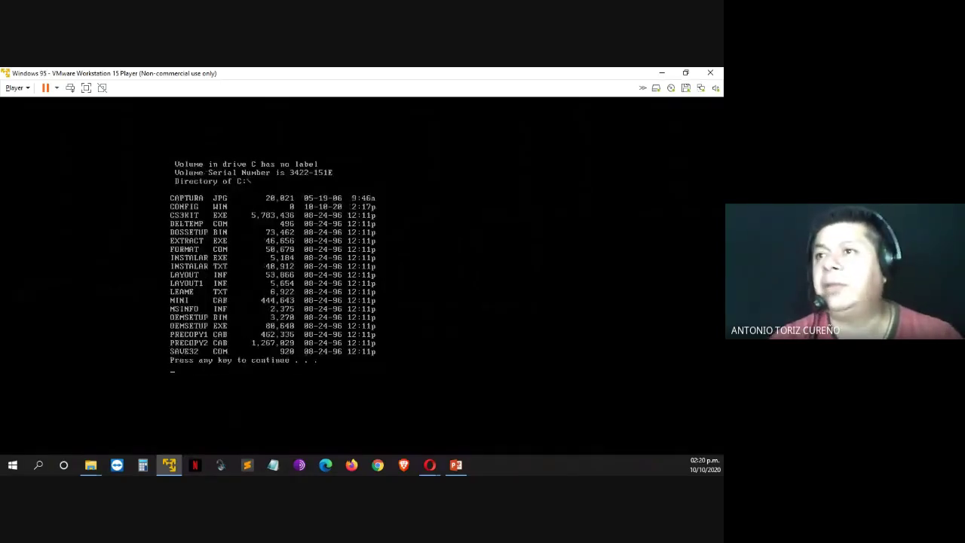
{"action": "key", "text": "Return"}
{"action": "key", "text": "Return"}
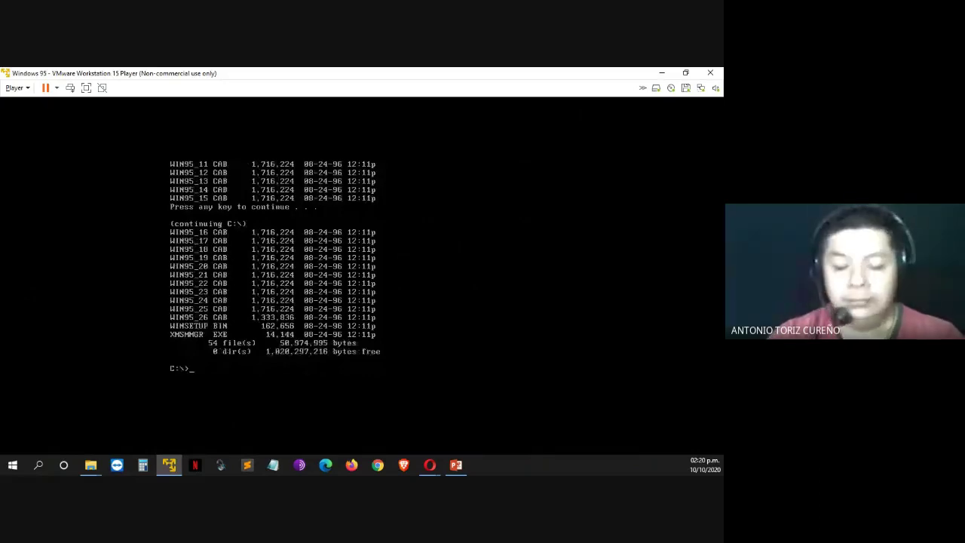
Step: List the executables with DIR *.EXE and enter INSTALAR at the C:\> prompt
{"action": "type", "text": "DIR"}
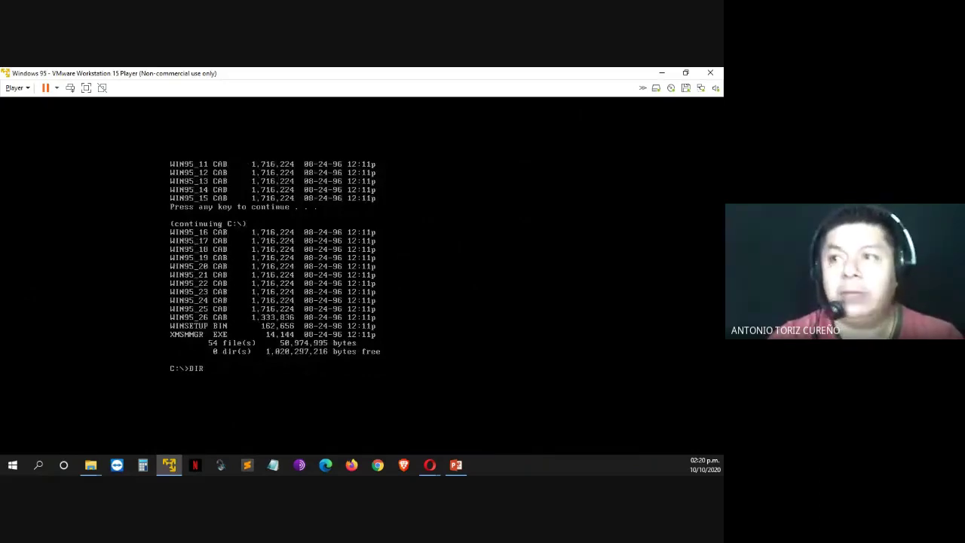
{"action": "type", "text": " *.E"}
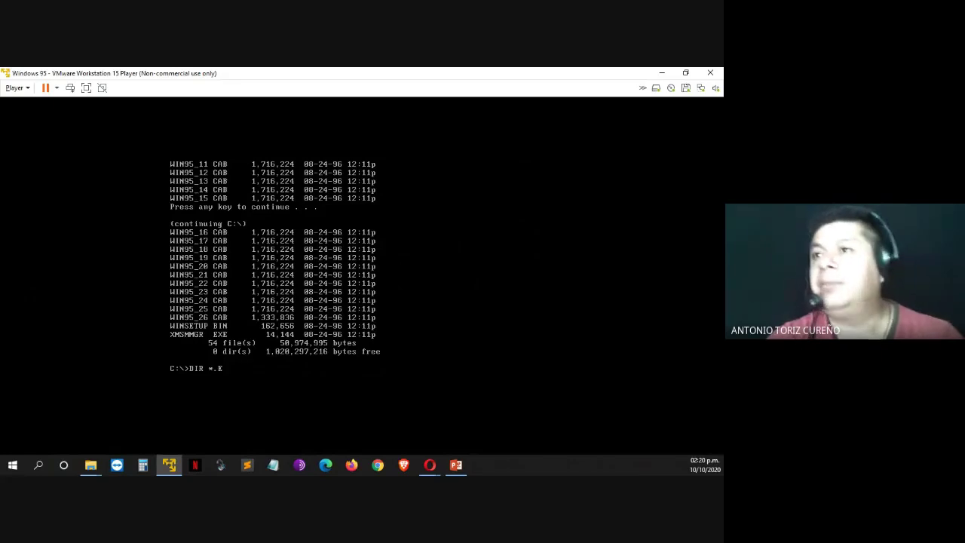
{"action": "type", "text": "XE"}
{"action": "key", "text": "Return"}
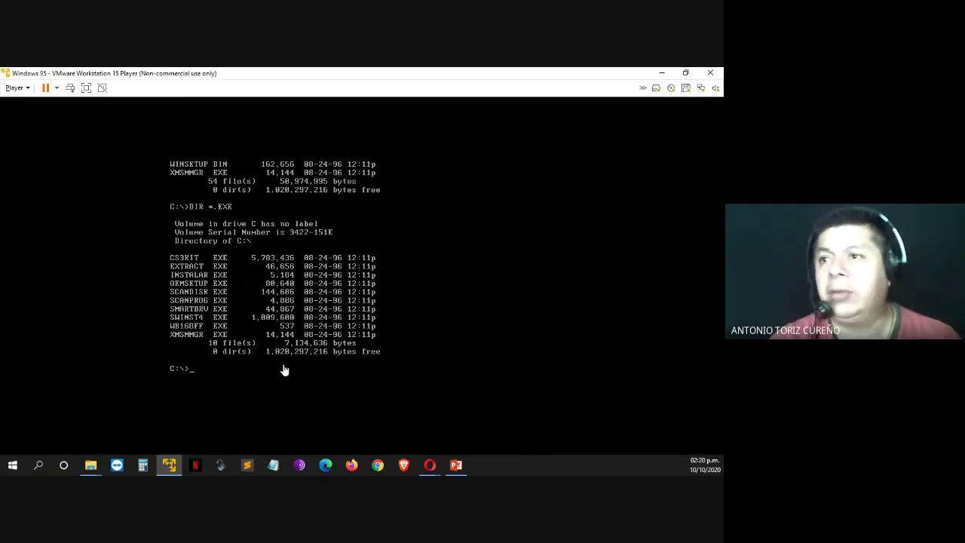
{"action": "type", "text": "IN"}
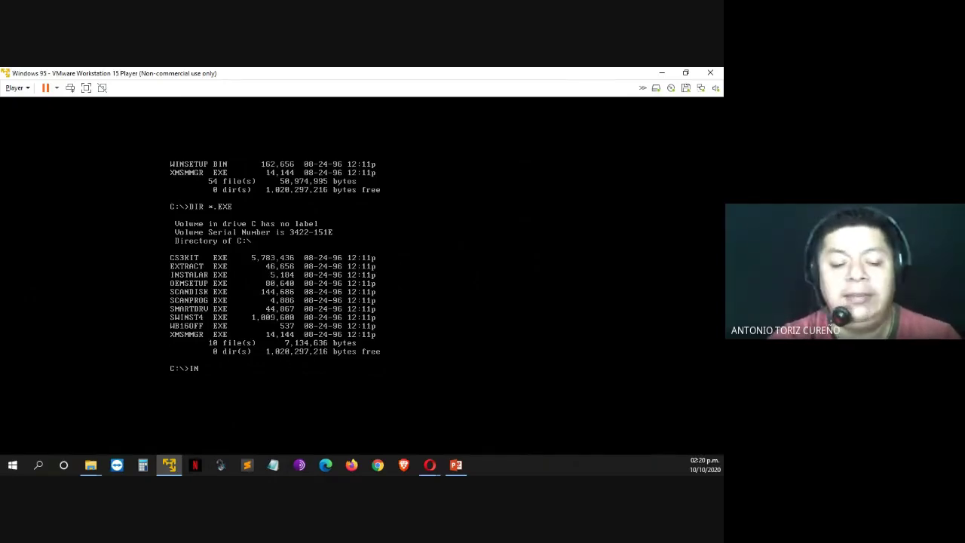
{"action": "type", "text": "STALAR"}
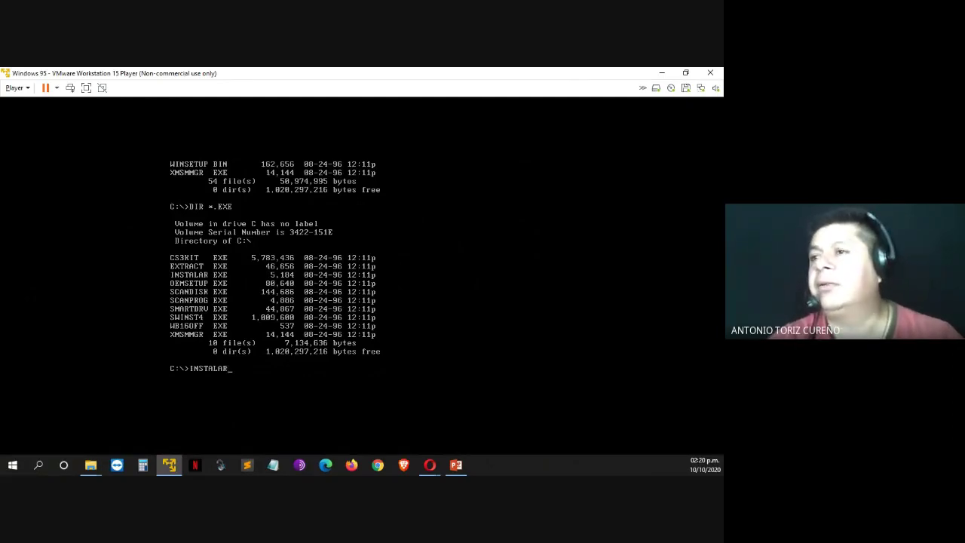
Step: Run INSTALAR, let ScanDisk check the drive with no errors, and exit to the setup welcome
{"action": "key", "text": "Return"}
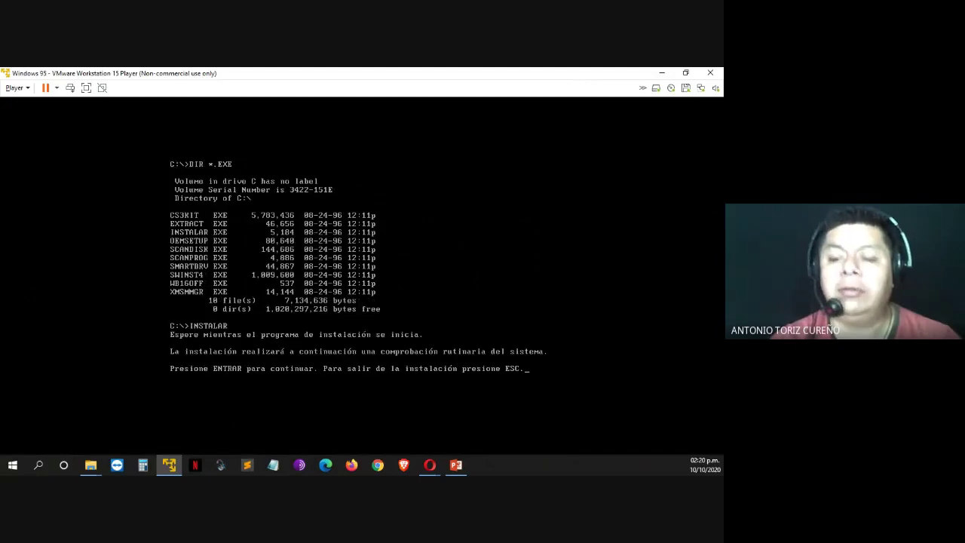
{"action": "key", "text": "Return"}
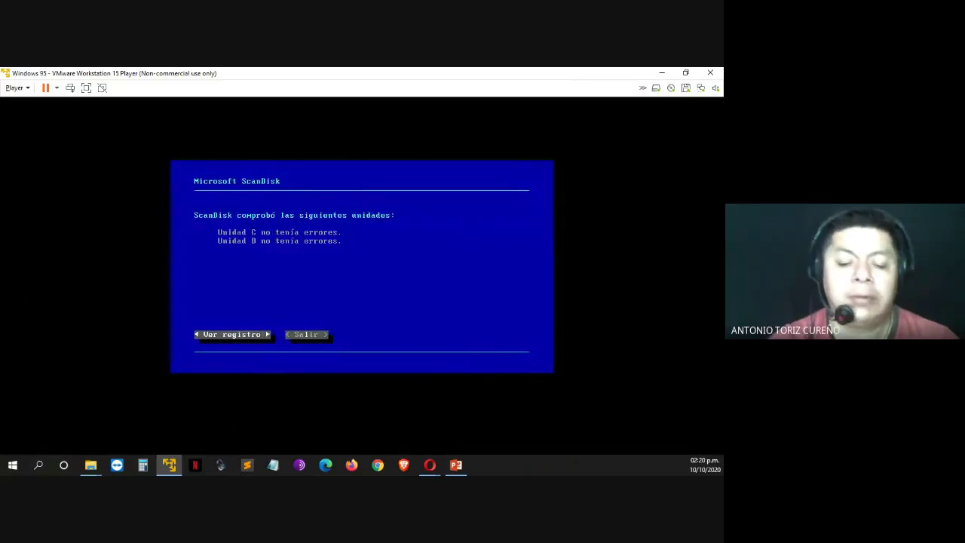
{"action": "key", "text": "s"}
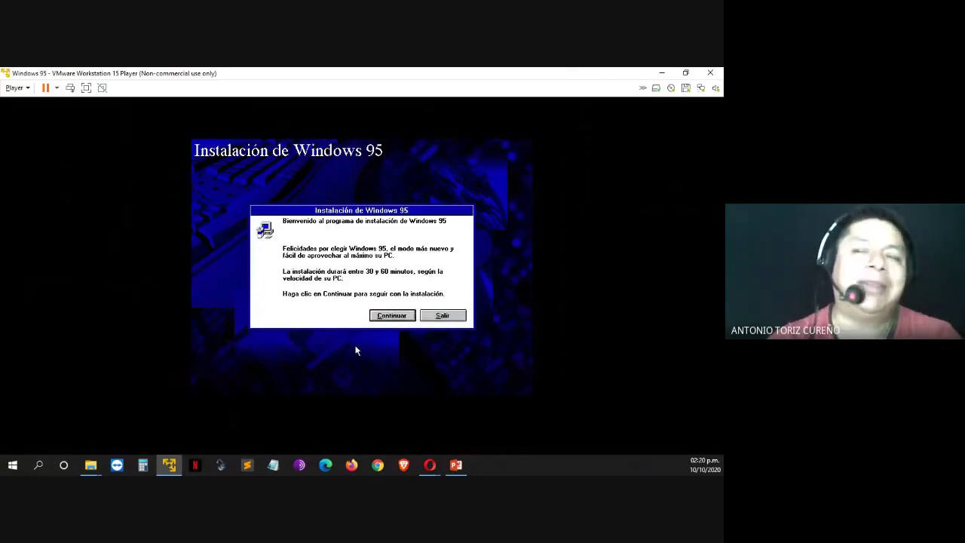
Step: Accept the licence, keep C:\WINDOWS as install folder and the Típica installation option
{"action": "left_click", "coordinate": [386, 319]}
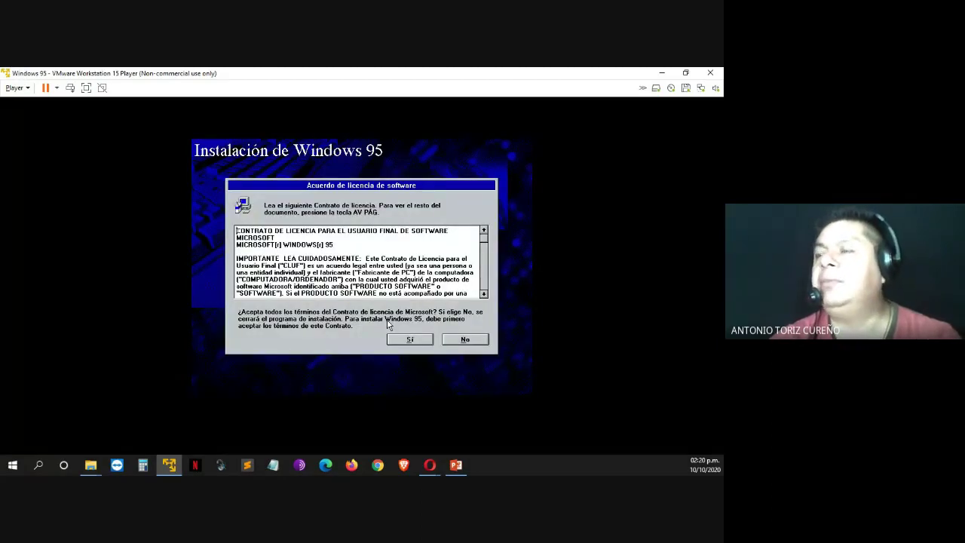
{"action": "left_click", "coordinate": [410, 339]}
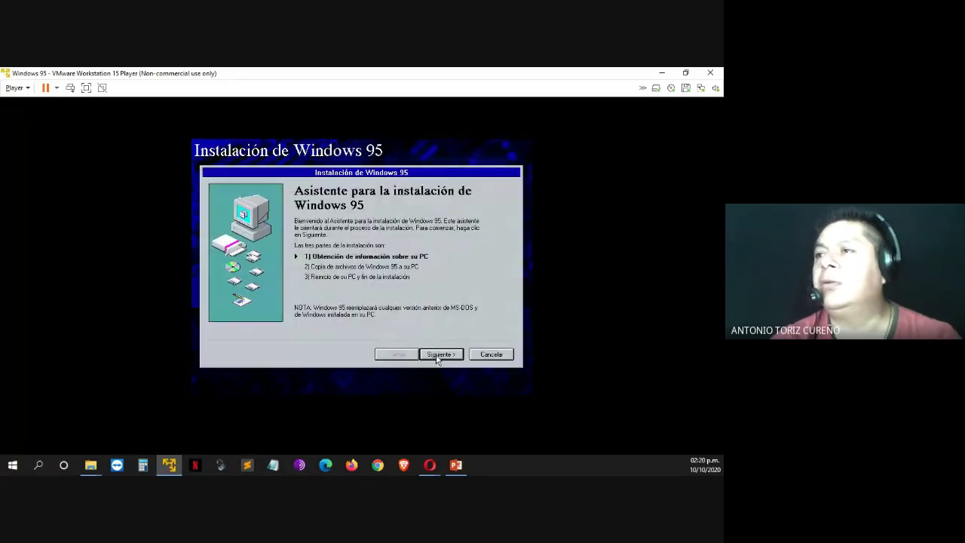
{"action": "left_click", "coordinate": [446, 358]}
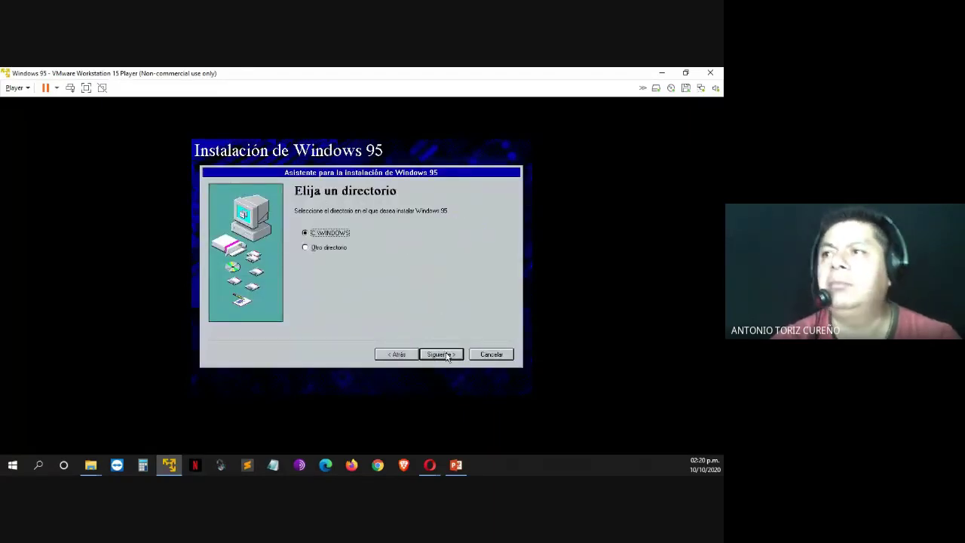
{"action": "left_click", "coordinate": [445, 355]}
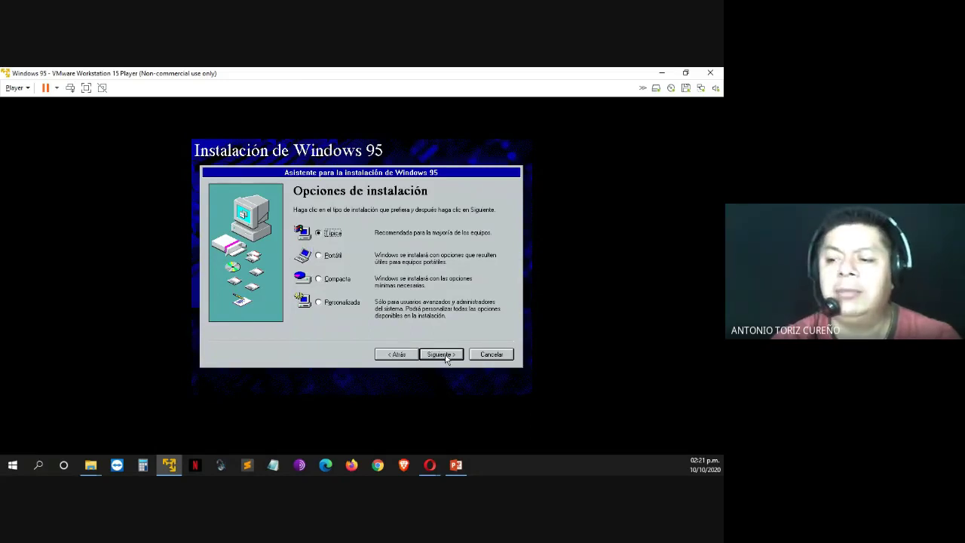
{"action": "left_click", "coordinate": [446, 358]}
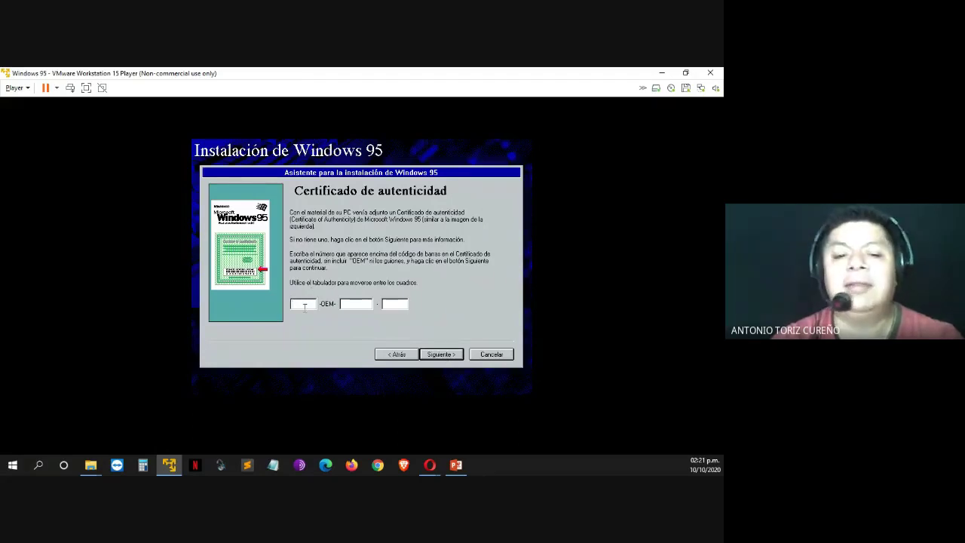
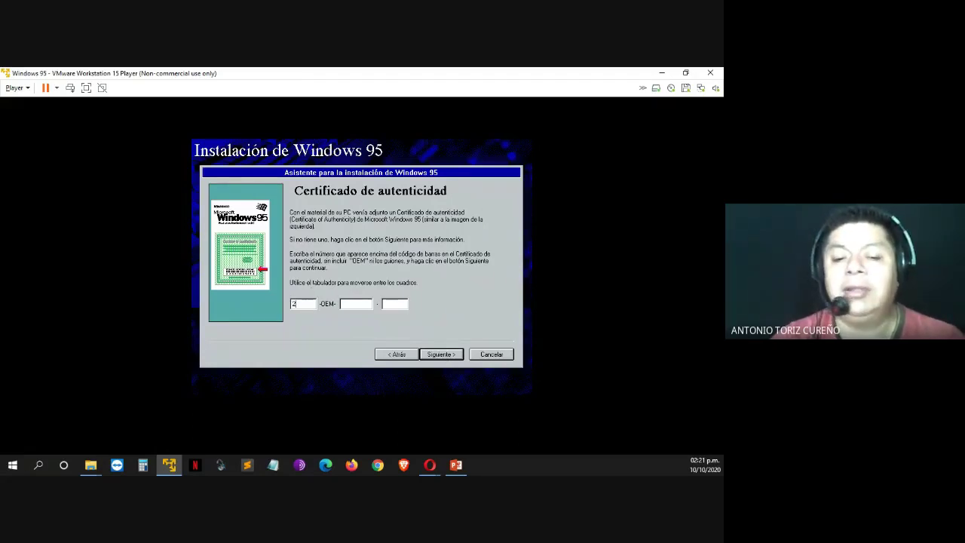
Step: Enter the certificate of authenticity number in its two boxes, then the user name
{"action": "key", "text": "Tab"}
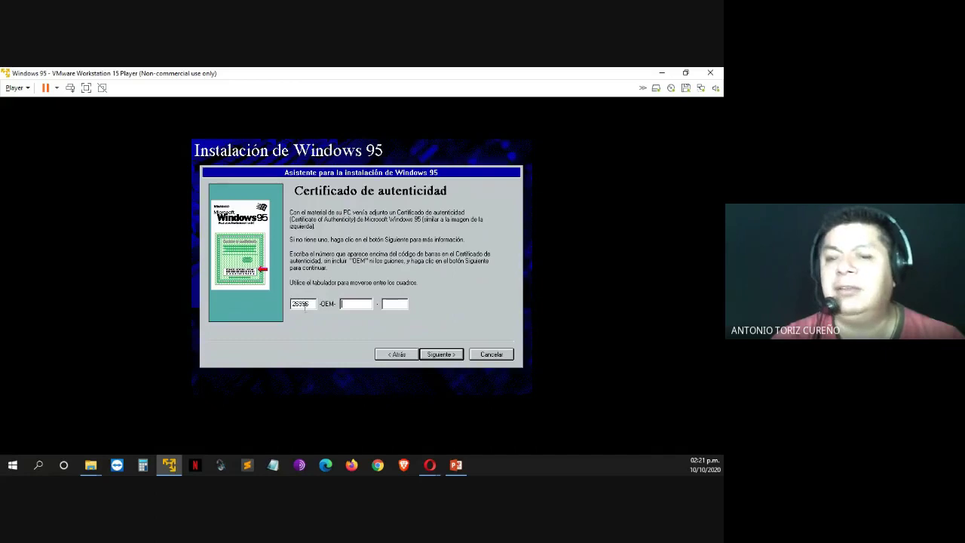
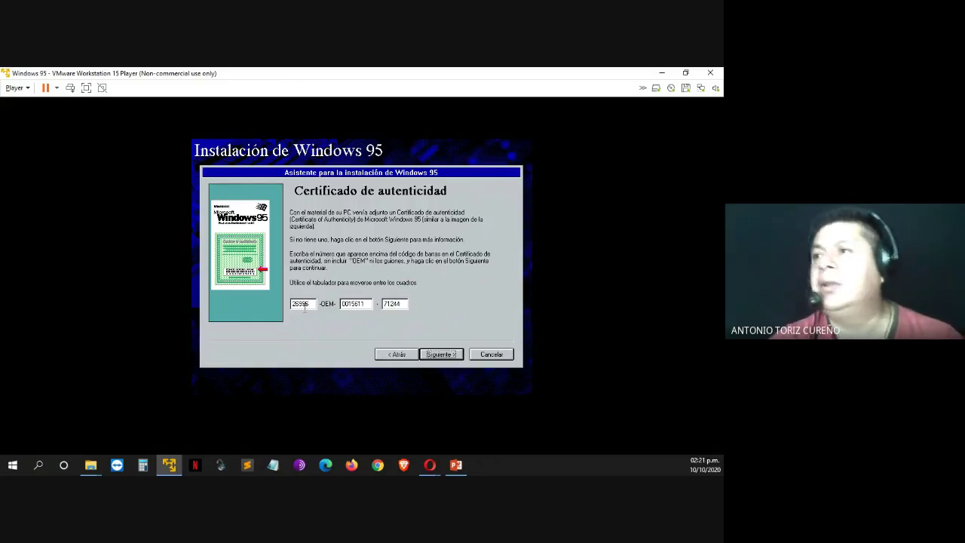
{"action": "key", "text": "Return"}
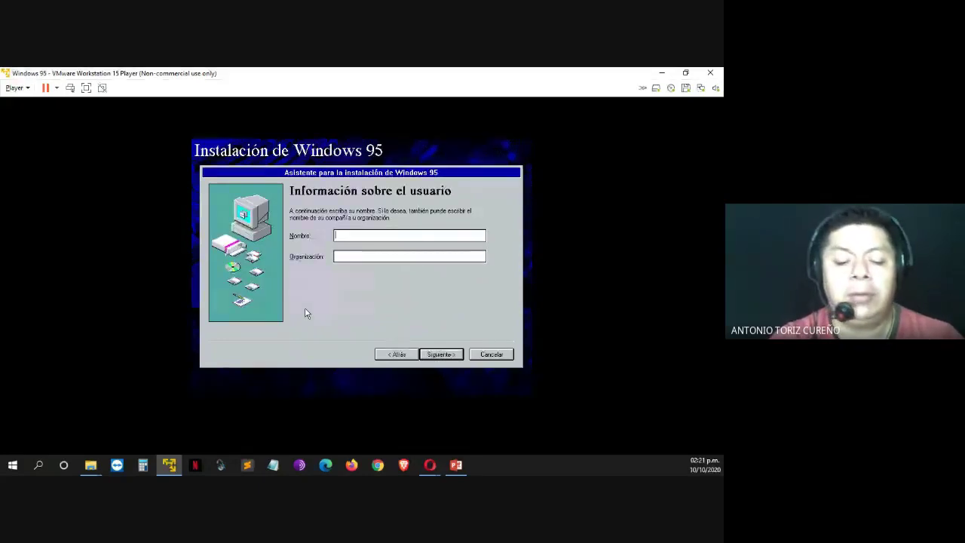
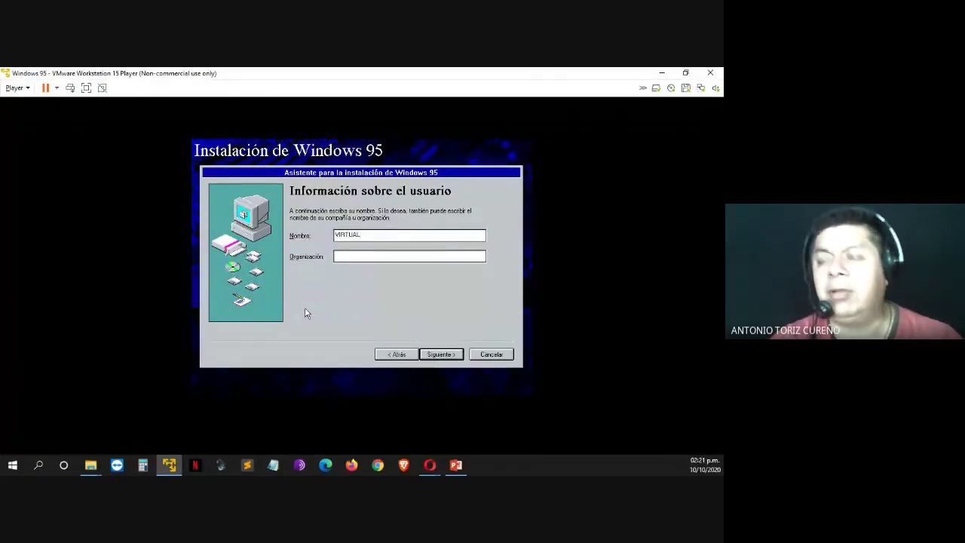
{"action": "key", "text": "Return"}
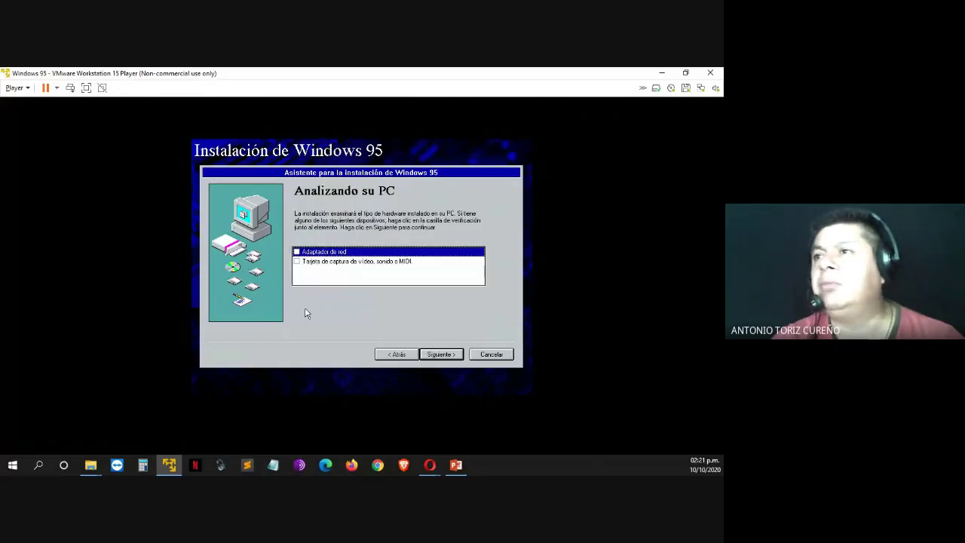
Step: Mark the network adapter and video/sound/MIDI card for detection and start hardware analysis
{"action": "left_click", "coordinate": [299, 252]}
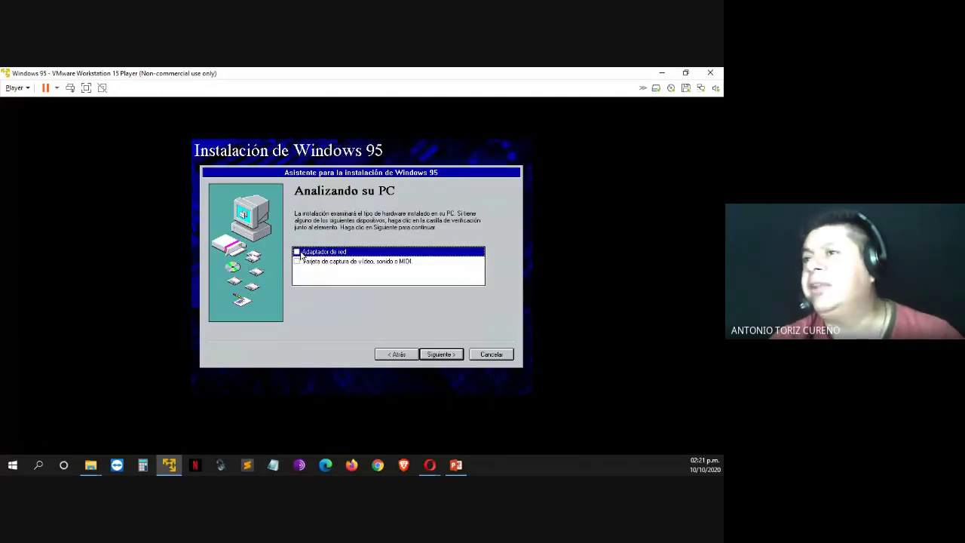
{"action": "left_click", "coordinate": [299, 261]}
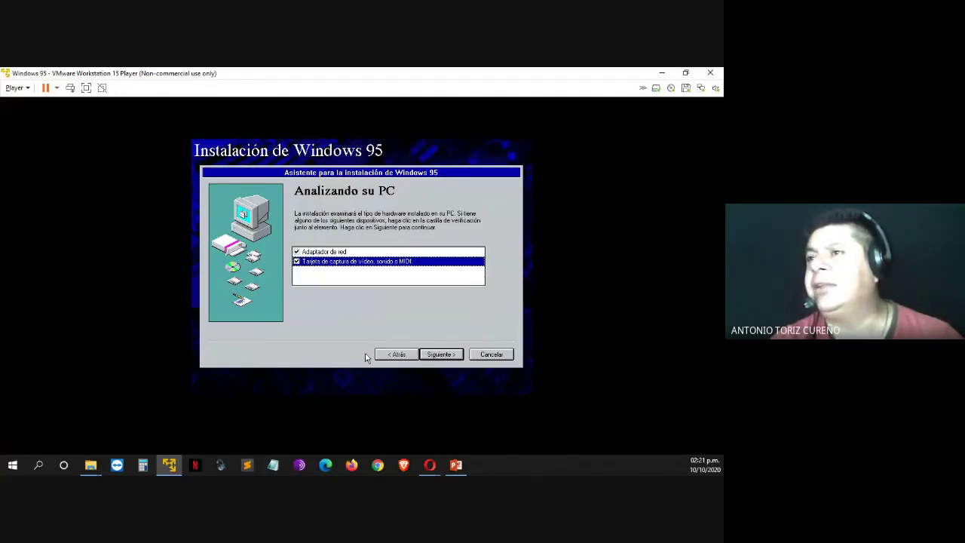
{"action": "left_click", "coordinate": [441, 355]}
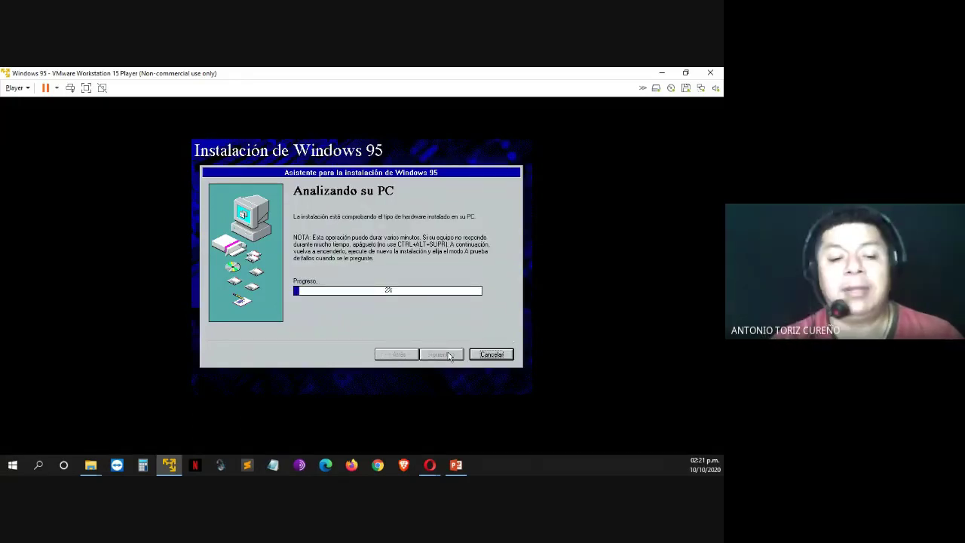
{"action": "key", "text": "alt+Tab"}
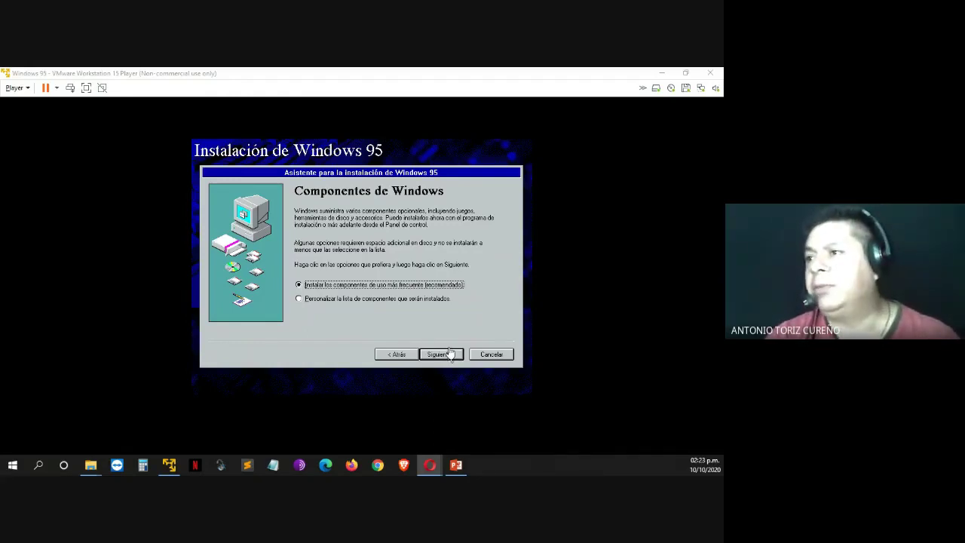
Step: Keep the recommended components, choose No crear un disco de inicio, and start copying files
{"action": "left_click", "coordinate": [450, 357]}
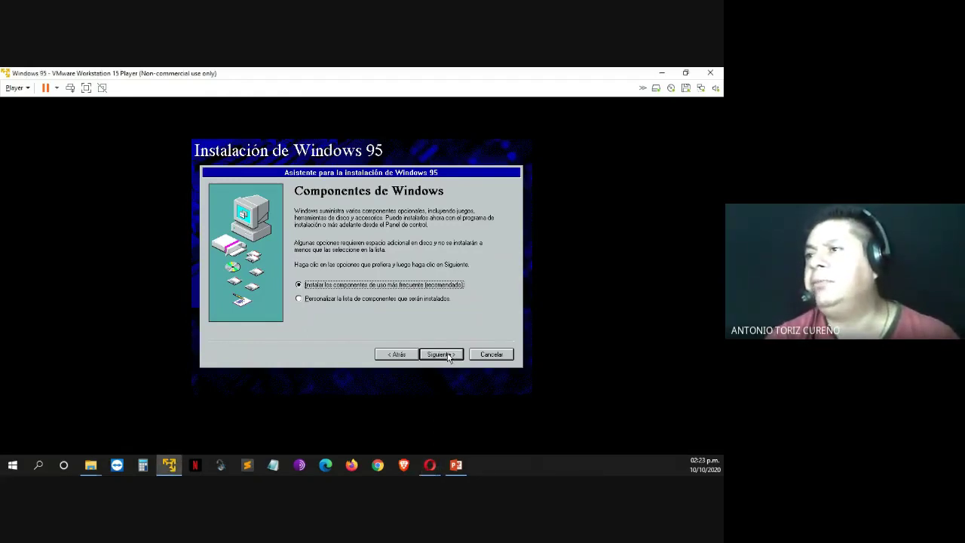
{"action": "left_click", "coordinate": [447, 355]}
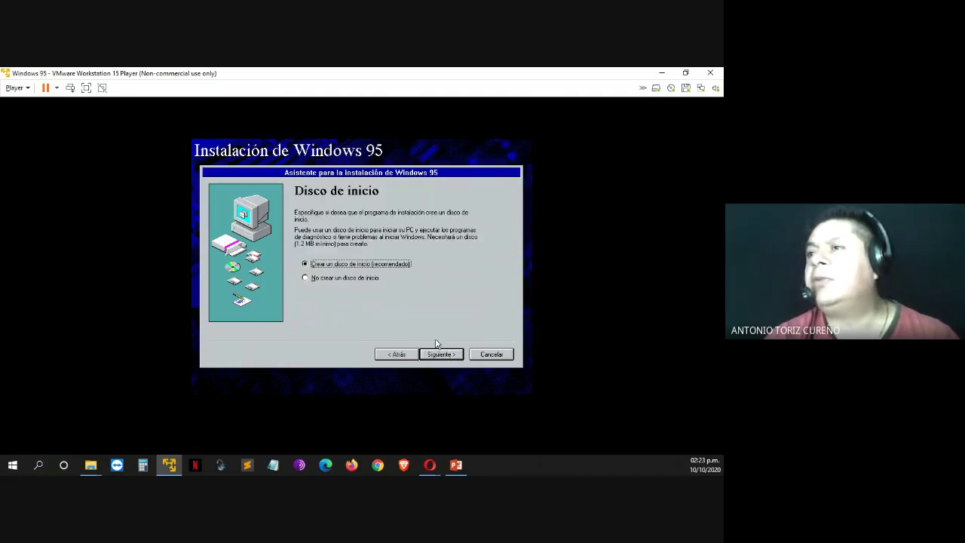
{"action": "left_click", "coordinate": [323, 279]}
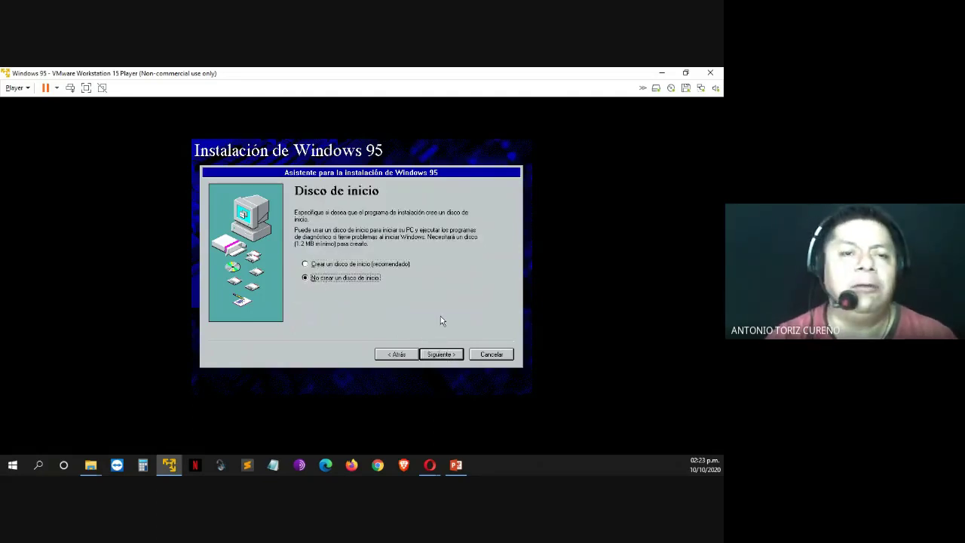
{"action": "left_click", "coordinate": [442, 355]}
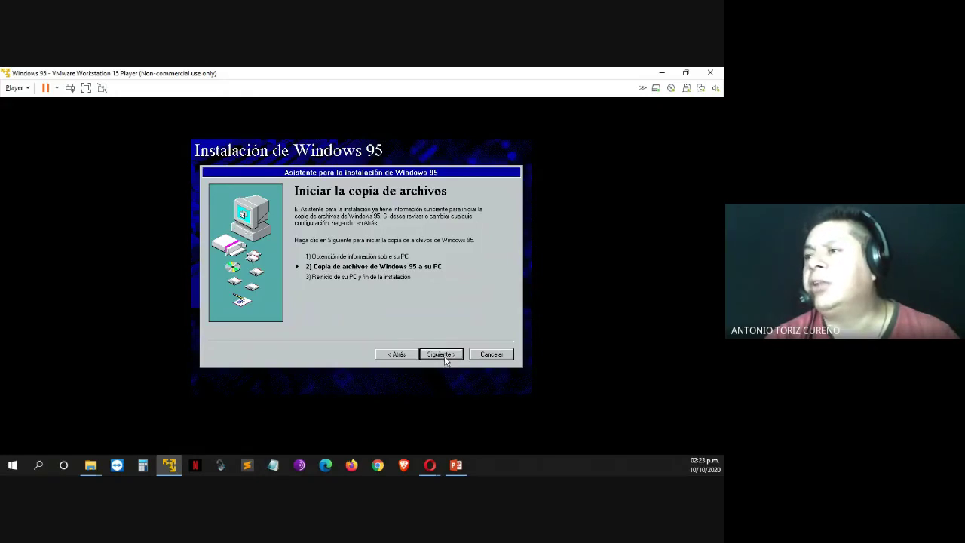
{"action": "left_click", "coordinate": [445, 358]}
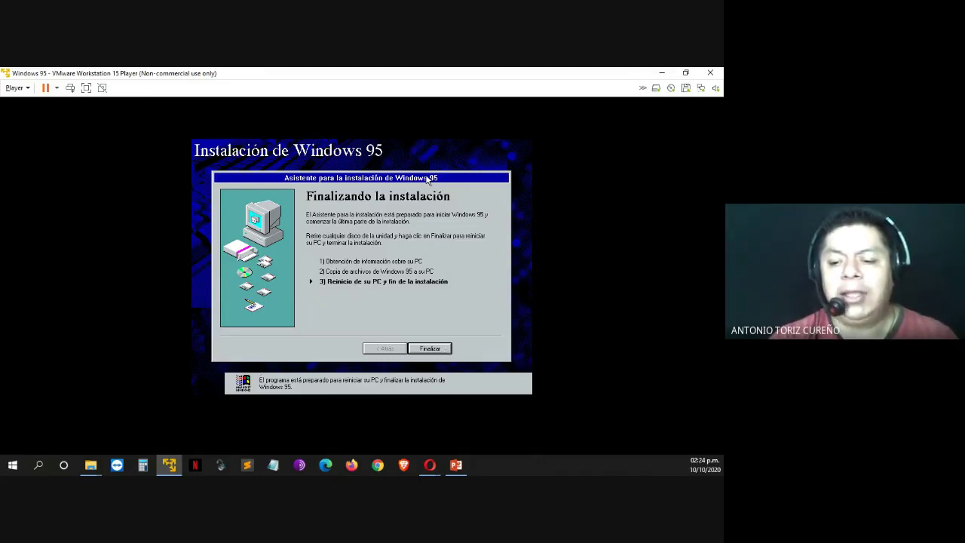
Step: Return keyboard and mouse control from the Windows 95 VM to the host desktop
{"action": "key", "text": "alt+Tab"}
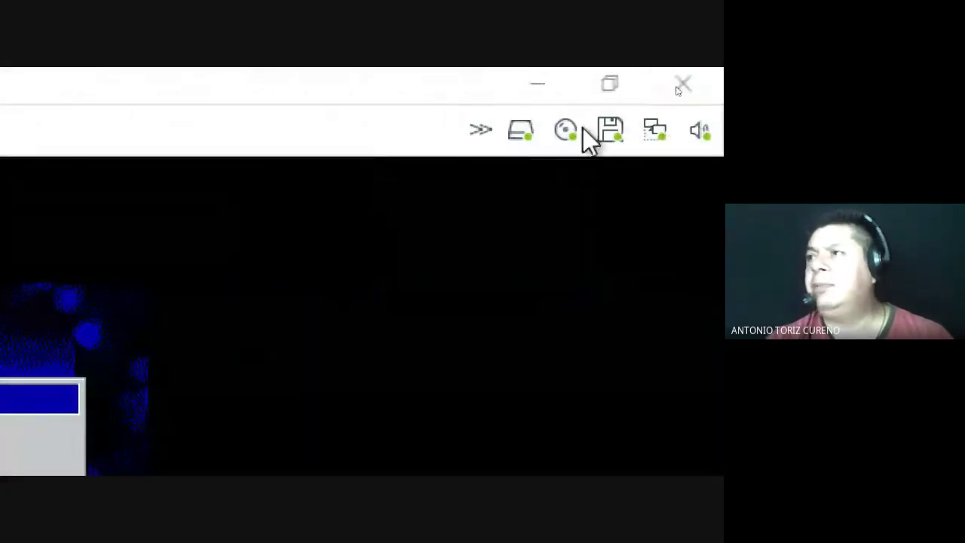
Step: Disconnect the virtual floppy drive, then the CD drive holding W95.iso, via their device icons
{"action": "mouse_move", "coordinate": [566, 136]}
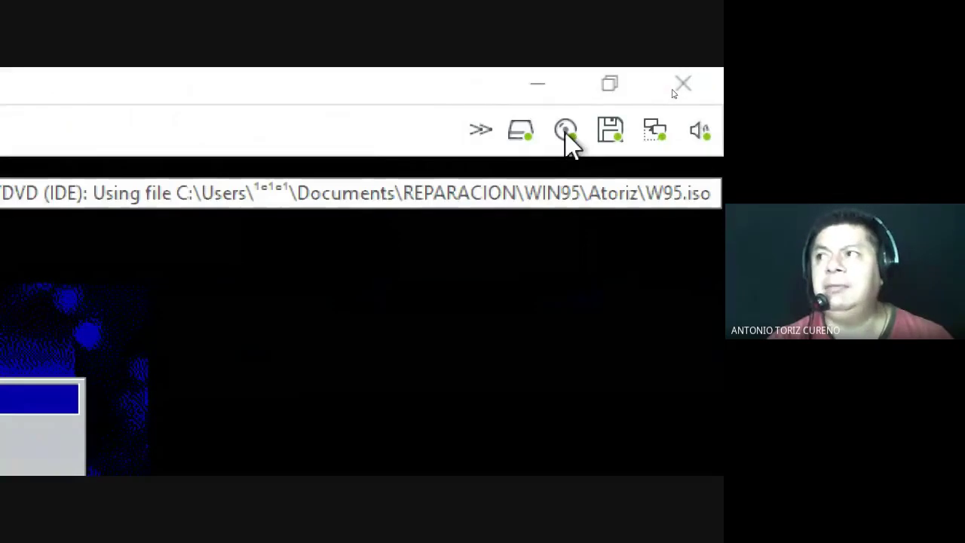
{"action": "right_click", "coordinate": [616, 134]}
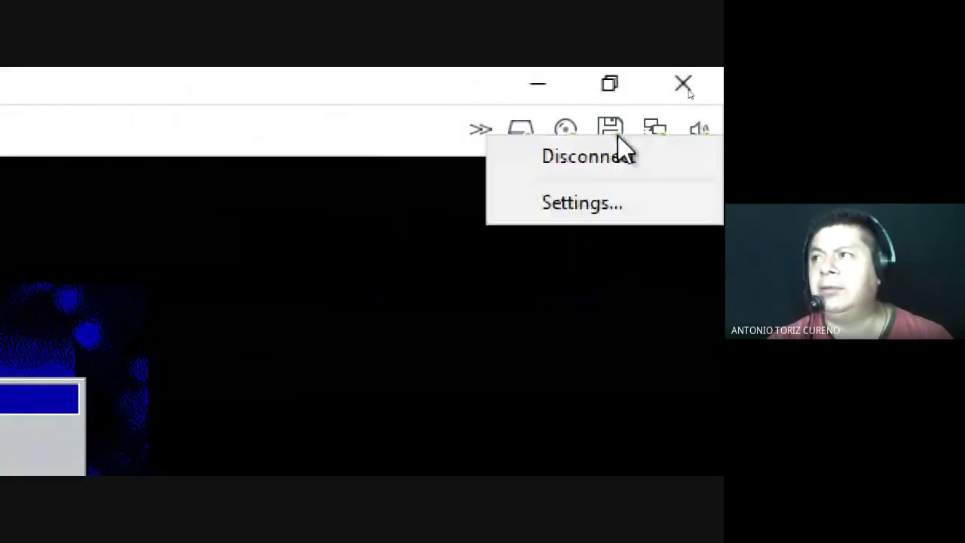
{"action": "left_click", "coordinate": [597, 164]}
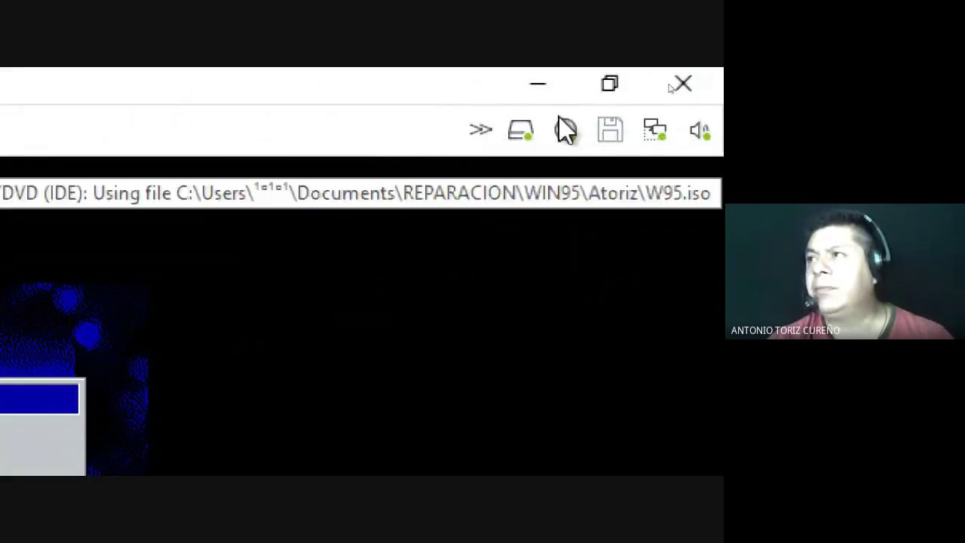
{"action": "right_click", "coordinate": [566, 130]}
{"action": "left_click", "coordinate": [567, 152]}
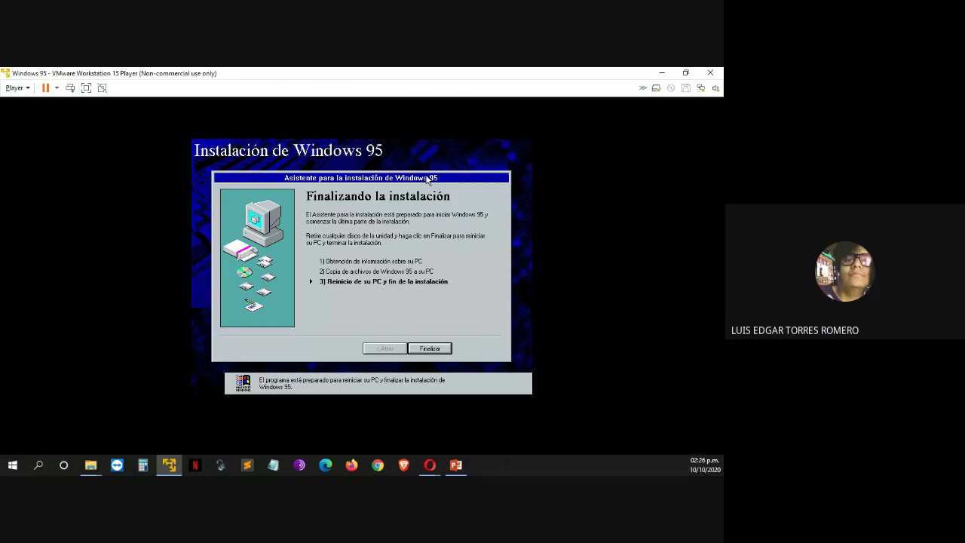
{"action": "key", "text": "alt+Tab"}
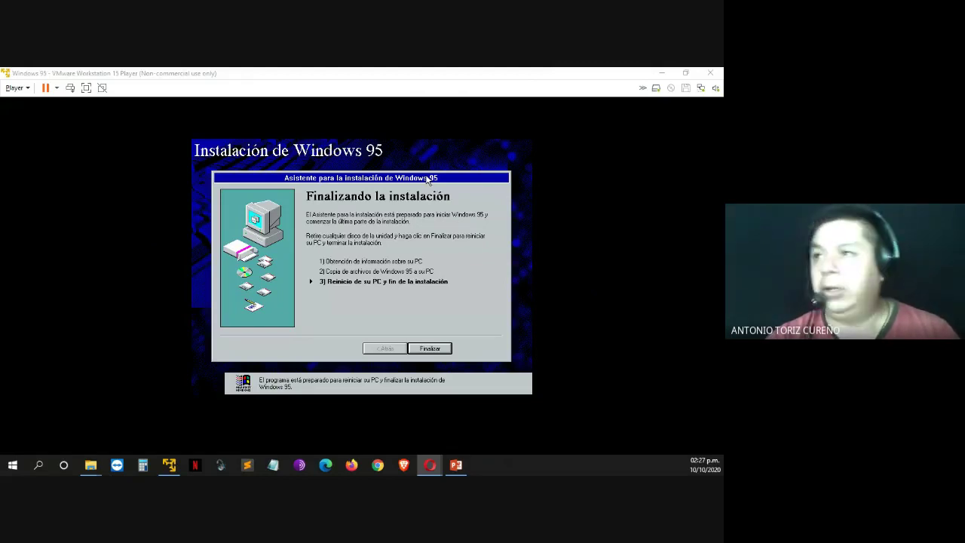
{"action": "left_click", "coordinate": [415, 324]}
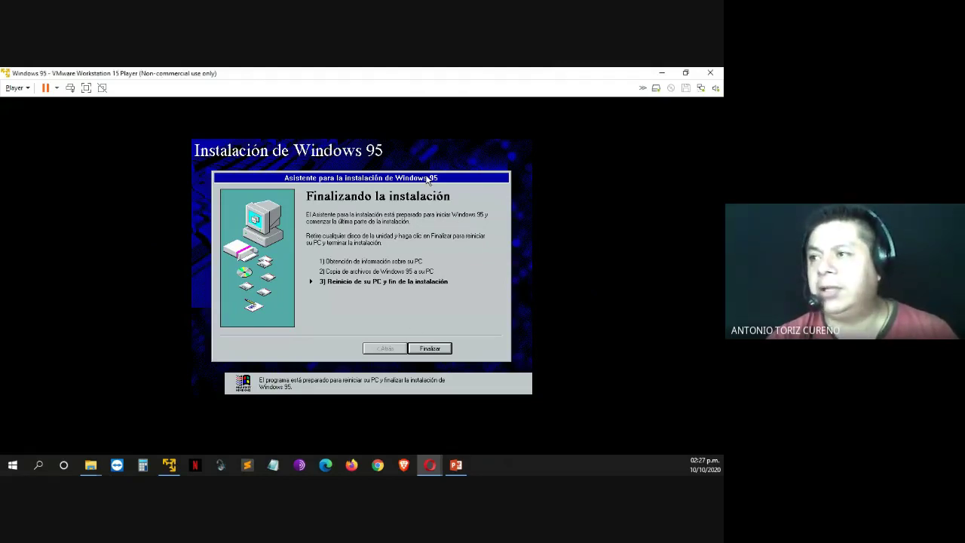
Step: Choose Finalizar to restart Windows 95, then drag the Red network dialog lower
{"action": "left_click", "coordinate": [428, 349]}
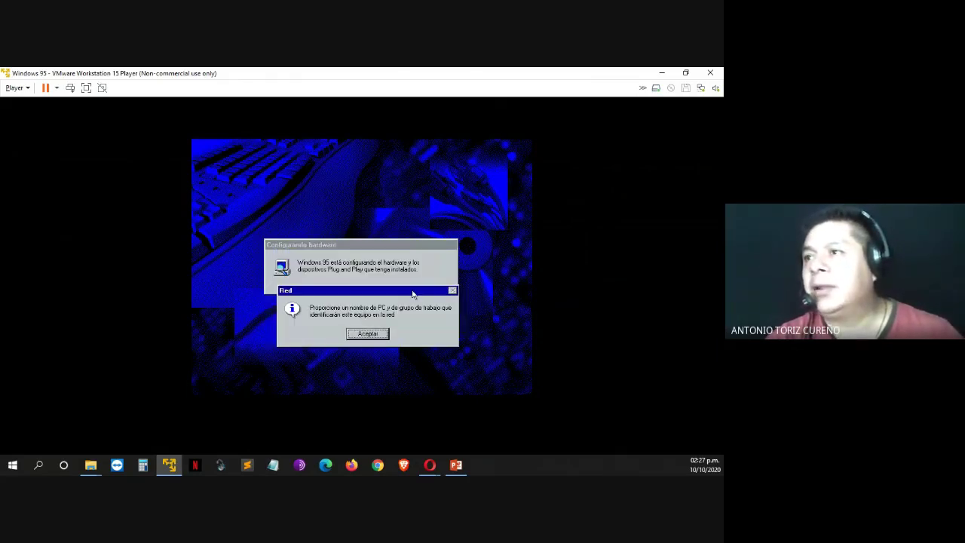
{"action": "left_click_drag", "start_coordinate": [407, 323], "coordinate": [408, 323]}
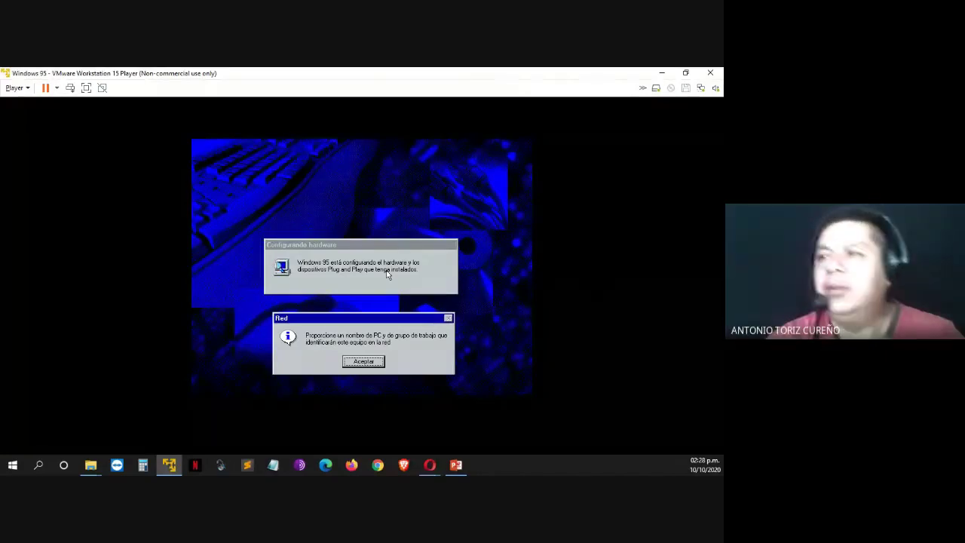
Step: On the Identificación tab, enter PC name 5D SISTEMAS, workgroup WORKGROUP and description MÁQUINA VIRTUAL, then close Red
{"action": "left_click", "coordinate": [383, 320]}
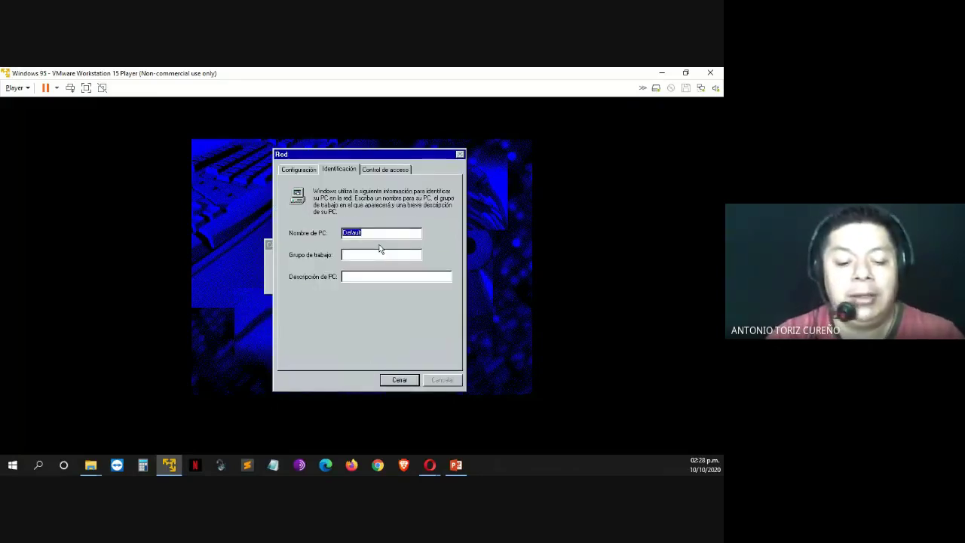
{"action": "type", "text": "5"}
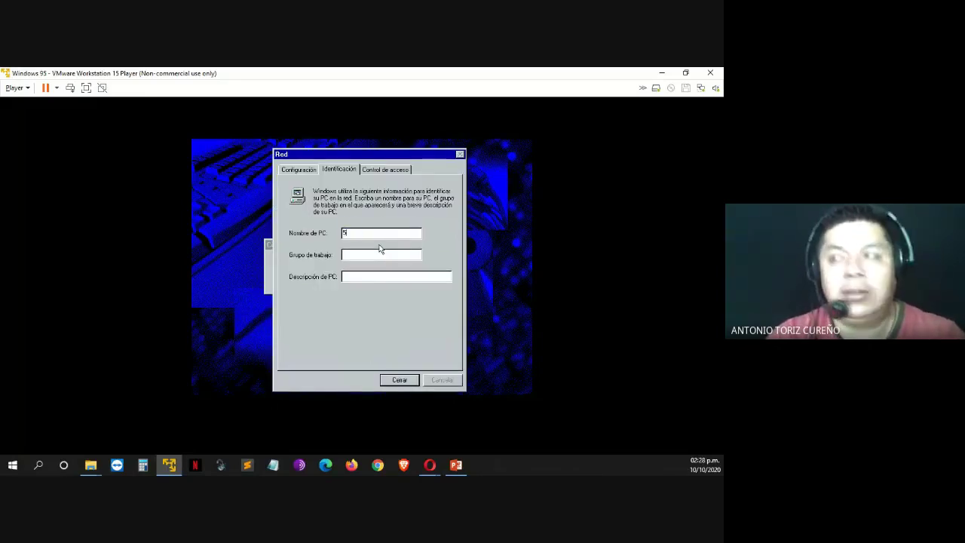
{"action": "type", "text": "D SISTEMAS"}
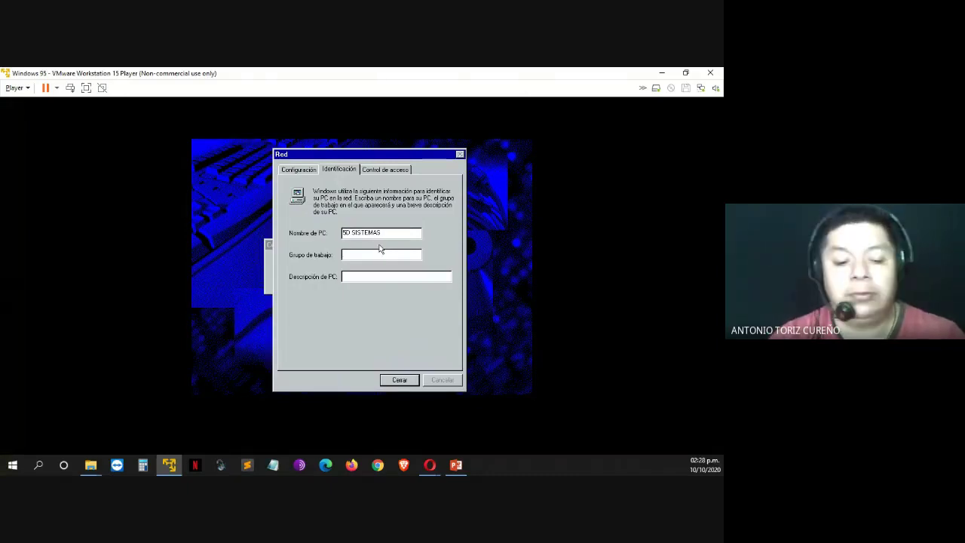
{"action": "left_click", "coordinate": [381, 251]}
{"action": "type", "text": "WORK"}
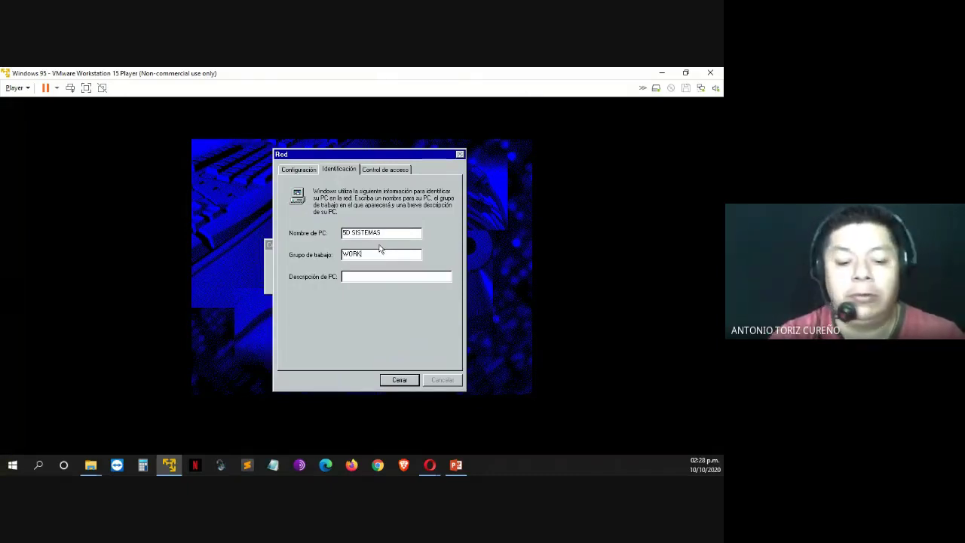
{"action": "type", "text": "GROUP"}
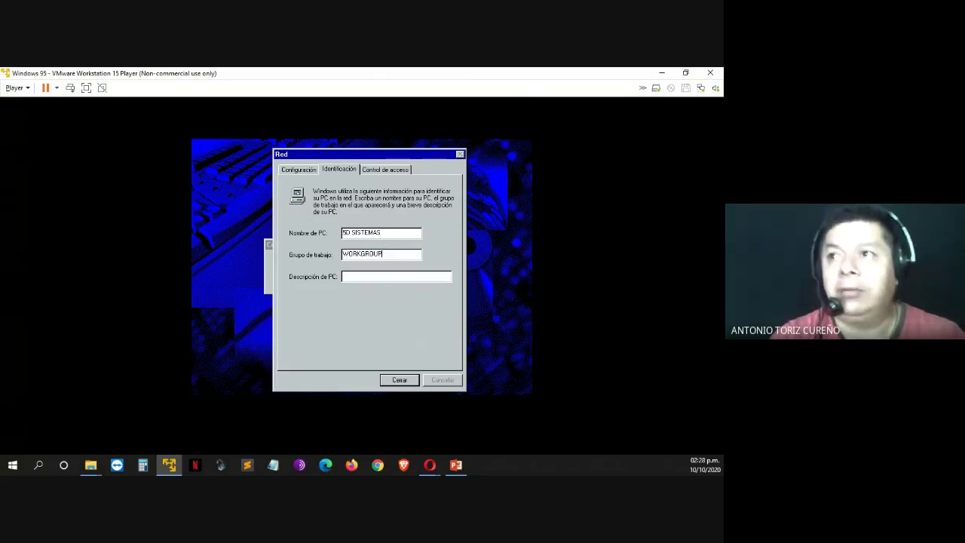
{"action": "type", "text": "MA"}
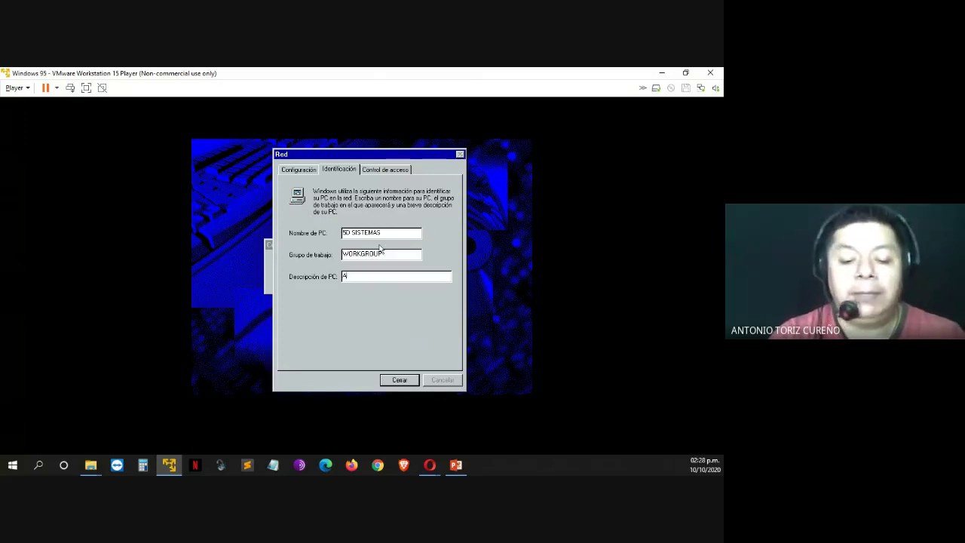
{"action": "type", "text": "NA VIRTUAL"}
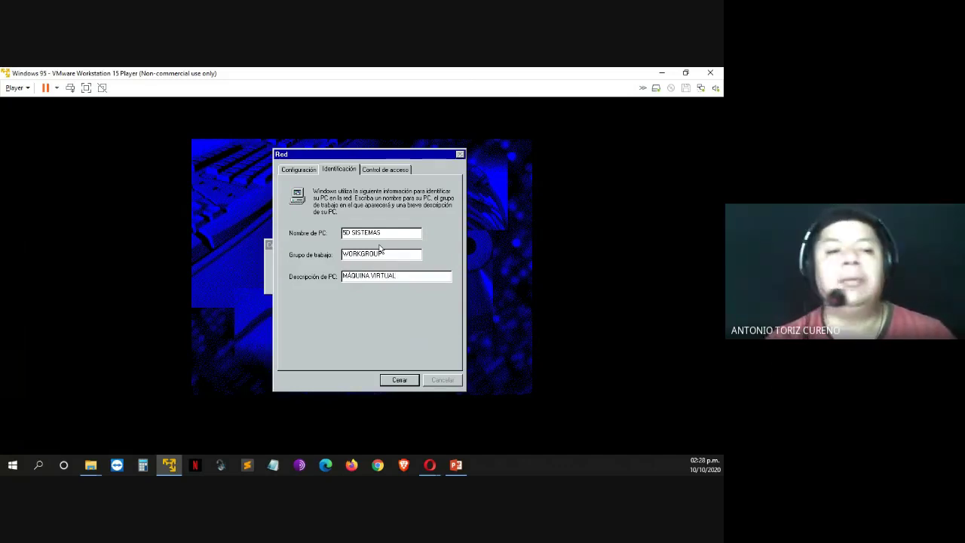
{"action": "key", "text": "Return"}
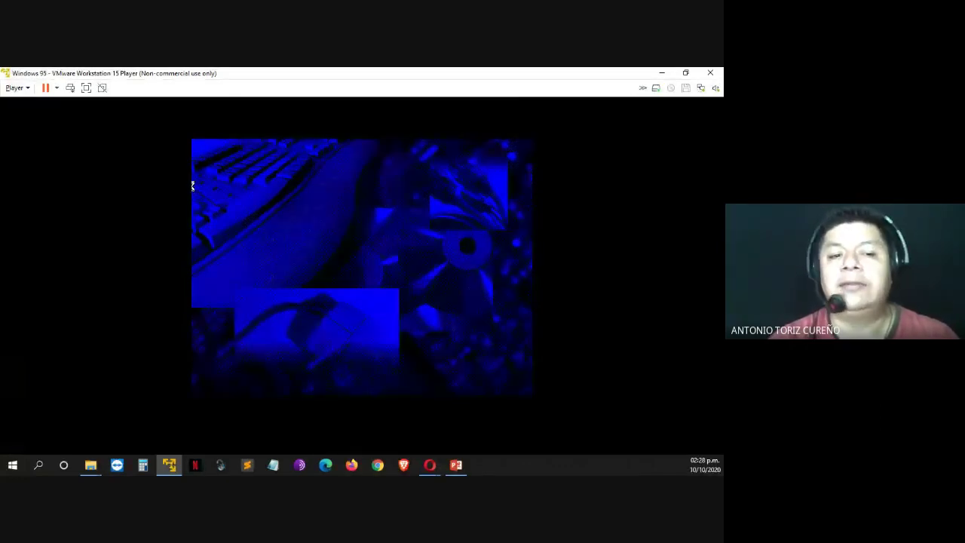
Step: Leave the time zone at (GMT-06:00) Ciudad de México and close Propiedades de Fecha y hora
{"action": "key", "text": "alt+Tab"}
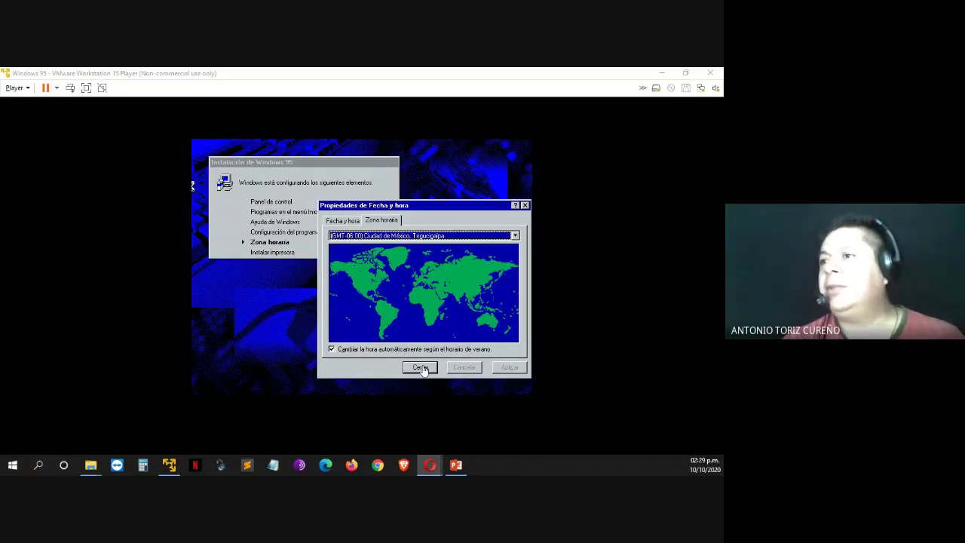
{"action": "left_click", "coordinate": [368, 300]}
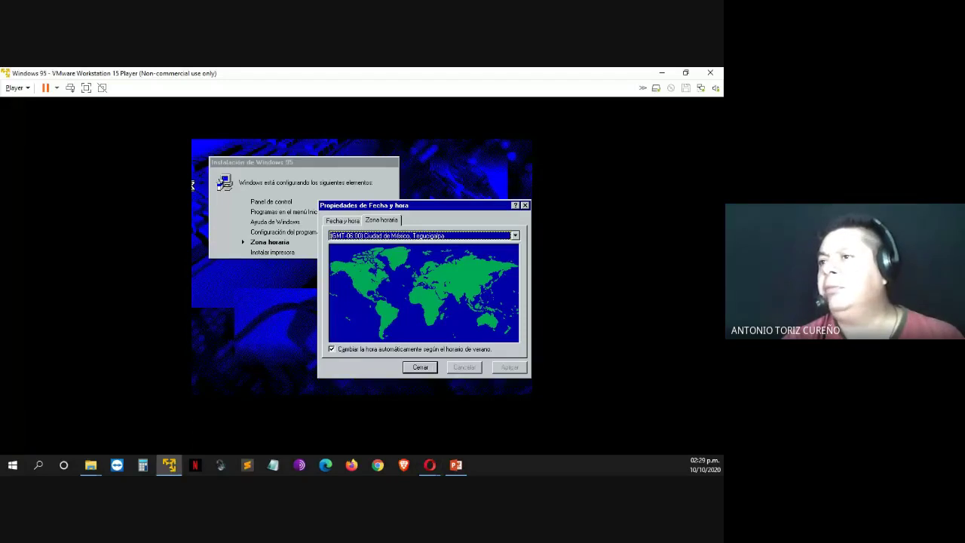
{"action": "left_click", "coordinate": [422, 367]}
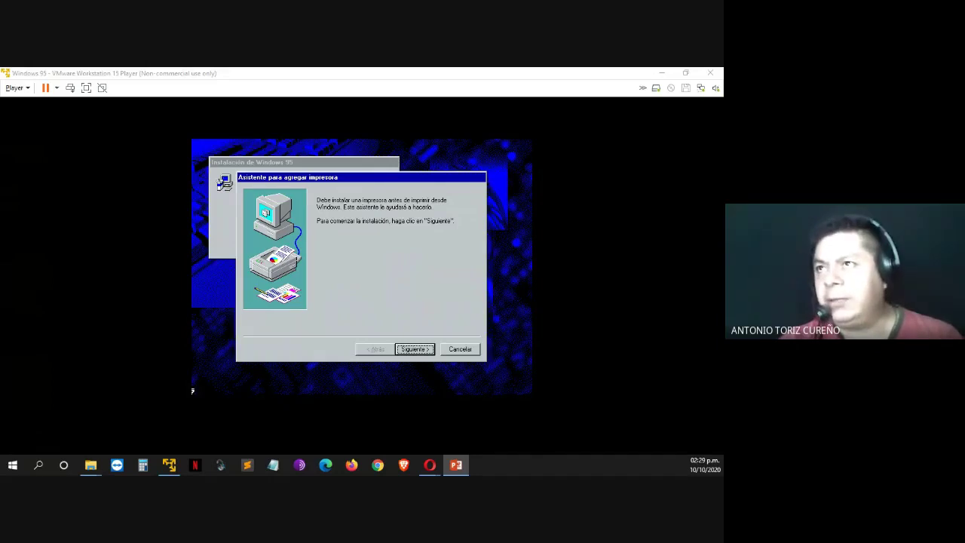
{"action": "key", "text": "alt+Tab"}
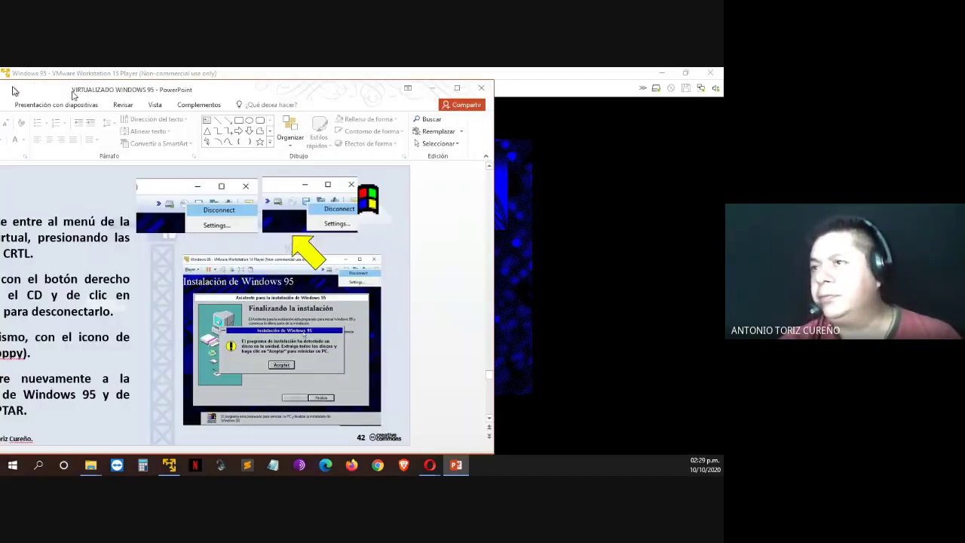
{"action": "double_click", "coordinate": [73, 90]}
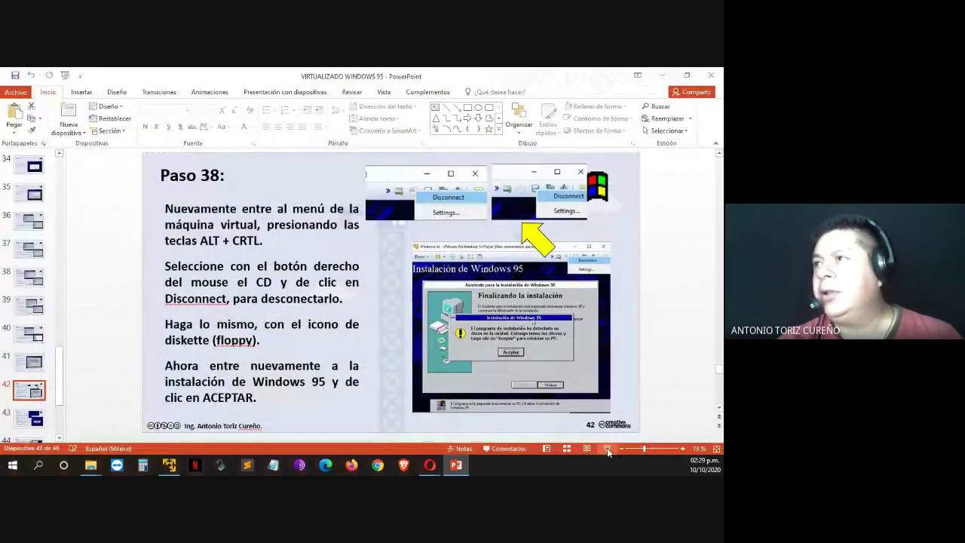
{"action": "left_click", "coordinate": [607, 450]}
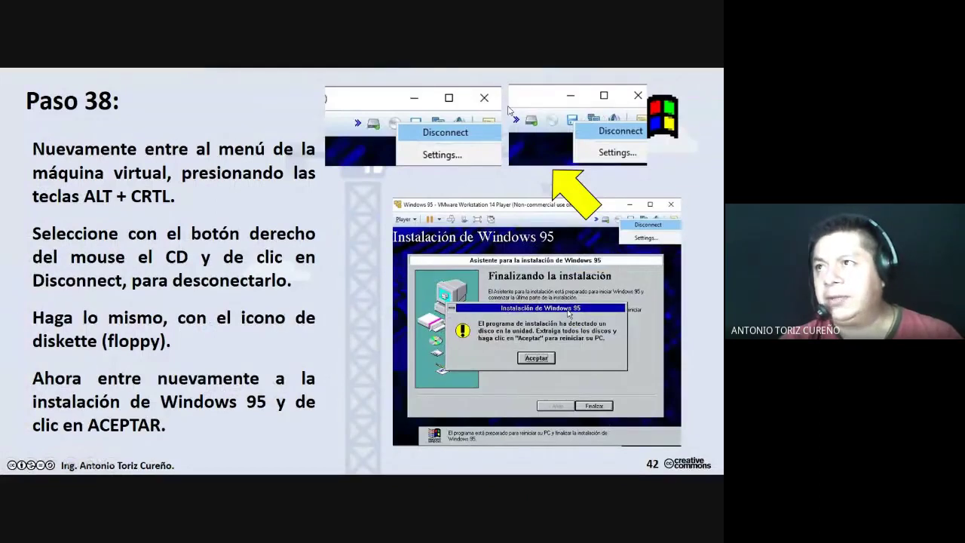
{"action": "right_click", "coordinate": [395, 124]}
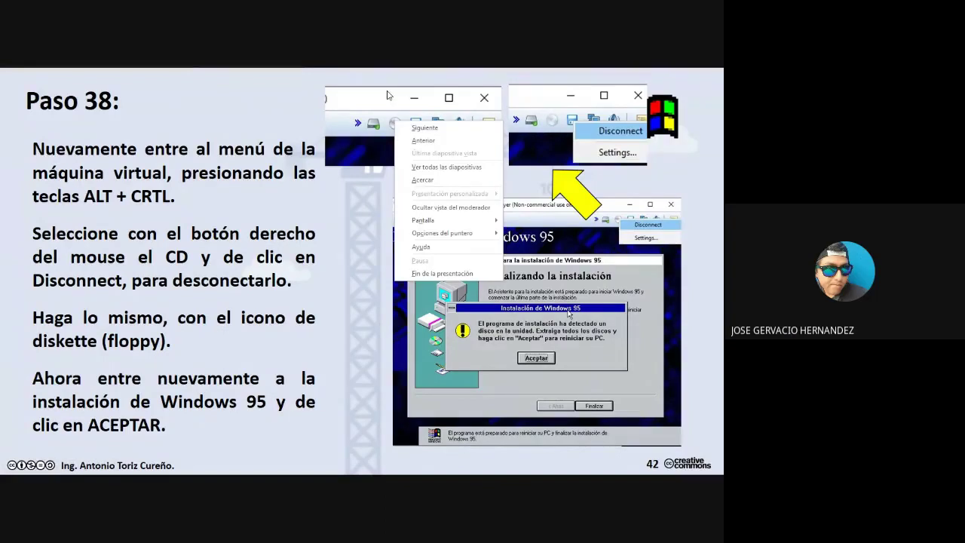
{"action": "left_click", "coordinate": [388, 96]}
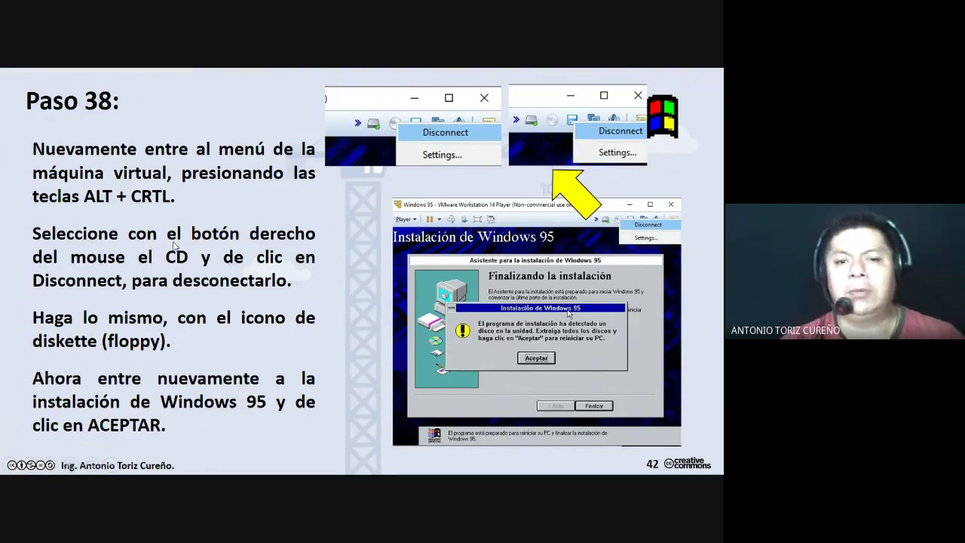
{"action": "left_click", "coordinate": [694, 402]}
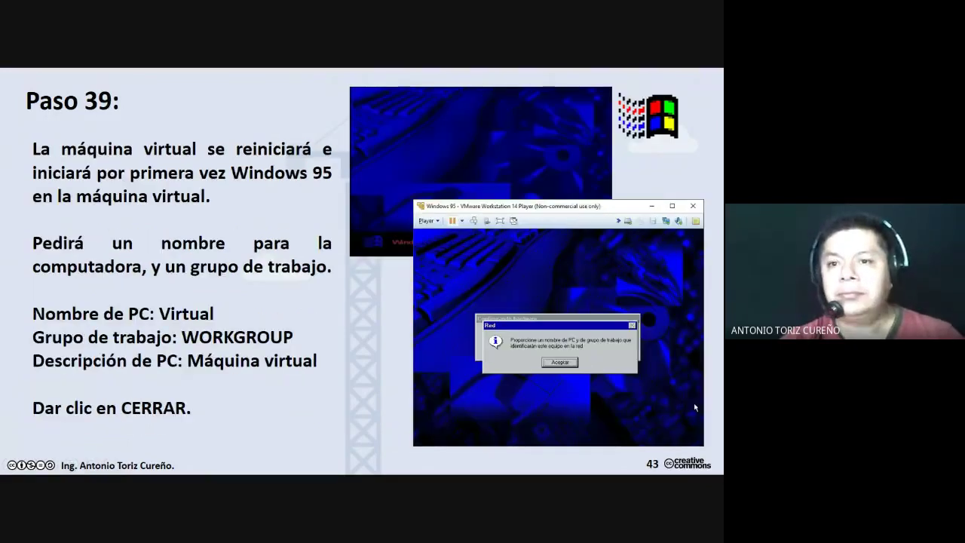
{"action": "key", "text": "Escape"}
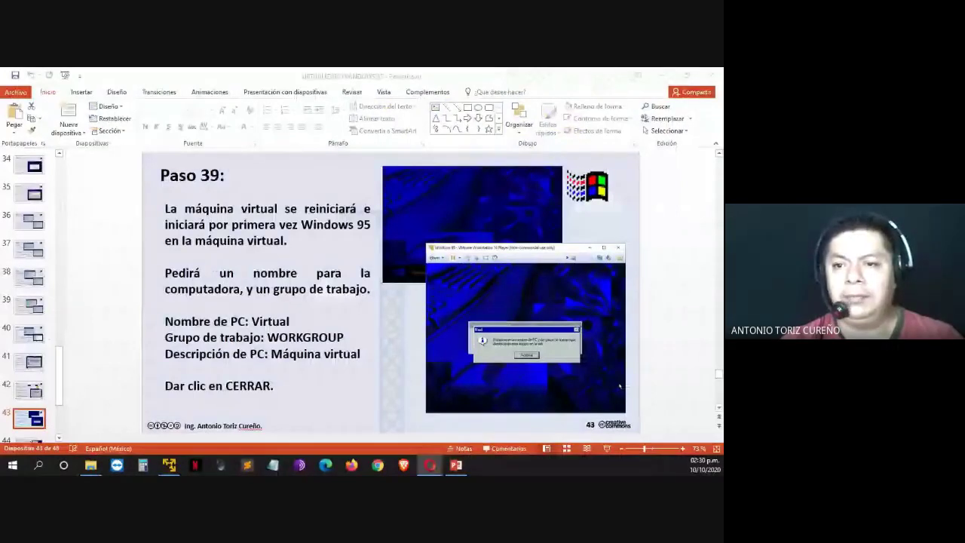
{"action": "key", "text": "alt+Tab"}
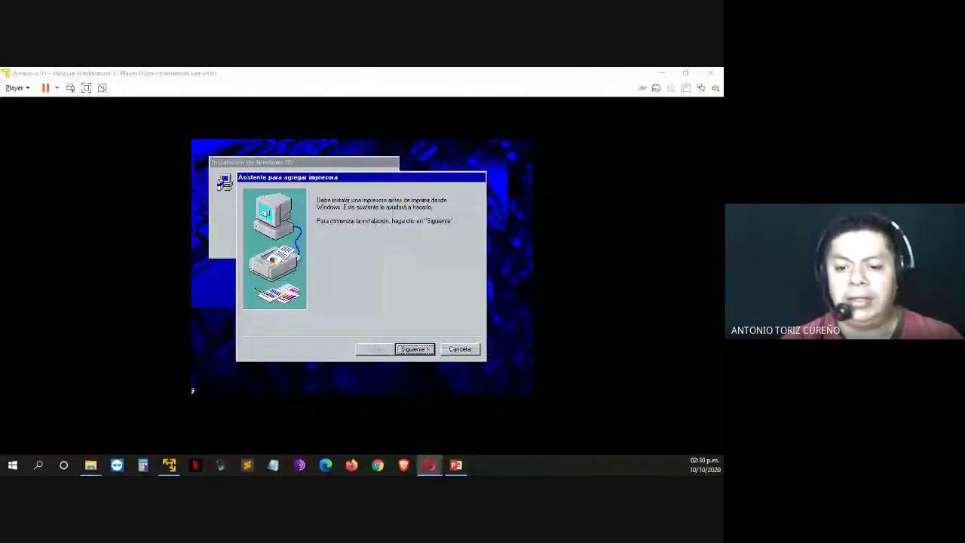
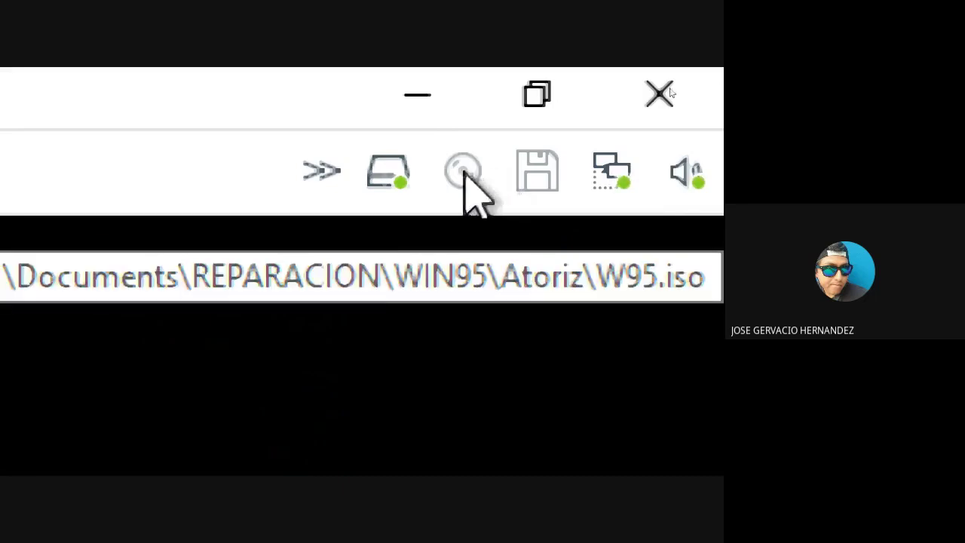
{"action": "left_click", "coordinate": [317, 173]}
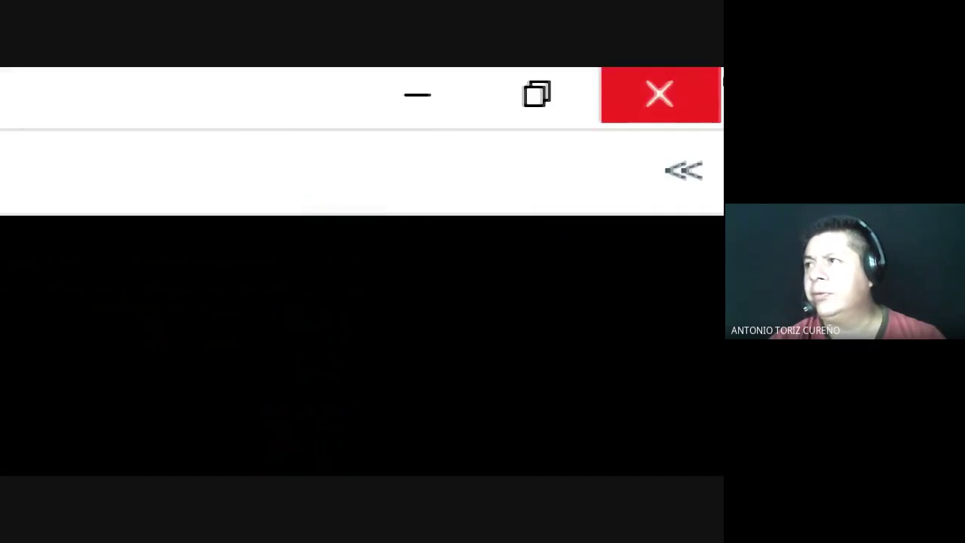
{"action": "left_click", "coordinate": [683, 175]}
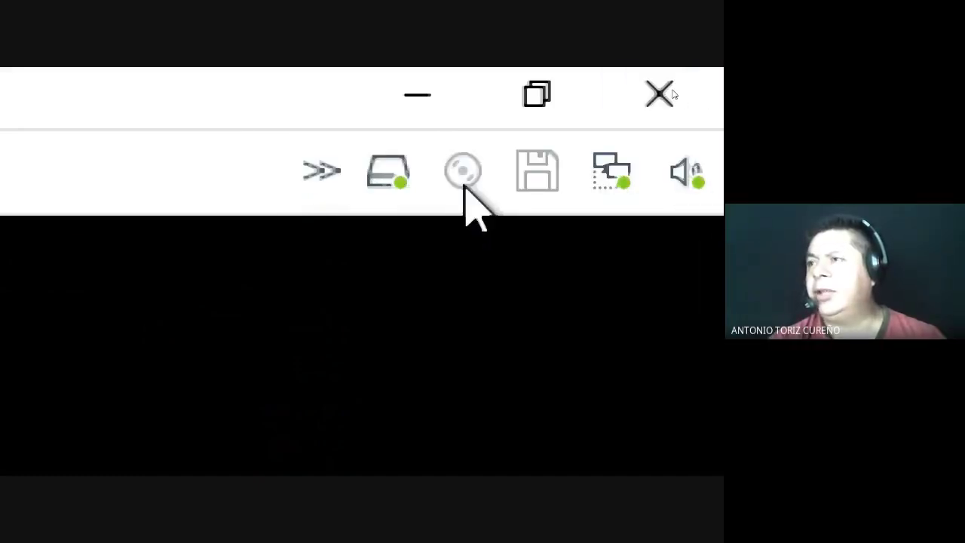
{"action": "mouse_move", "coordinate": [483, 166]}
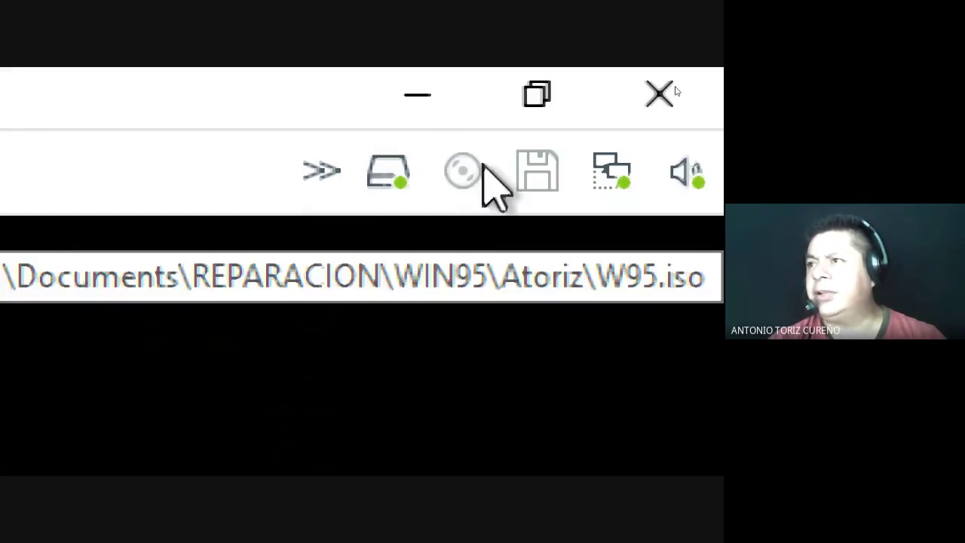
{"action": "right_click", "coordinate": [483, 164]}
{"action": "left_click", "coordinate": [81, 136]}
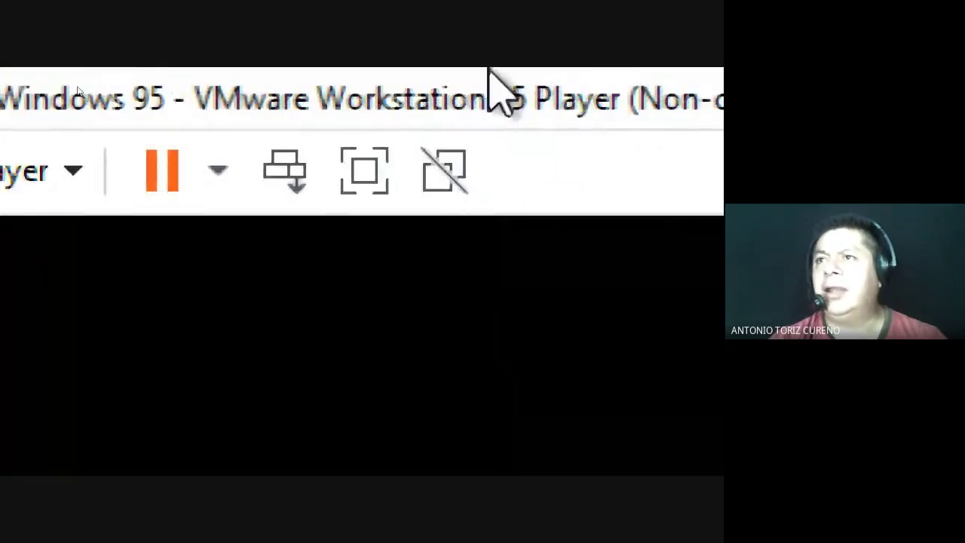
{"action": "left_click", "coordinate": [220, 173]}
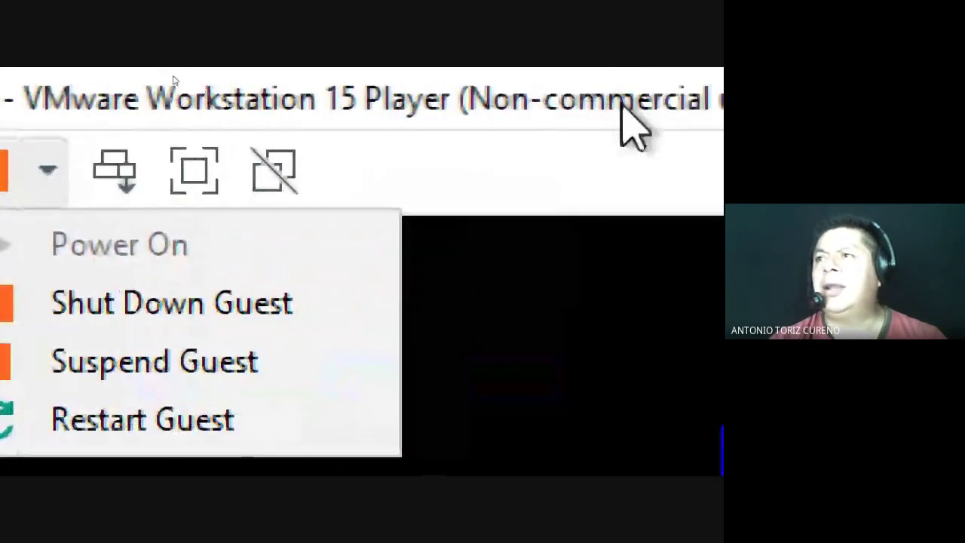
{"action": "left_click", "coordinate": [624, 120]}
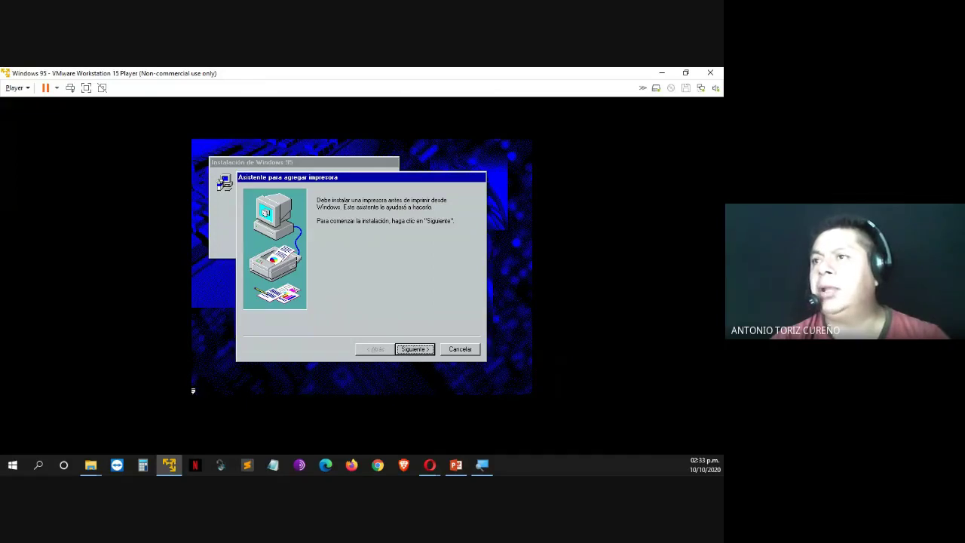
Step: Cancel the add-printer wizard and accept the Windows 95 restart to reach the network logon
{"action": "left_click", "coordinate": [414, 349]}
{"action": "left_click", "coordinate": [460, 349]}
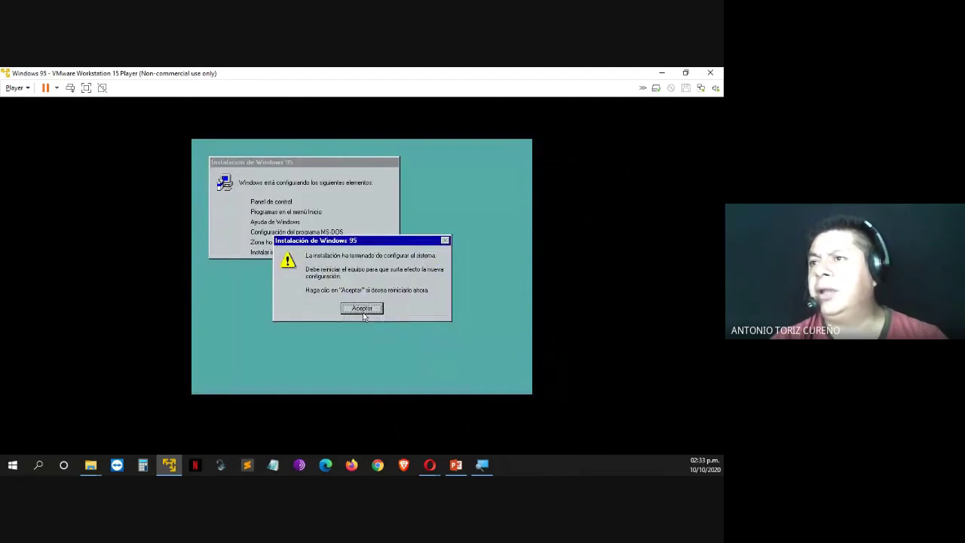
{"action": "left_click", "coordinate": [362, 308]}
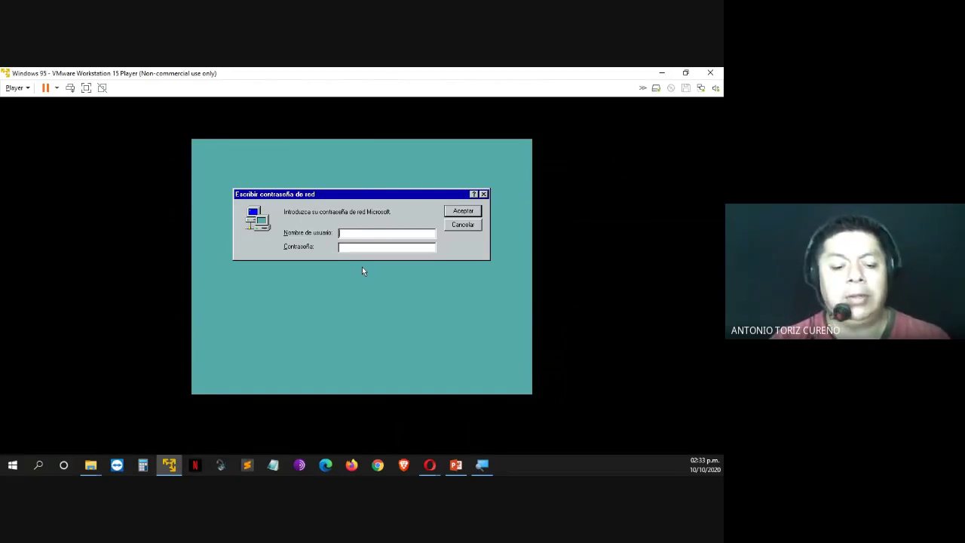
Step: Enter a user name at the network logon and dismiss the Establecer contraseña para Windows prompt
{"action": "type", "text": "ab"}
{"action": "key", "text": "Return"}
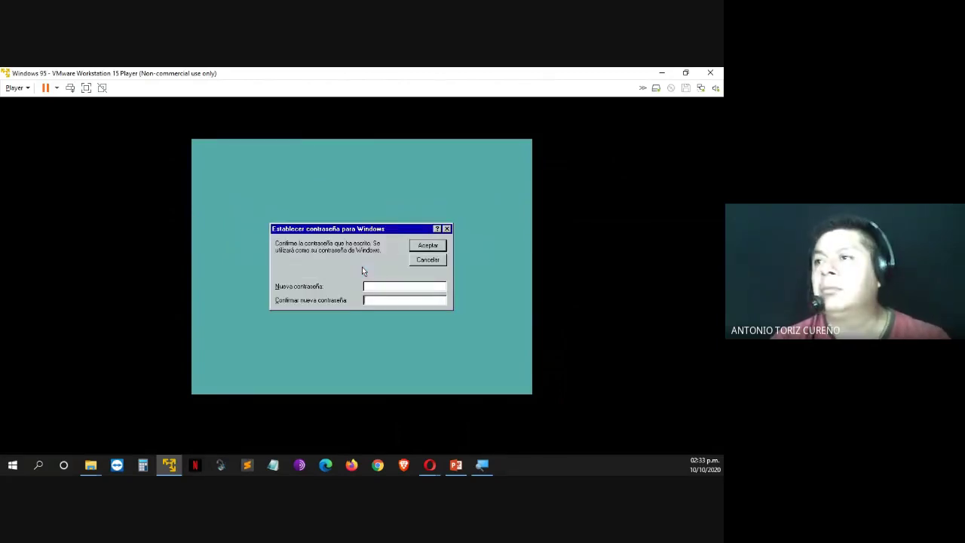
{"action": "left_click", "coordinate": [427, 246]}
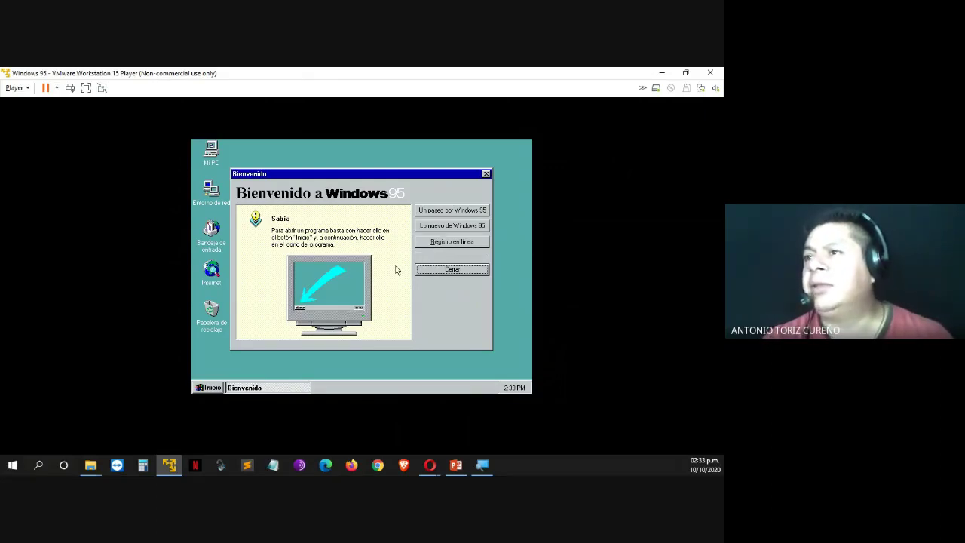
Step: Close the Bienvenido a Windows 95 screen and open Panel de control via Inicio > Configuración
{"action": "left_click", "coordinate": [460, 269]}
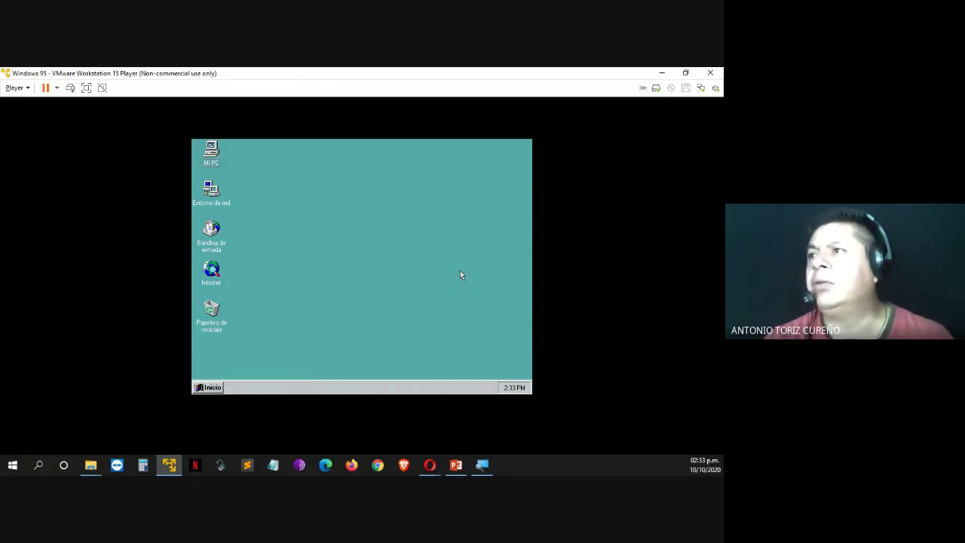
{"action": "left_click", "coordinate": [208, 387]}
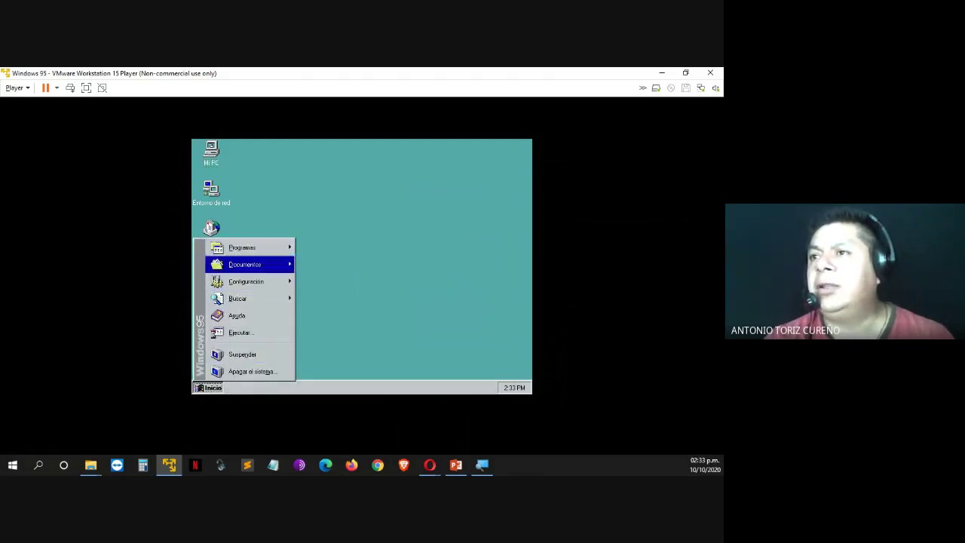
{"action": "mouse_move", "coordinate": [246, 251]}
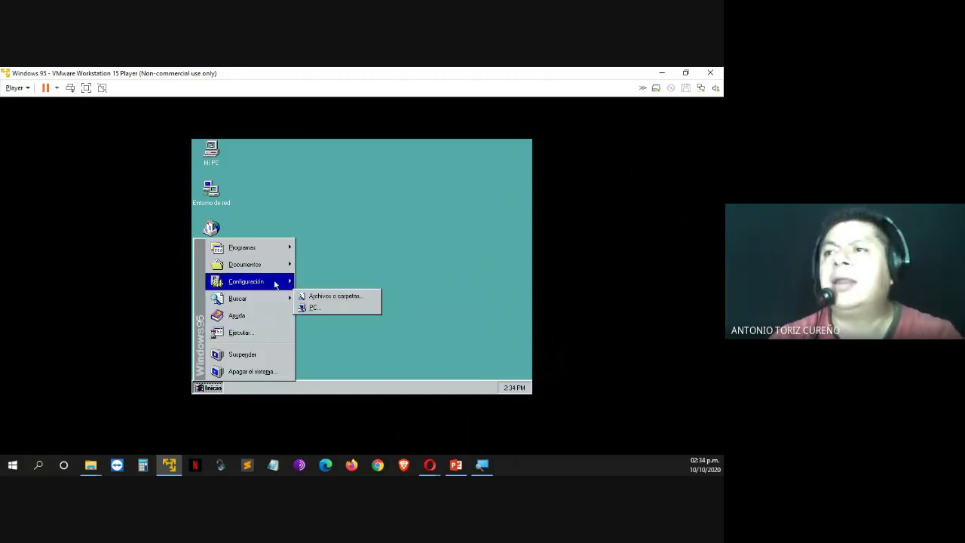
{"action": "mouse_move", "coordinate": [274, 283]}
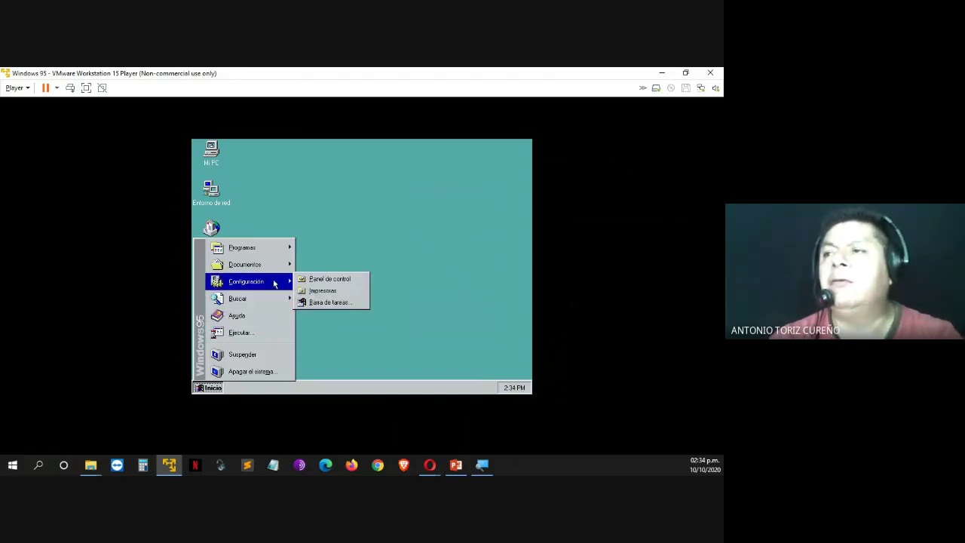
{"action": "left_click", "coordinate": [344, 281]}
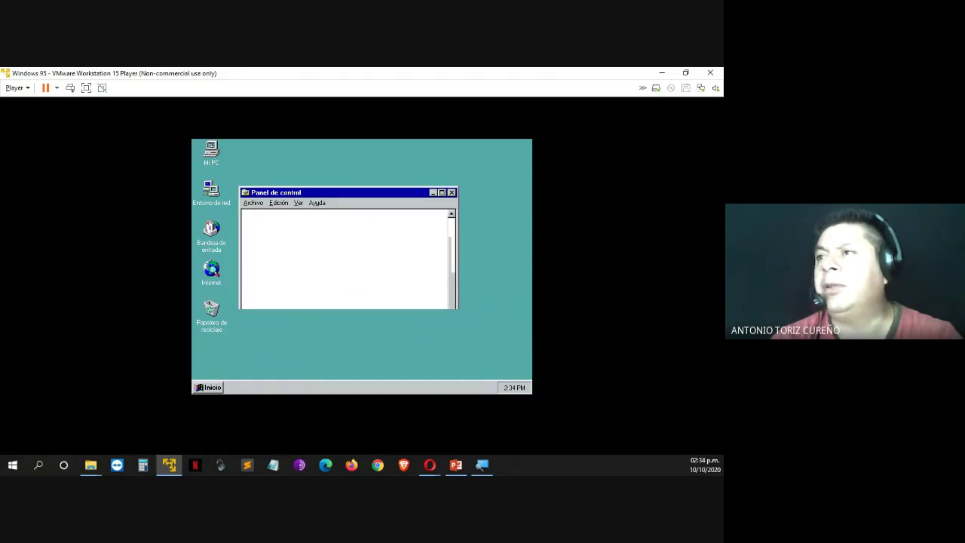
Step: Maximize the Panel de control window, then open the VM's CD/DVD drive settings
{"action": "left_click", "coordinate": [441, 192]}
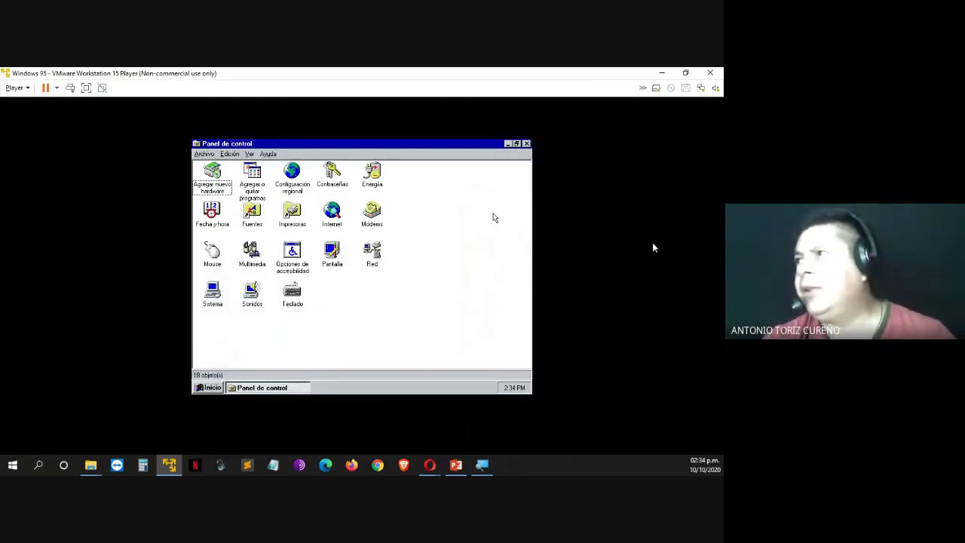
{"action": "left_click", "coordinate": [670, 91]}
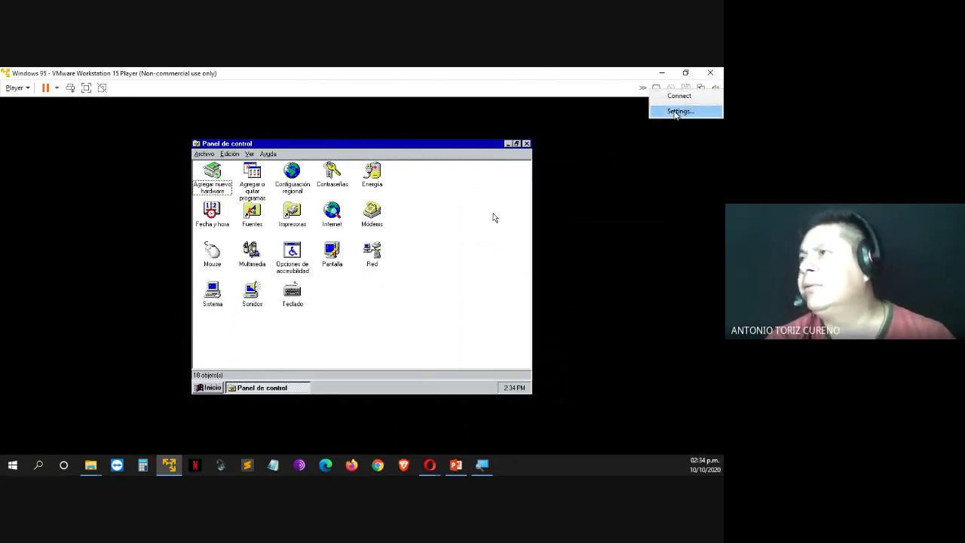
{"action": "left_click", "coordinate": [676, 113]}
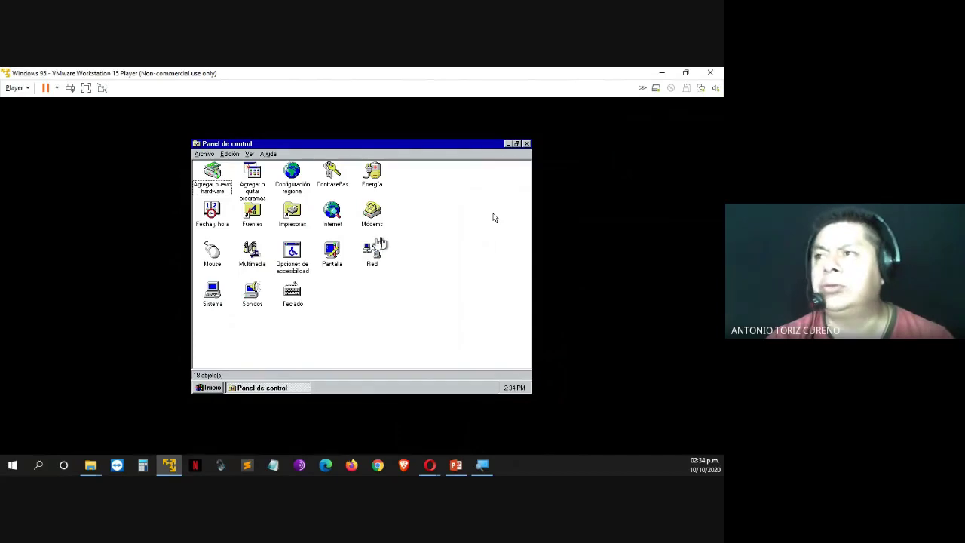
{"action": "key", "text": "ctrl+d"}
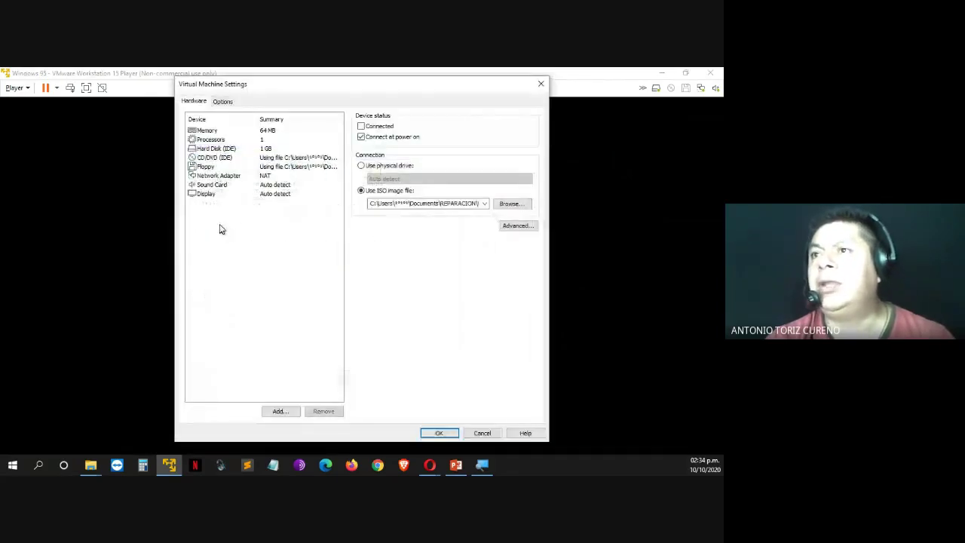
{"action": "left_click", "coordinate": [209, 195]}
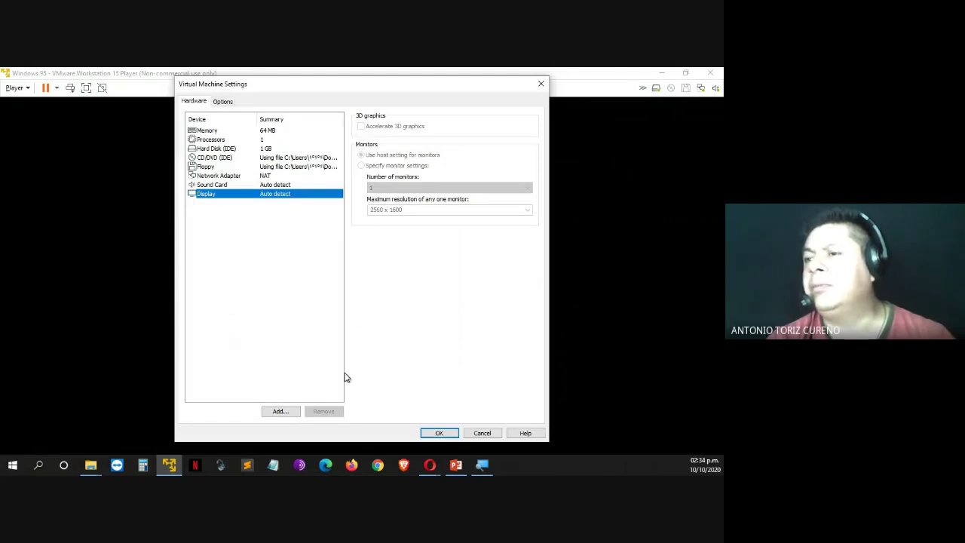
{"action": "left_click", "coordinate": [291, 414]}
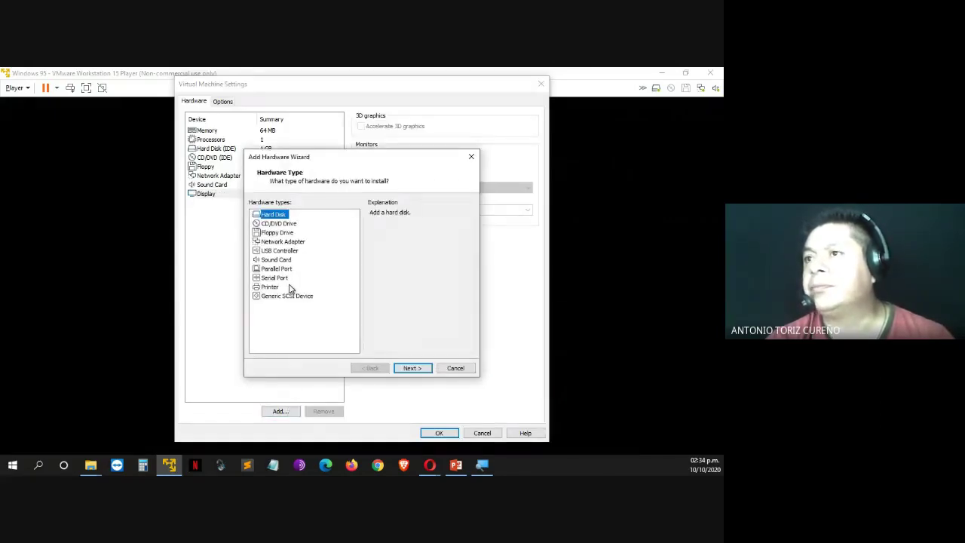
{"action": "left_click", "coordinate": [454, 368]}
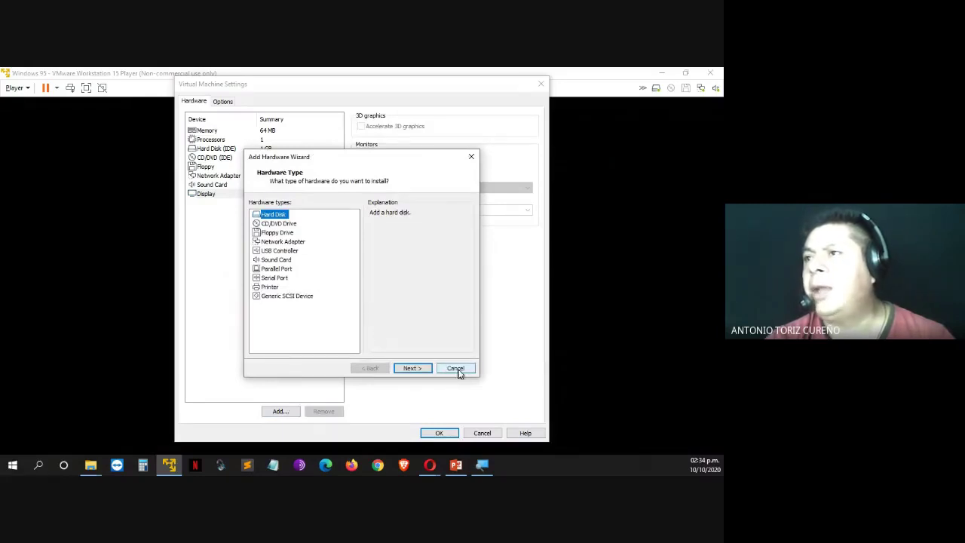
{"action": "left_click", "coordinate": [482, 433]}
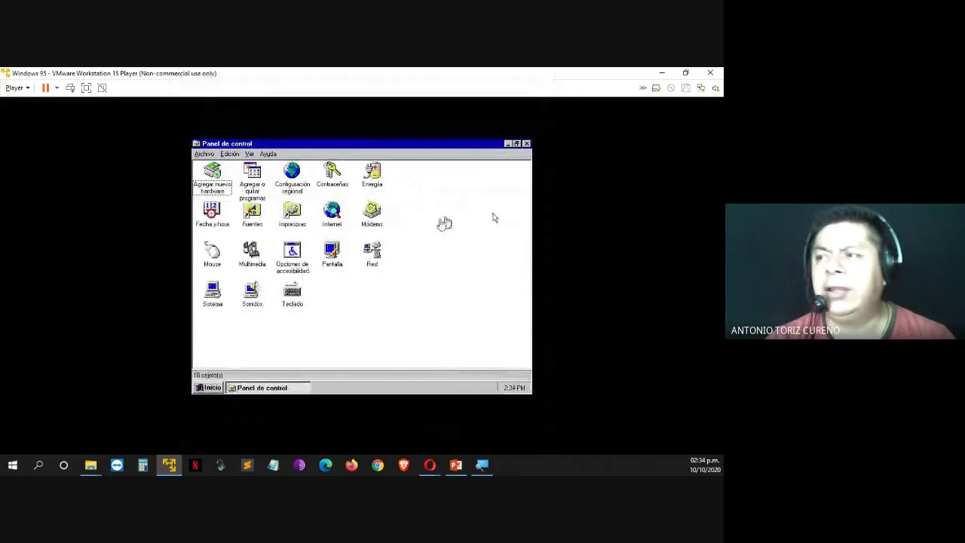
Step: In Pantalla properties, keep the Configuración palette at 16 colores and close the dialog
{"action": "left_click", "coordinate": [337, 256]}
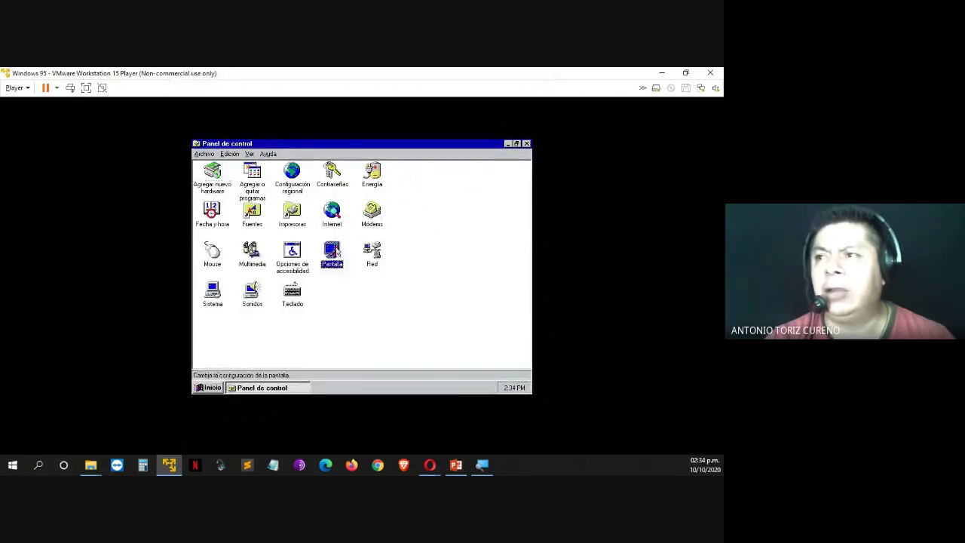
{"action": "double_click", "coordinate": [336, 251]}
{"action": "left_click", "coordinate": [344, 159]}
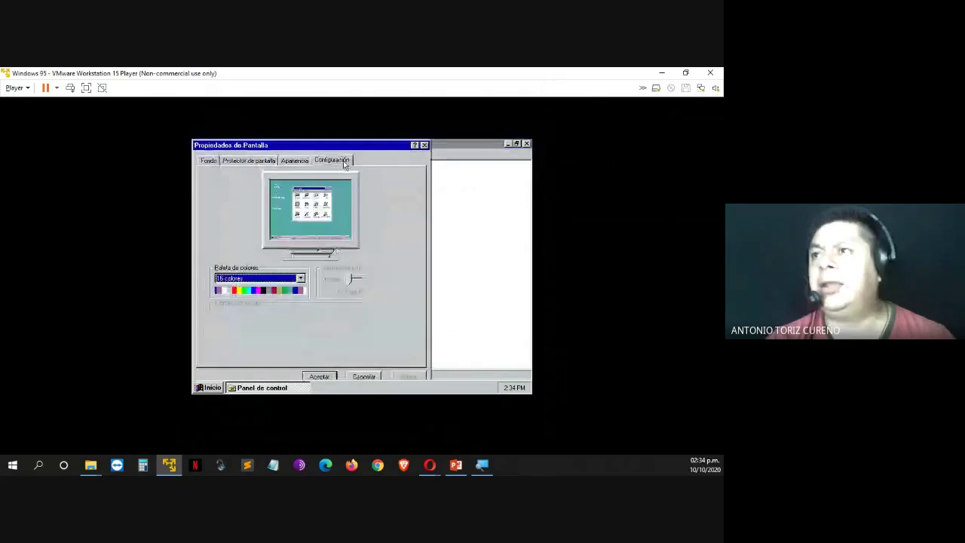
{"action": "left_click", "coordinate": [300, 279]}
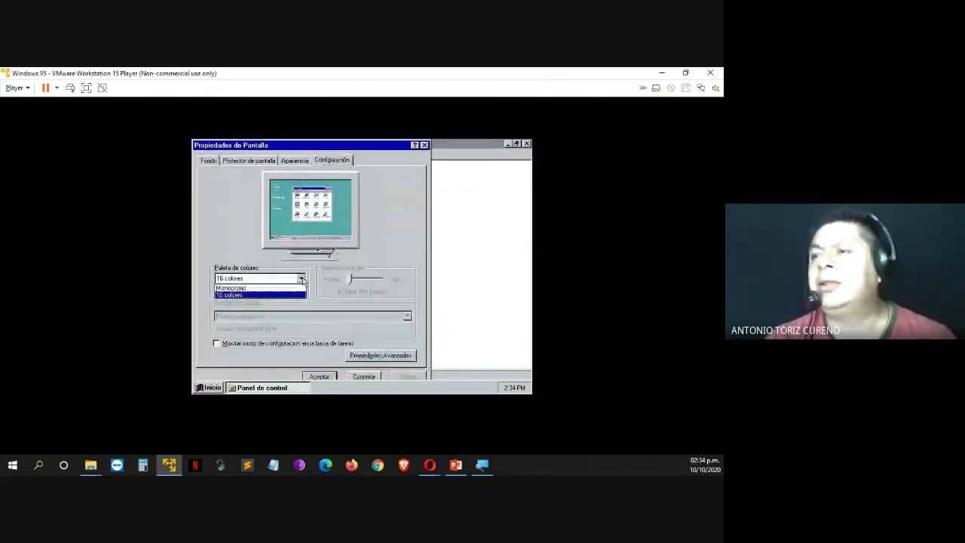
{"action": "left_click", "coordinate": [302, 280]}
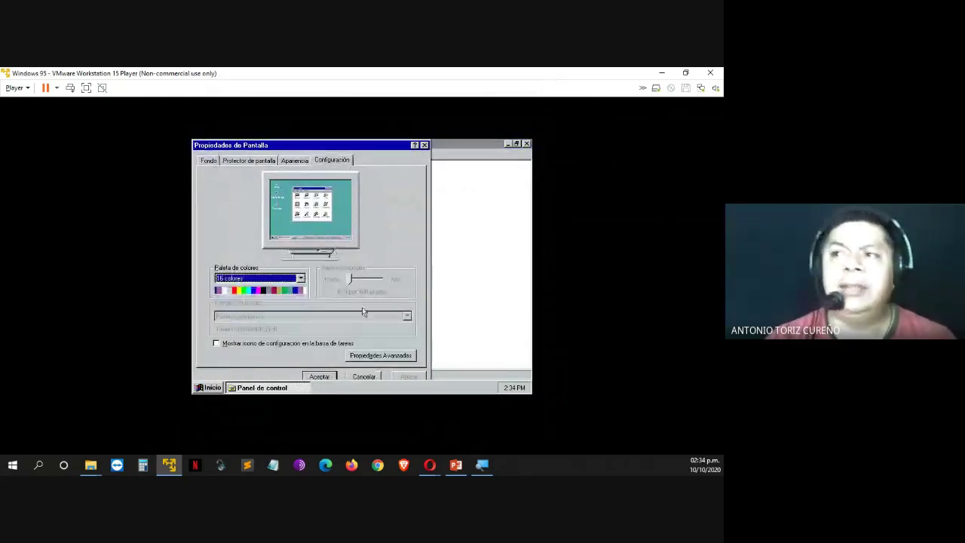
{"action": "left_click", "coordinate": [425, 146]}
Step: Reopen Panel de control from the Start menu and open Agregar o quitar programas
{"action": "left_click", "coordinate": [526, 143]}
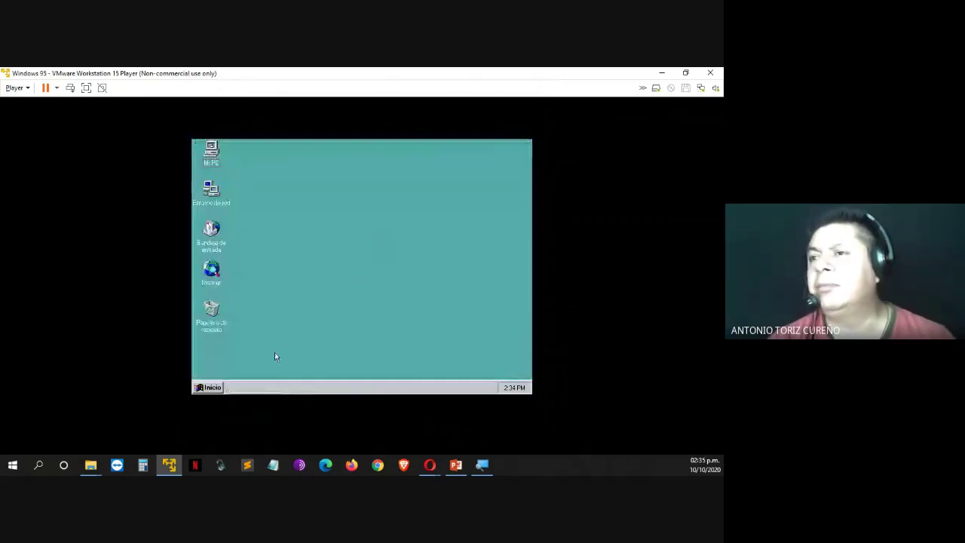
{"action": "left_click", "coordinate": [205, 388]}
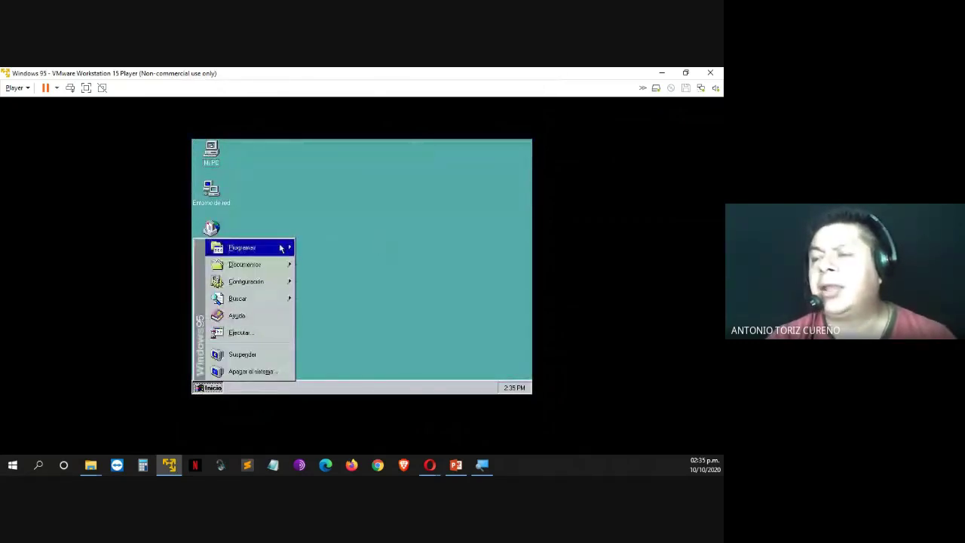
{"action": "mouse_move", "coordinate": [252, 247]}
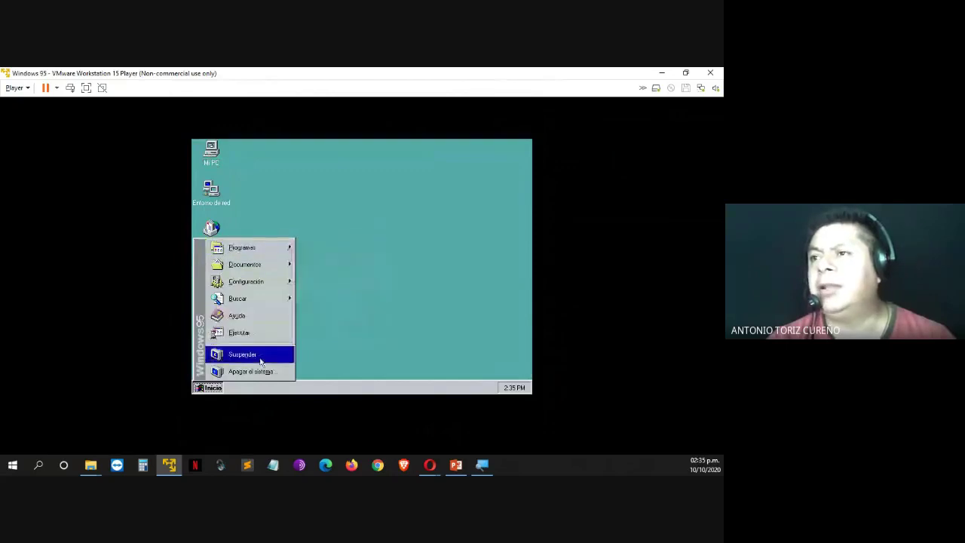
{"action": "mouse_move", "coordinate": [275, 281]}
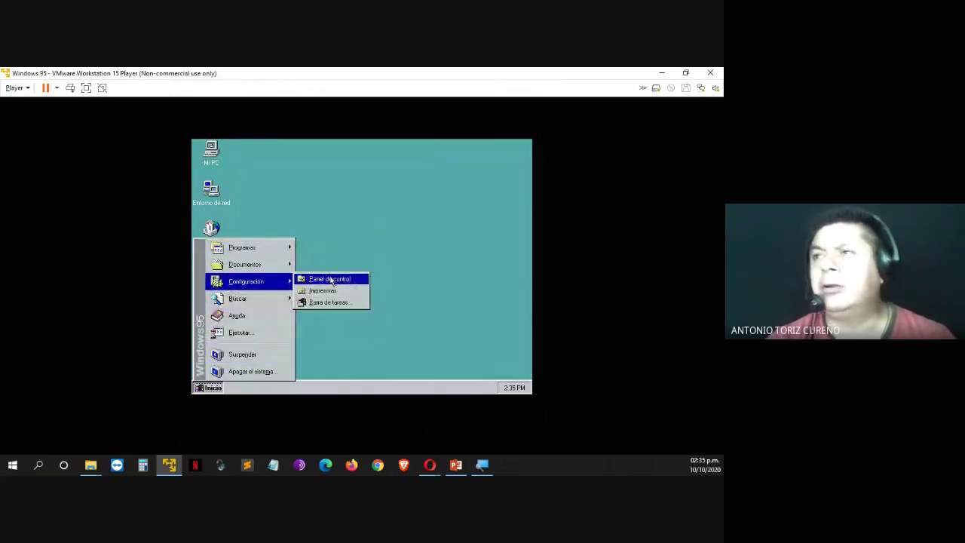
{"action": "left_click", "coordinate": [331, 281]}
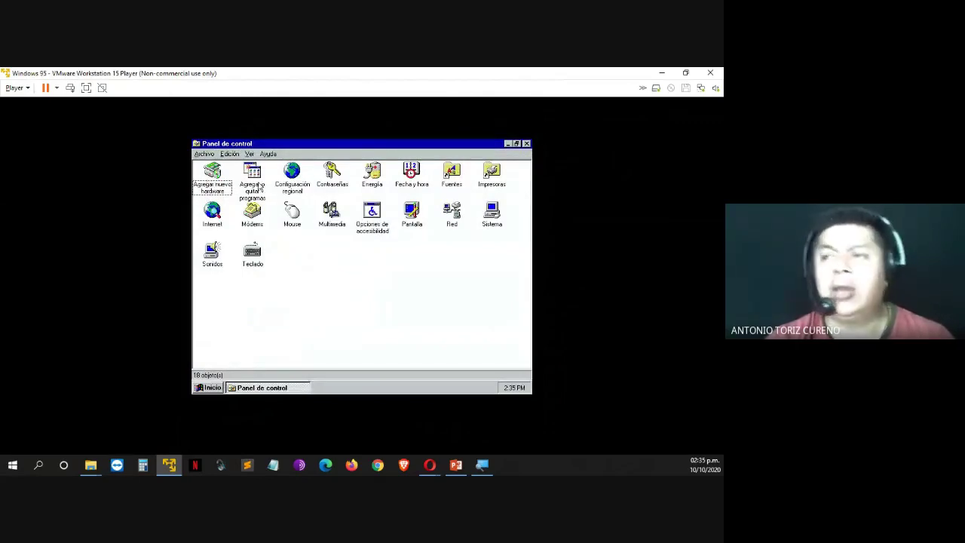
{"action": "double_click", "coordinate": [254, 175]}
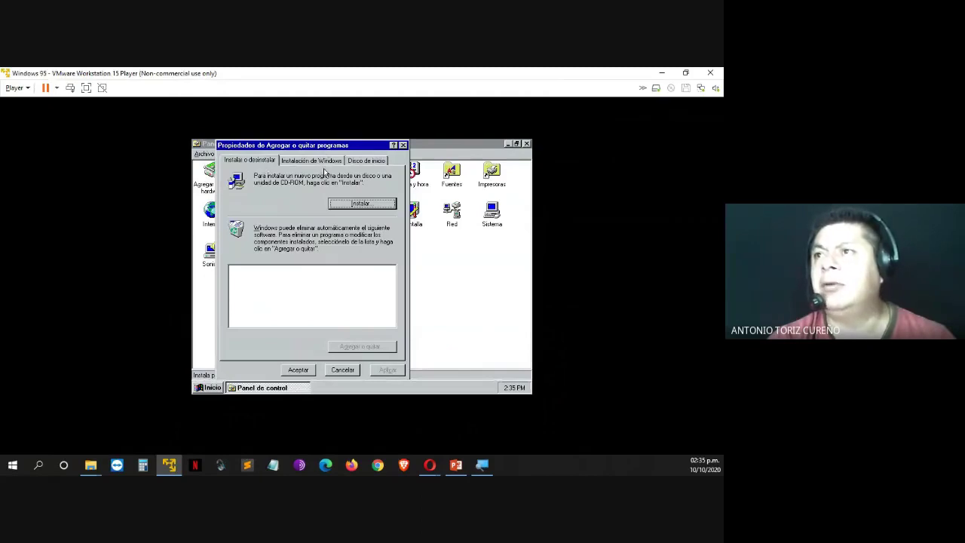
Step: View the Instalación de Windows and Disco de inicio tabs, then close Agregar o quitar programas
{"action": "left_click", "coordinate": [324, 161]}
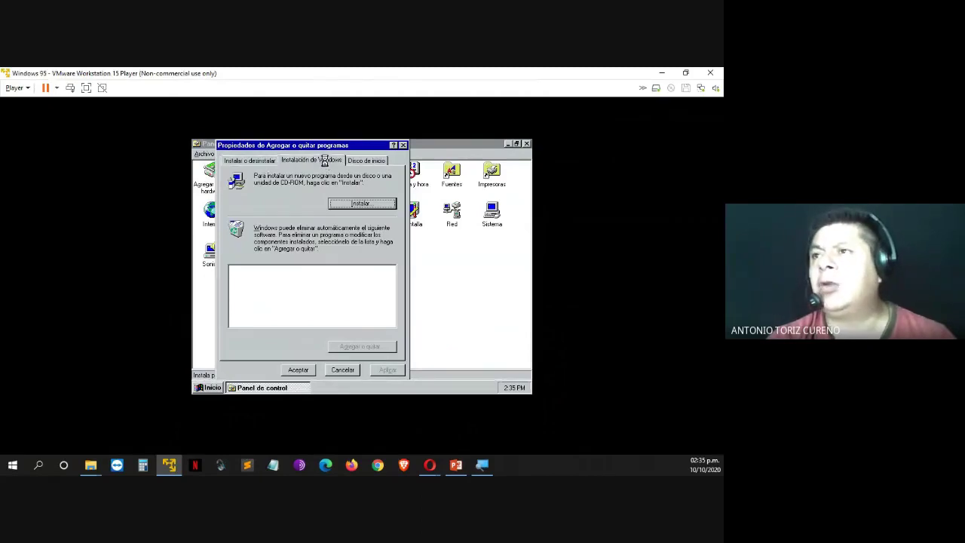
{"action": "left_click", "coordinate": [375, 160]}
{"action": "left_click", "coordinate": [403, 145]}
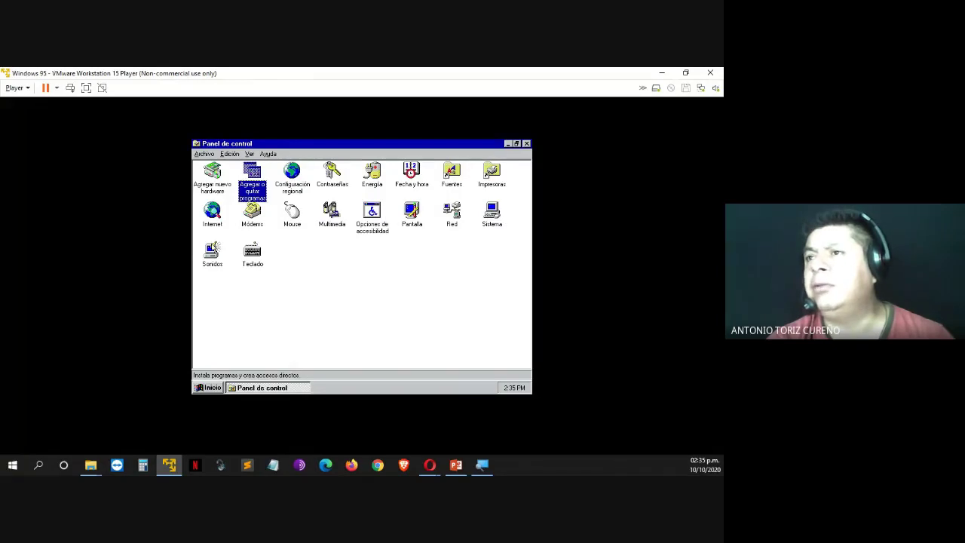
{"action": "double_click", "coordinate": [217, 256]}
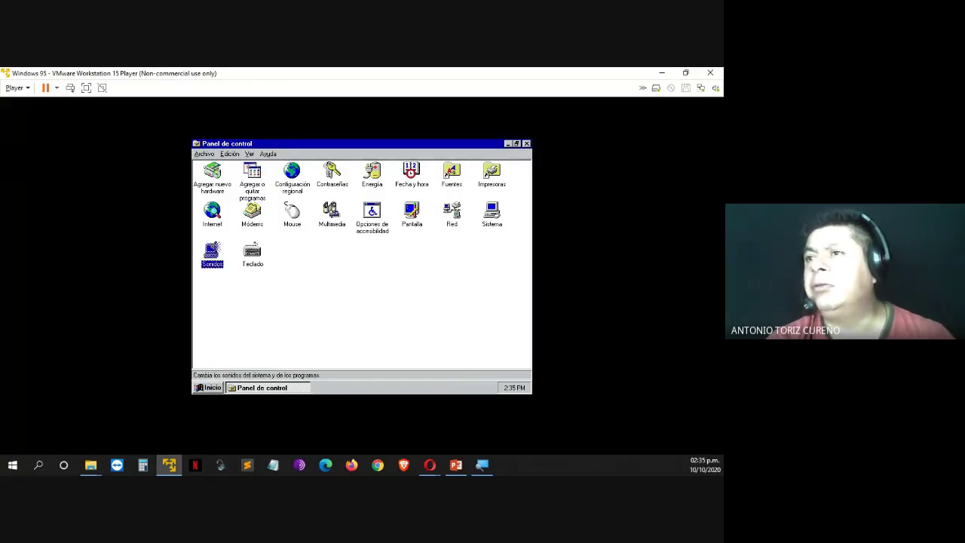
{"action": "left_click", "coordinate": [293, 215]}
{"action": "left_click", "coordinate": [294, 223]}
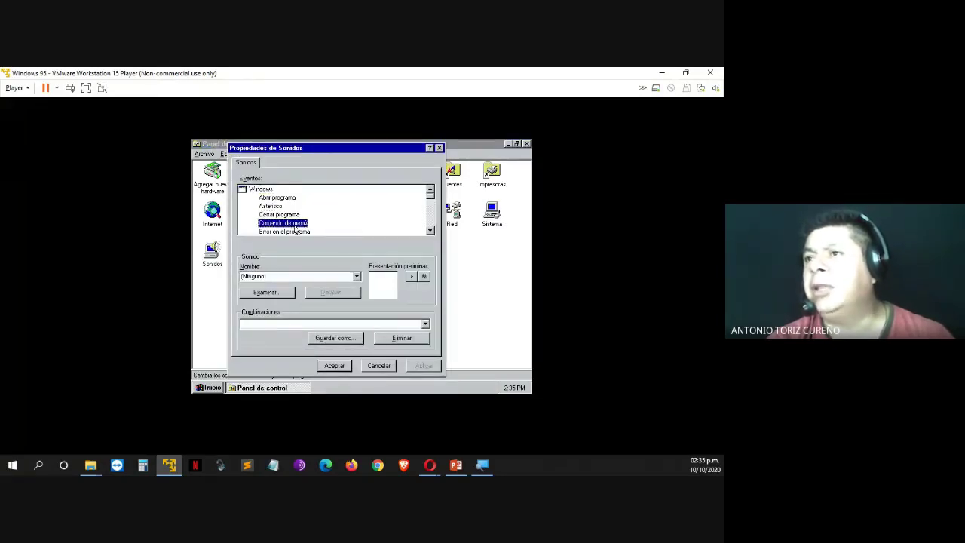
{"action": "left_click", "coordinate": [298, 231]}
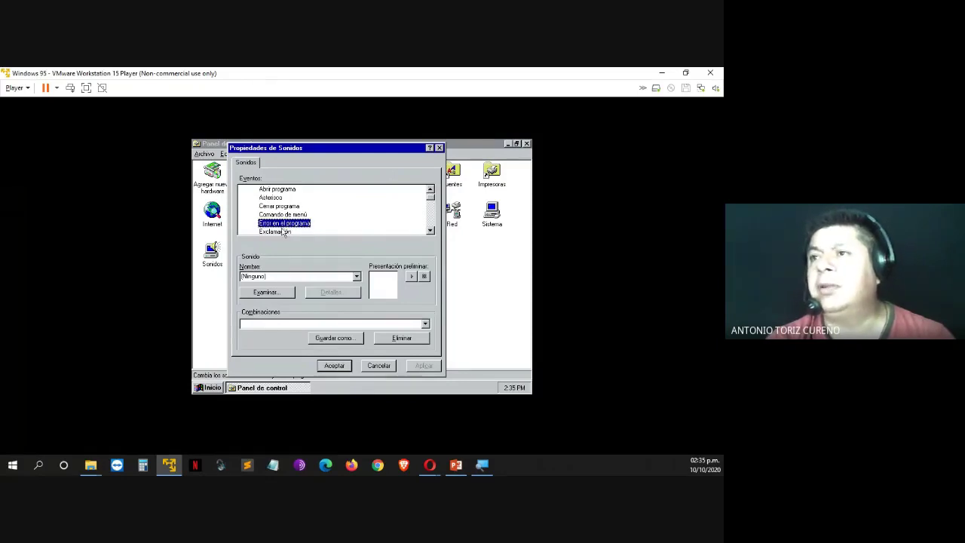
{"action": "left_click", "coordinate": [282, 231]}
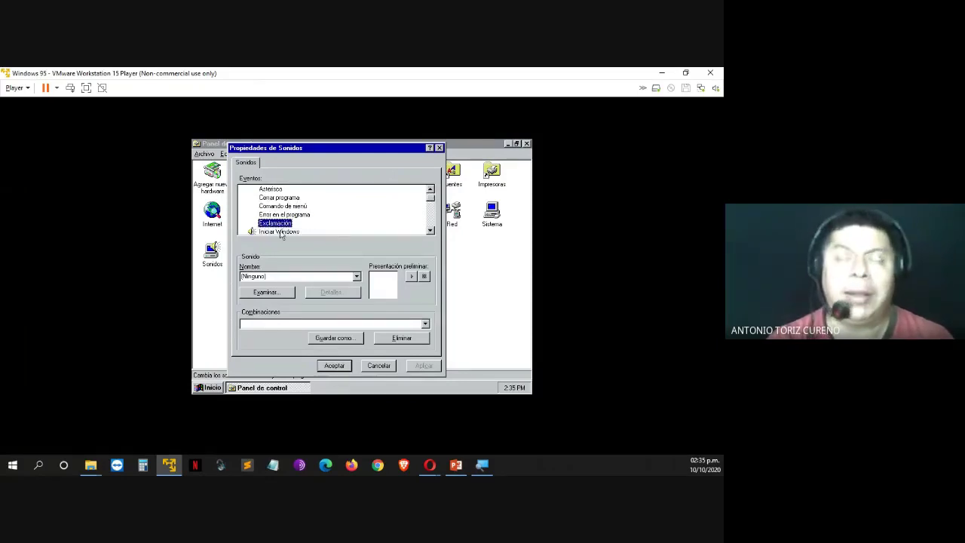
{"action": "left_click", "coordinate": [380, 365]}
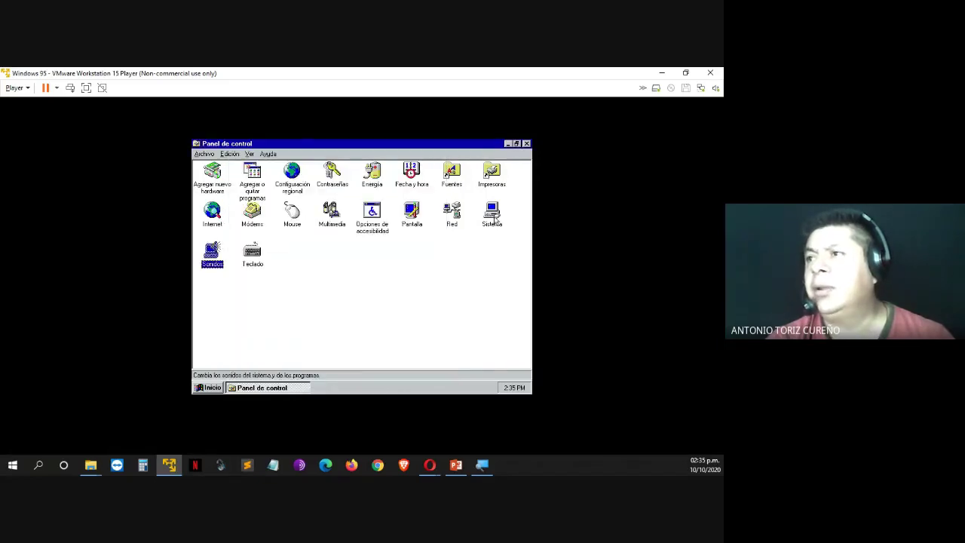
{"action": "left_click", "coordinate": [493, 218]}
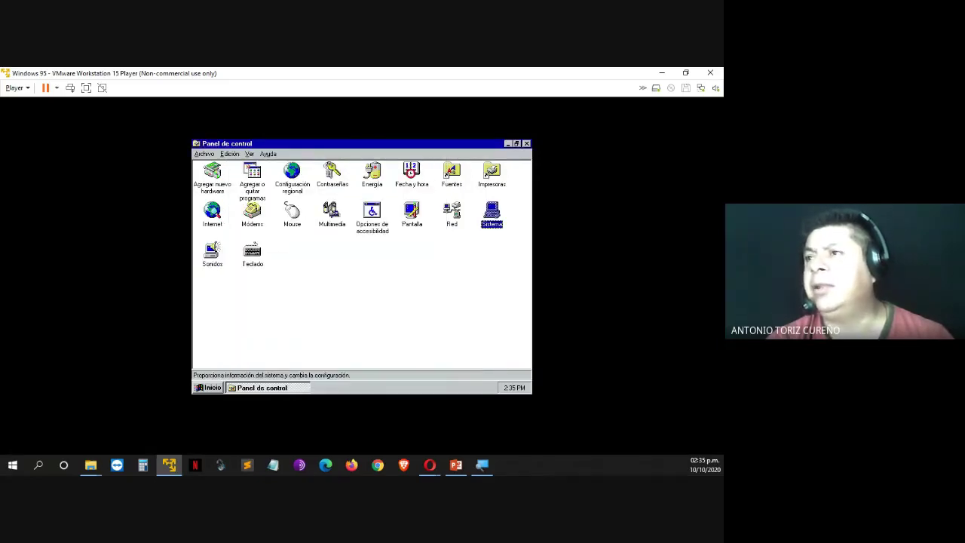
Step: Open Sistema, view its Administrador de dispositivos and Rendimiento tabs, then close it and Panel de control
{"action": "double_click", "coordinate": [491, 212]}
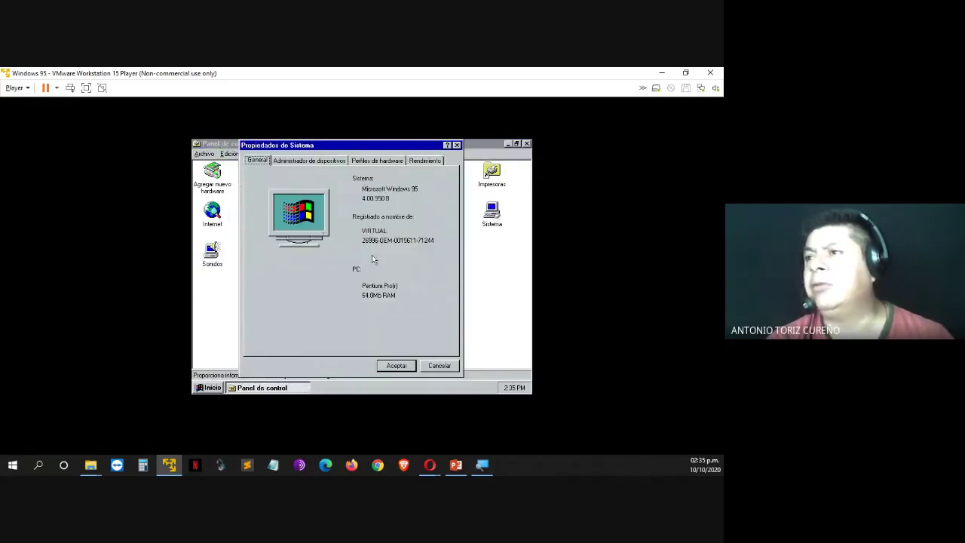
{"action": "left_click", "coordinate": [311, 160]}
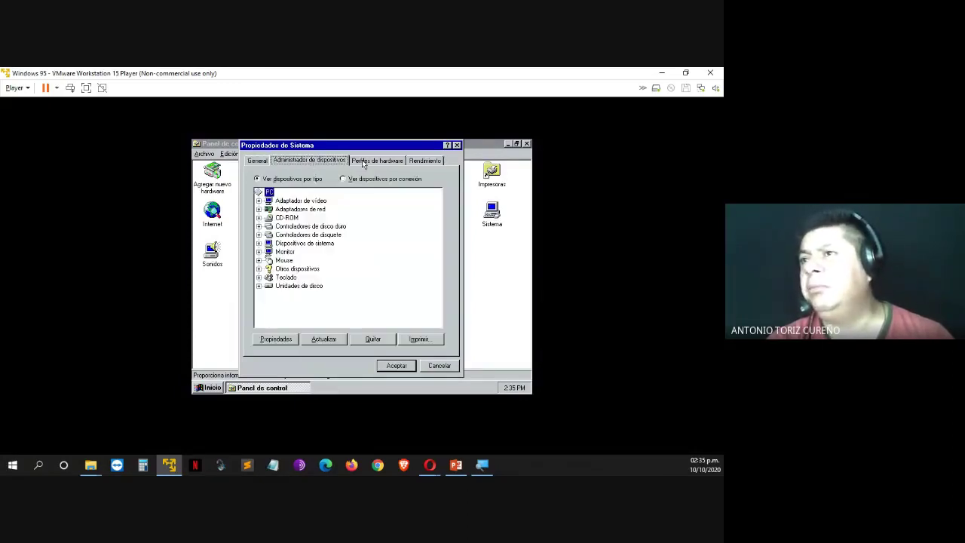
{"action": "left_click", "coordinate": [424, 160]}
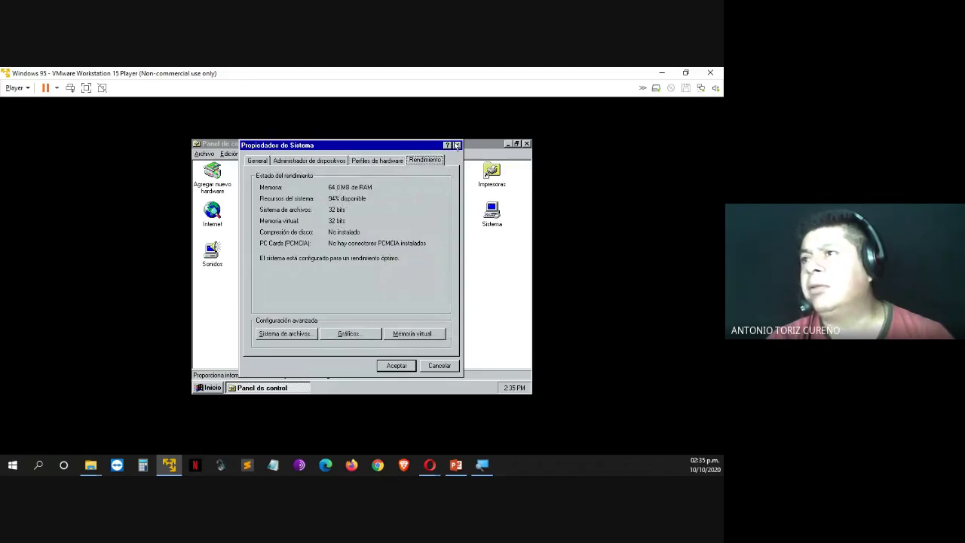
{"action": "left_click", "coordinate": [457, 144]}
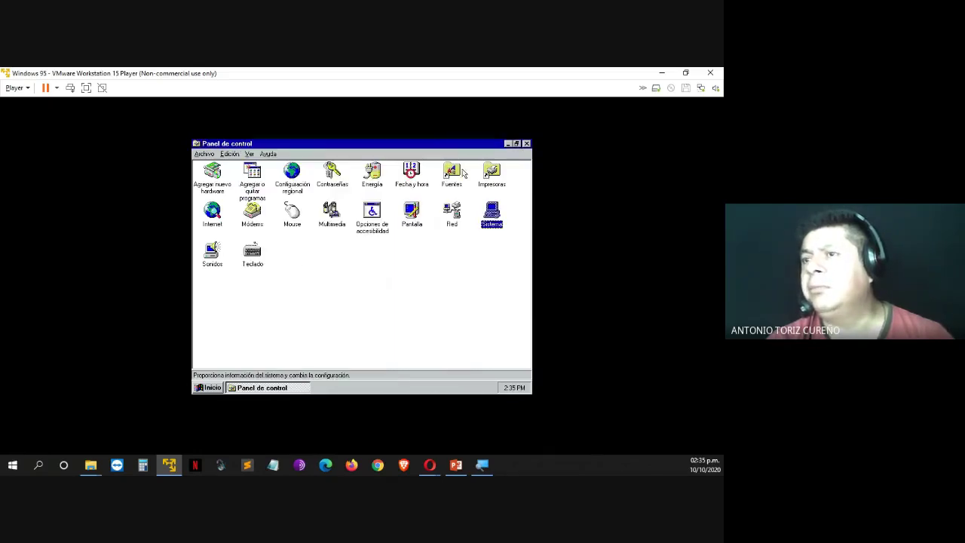
{"action": "left_click", "coordinate": [526, 143]}
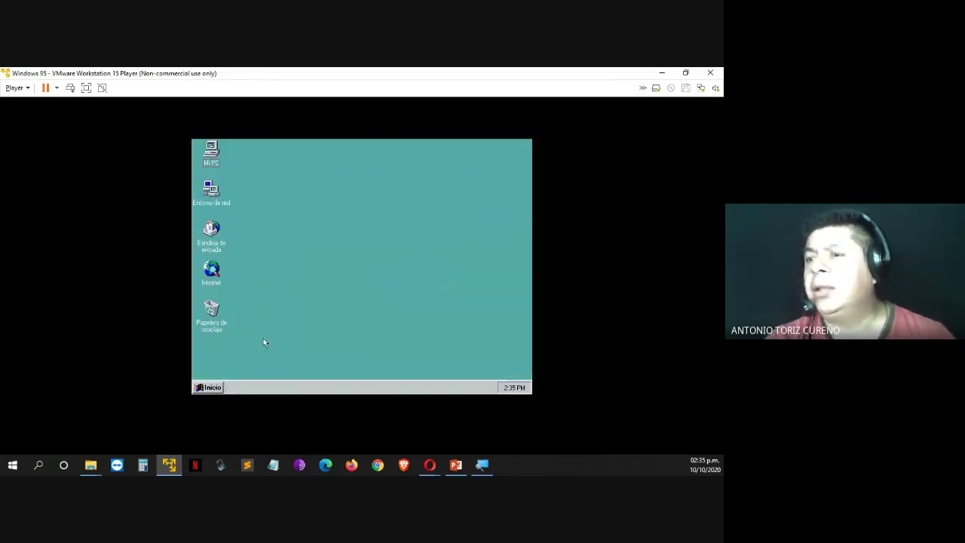
{"action": "left_click", "coordinate": [211, 271]}
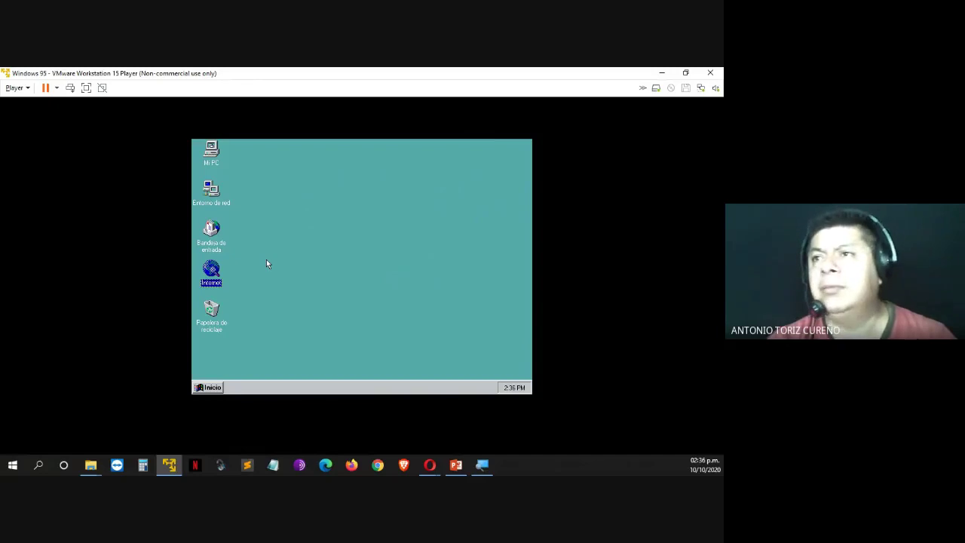
{"action": "left_click", "coordinate": [206, 389]}
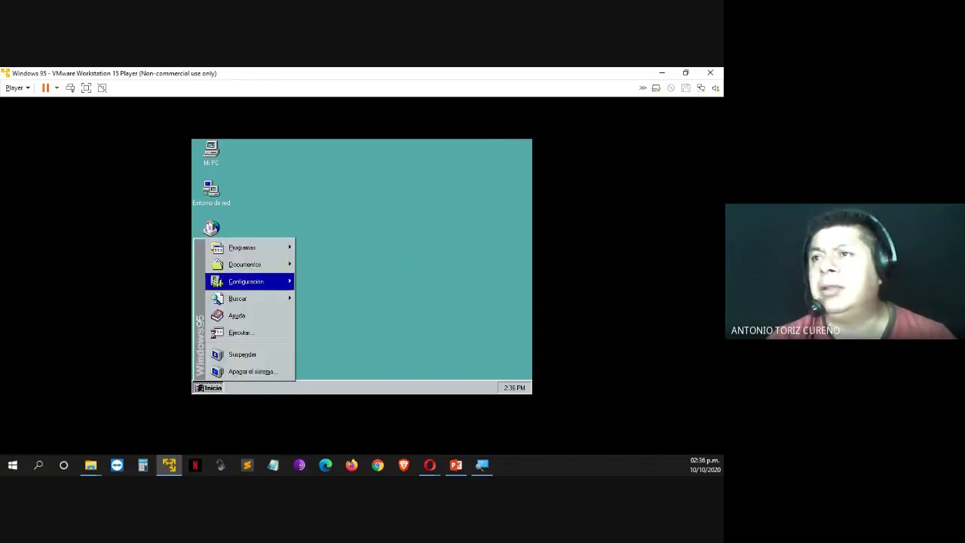
{"action": "mouse_move", "coordinate": [260, 252]}
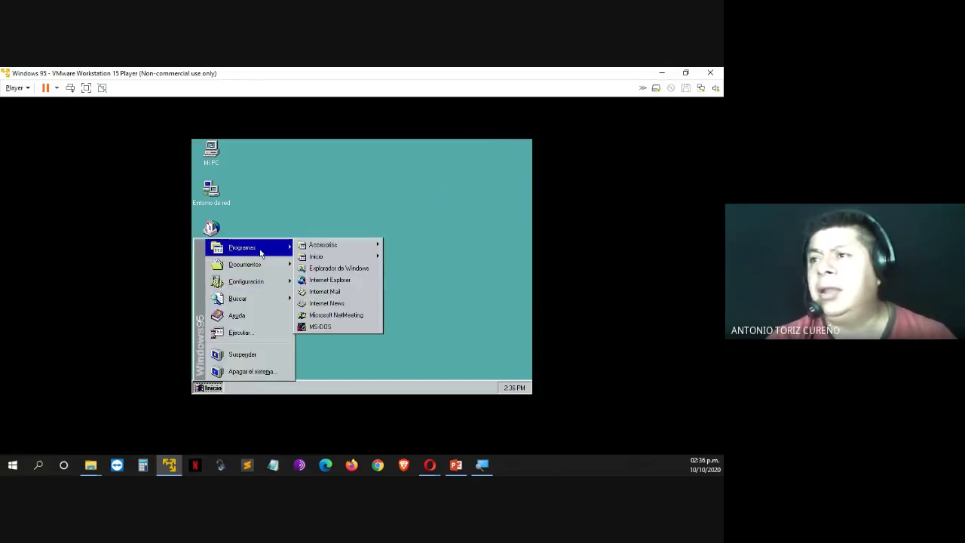
{"action": "left_click", "coordinate": [336, 326]}
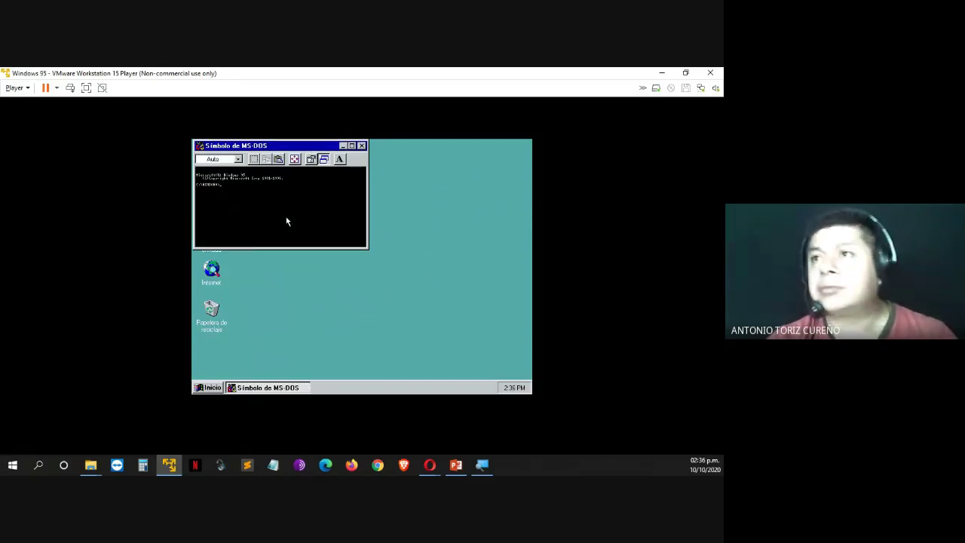
{"action": "key", "text": "alt+Return"}
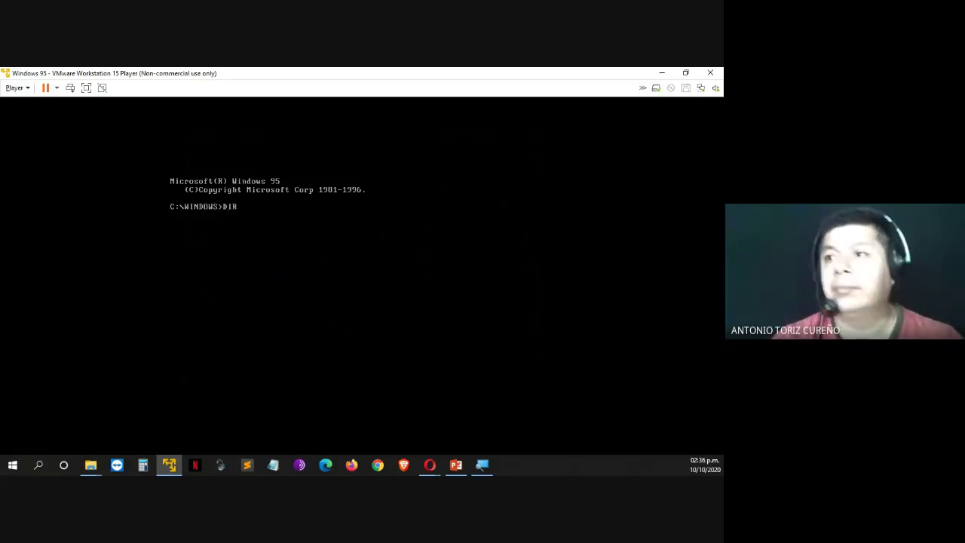
{"action": "key", "text": "Return"}
{"action": "type", "text": "DIR"}
{"action": "key", "text": "Return"}
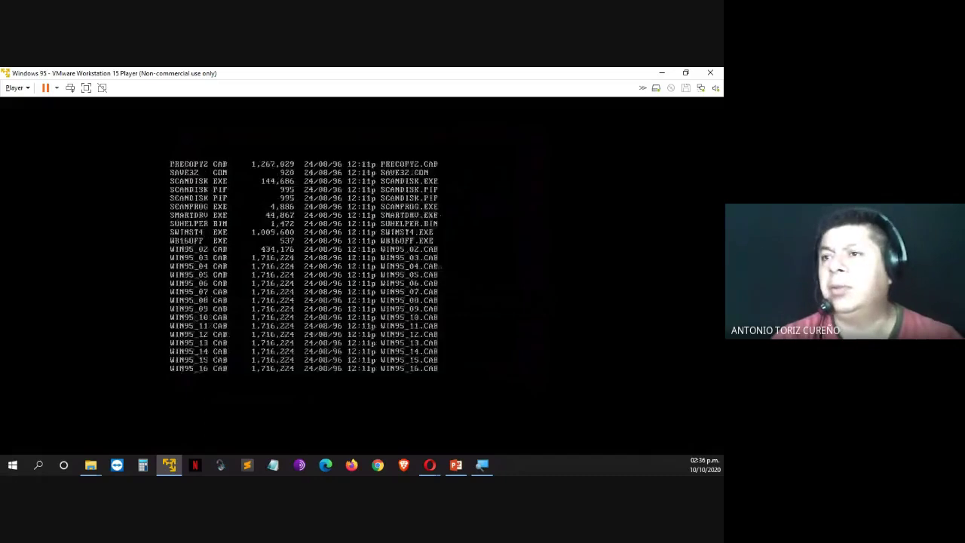
{"action": "type", "text": "win"}
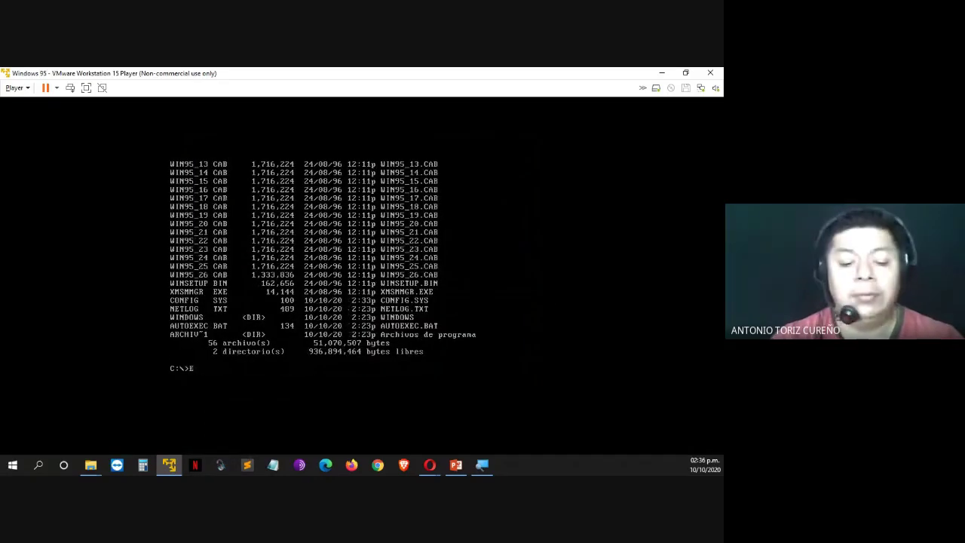
{"action": "key", "text": "Return"}
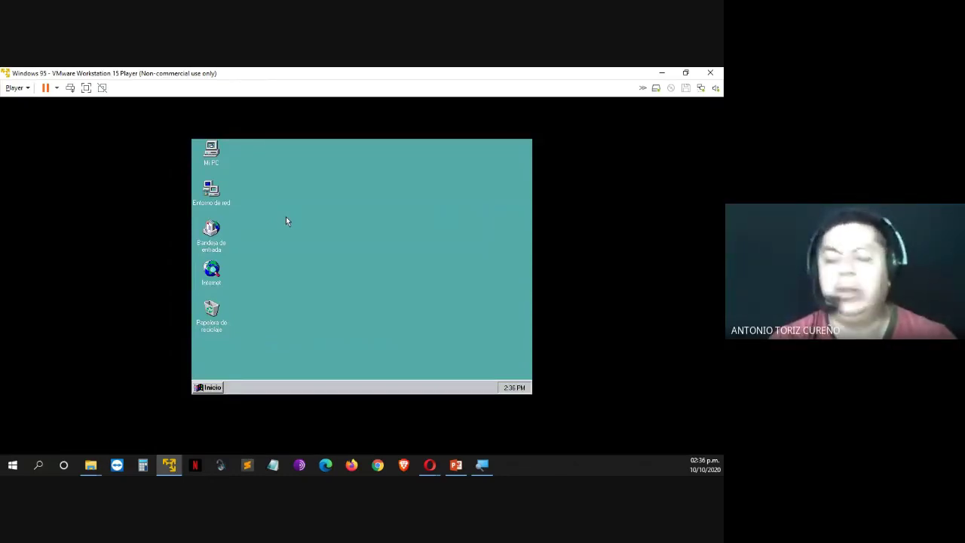
Step: Try running cmd from the Run box in Windows 95 and dismiss the not-found error
{"action": "key", "text": "super+r"}
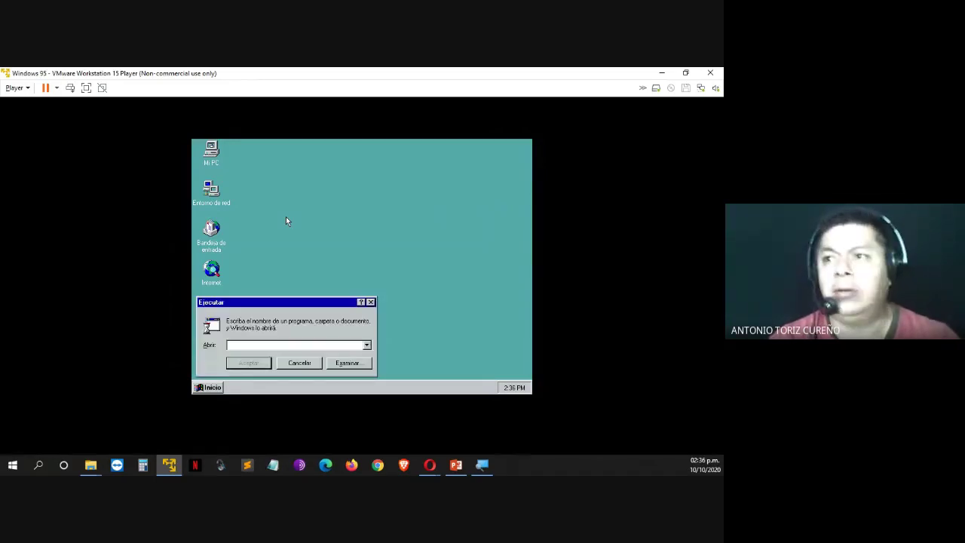
{"action": "type", "text": "cmd"}
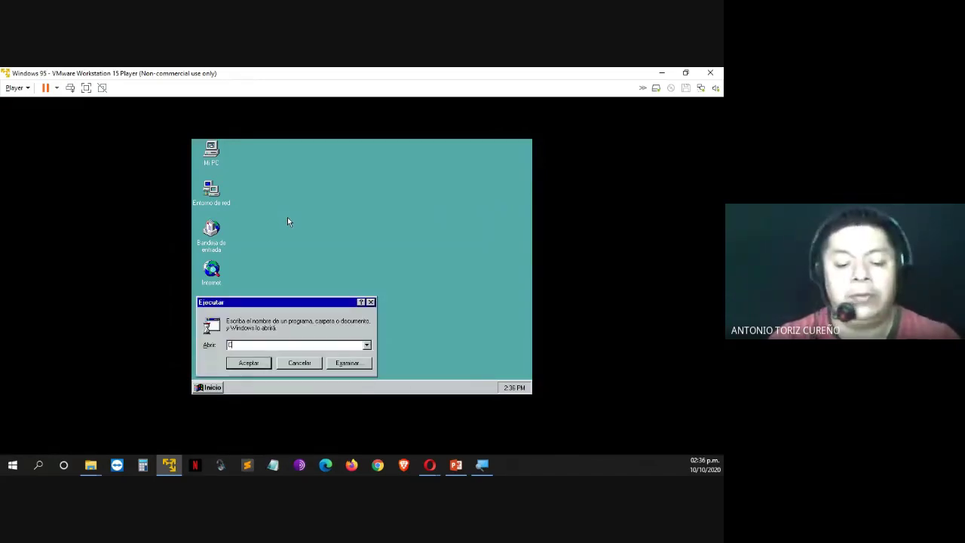
{"action": "key", "text": "Return"}
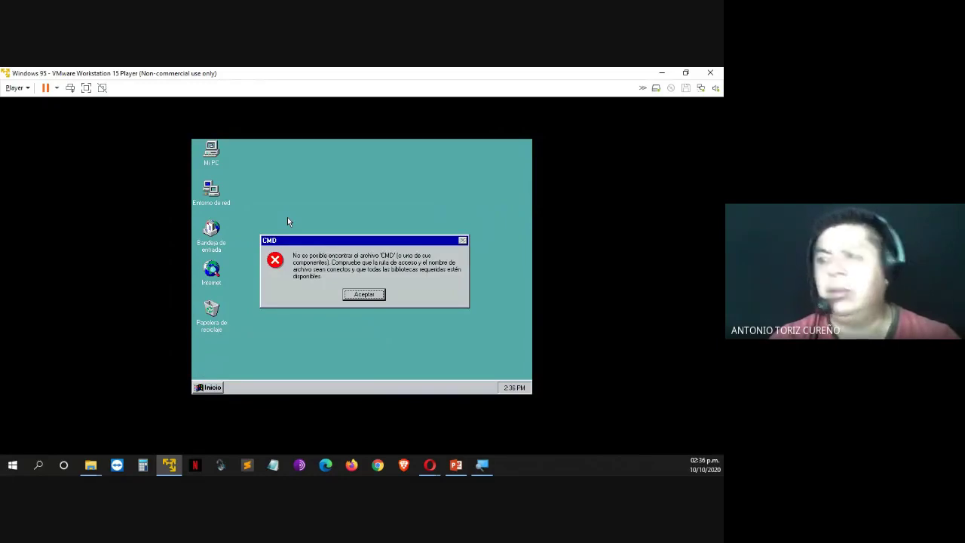
{"action": "key", "text": "Return"}
Step: Run COMMAND to open an MS-DOS prompt, exit it, and show the host desktop
{"action": "type", "text": "COMMA"}
{"action": "key", "text": "BackSpace"}
{"action": "key", "text": "BackSpace"}
{"action": "key", "text": "BackSpace"}
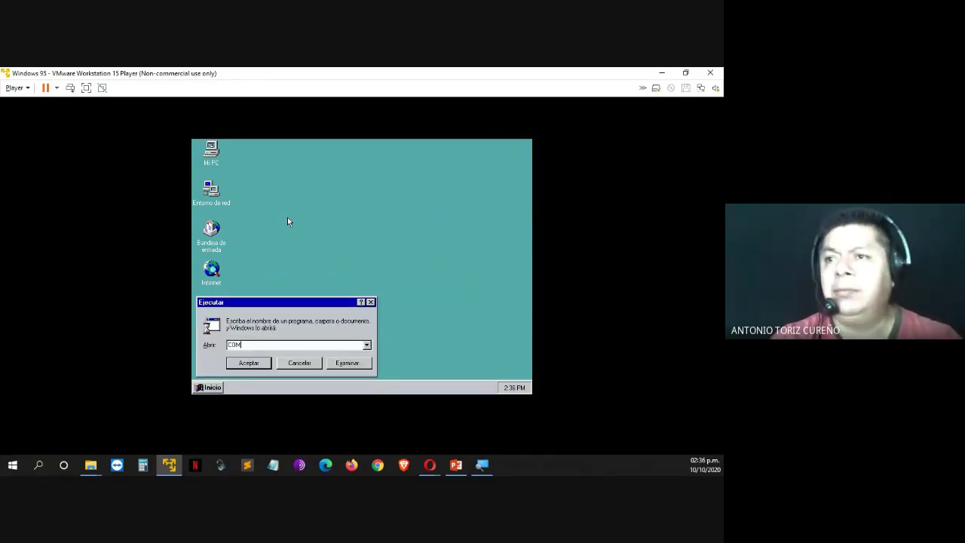
{"action": "type", "text": "MMAND"}
{"action": "key", "text": "Return"}
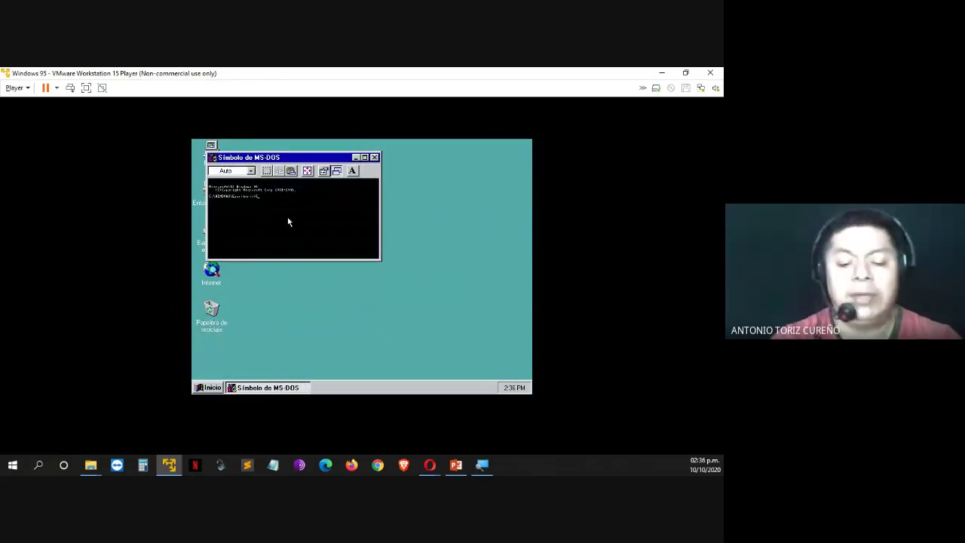
{"action": "type", "text": "exit"}
{"action": "key", "text": "Return"}
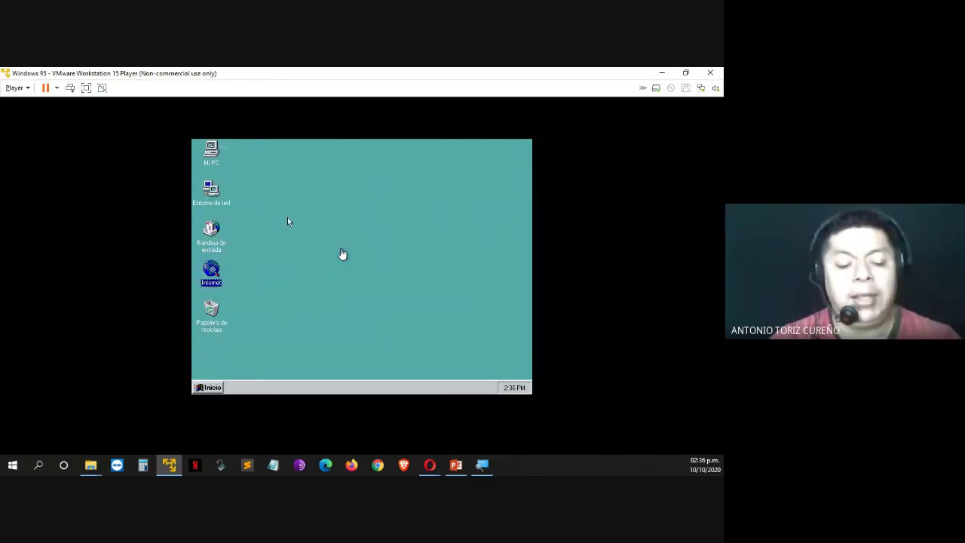
{"action": "key", "text": "super+d"}
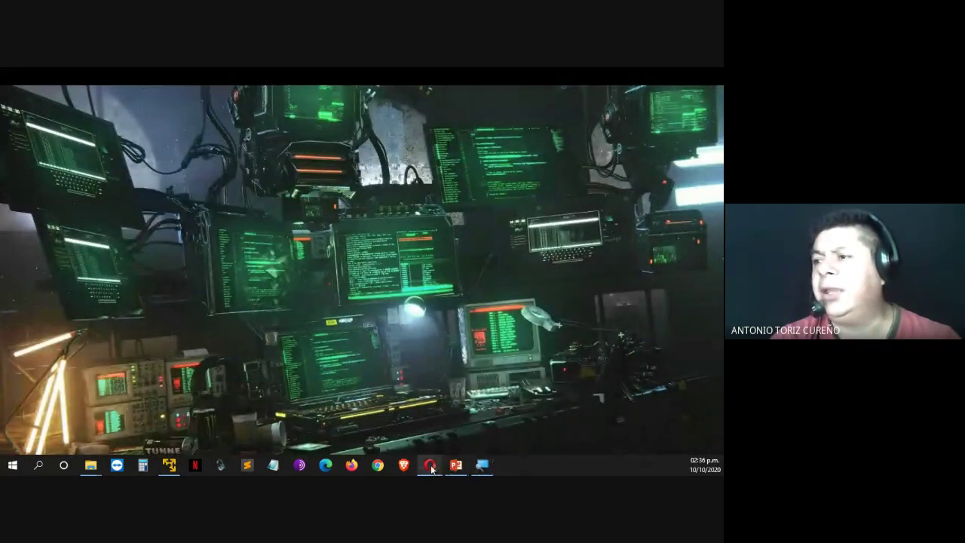
Step: Restore the Windows 95 VM window and drag the host cmd.exe window over it
{"action": "mouse_move", "coordinate": [430, 465]}
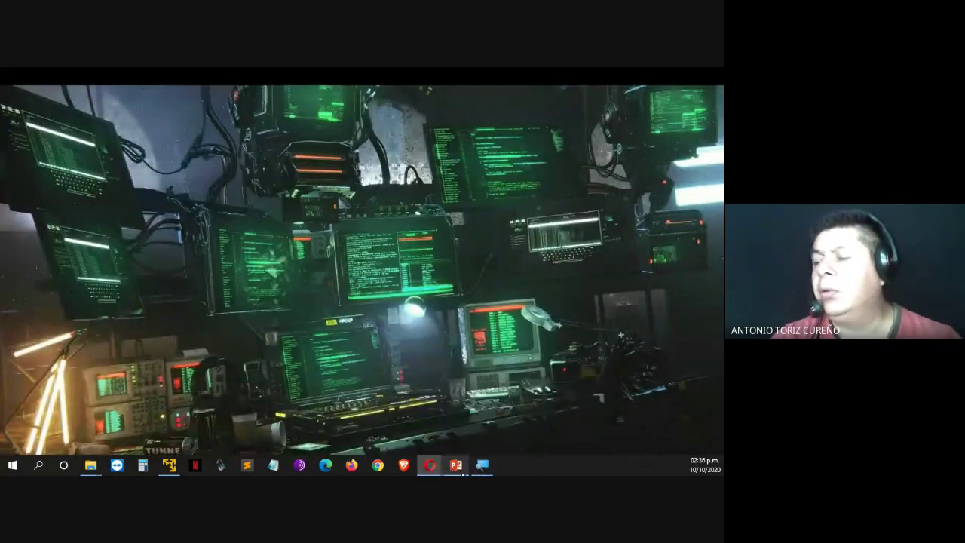
{"action": "left_click", "coordinate": [170, 465]}
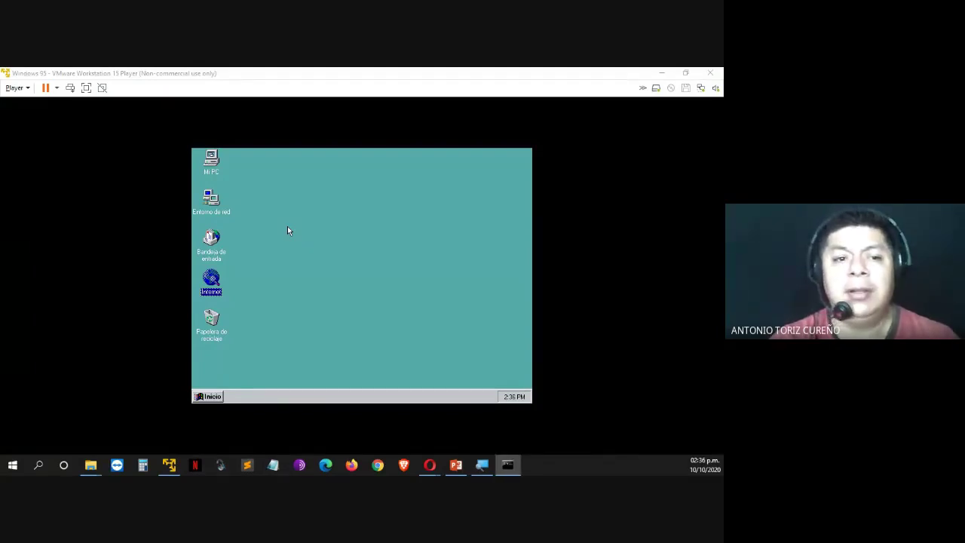
{"action": "left_click_drag", "start_coordinate": [142, 151], "coordinate": [308, 125]}
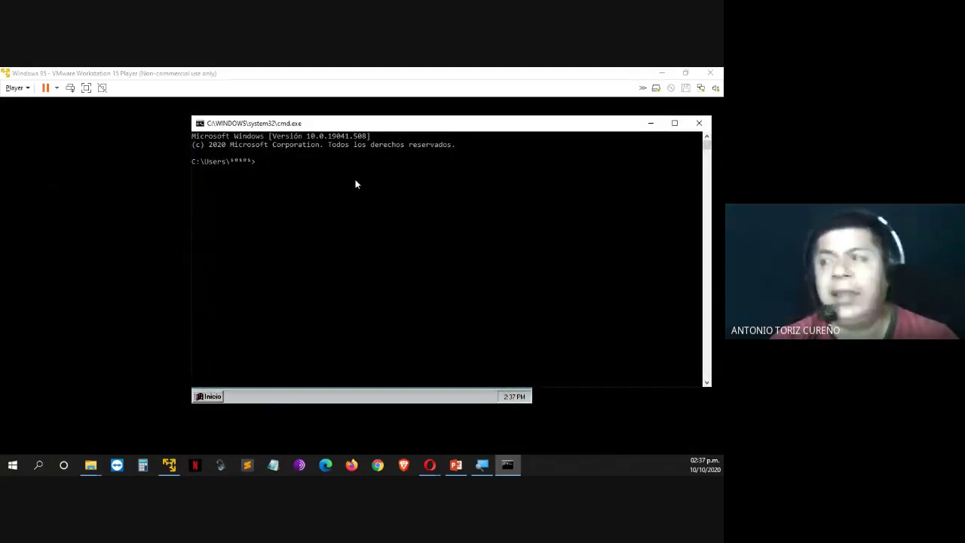
Step: Switch the console to full screen with enlarged text and run CD.. twice to reach C:\
{"action": "key", "text": "alt+Return"}
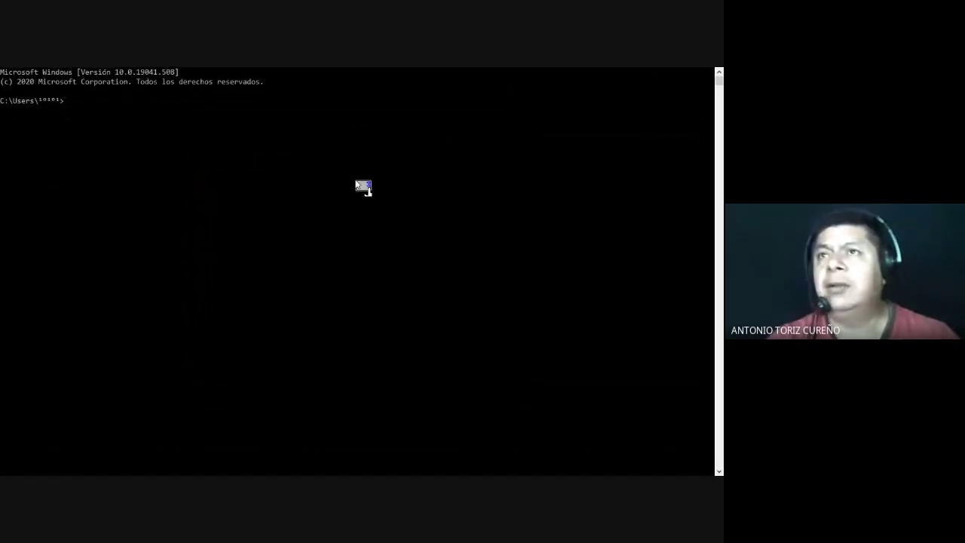
{"action": "scroll", "coordinate": [356, 184], "scroll_direction": "up", "scroll_amount": 3}
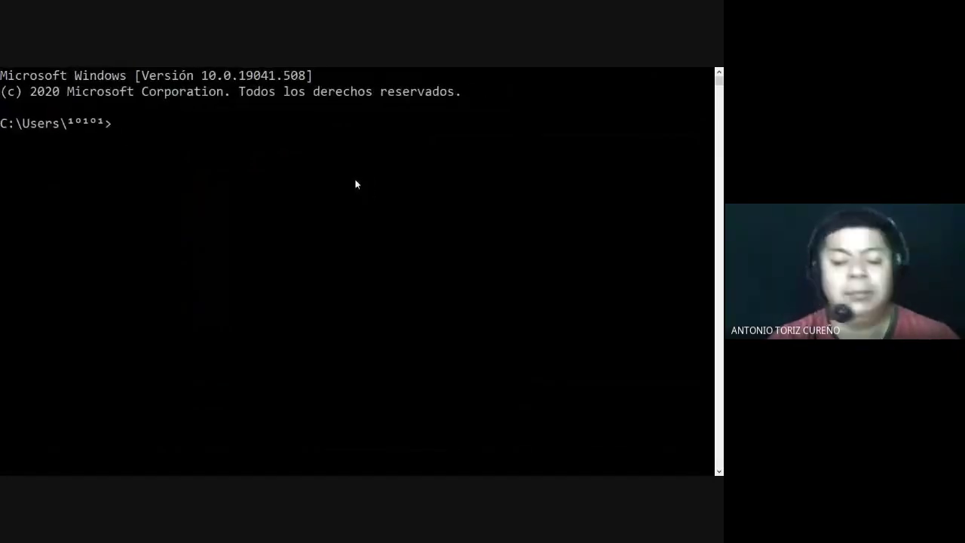
{"action": "type", "text": "DI"}
{"action": "key", "text": "BackSpace"}
{"action": "key", "text": "BackSpace"}
{"action": "type", "text": "C"}
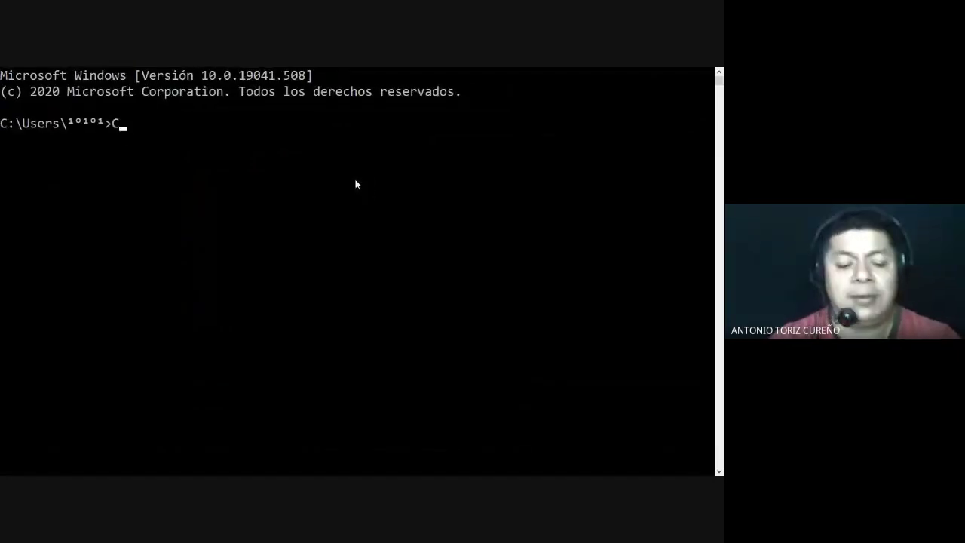
{"action": "type", "text": "D.."}
{"action": "key", "text": "Return"}
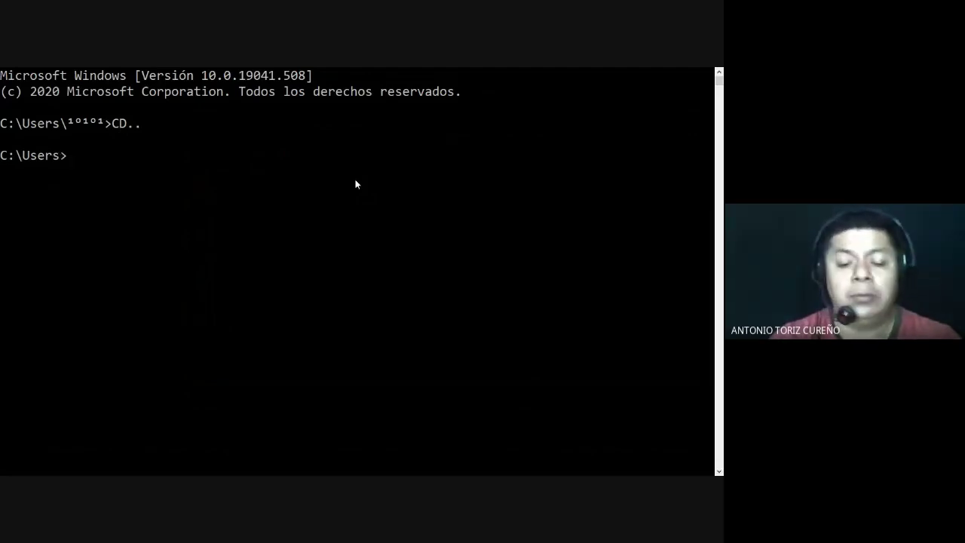
{"action": "type", "text": "CD.."}
{"action": "key", "text": "Return"}
Step: List the C:\ root folders with DIR, then clear the output with CLS and run EXIT
{"action": "type", "text": "DIR"}
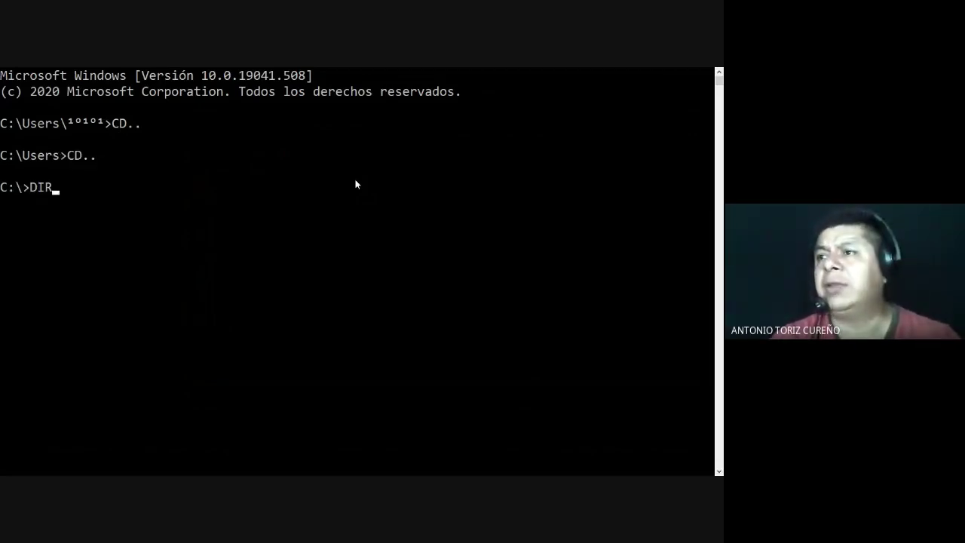
{"action": "key", "text": "Return"}
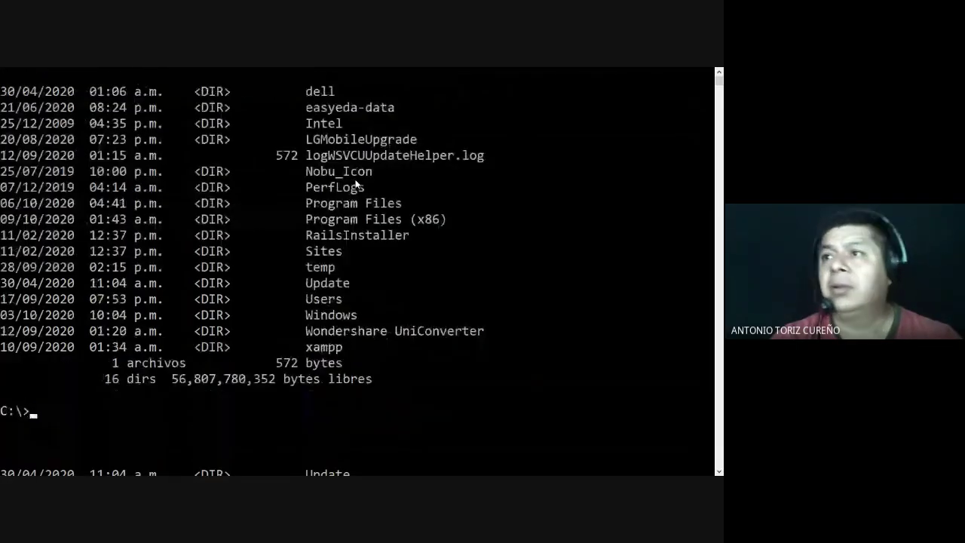
{"action": "type", "text": "CLS"}
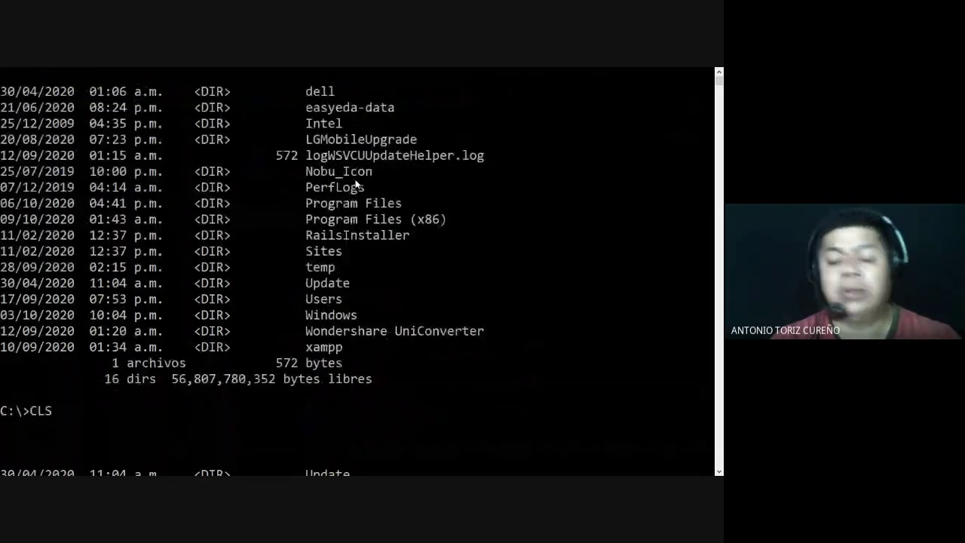
{"action": "key", "text": "Return"}
{"action": "type", "text": "EXIT"}
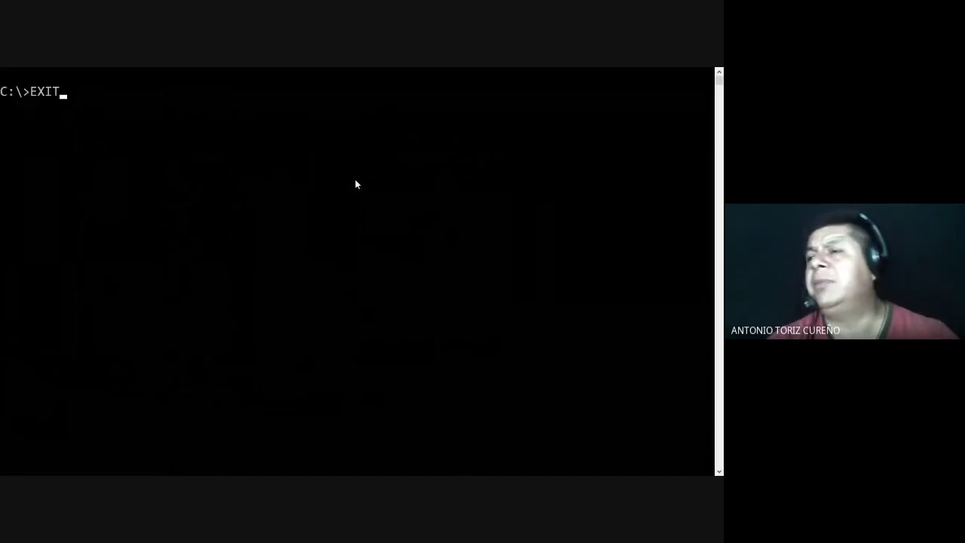
{"action": "key", "text": "Return"}
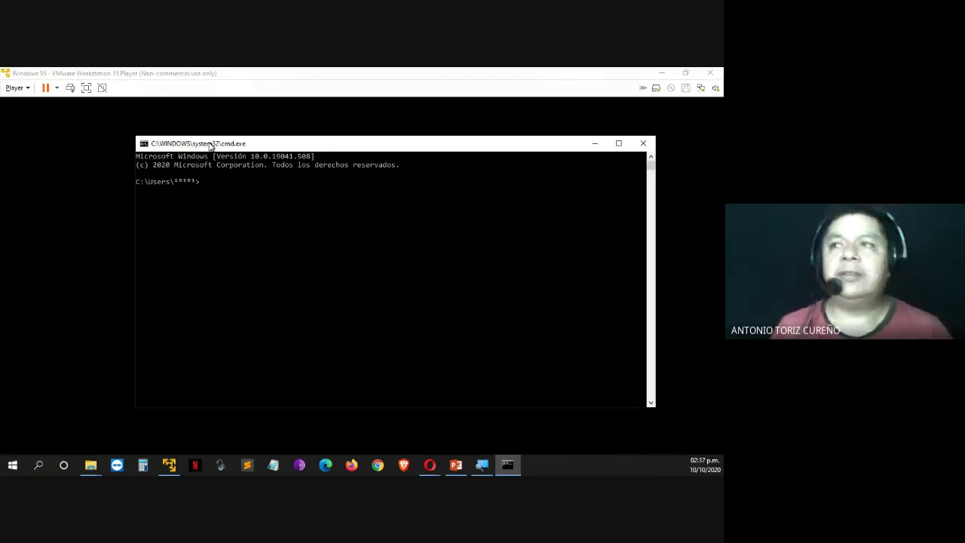
Step: Close the host cmd.exe console with exit, bringing back the Windows 95 VM desktop
{"action": "type", "text": "exit"}
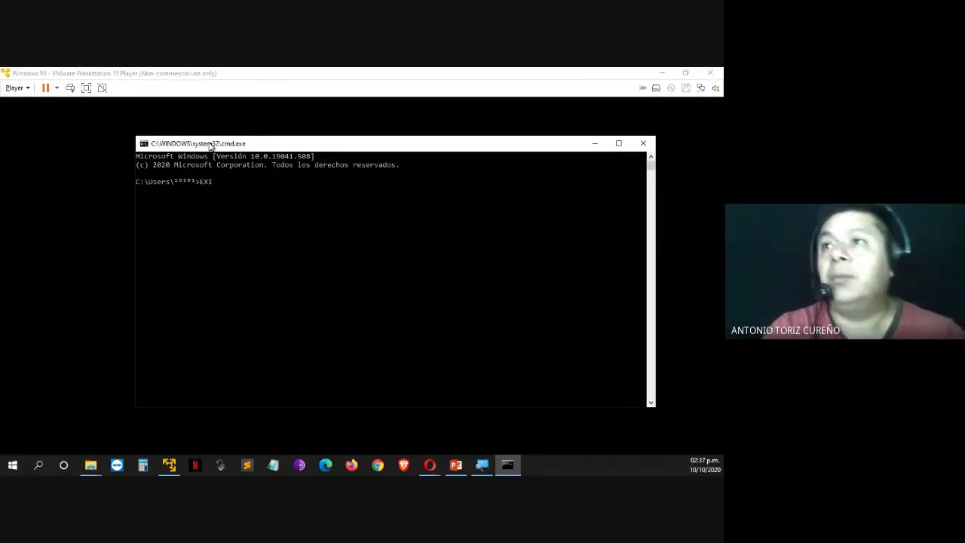
{"action": "key", "text": "Return"}
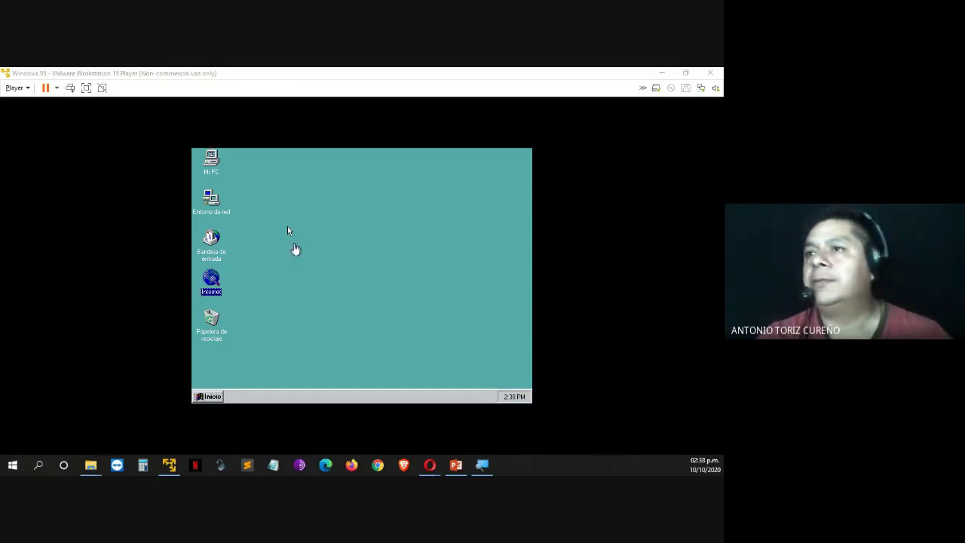
{"action": "left_click", "coordinate": [295, 248]}
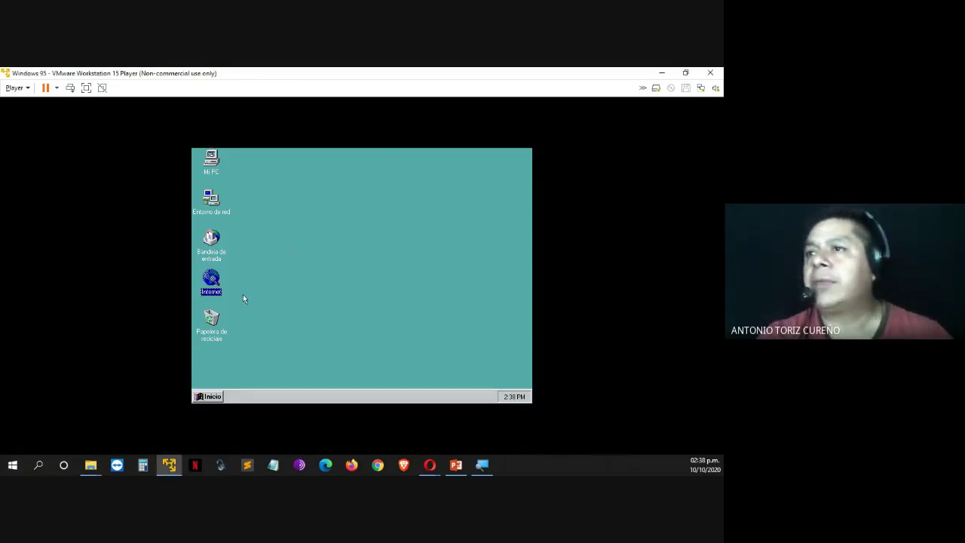
{"action": "left_click", "coordinate": [212, 396]}
{"action": "mouse_move", "coordinate": [281, 258]}
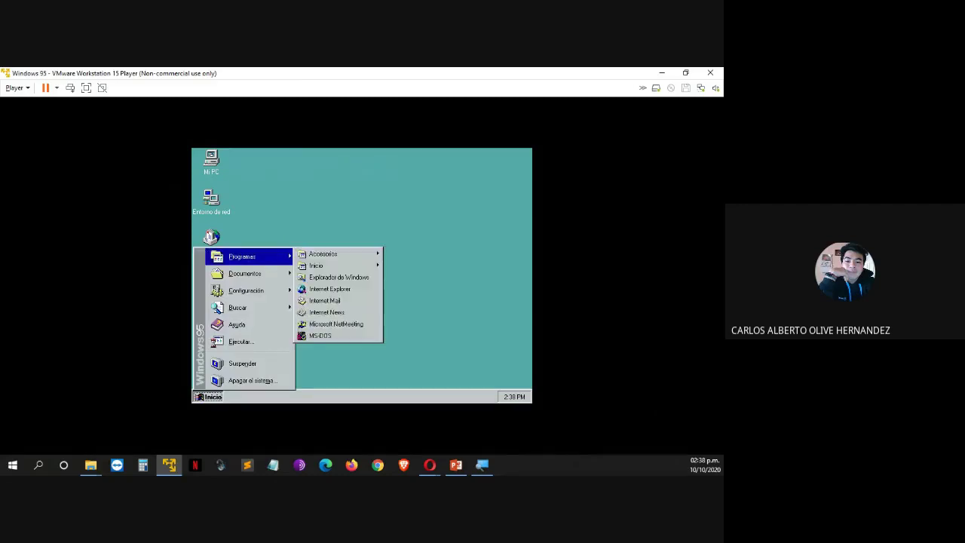
{"action": "mouse_move", "coordinate": [365, 260]}
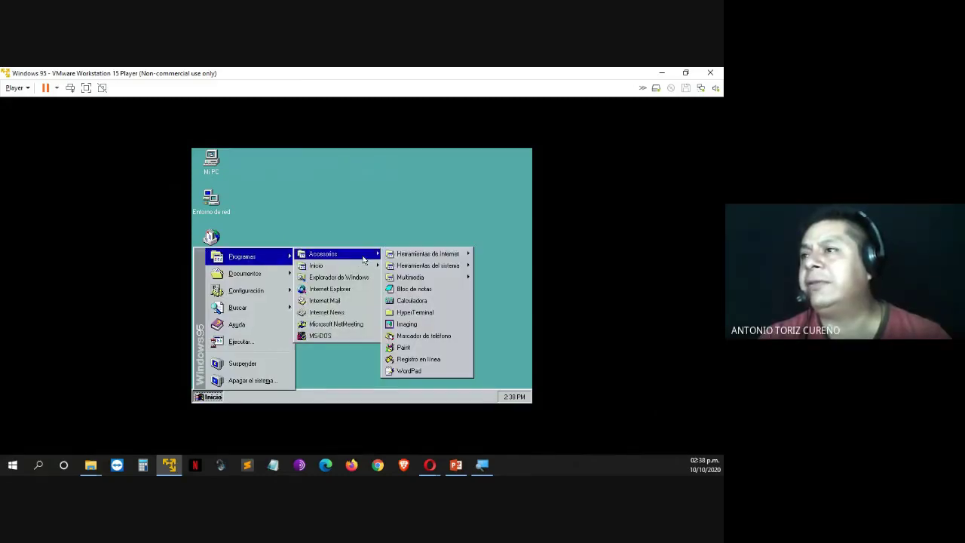
{"action": "mouse_move", "coordinate": [445, 260]}
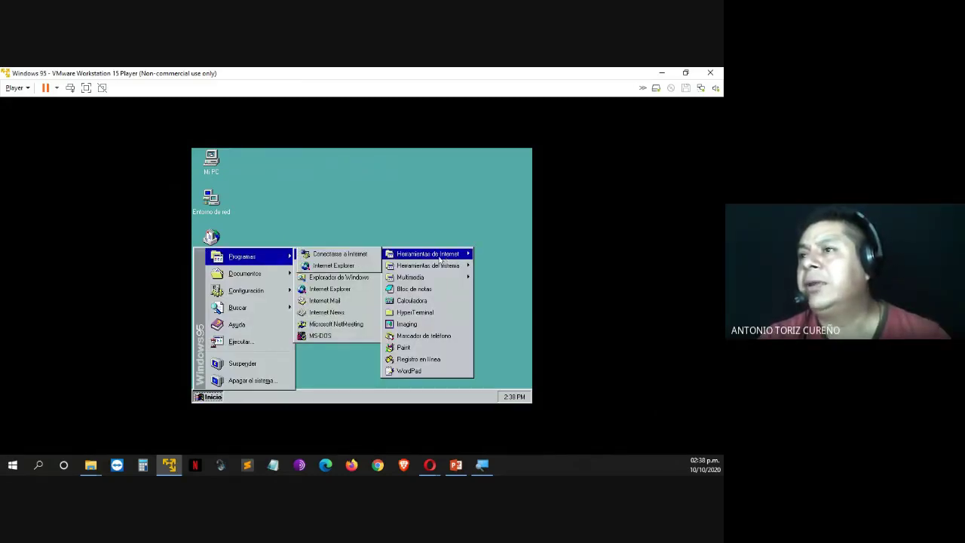
{"action": "left_click", "coordinate": [363, 265]}
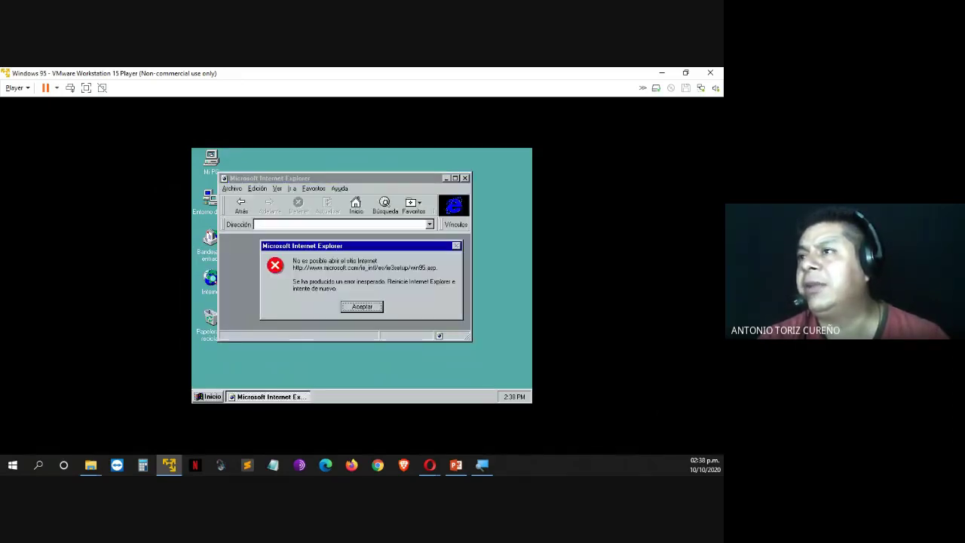
{"action": "left_click", "coordinate": [362, 306]}
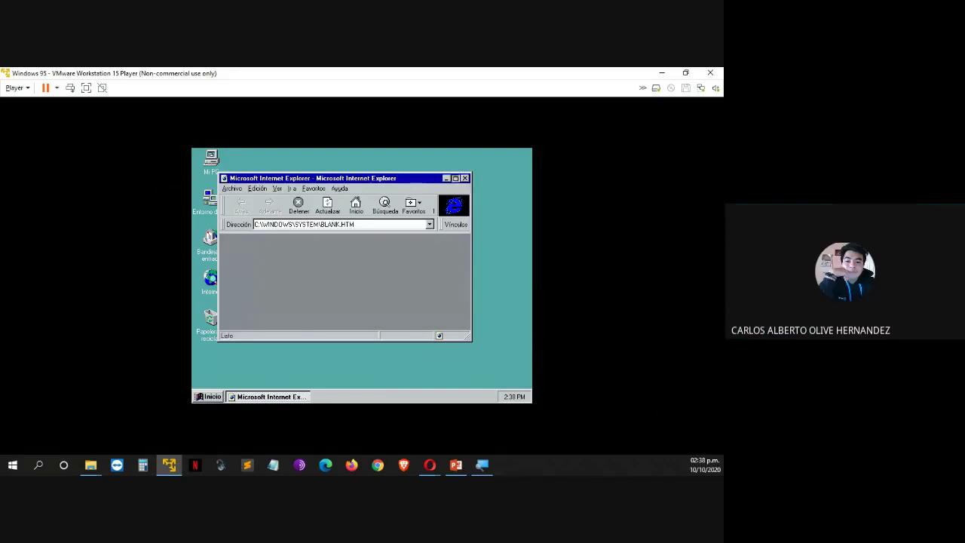
{"action": "left_click", "coordinate": [454, 178]}
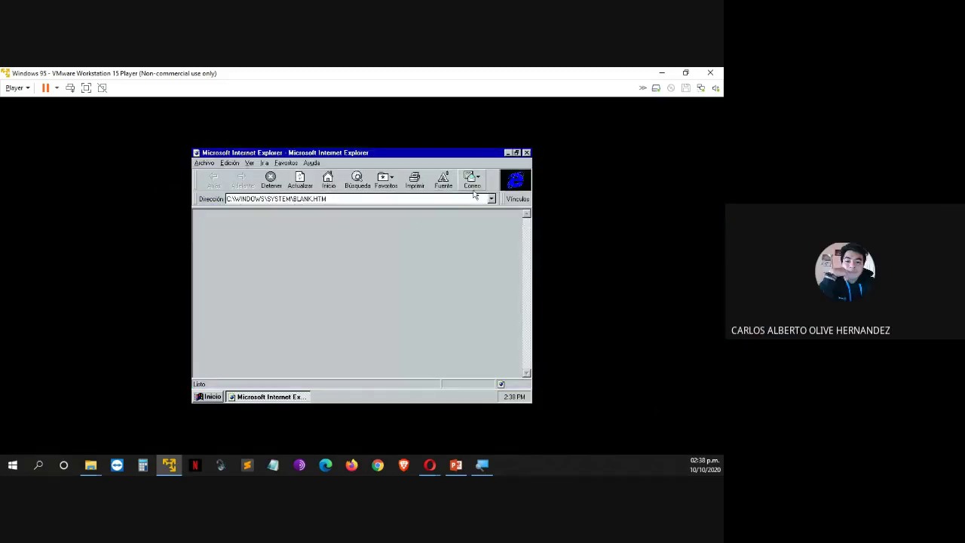
{"action": "left_click", "coordinate": [526, 153]}
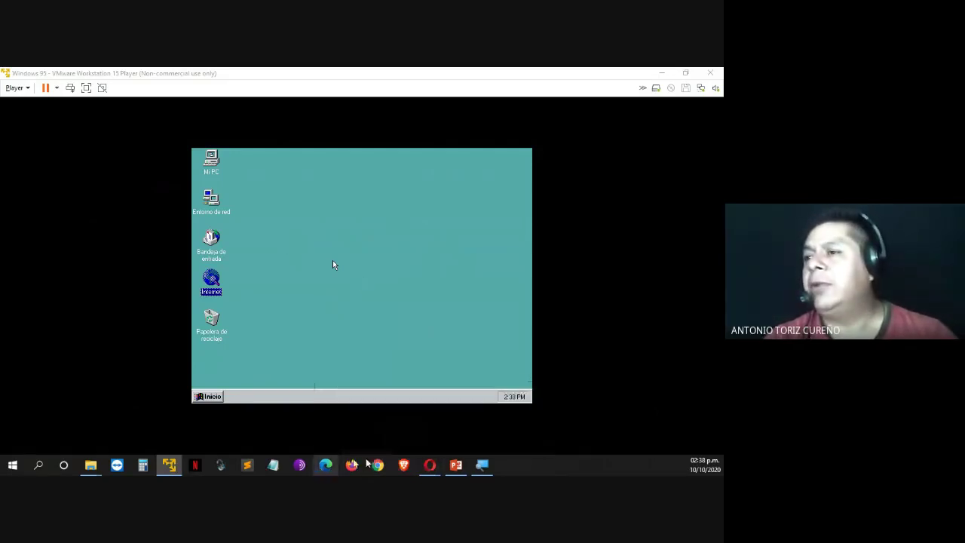
Step: Start Tor Browser from its icon on the Windows 10 host taskbar
{"action": "mouse_move", "coordinate": [425, 473]}
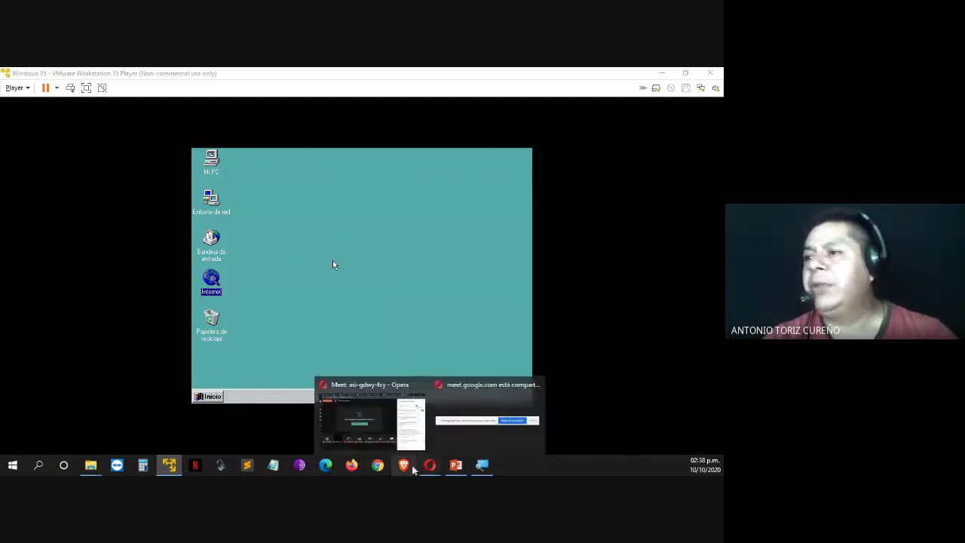
{"action": "left_click", "coordinate": [407, 467]}
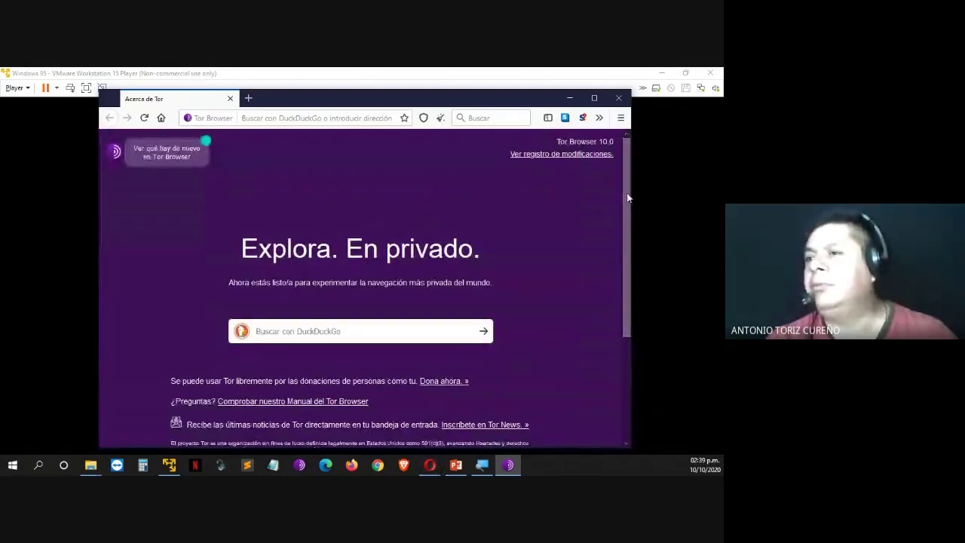
Step: Maximize the Tor Browser window and go to hackaday.com via the address bar
{"action": "left_click_drag", "start_coordinate": [624, 202], "coordinate": [632, 148]}
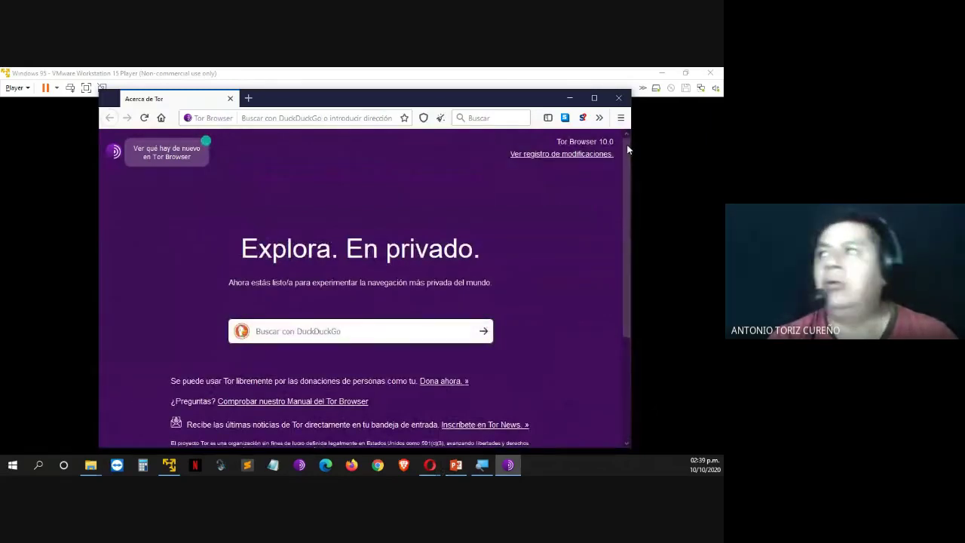
{"action": "left_click", "coordinate": [594, 98]}
{"action": "left_click", "coordinate": [269, 98]}
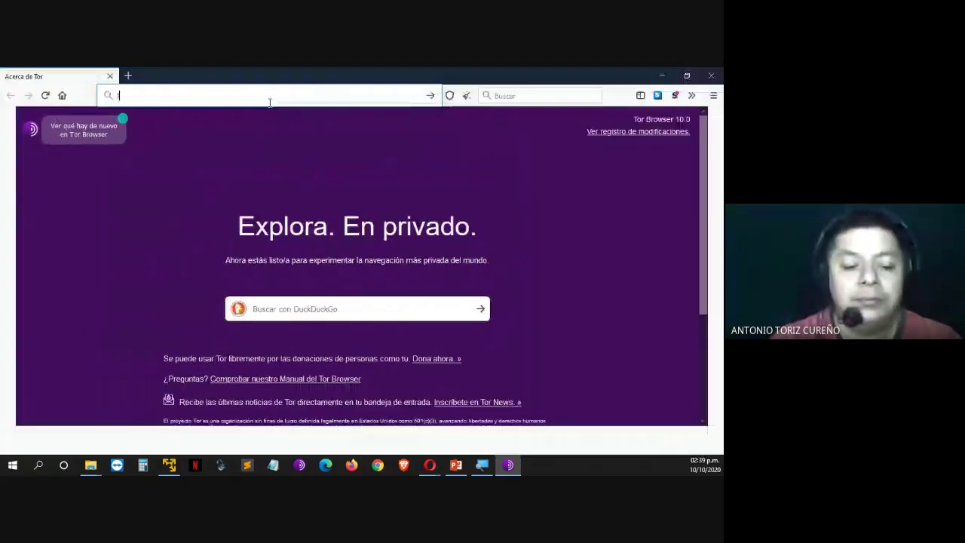
{"action": "type", "text": "ISTRUCT"}
{"action": "key", "text": "BackSpace"}
{"action": "key", "text": "BackSpace"}
{"action": "key", "text": "BackSpace"}
{"action": "key", "text": "BackSpace"}
{"action": "key", "text": "BackSpace"}
{"action": "key", "text": "BackSpace"}
{"action": "key", "text": "BackSpace"}
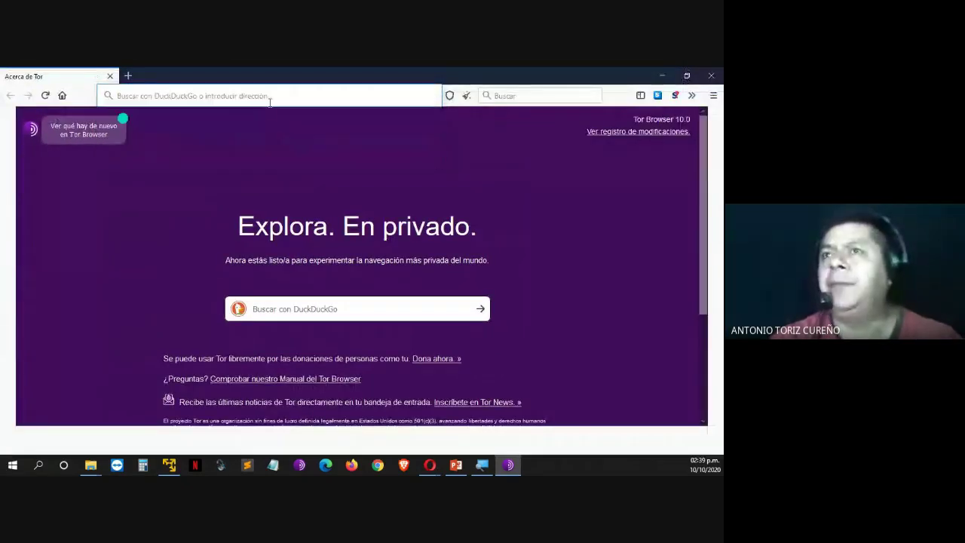
{"action": "type", "text": "hack"}
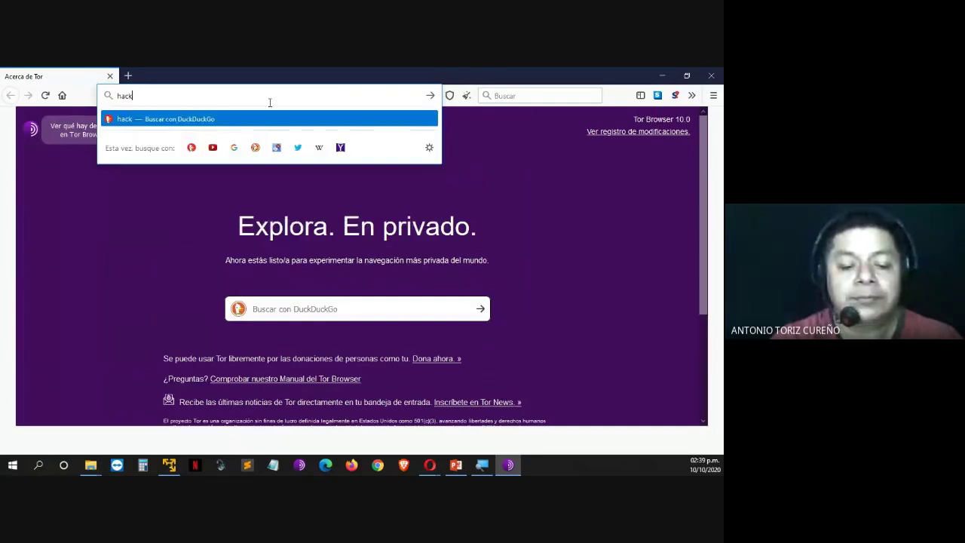
{"action": "type", "text": "aday.com"}
{"action": "key", "text": "Return"}
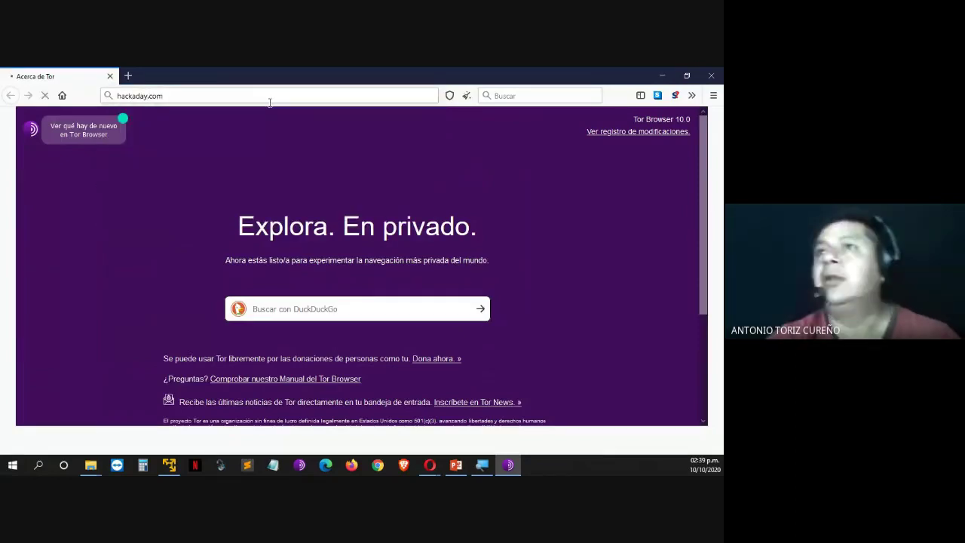